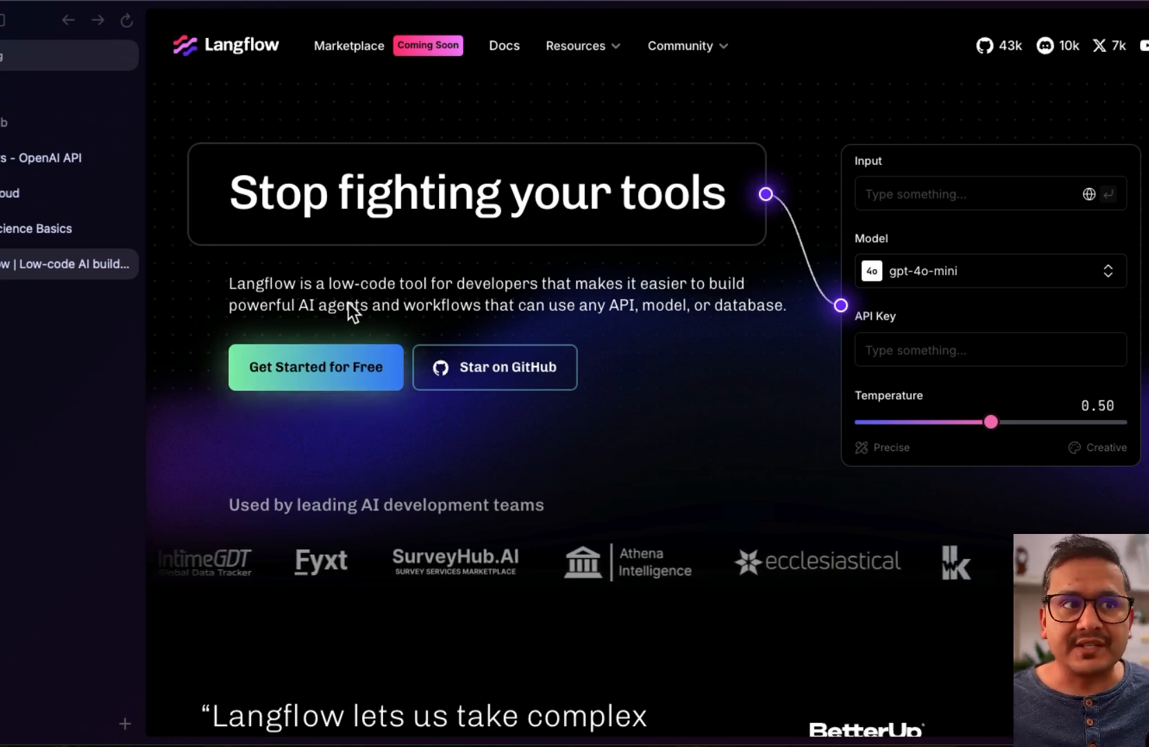
Search the Data Science Basics channel for 'langflow' videos, then return to the Langflow homepage tab
click(52, 235)
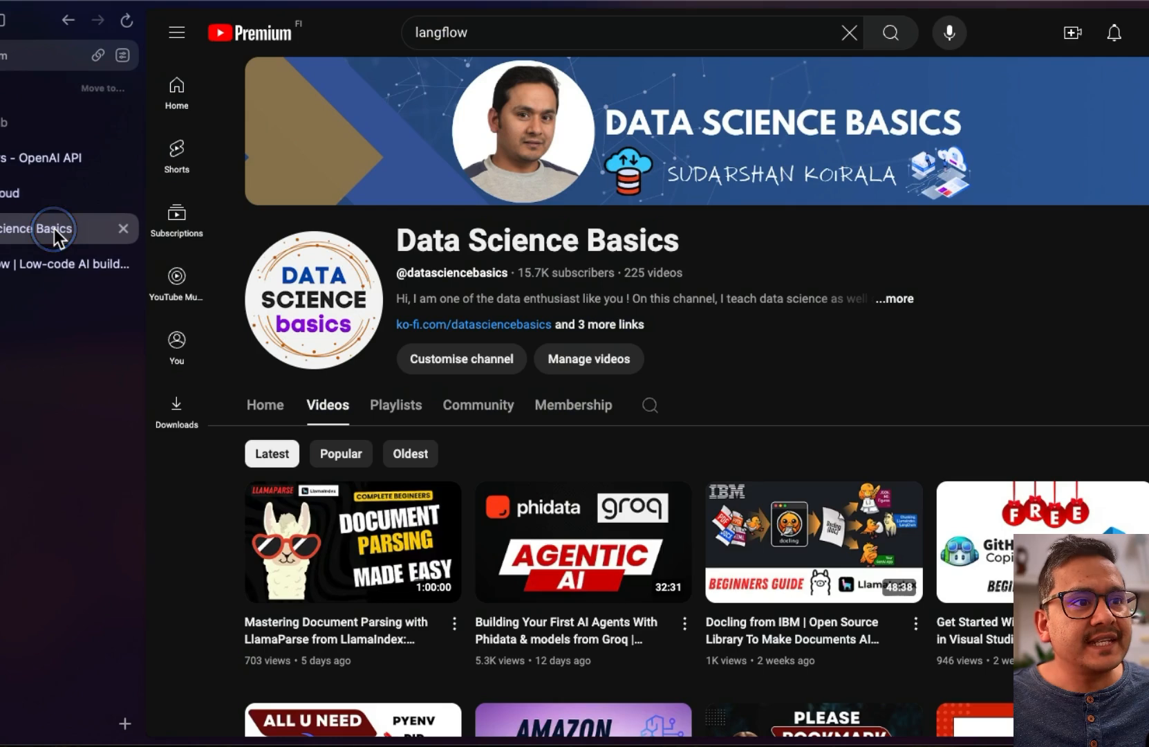
click(650, 406)
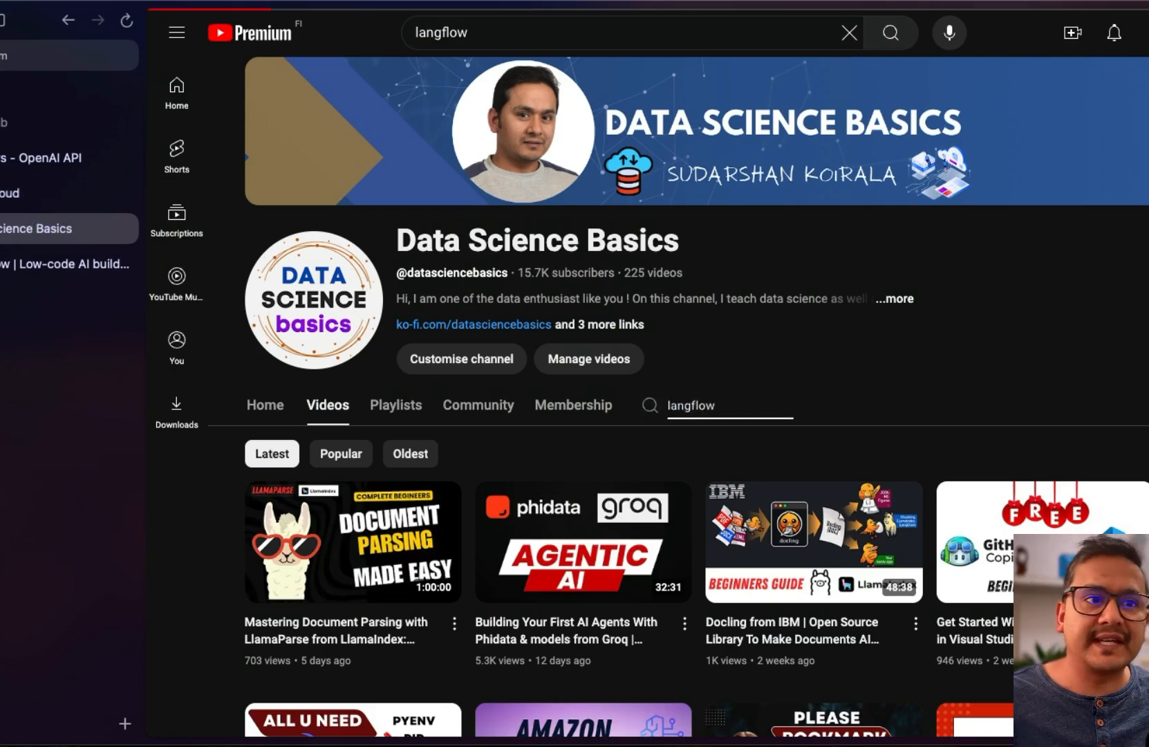
key(Return)
scroll(684, 539, down, 4)
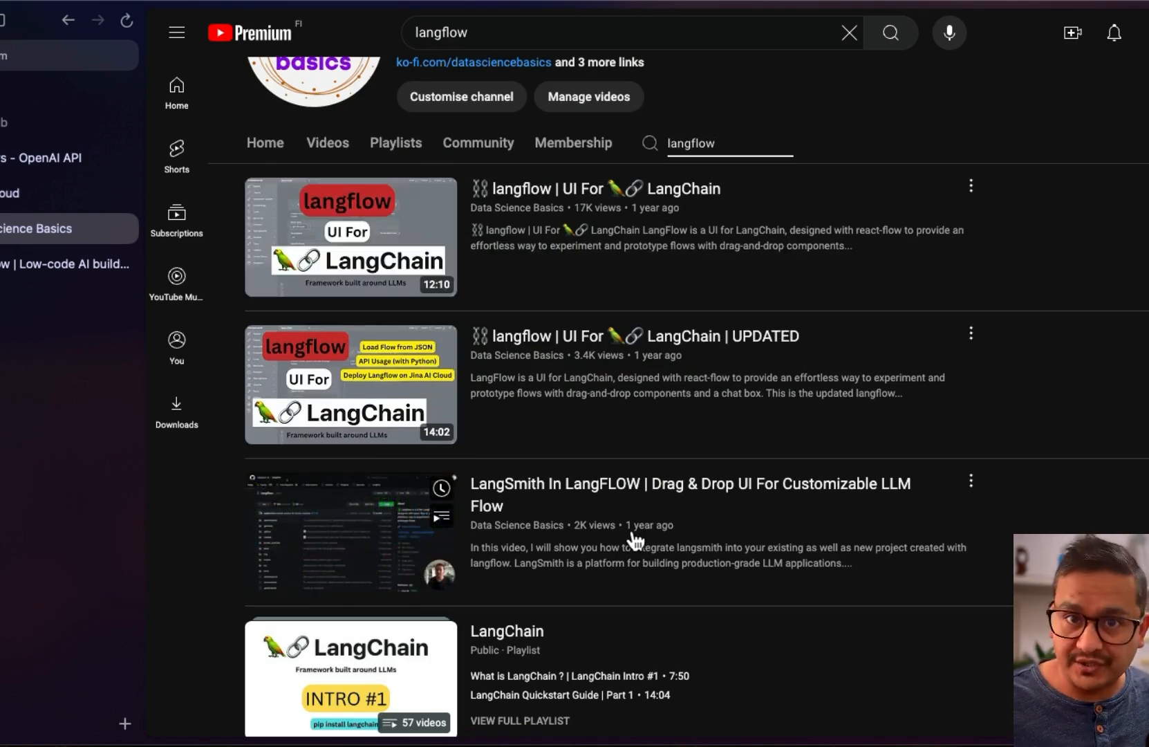
scroll(635, 539, up, 4)
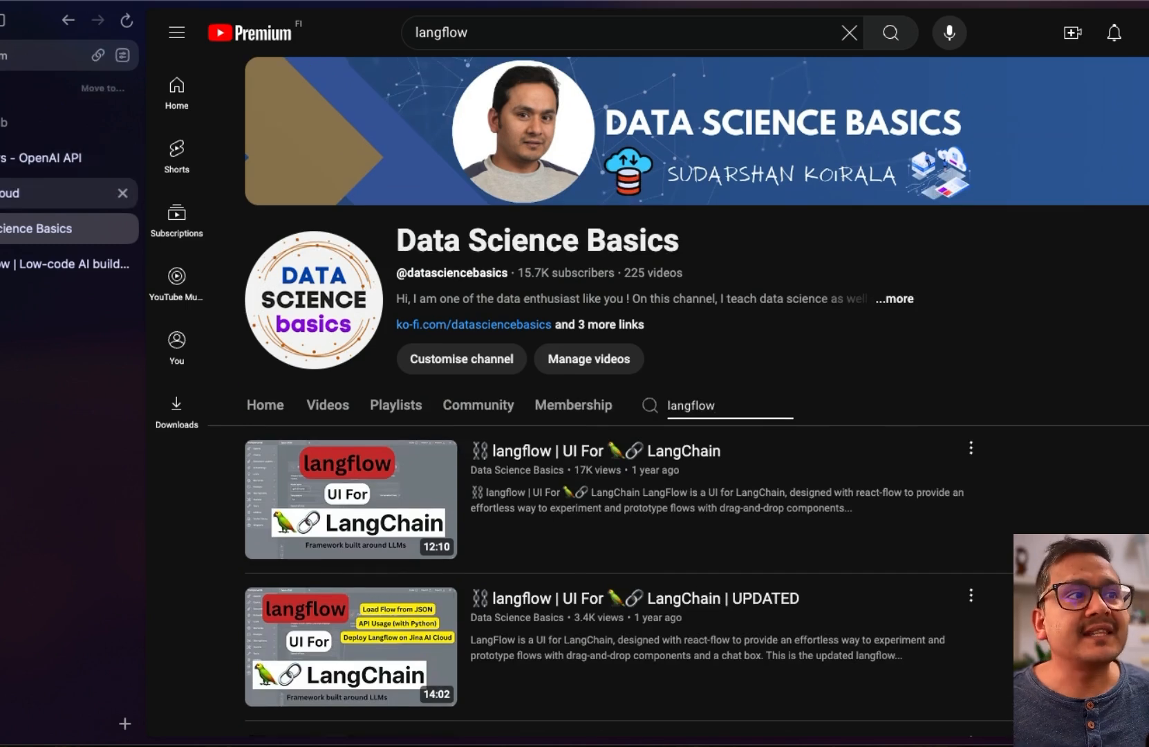
click(15, 264)
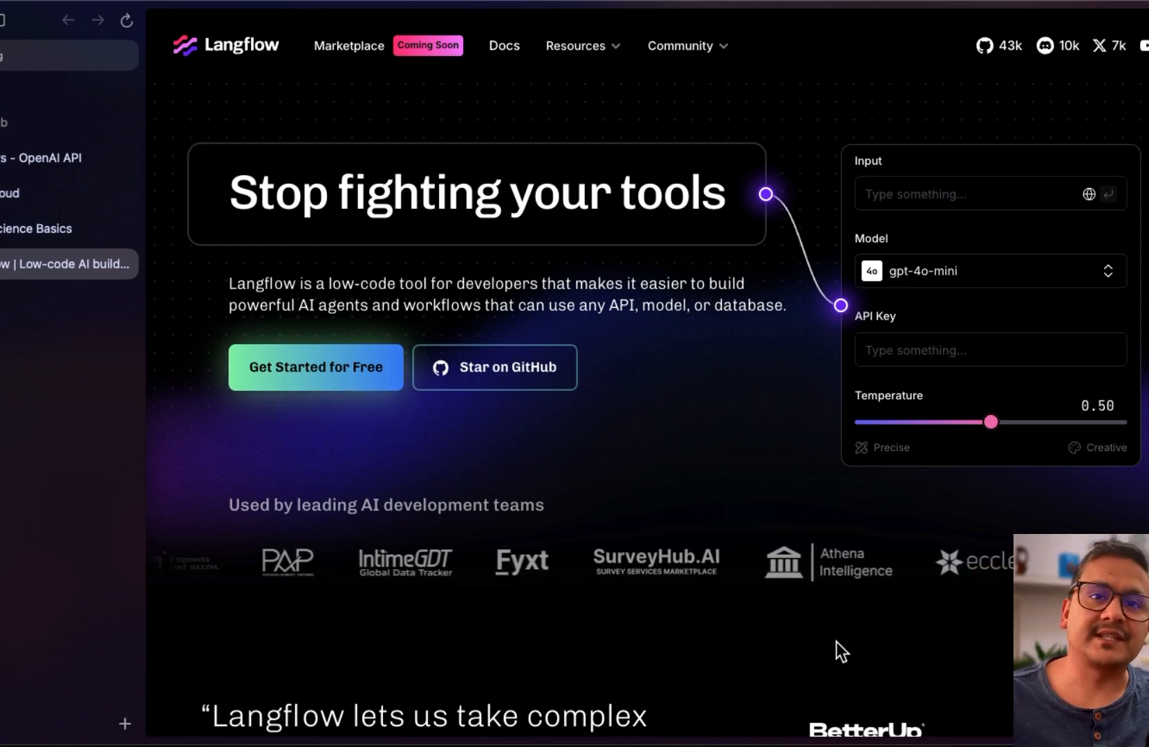
Highlight the Langflow description, skim the homepage, and open the GitHub repository via Star on GitHub
drag(232, 284, 789, 296)
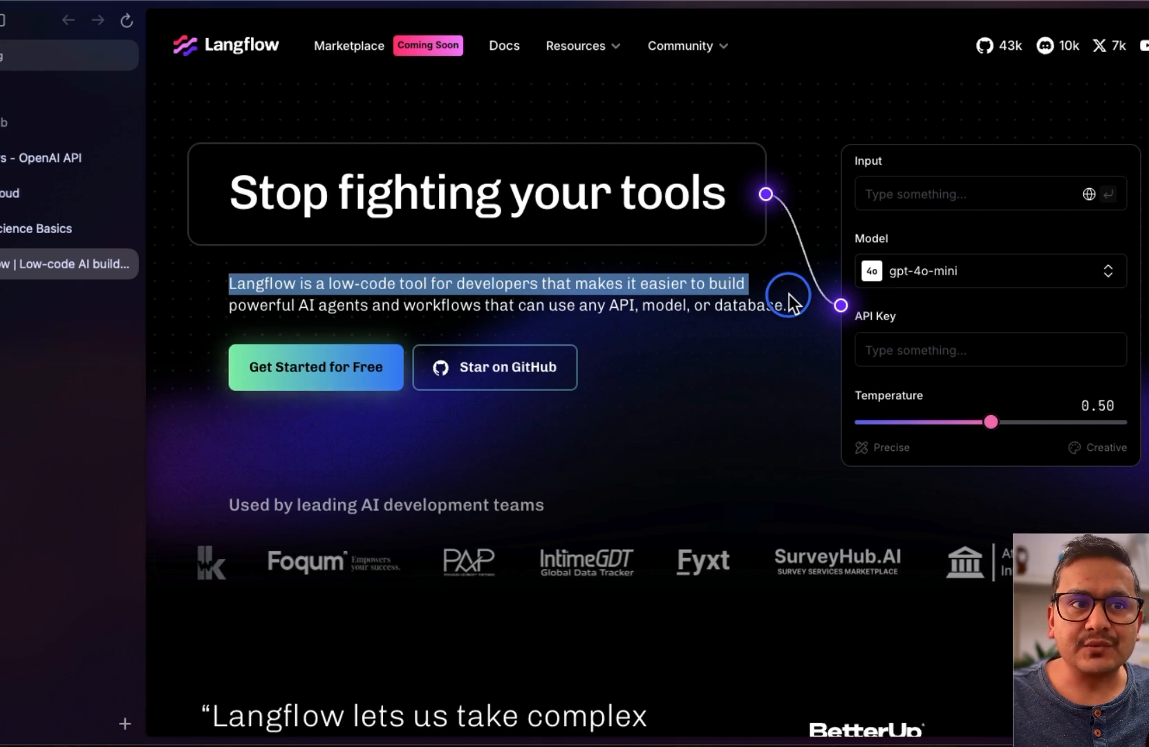
drag(292, 305, 786, 310)
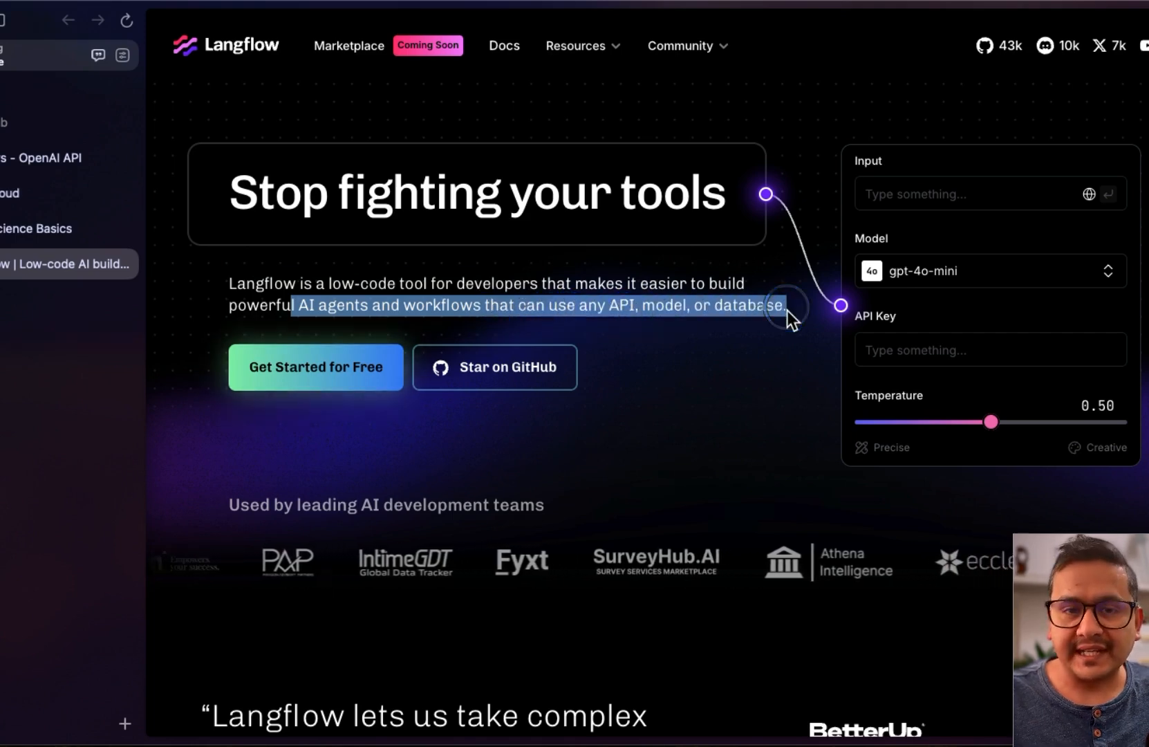
scroll(668, 401, down, 4)
scroll(643, 402, down, 20)
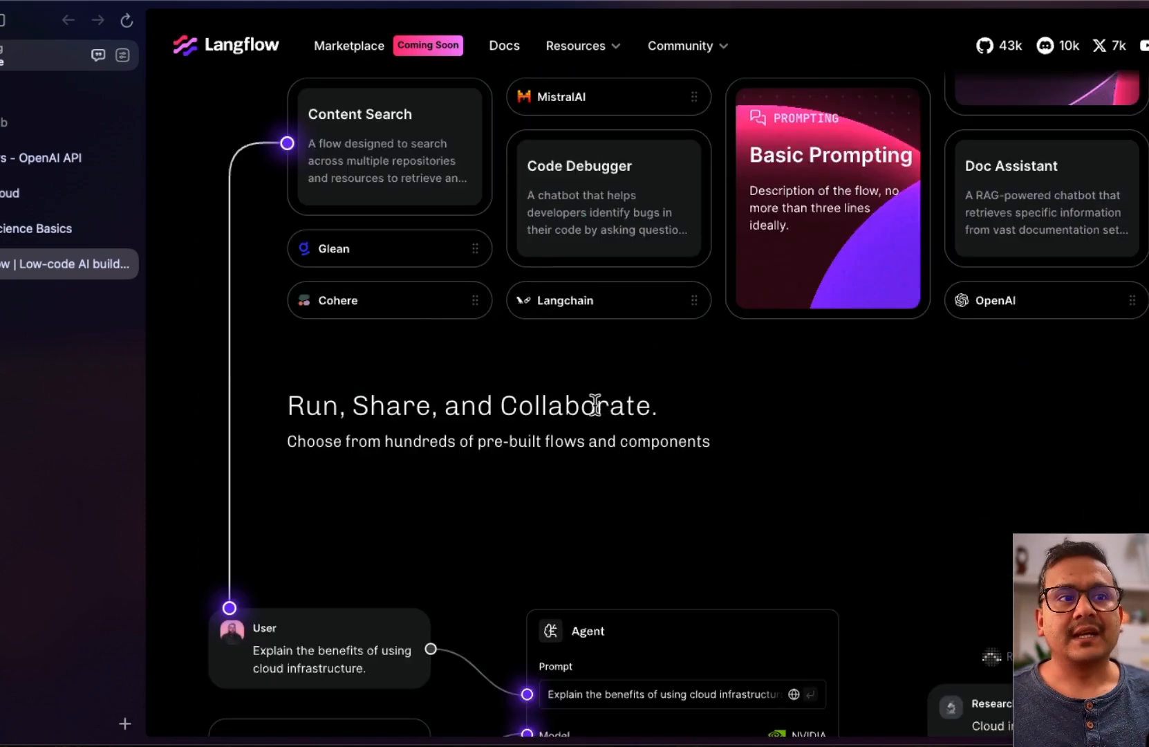
scroll(597, 408, down, 10)
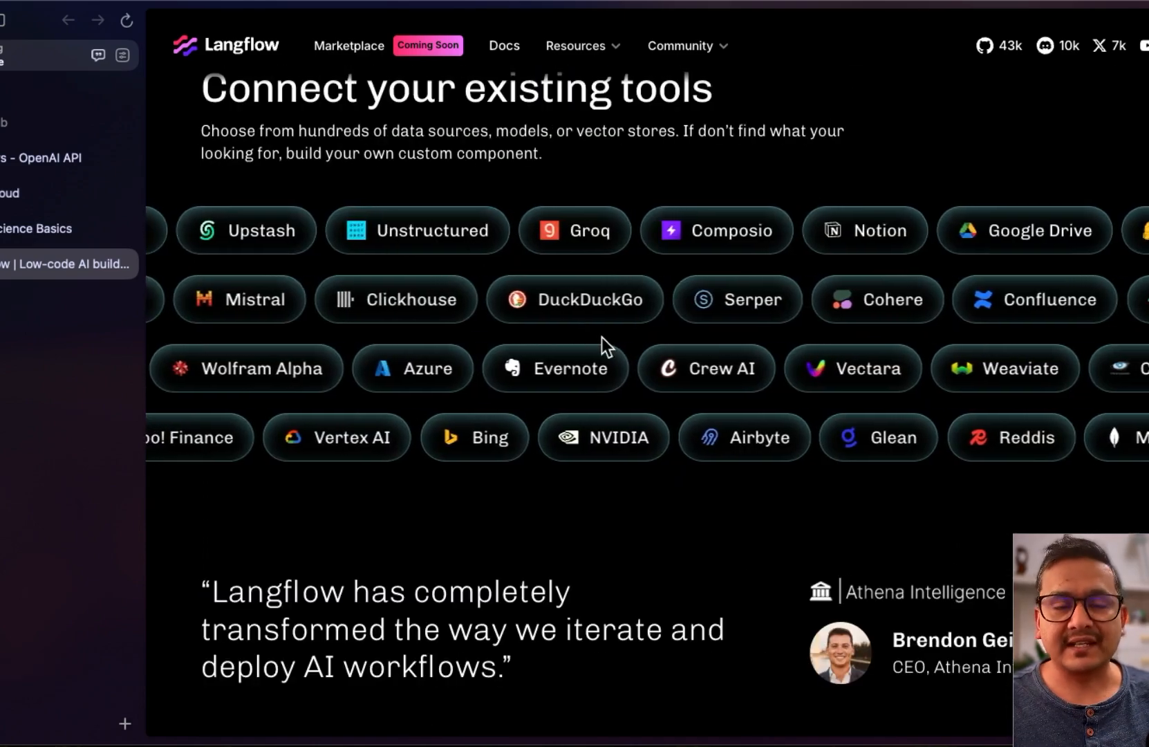
scroll(682, 442, up, 12)
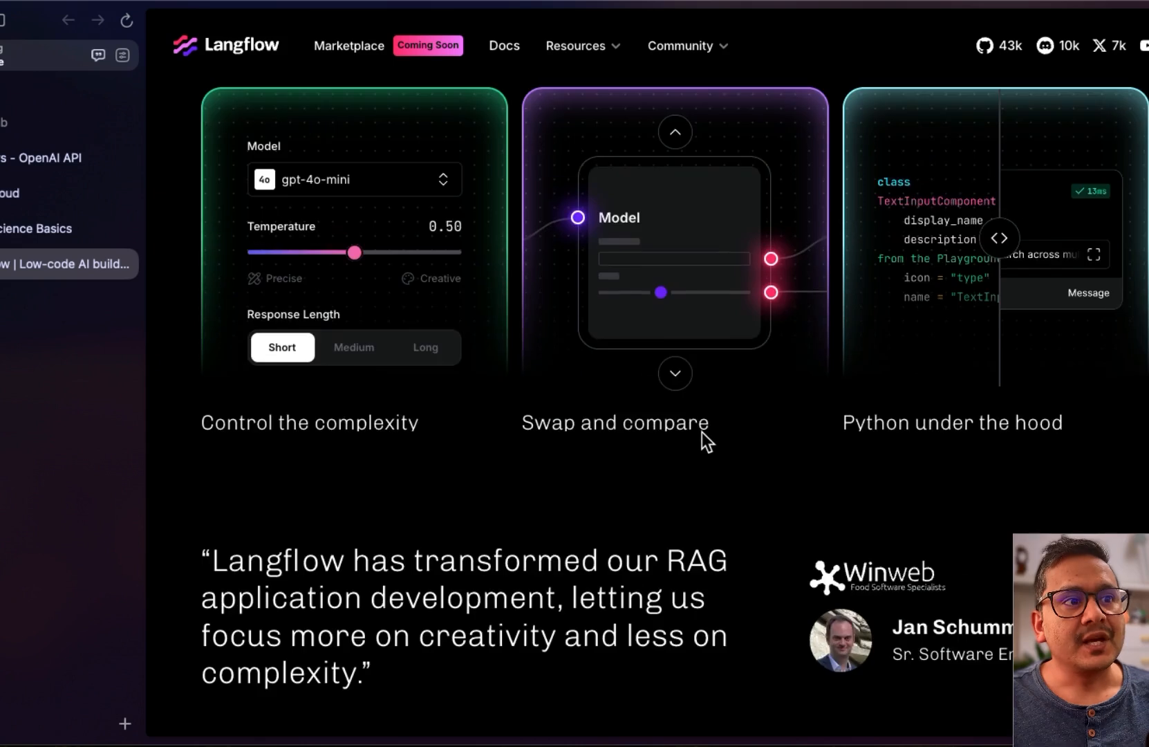
scroll(702, 442, up, 15)
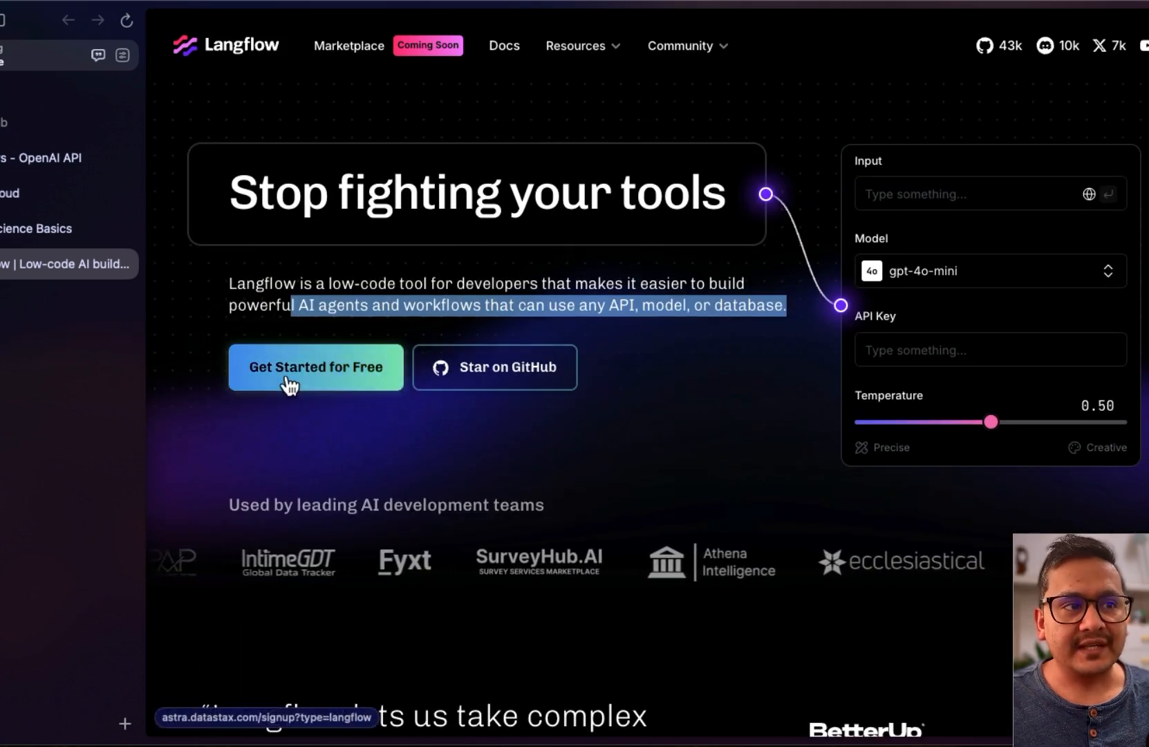
click(501, 373)
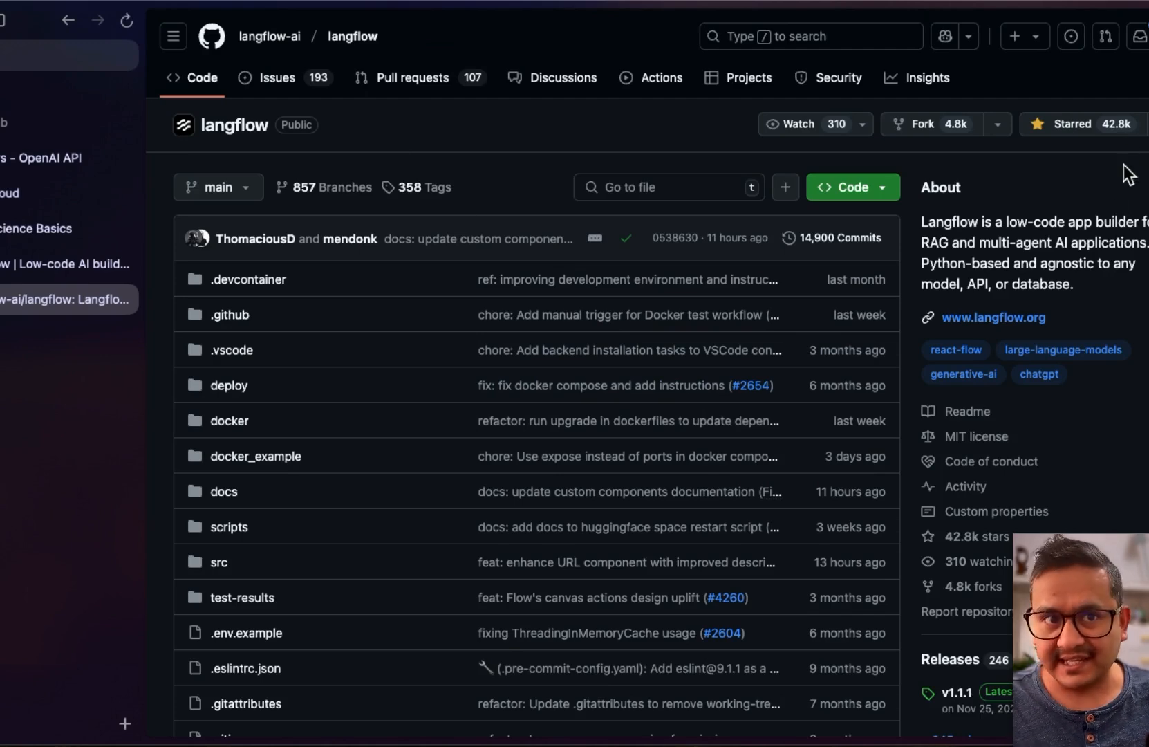
Skim the langflow-ai/langflow README down to Contributors, then return to the Langflow website tab
scroll(568, 454, down, 20)
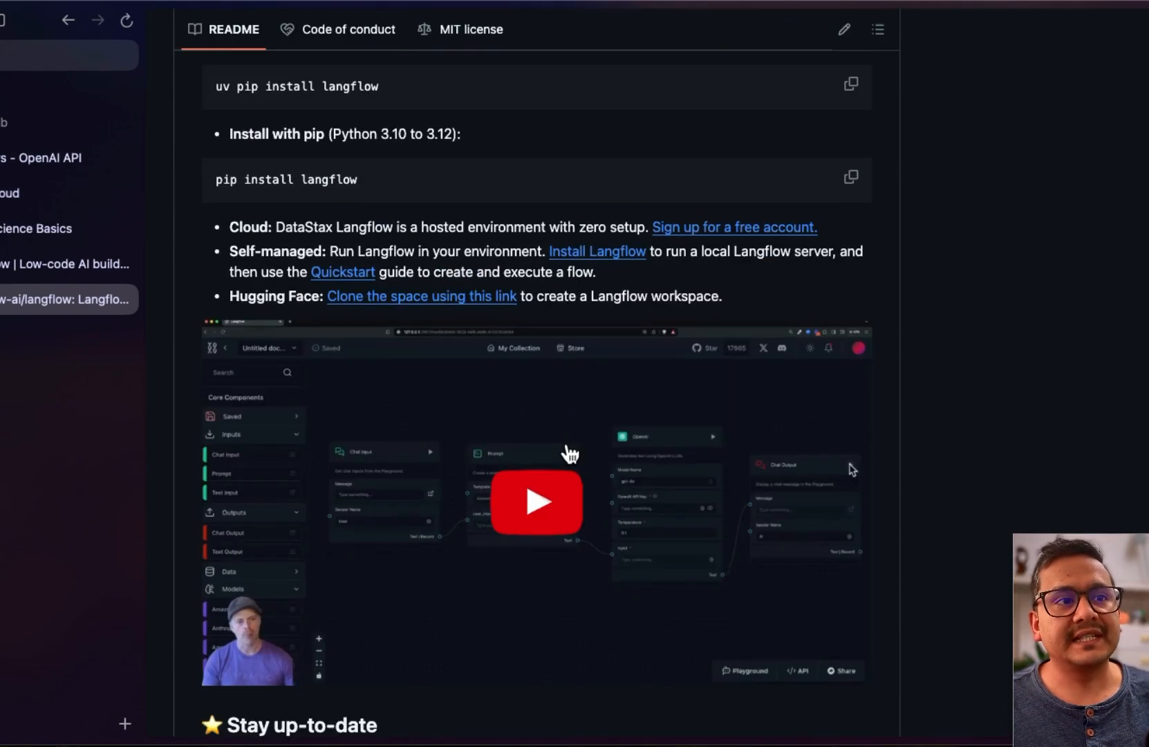
scroll(568, 443, down, 10)
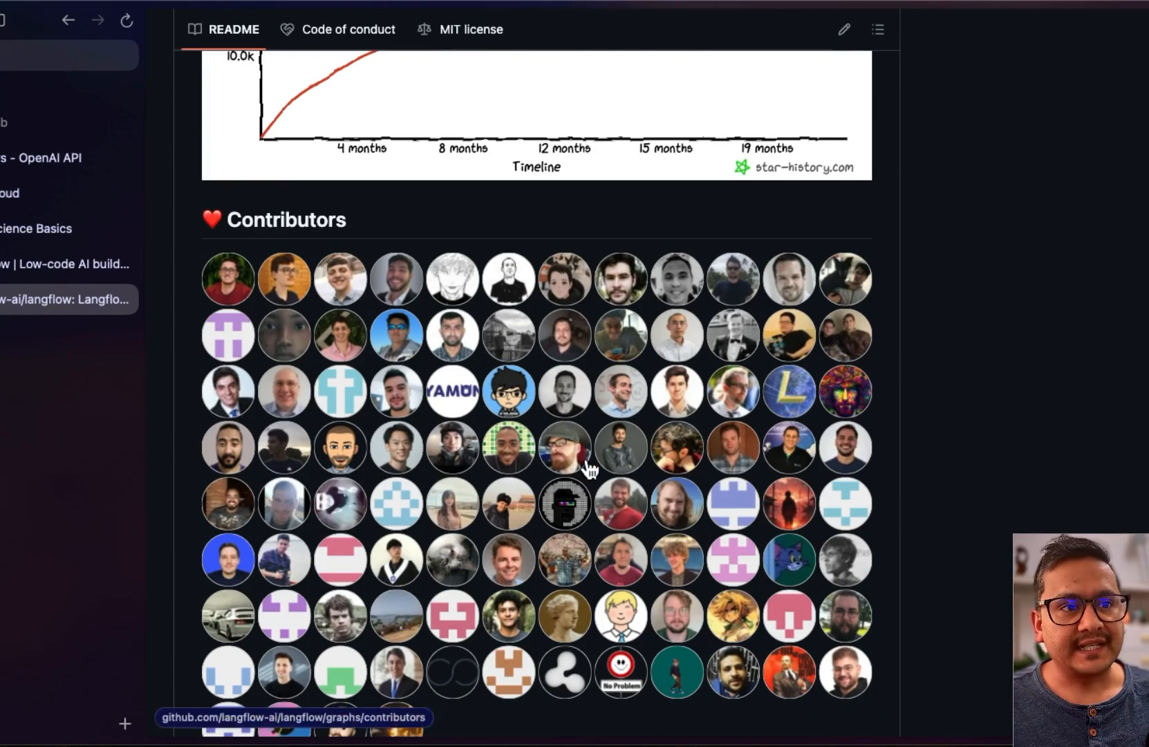
scroll(589, 468, up, 20)
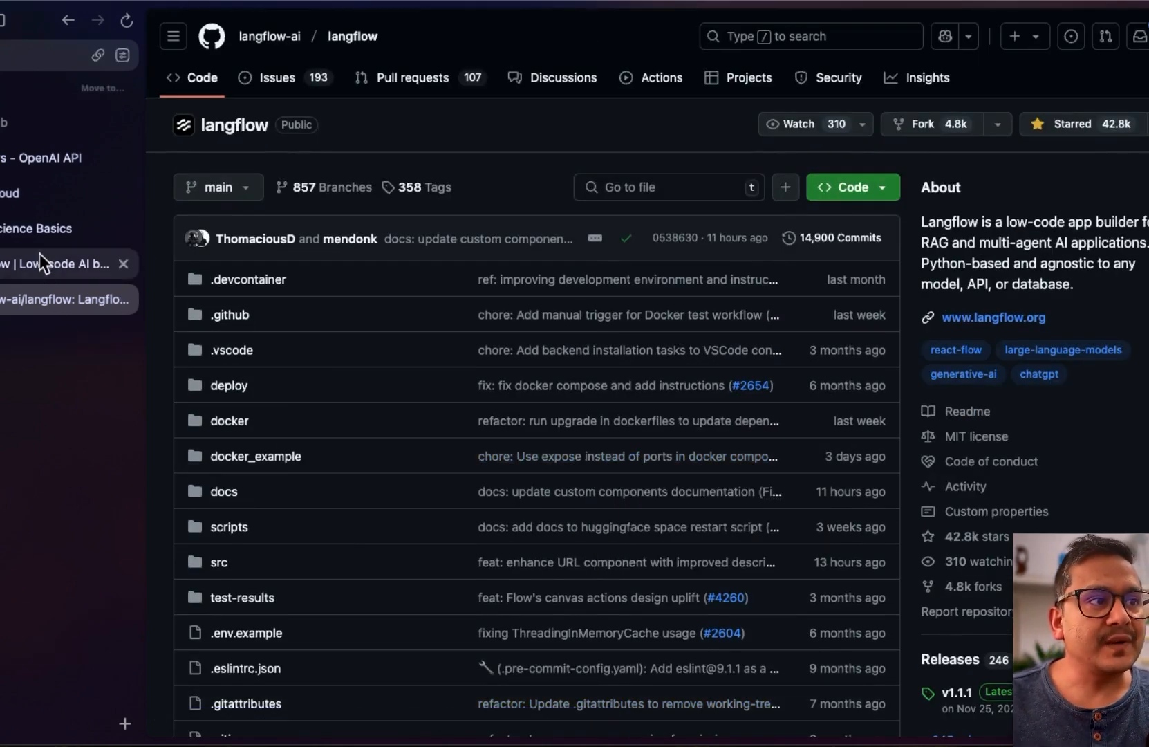
click(69, 264)
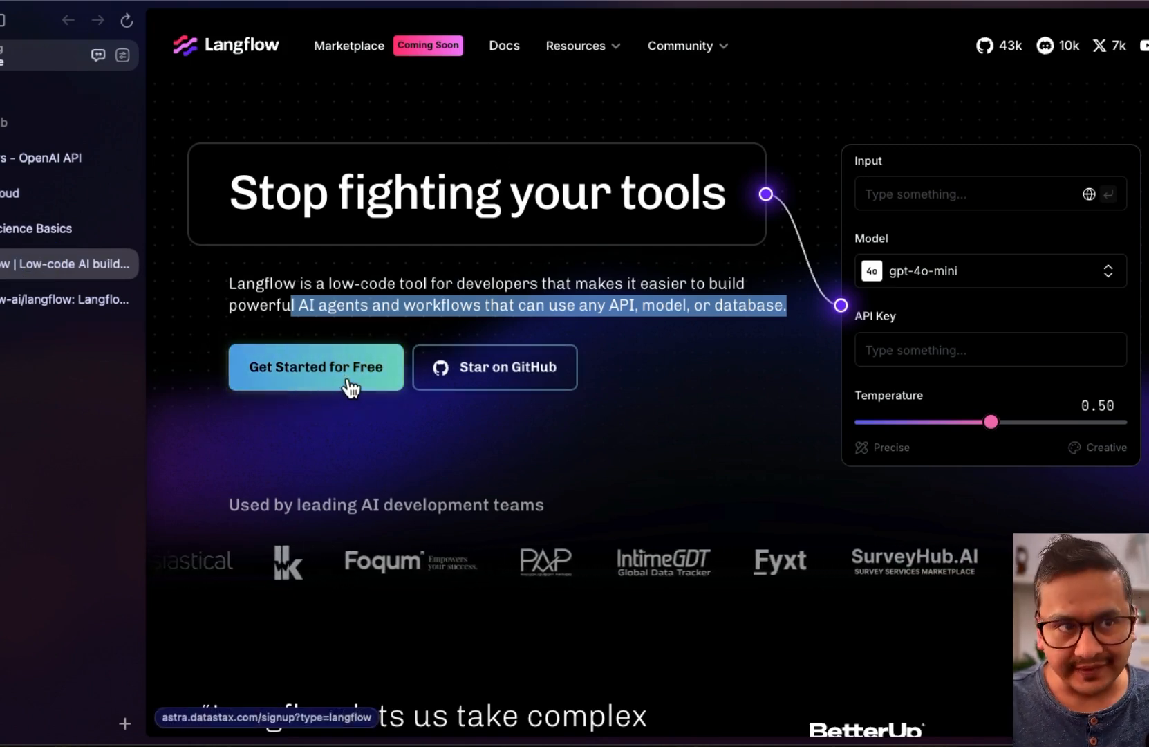
Open Langflow Docs and the Travel planning agent tutorial under Get Started > Tutorials
click(499, 55)
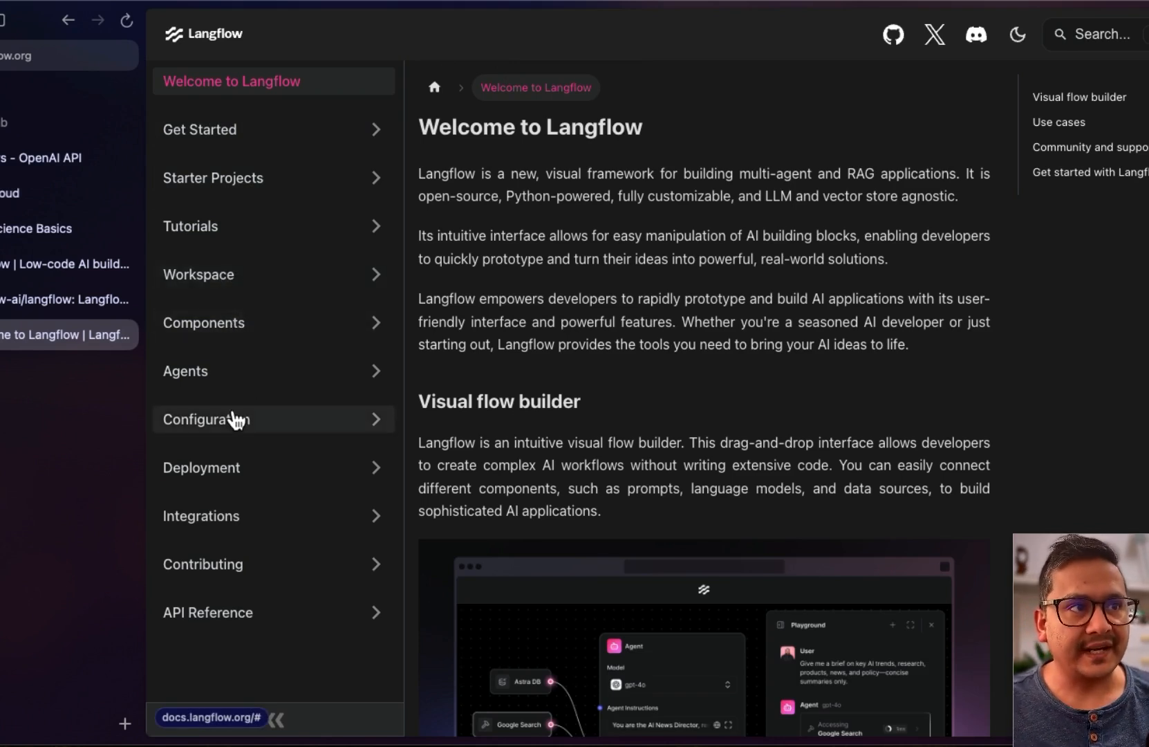
click(198, 131)
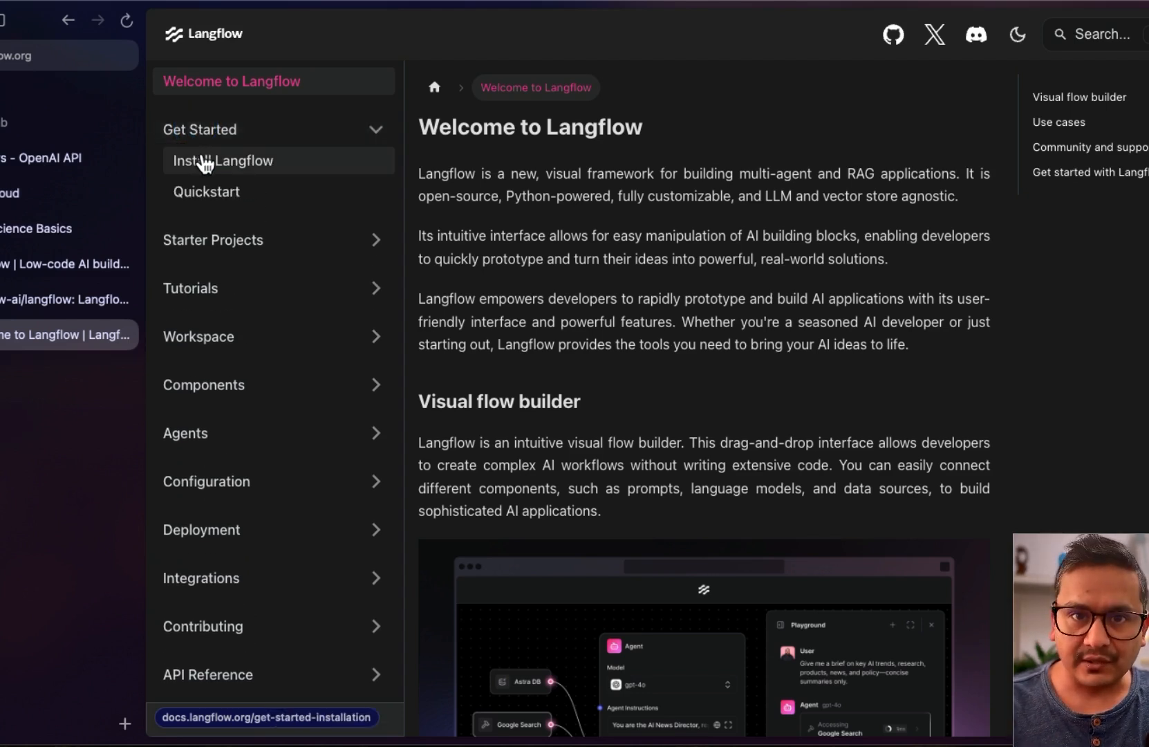
click(217, 291)
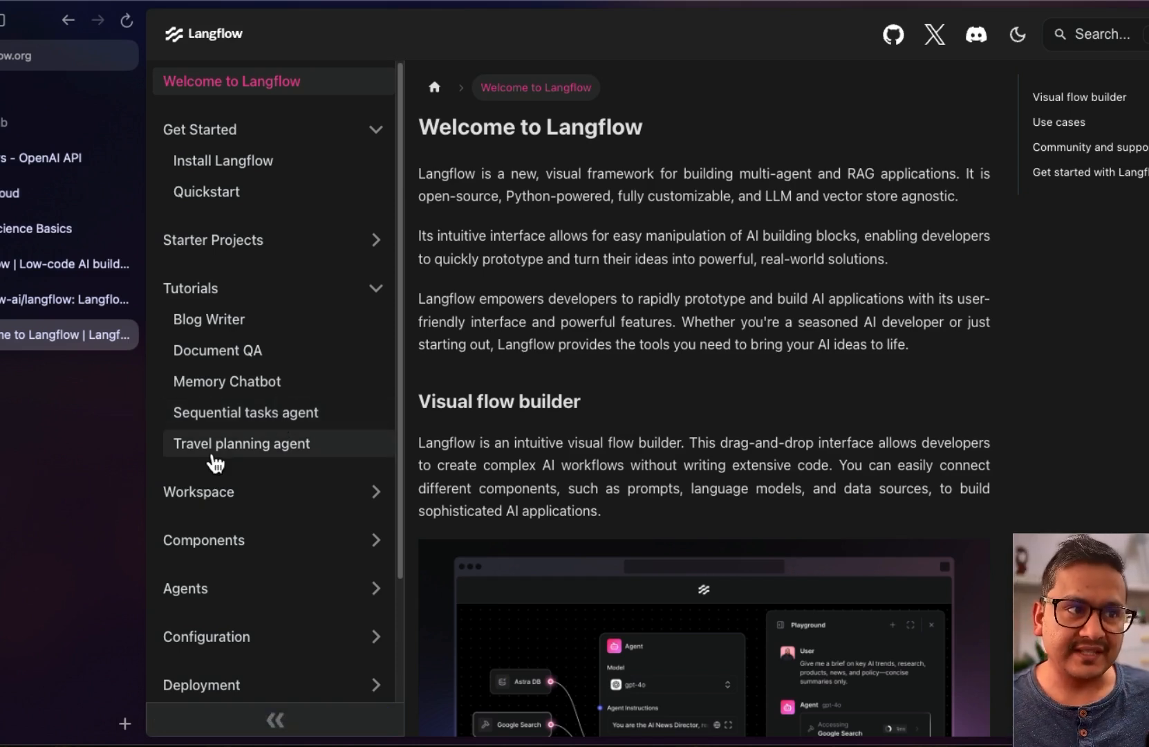
click(280, 444)
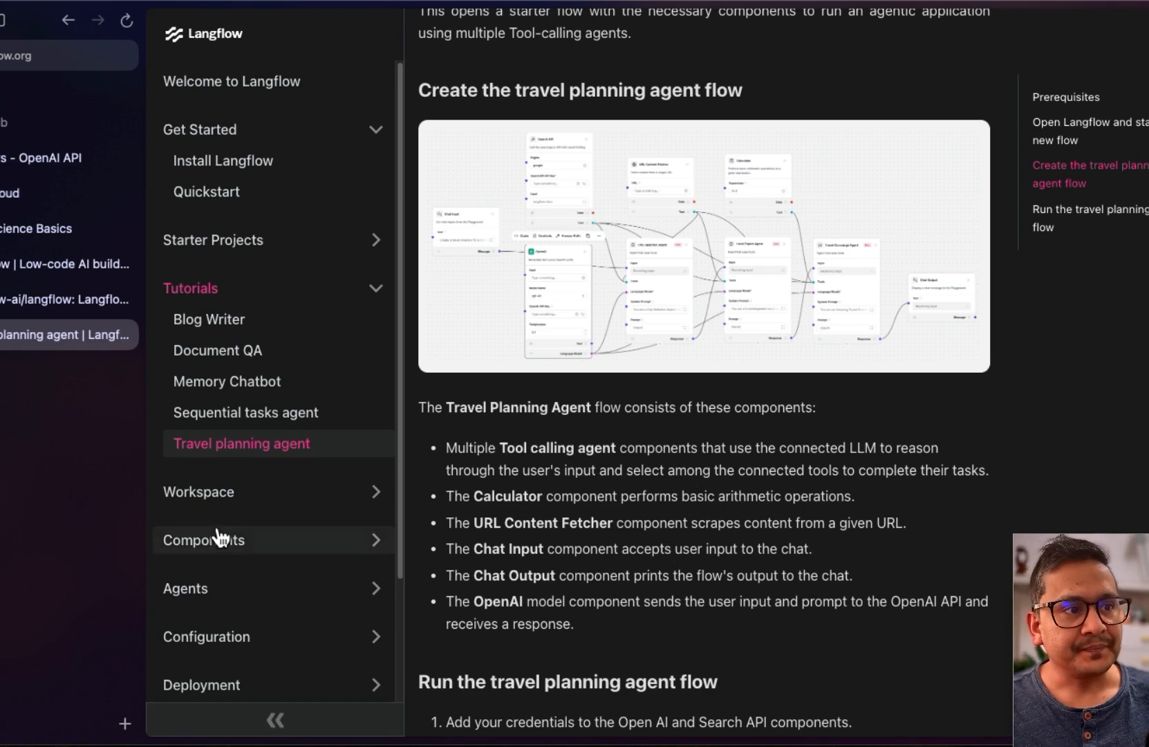
Expand the Agents, Deployment, Configuration, Contributing and Integrations sections in the docs sidebar
scroll(220, 525, down, 2)
click(206, 444)
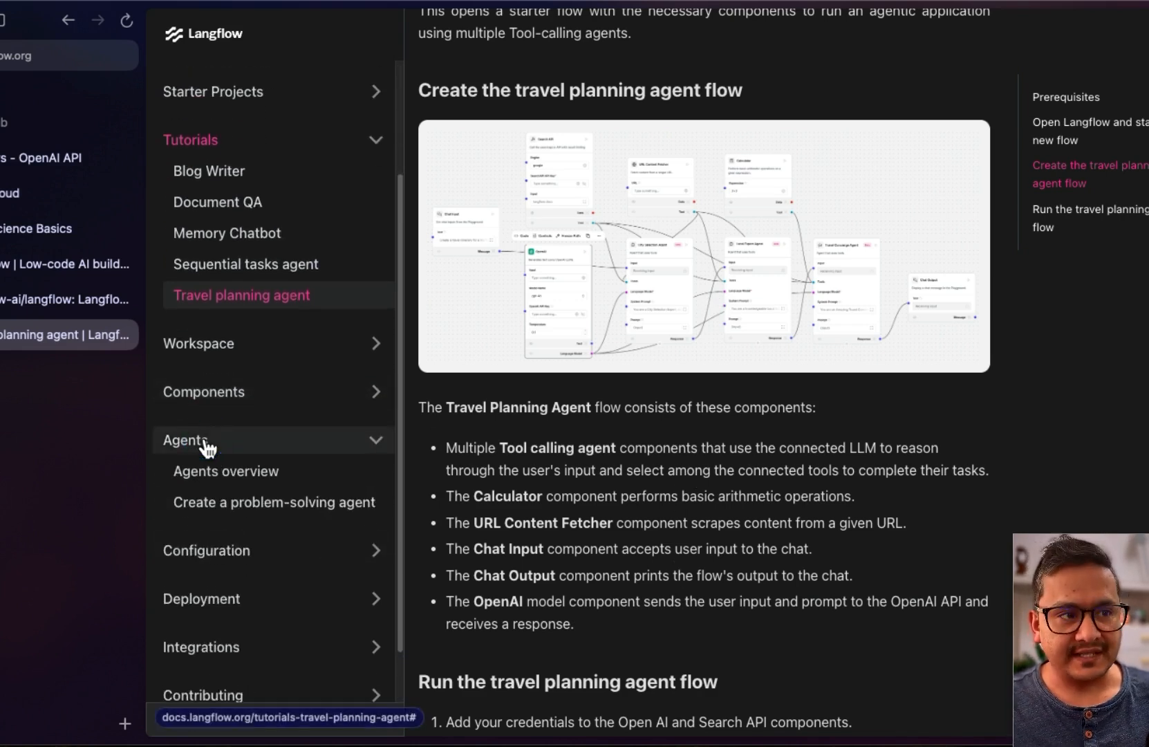
click(214, 556)
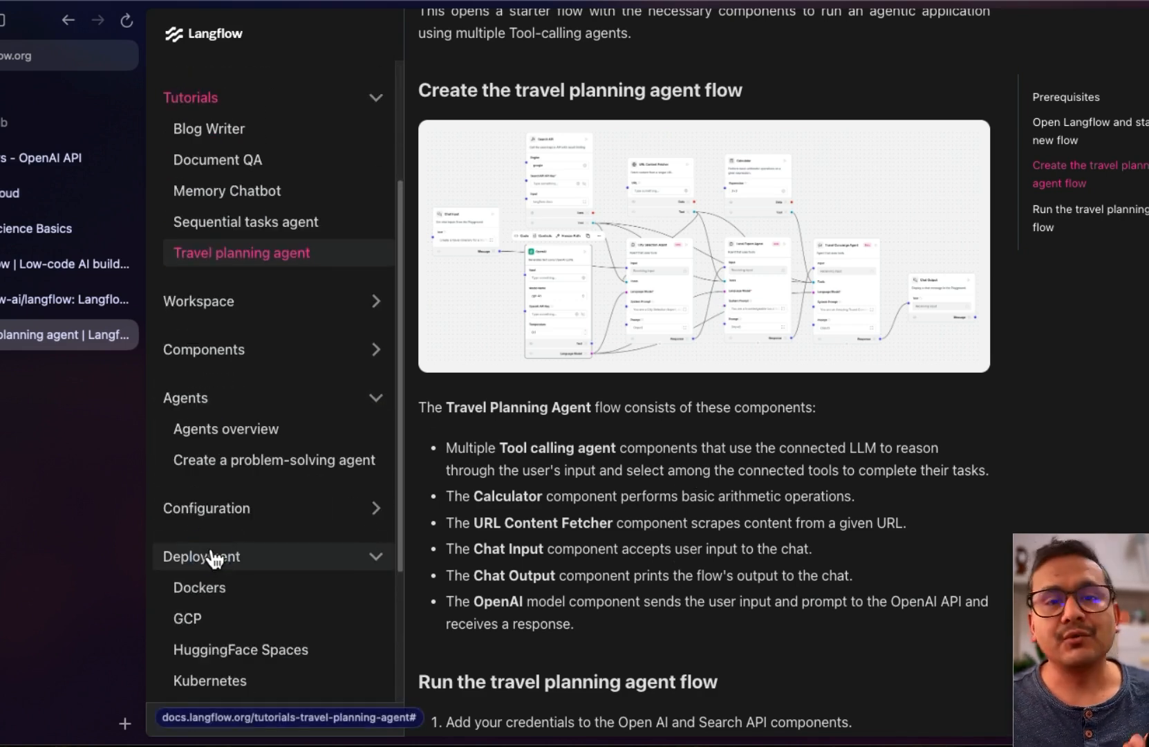
click(223, 515)
scroll(225, 522, down, 1)
scroll(226, 580, down, 2)
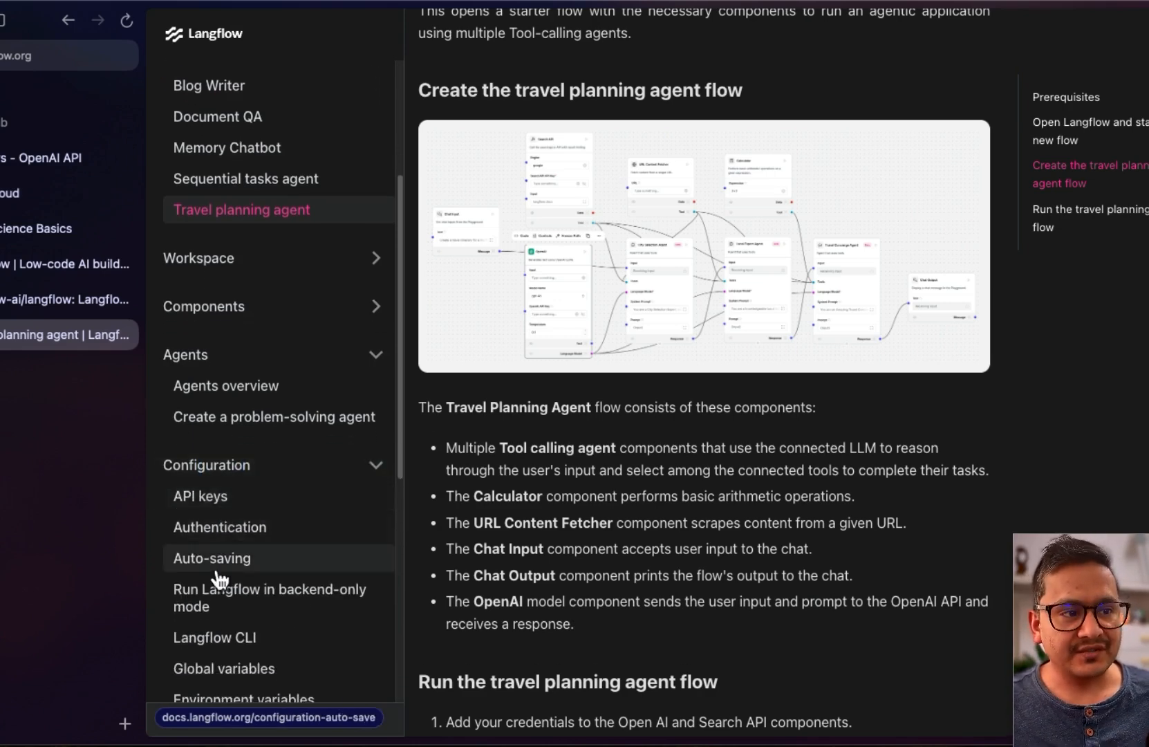
scroll(228, 643, down, 10)
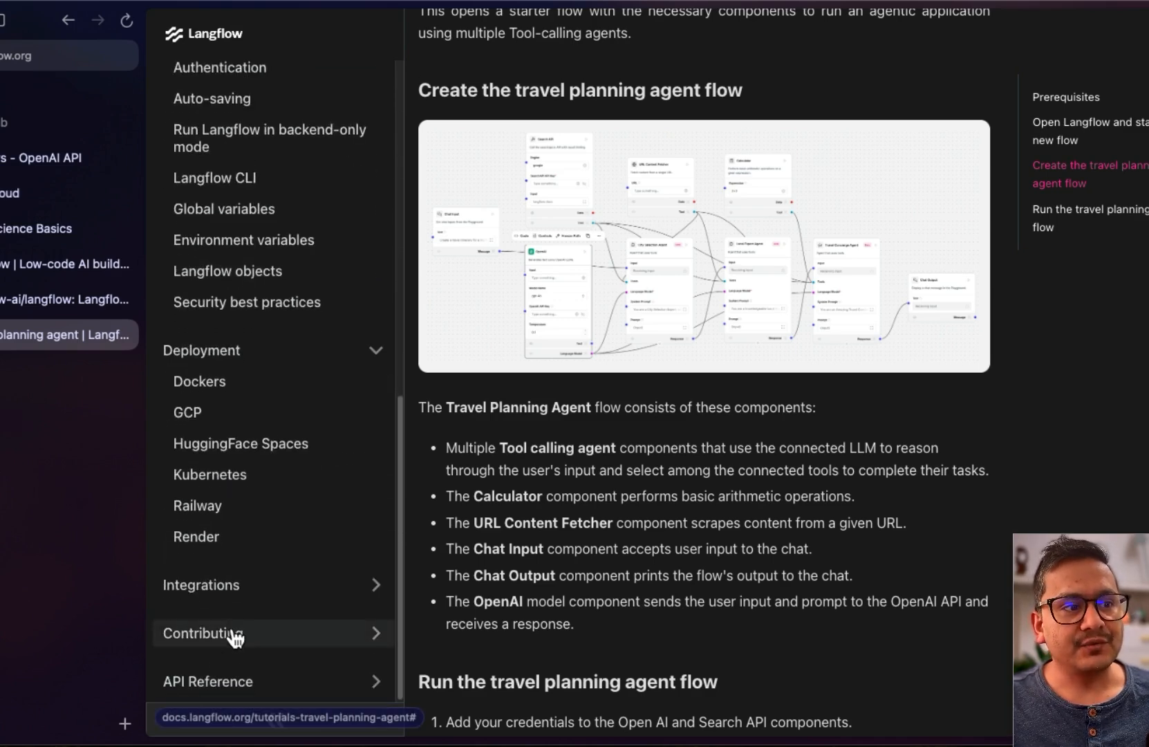
click(213, 638)
scroll(207, 637, down, 5)
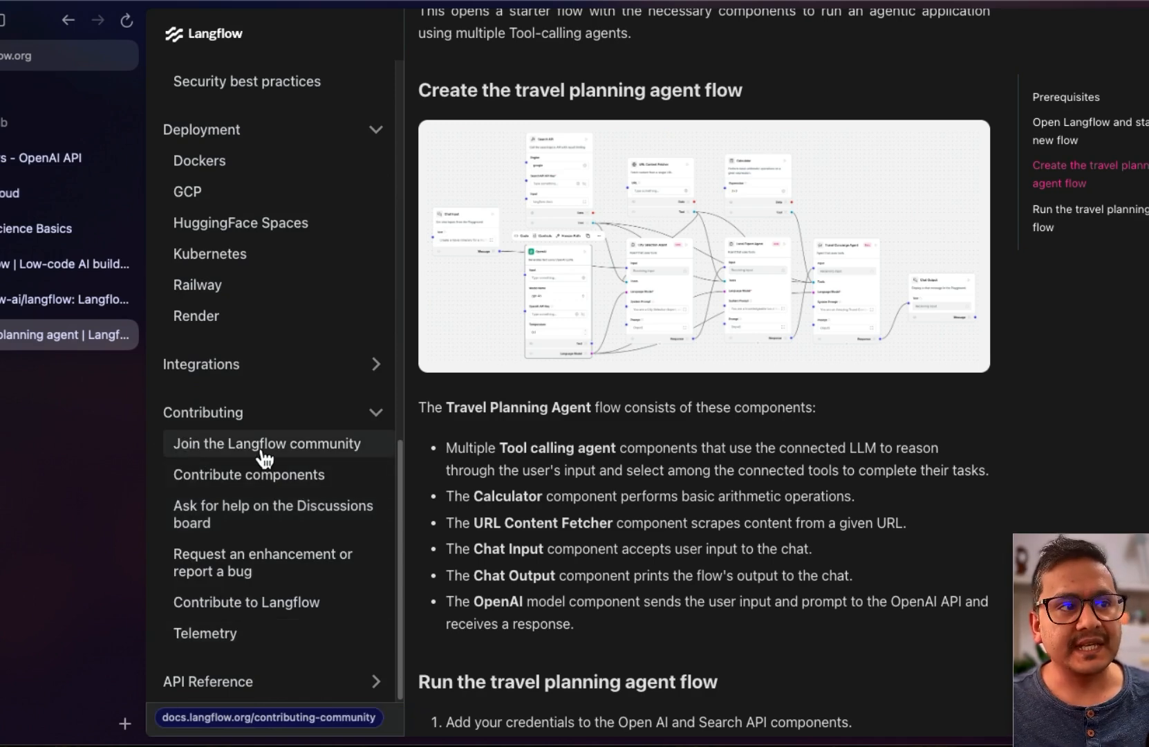
click(214, 364)
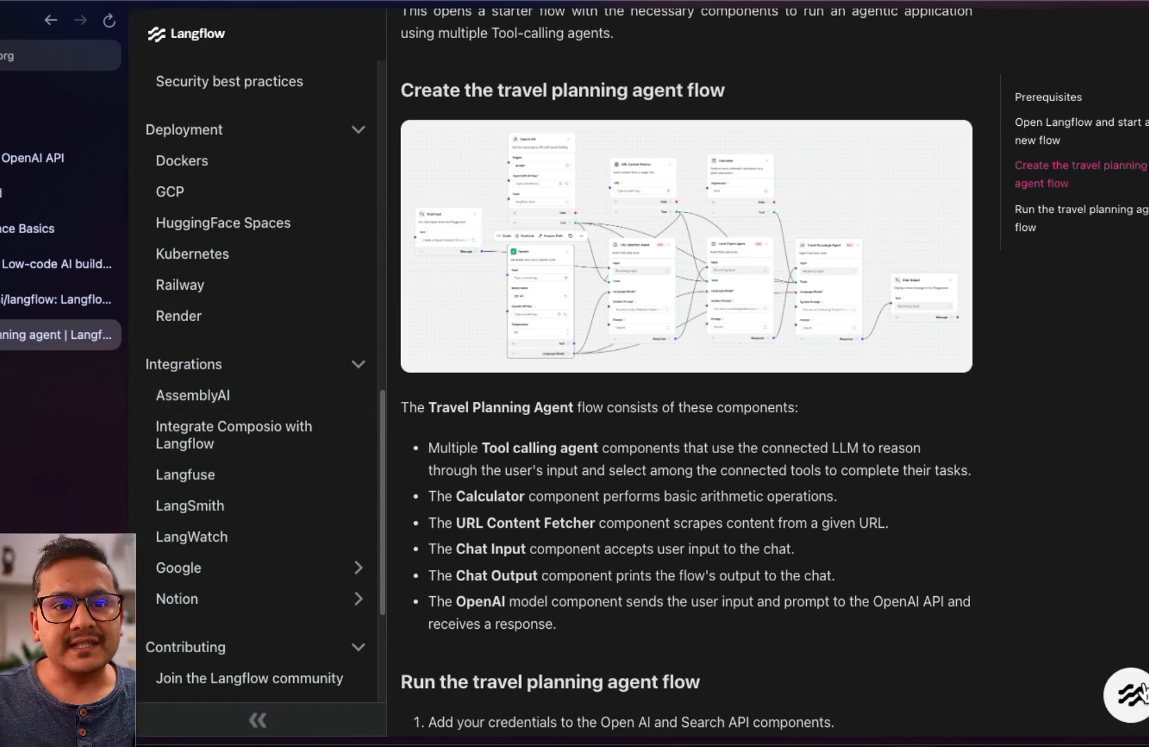
Ask the docs assistant 'langflow huggingface' and open the cited HuggingFace Spaces deployment page
click(1124, 704)
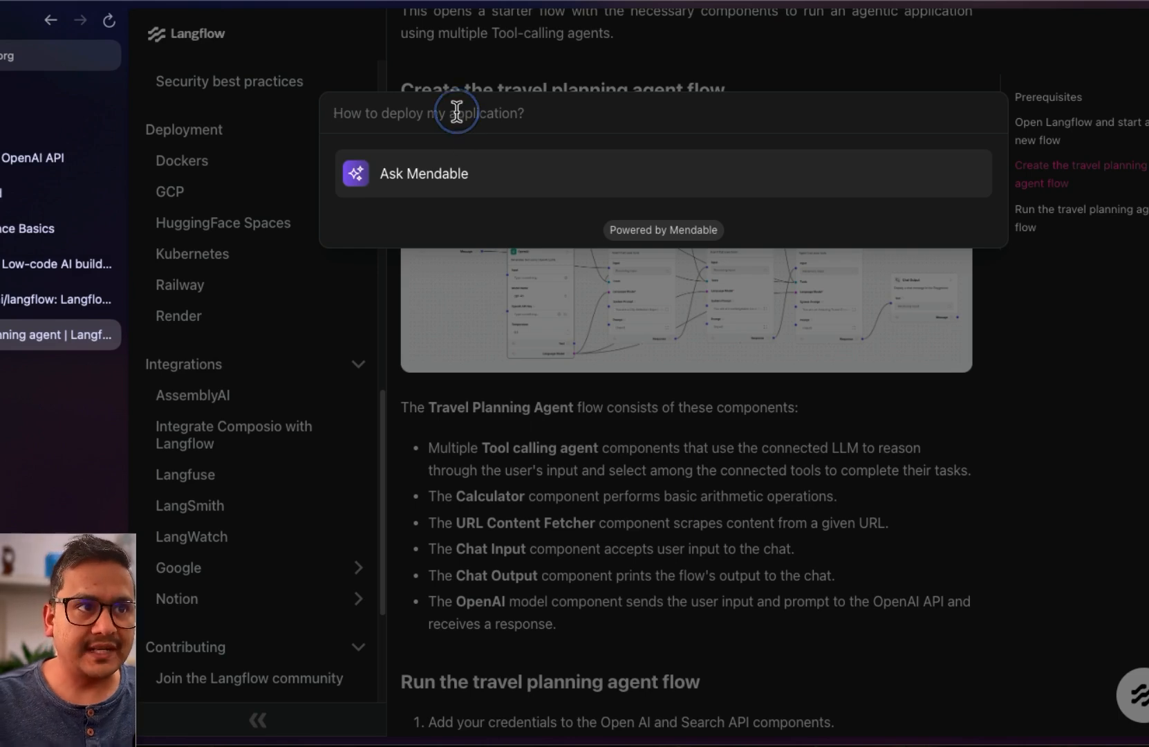
text(Ina)
text(gl)
text(low)
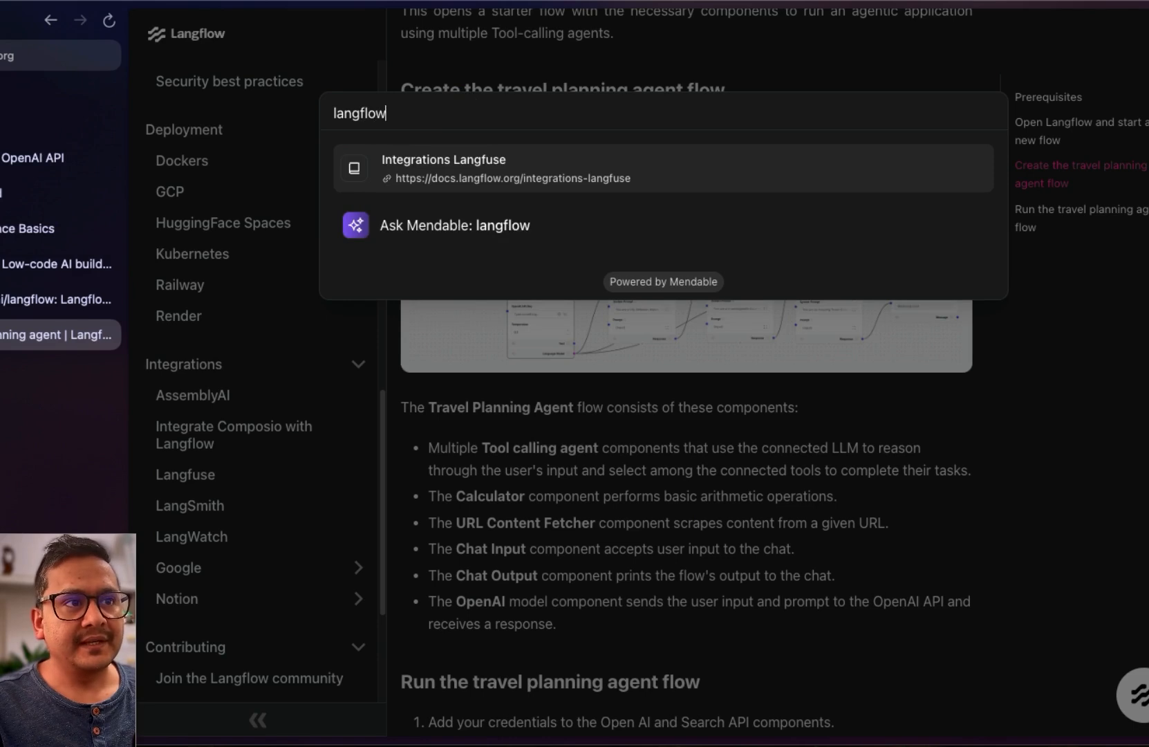
text( huggingface)
key(Return)
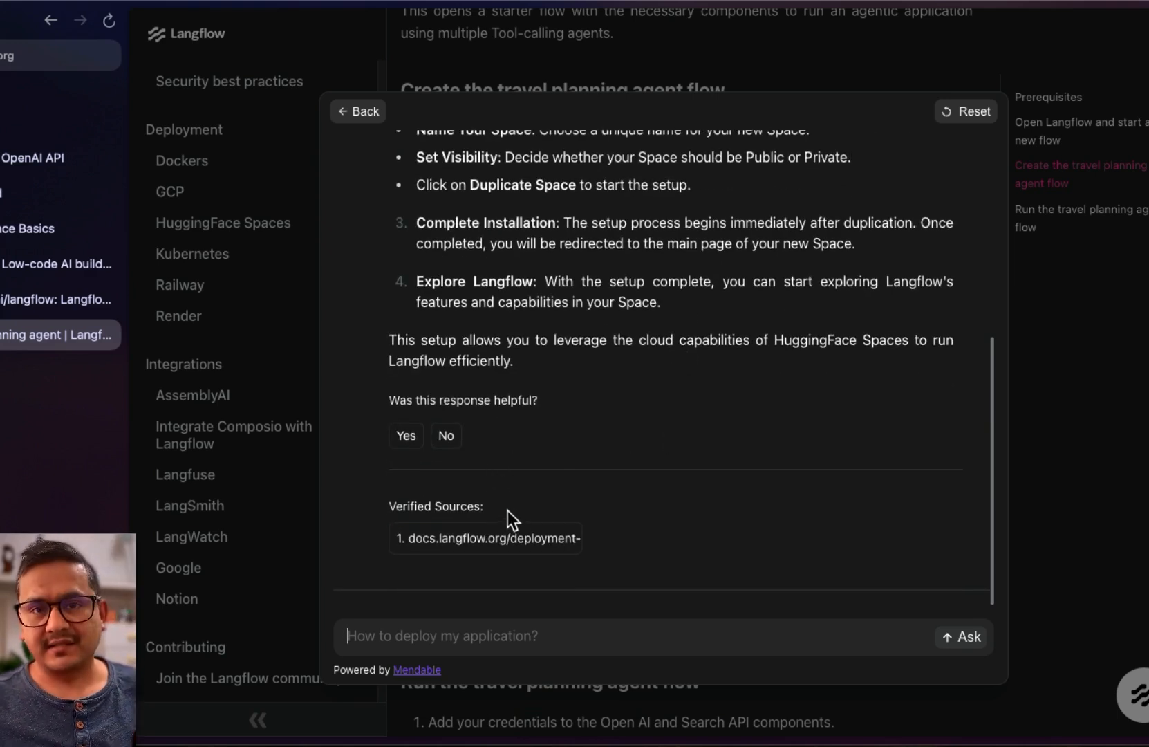
click(465, 539)
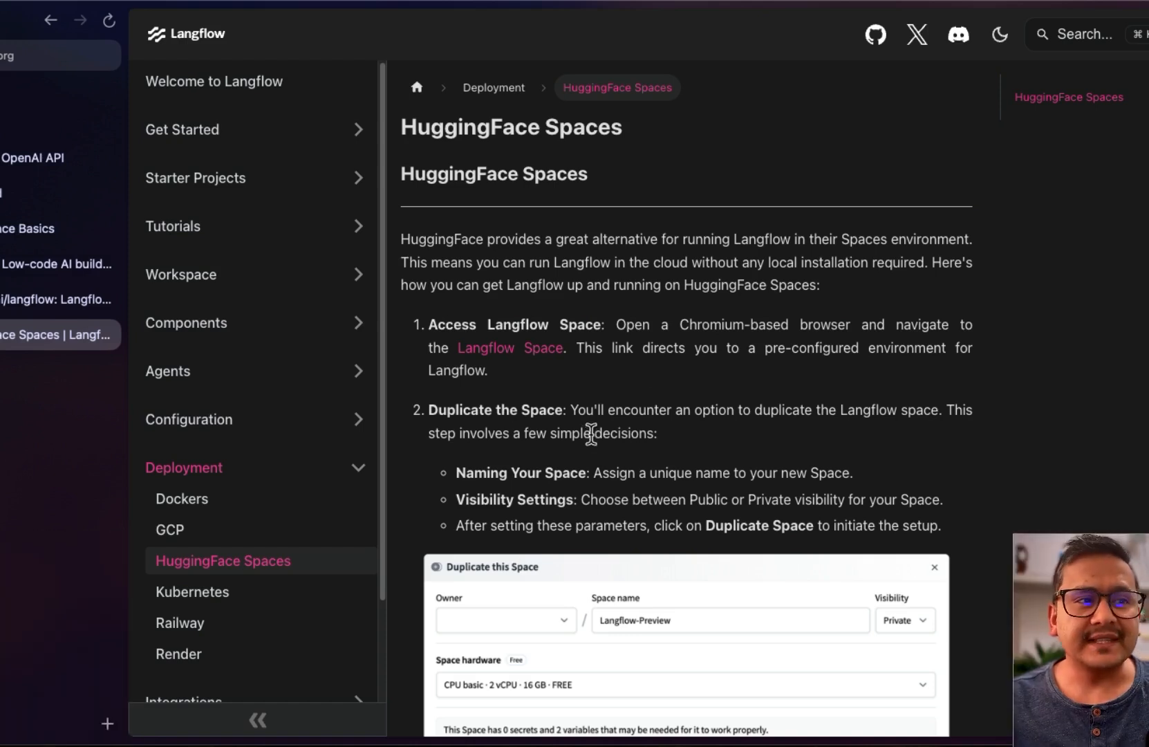
Scroll to the end of the HuggingFace Spaces page, then switch to the Langflow homepage tab
scroll(270, 415, down, 6)
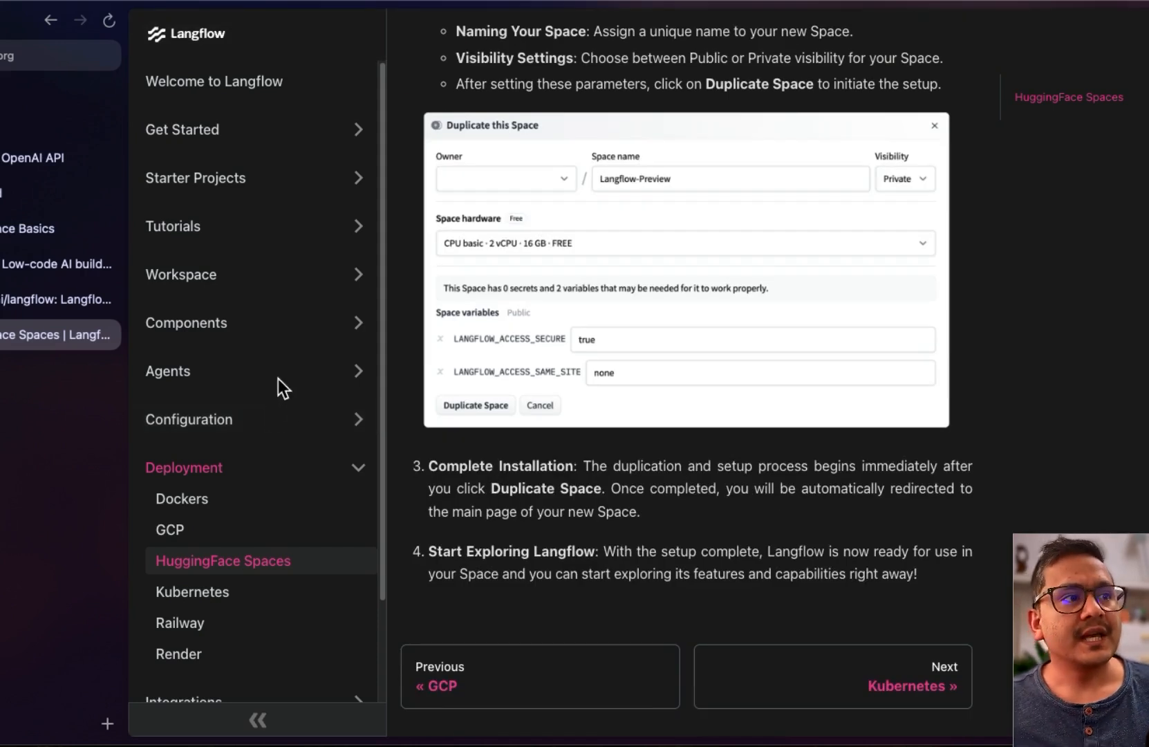
click(48, 264)
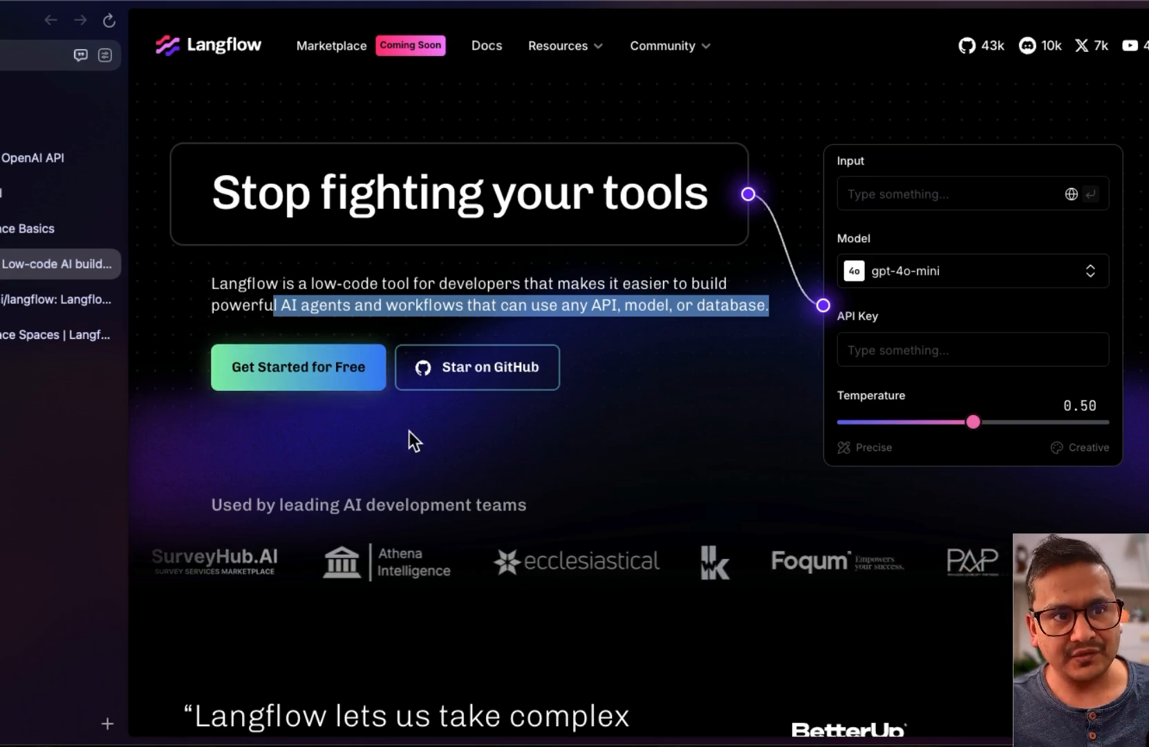
Go through 'Get Started for Free' and sign in to an existing DataStax Astra account
click(256, 379)
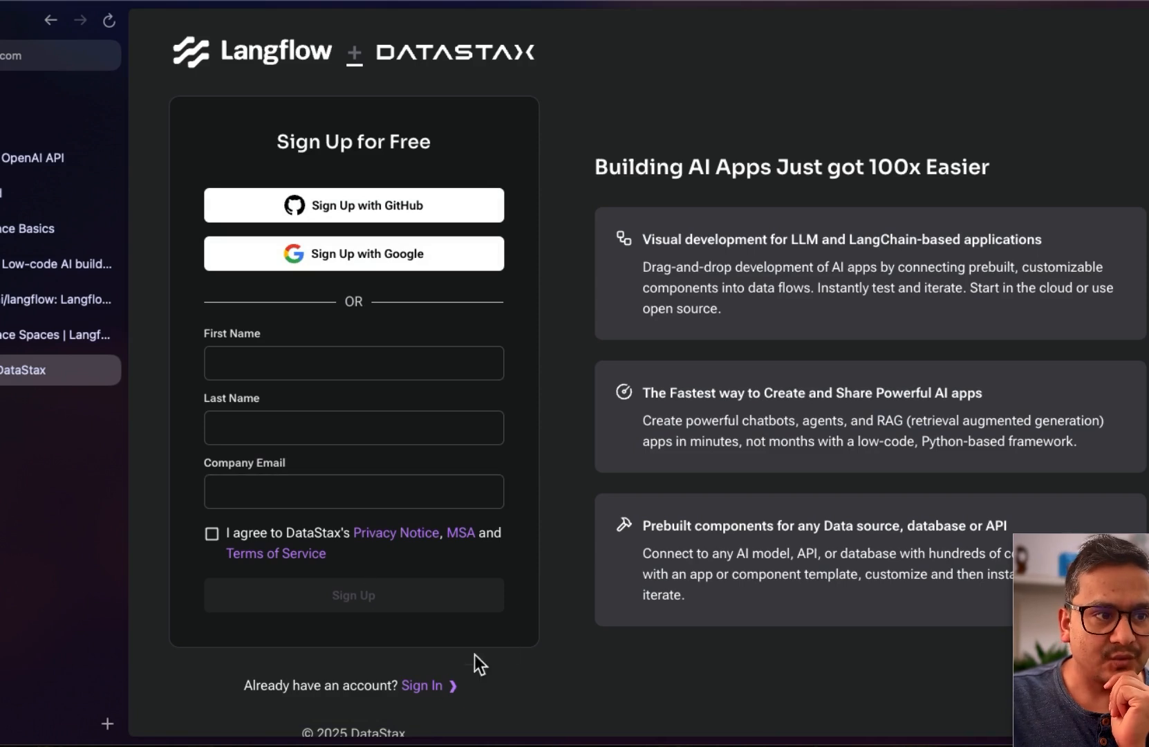
click(430, 694)
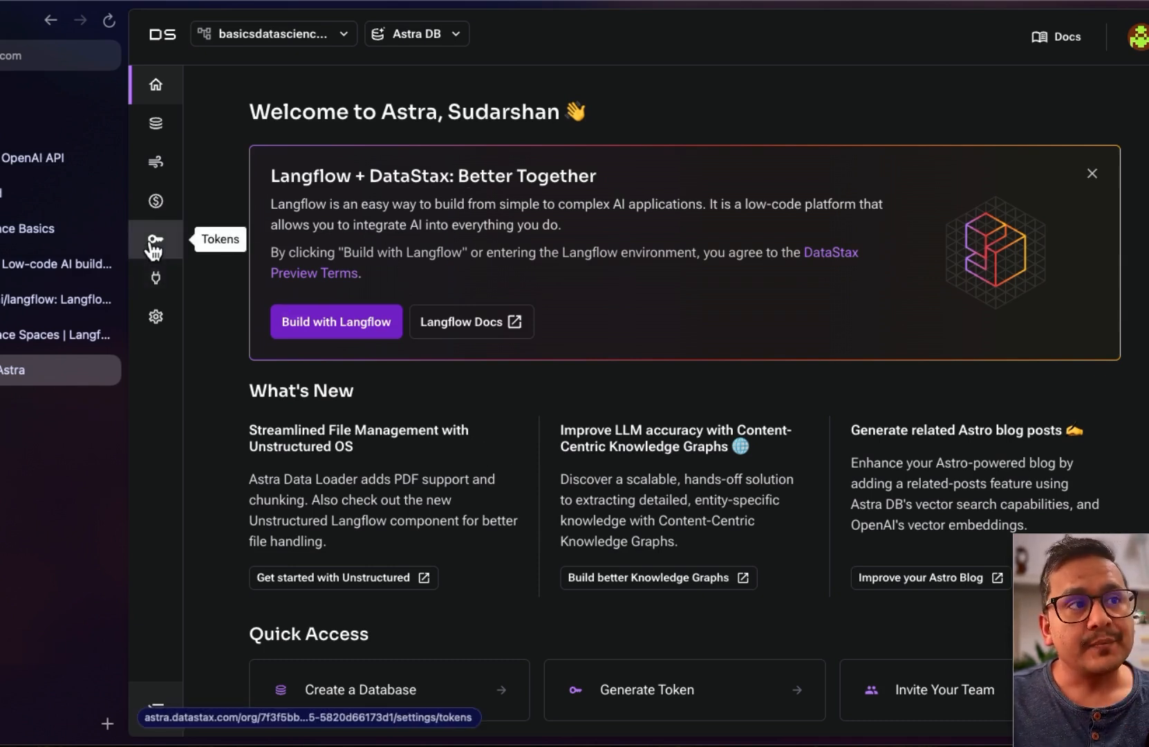
Switch the DataStax product selector from Astra DB to Langflow
click(423, 39)
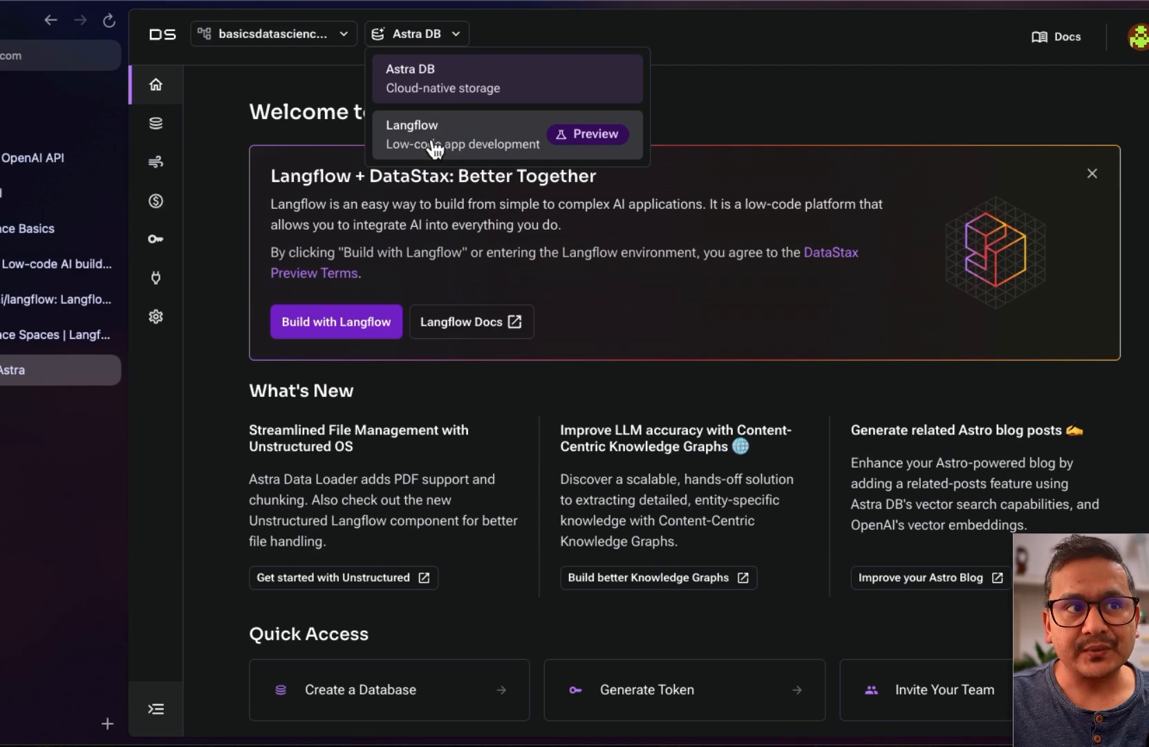
click(478, 133)
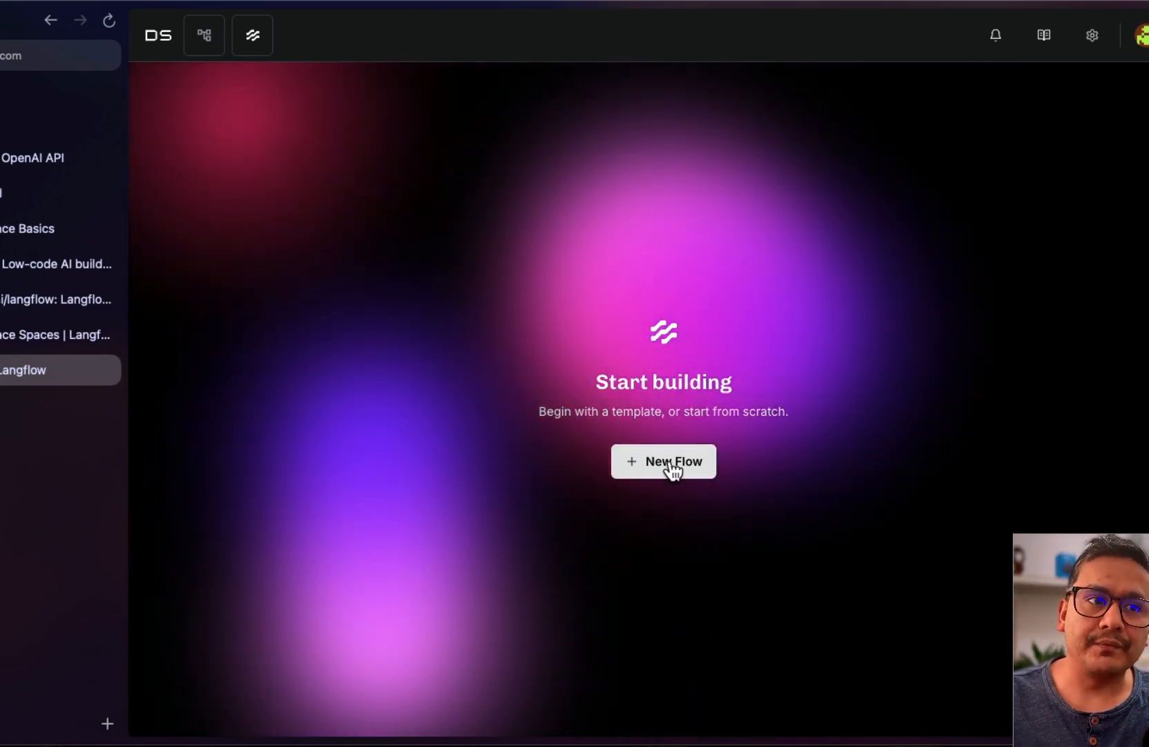
Create a new flow from the Basic Prompting template
click(671, 467)
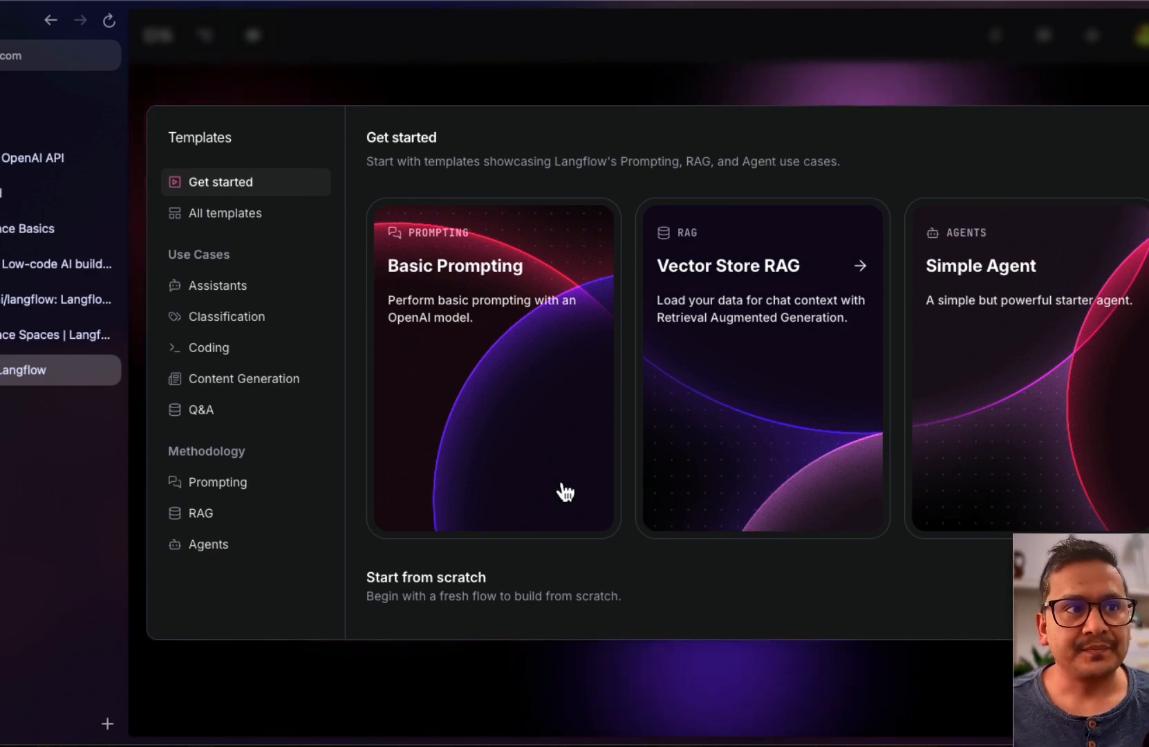
click(441, 368)
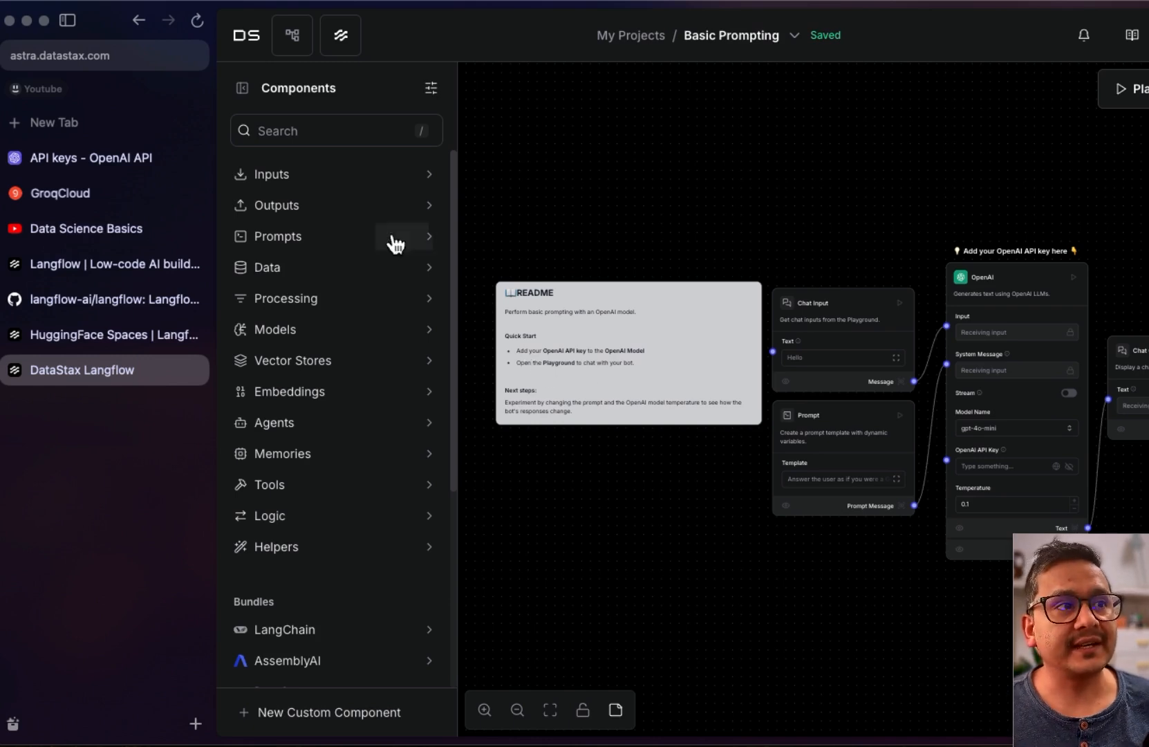
Collapse the browser's tab sidebar so the Basic Prompting editor fills the window
click(67, 20)
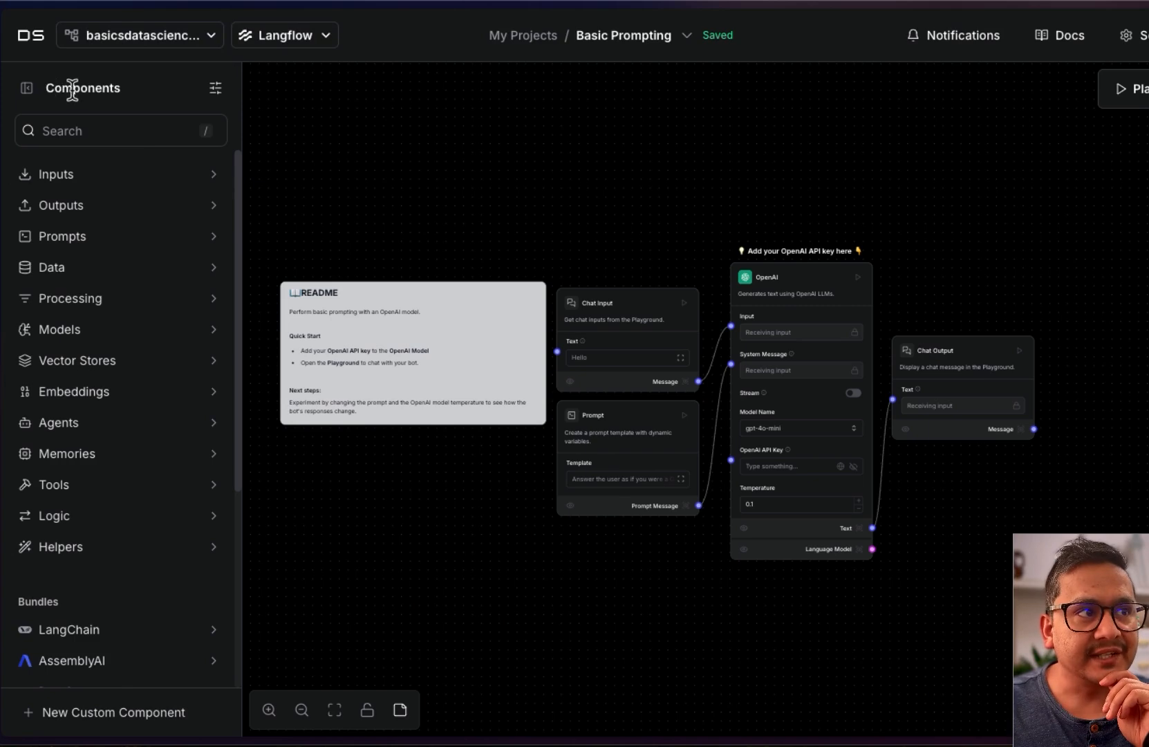
click(26, 88)
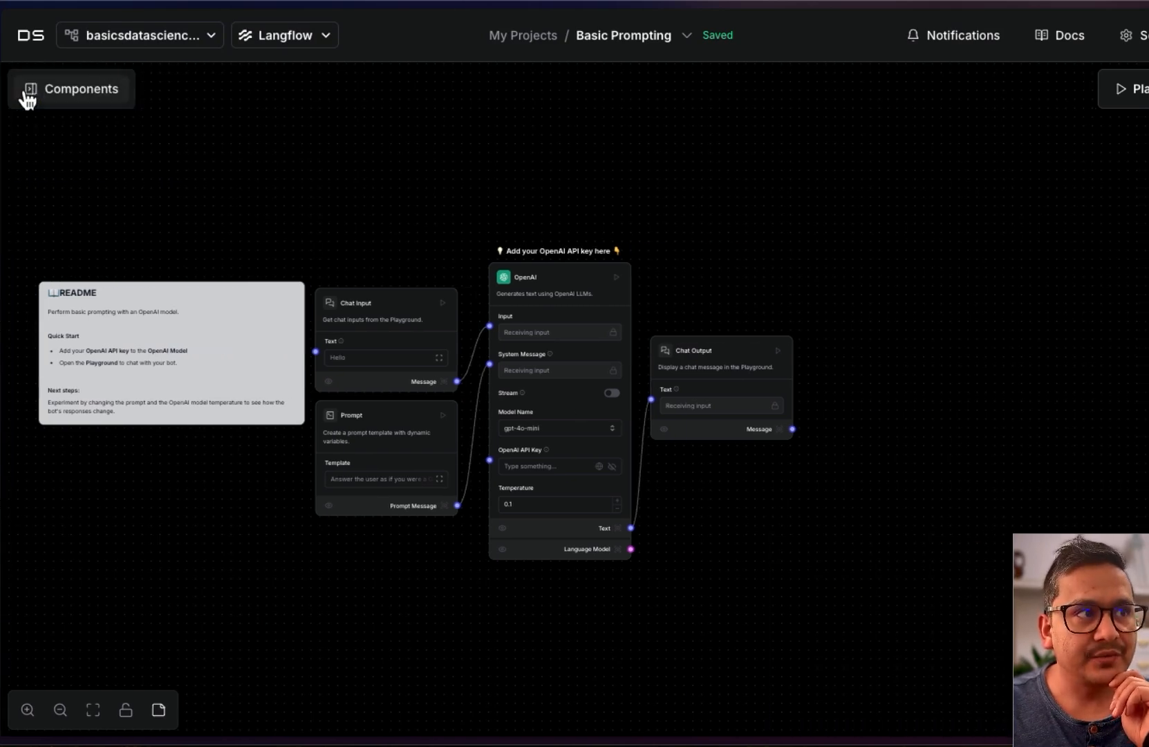
click(27, 95)
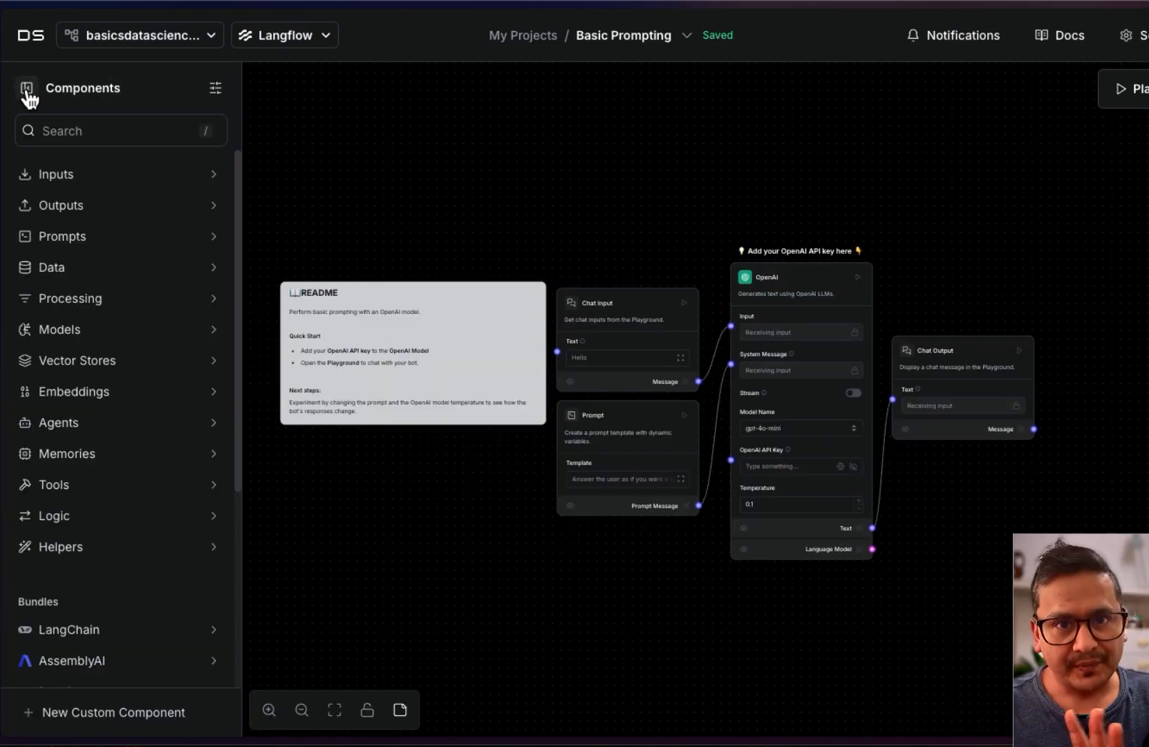
click(109, 181)
click(108, 185)
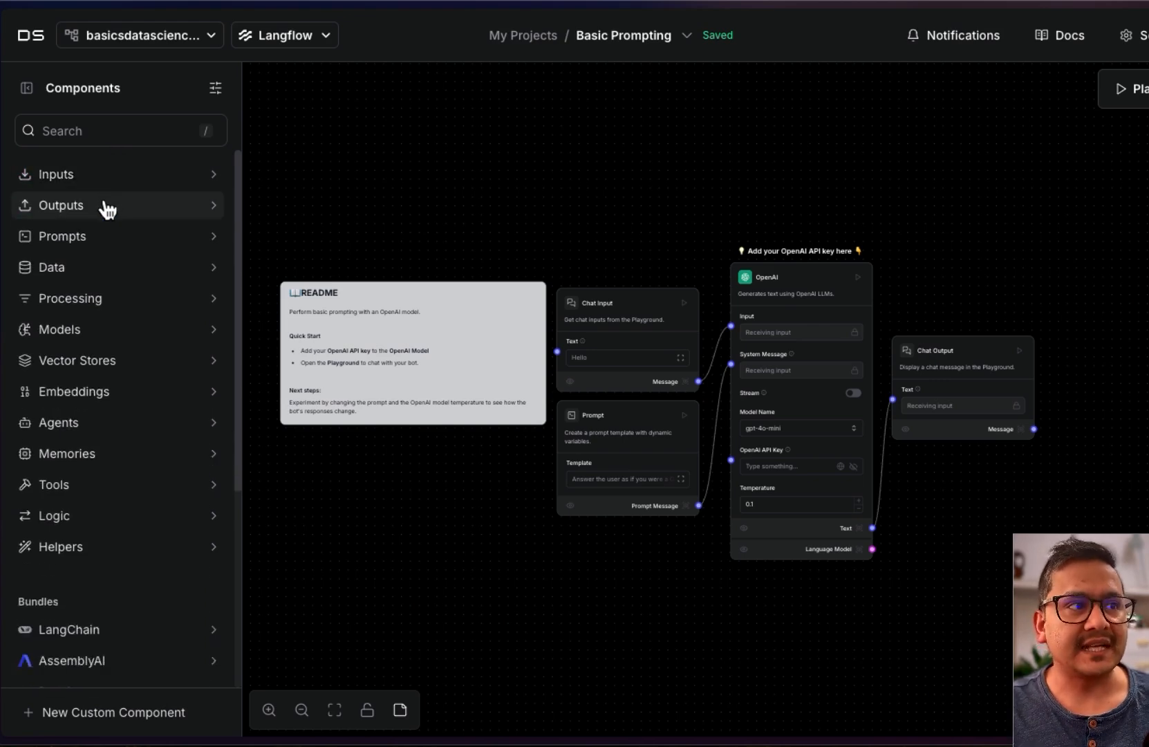
click(90, 239)
click(90, 239)
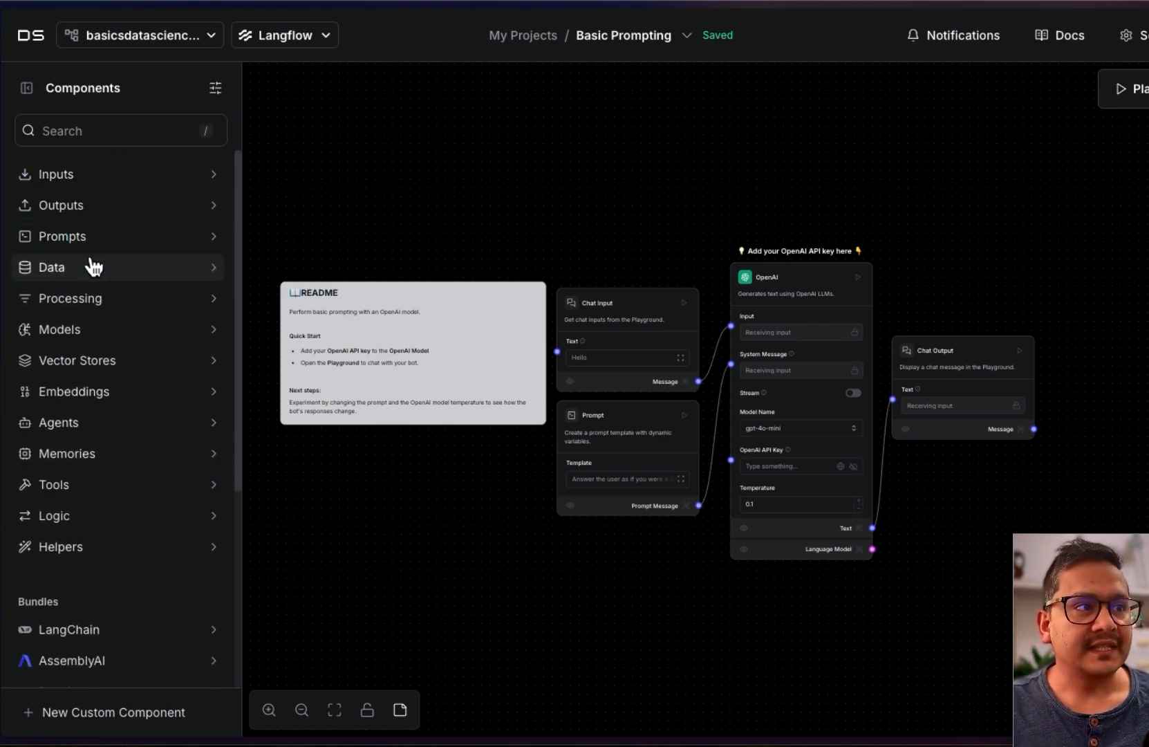
click(92, 266)
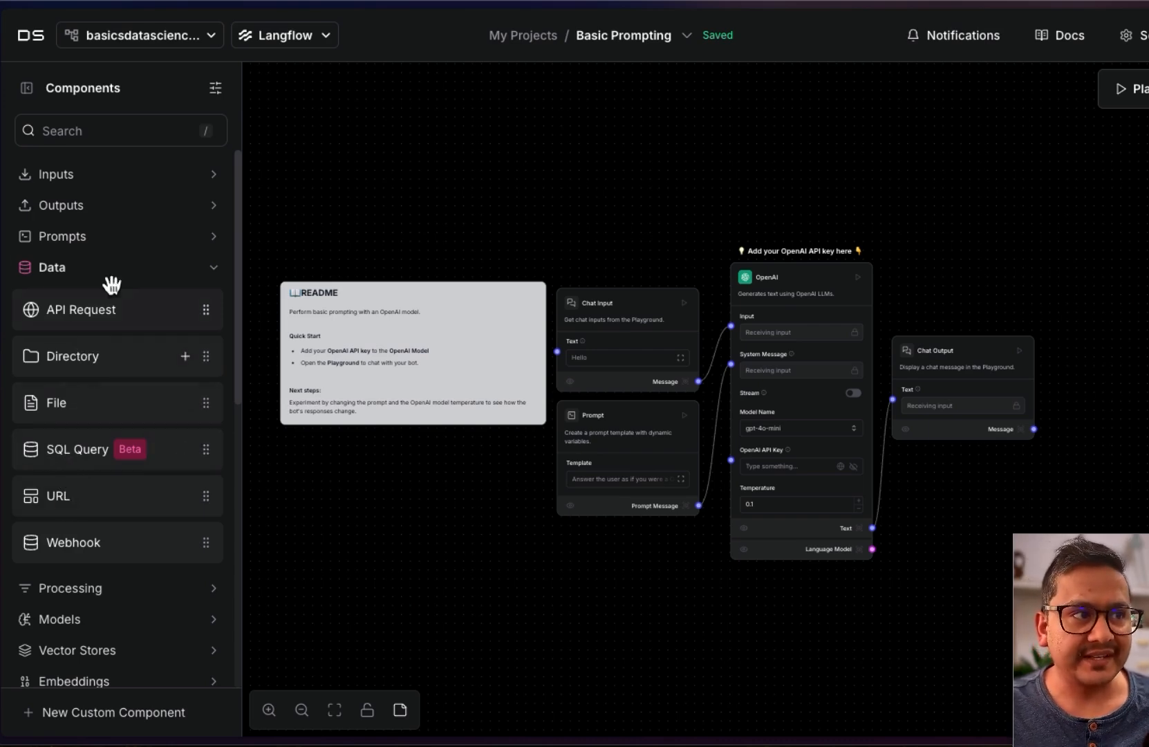
click(66, 332)
scroll(80, 513, down, 3)
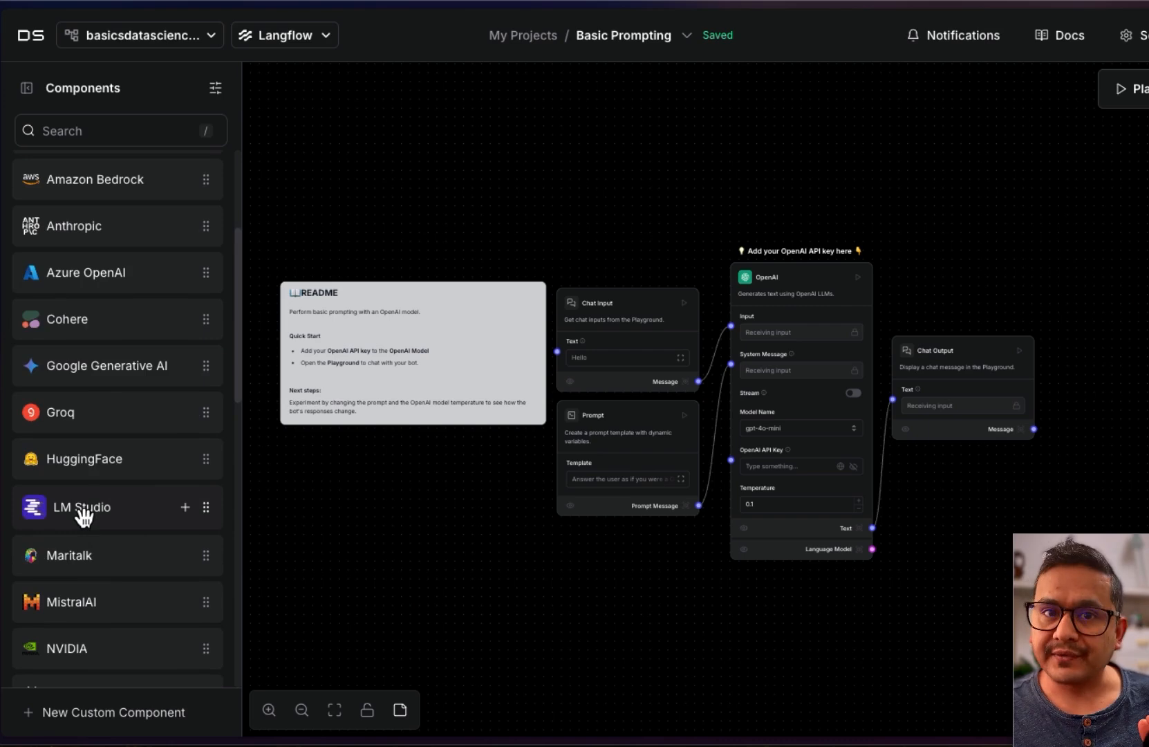
scroll(84, 513, up, 3)
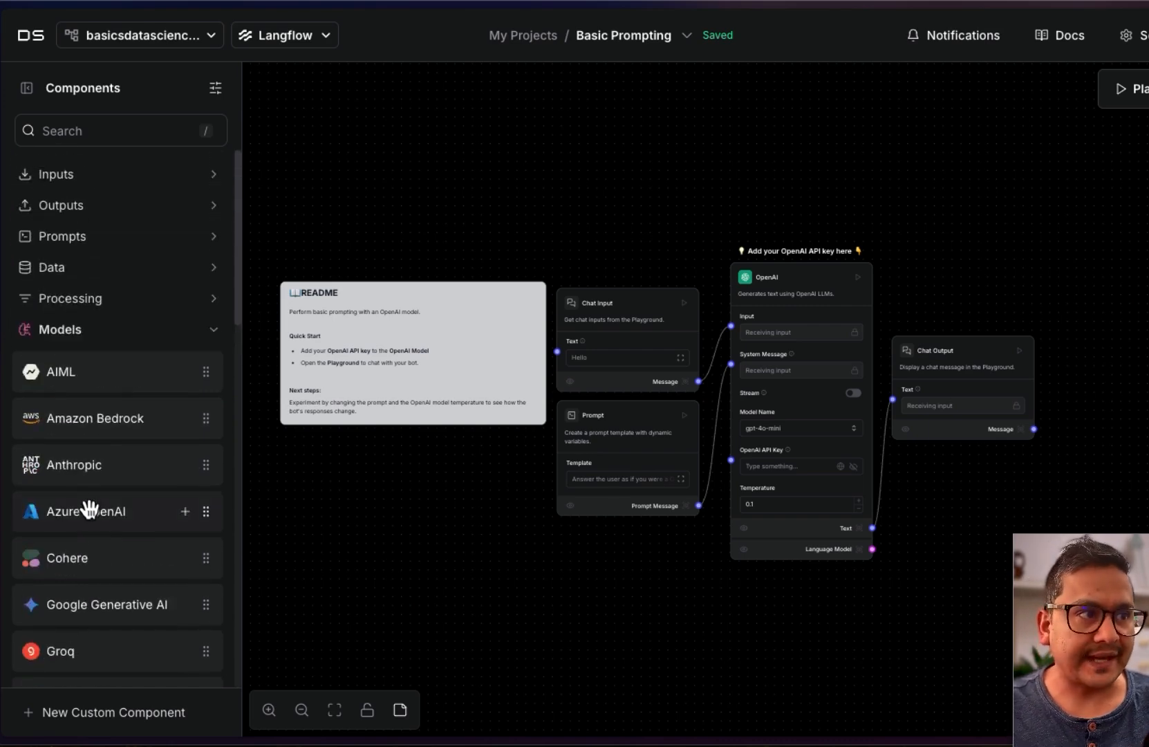
click(105, 330)
click(111, 299)
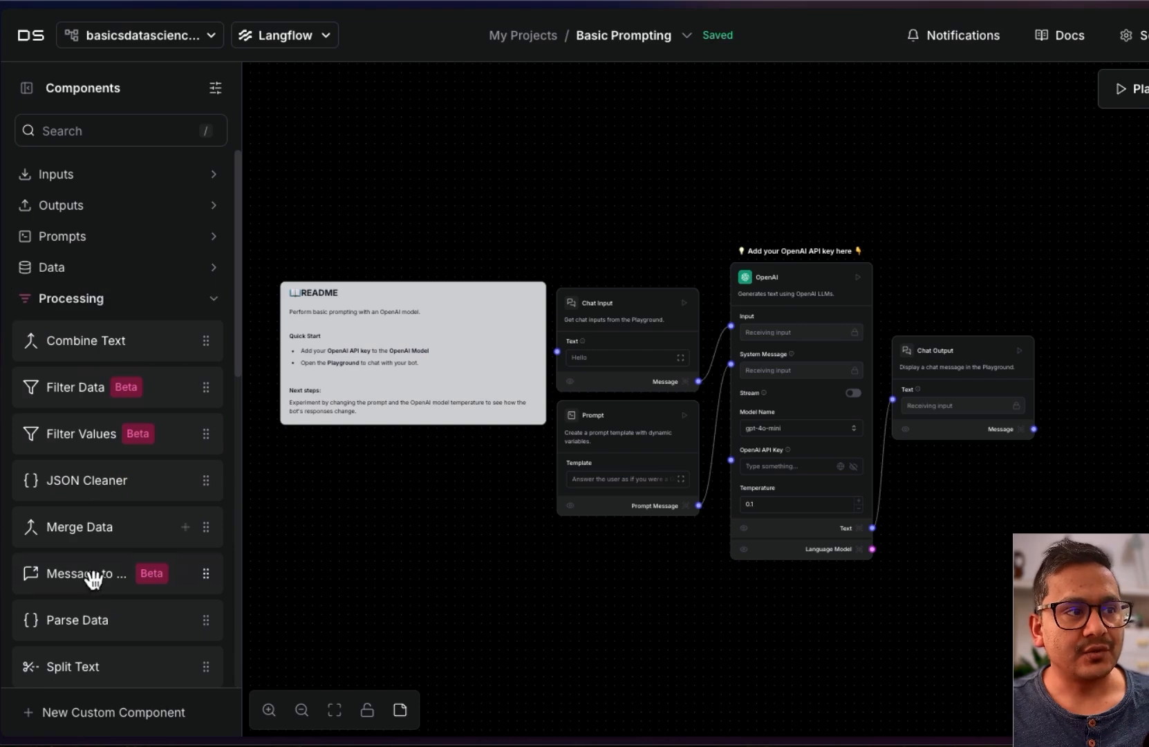
click(105, 311)
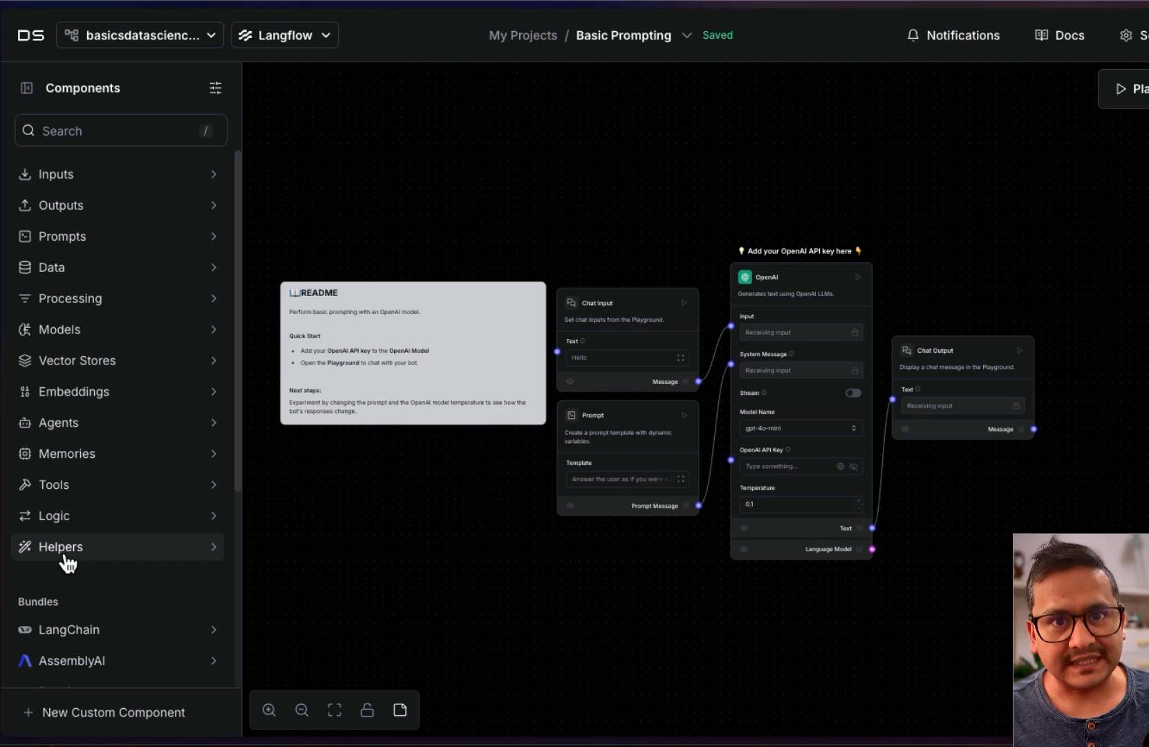
scroll(98, 554, down, 5)
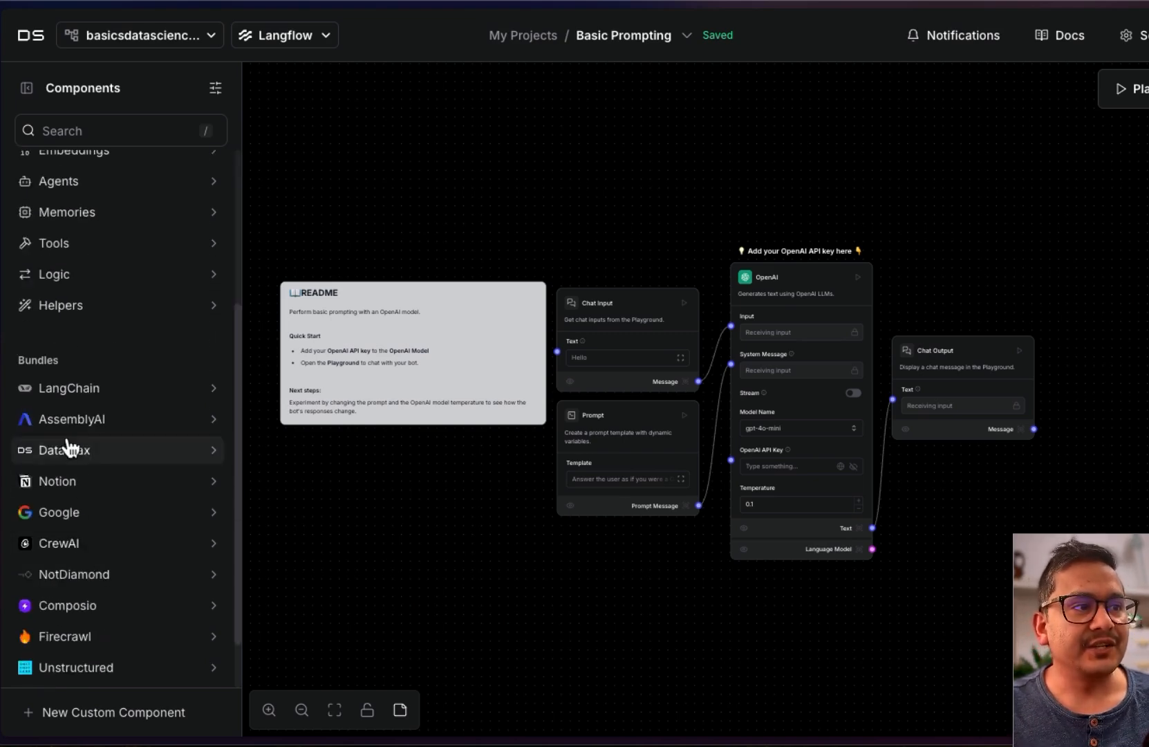
click(113, 386)
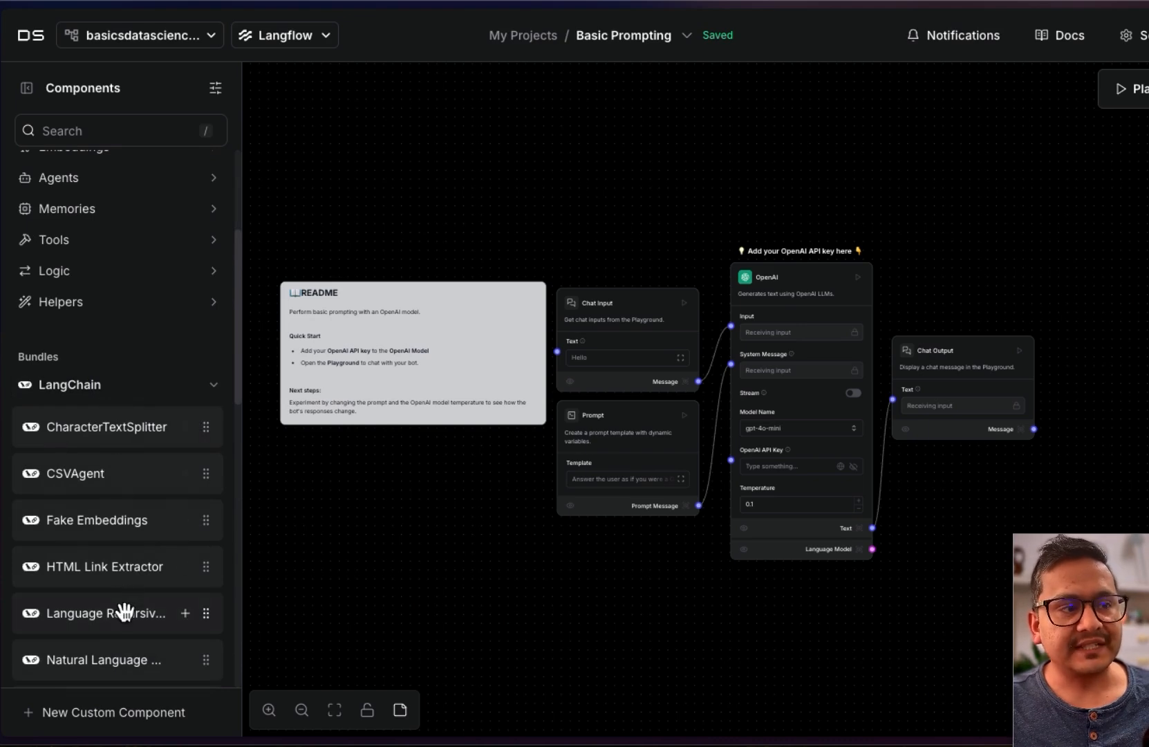
click(99, 388)
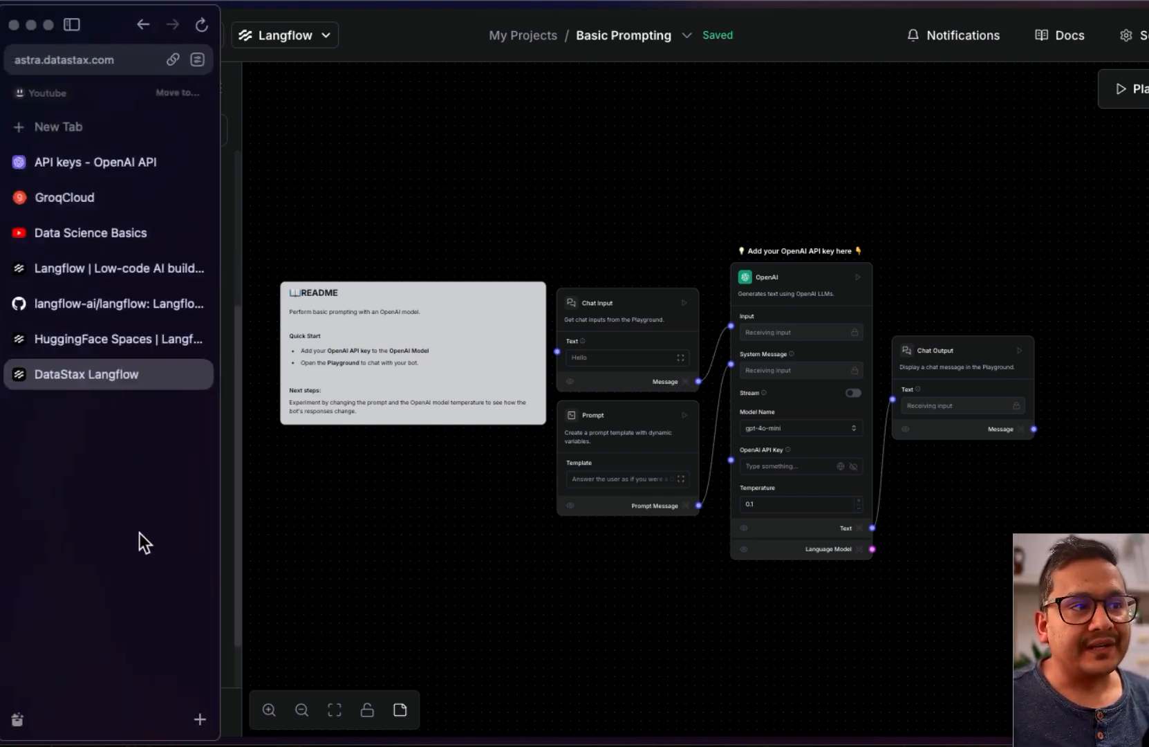
scroll(131, 484, down, 2)
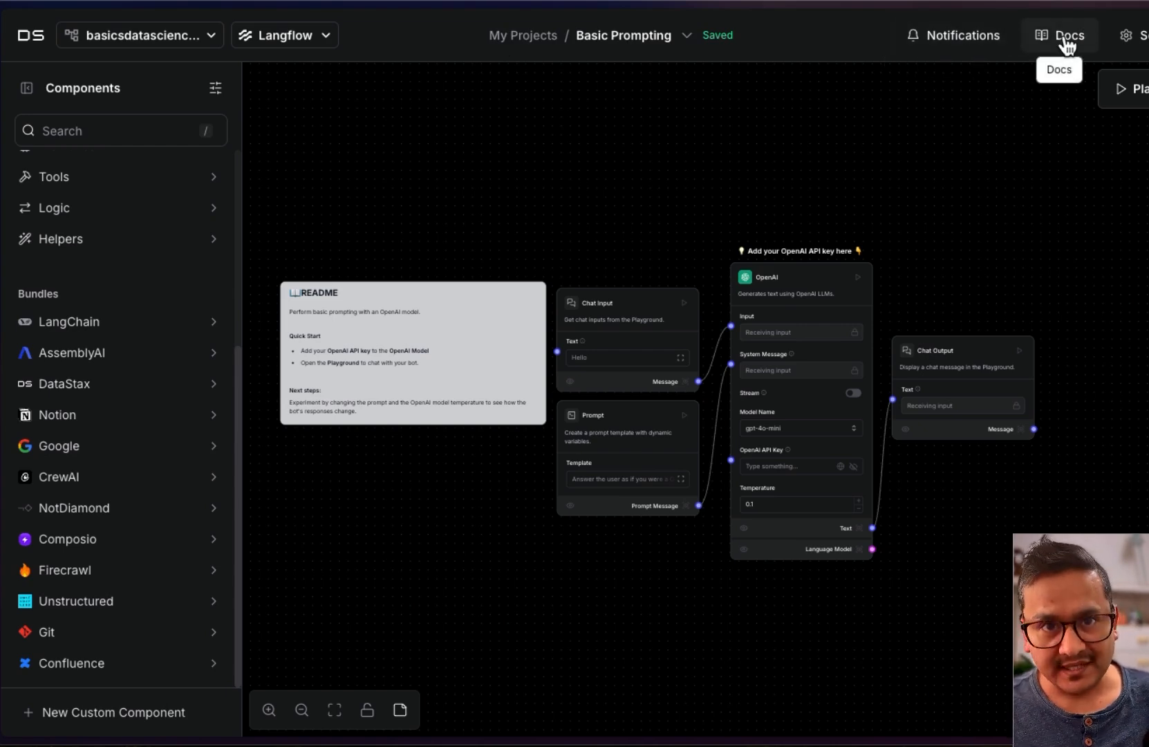
From the settings and account menu, switch the interface to the light theme and back to dark
click(1138, 36)
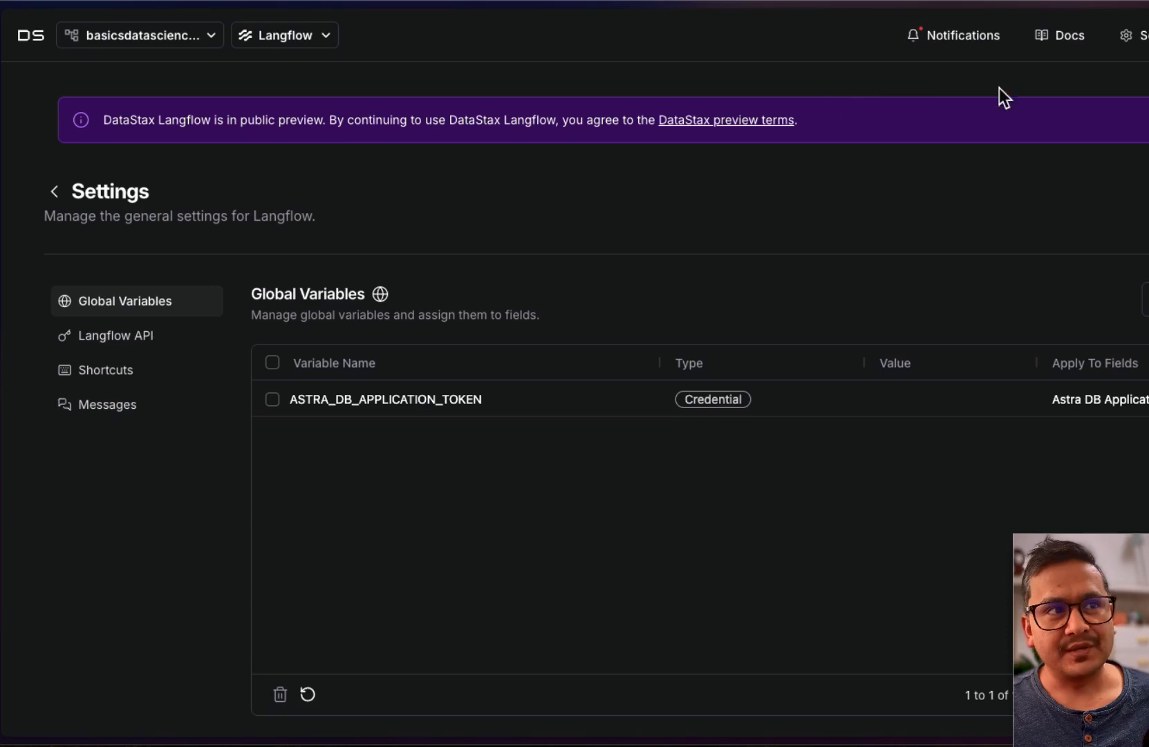
click(1148, 35)
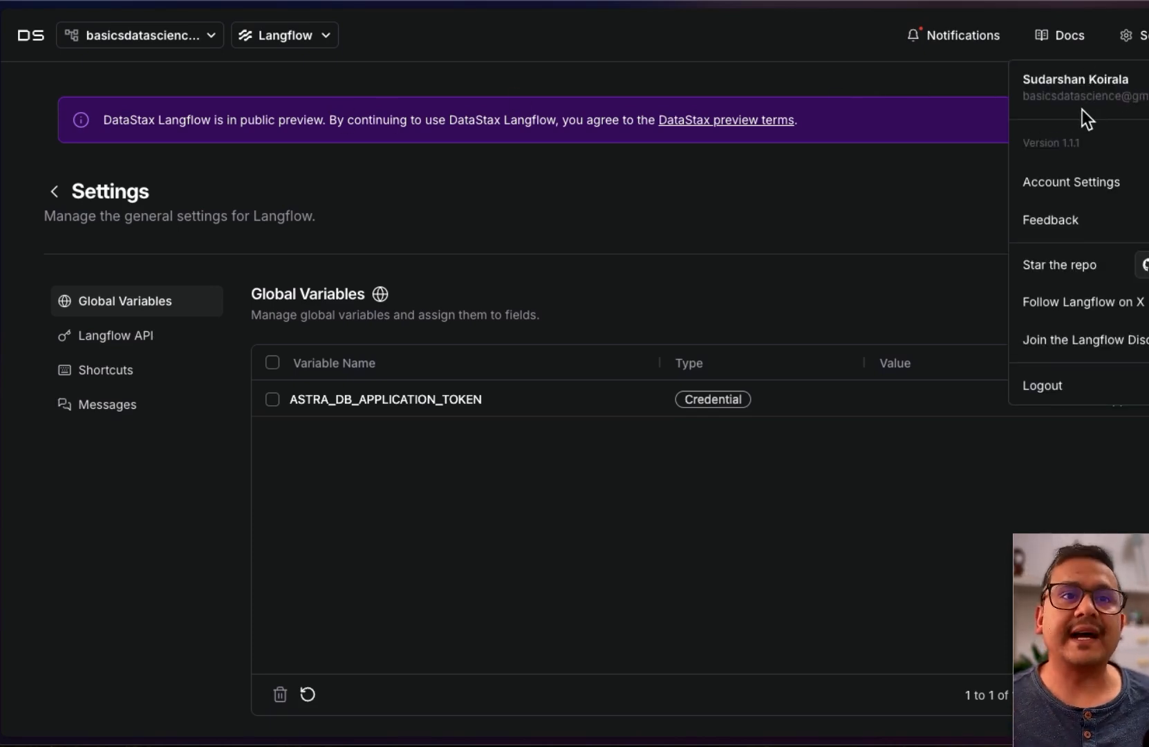
click(1067, 88)
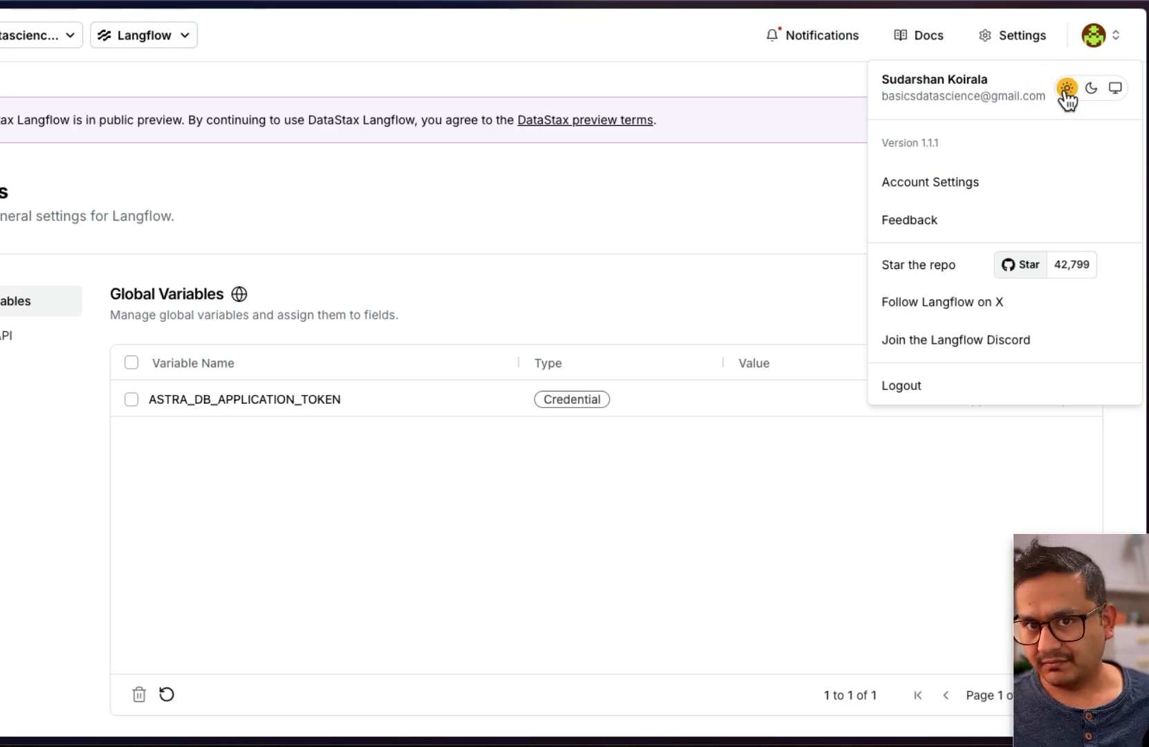
click(1091, 89)
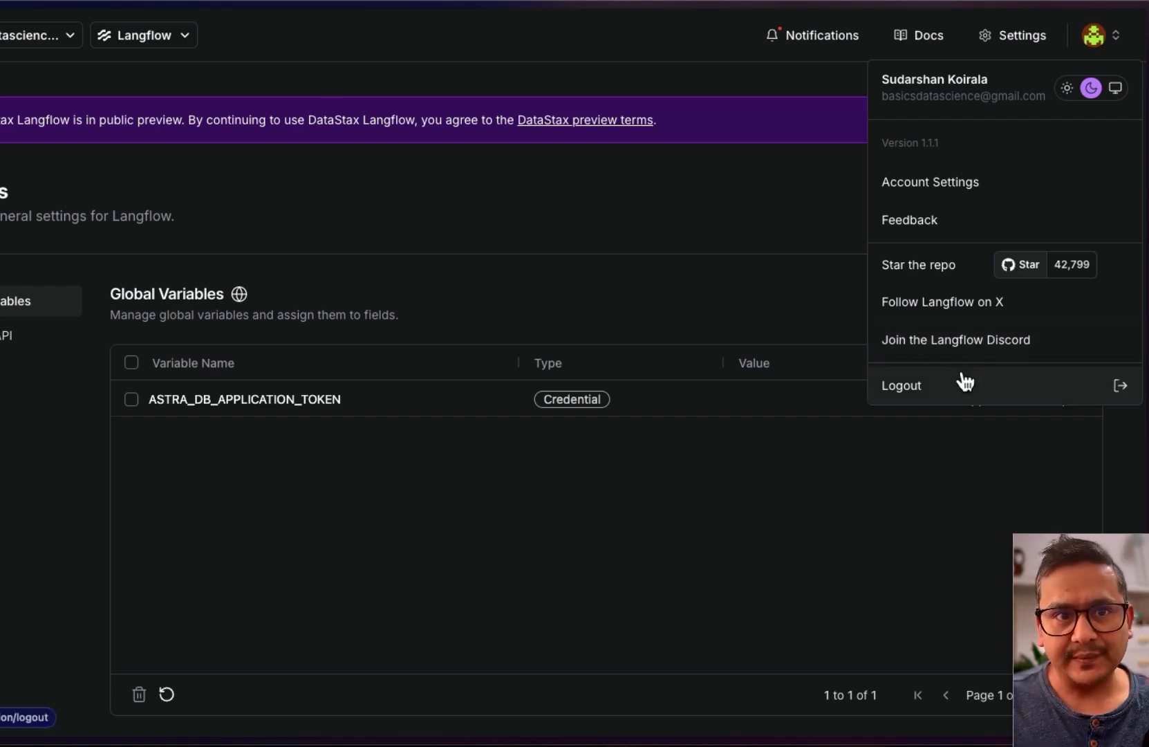
Open Account Settings, then go back to Langflow through the DataStax products list
click(926, 192)
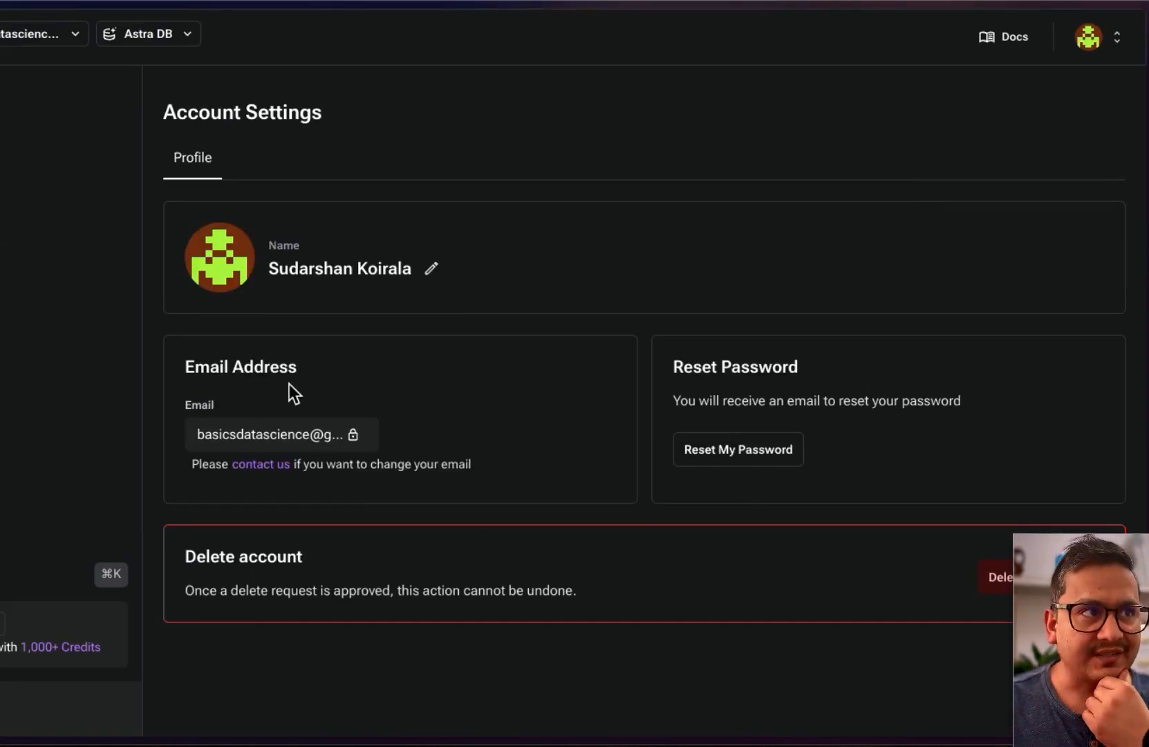
click(175, 36)
click(180, 147)
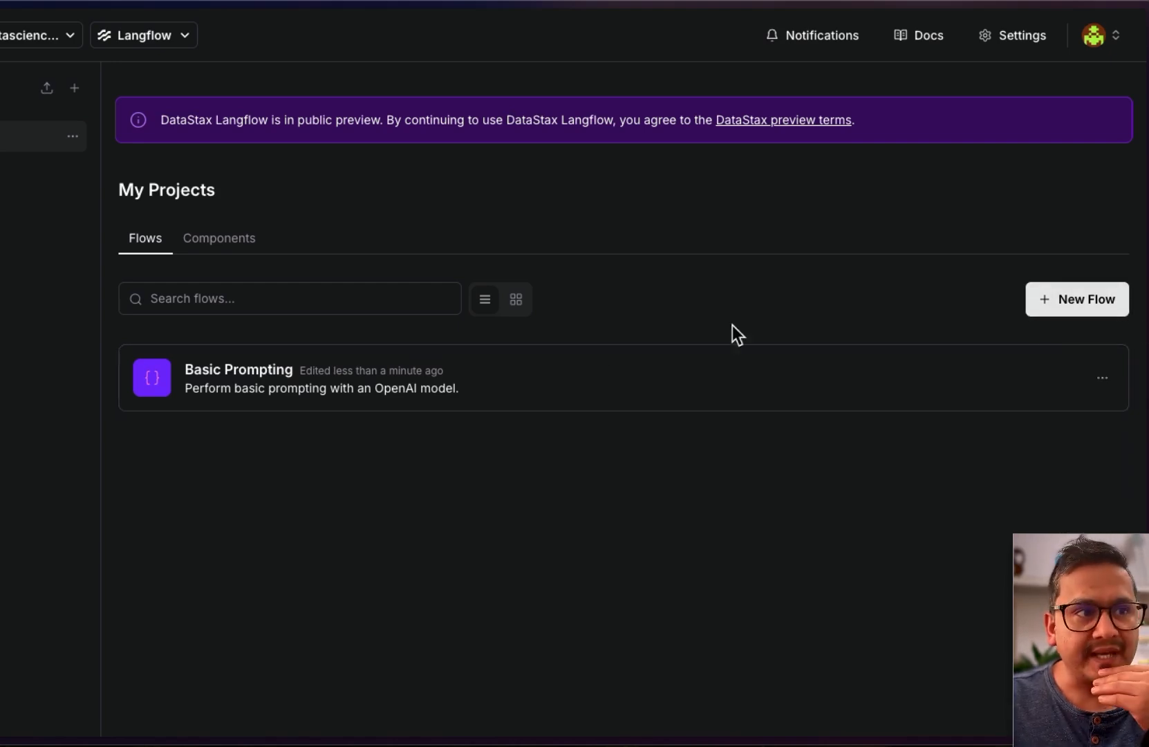
Reopen the Basic Prompting flow, hide the components panel, and nudge the README note lower
click(317, 393)
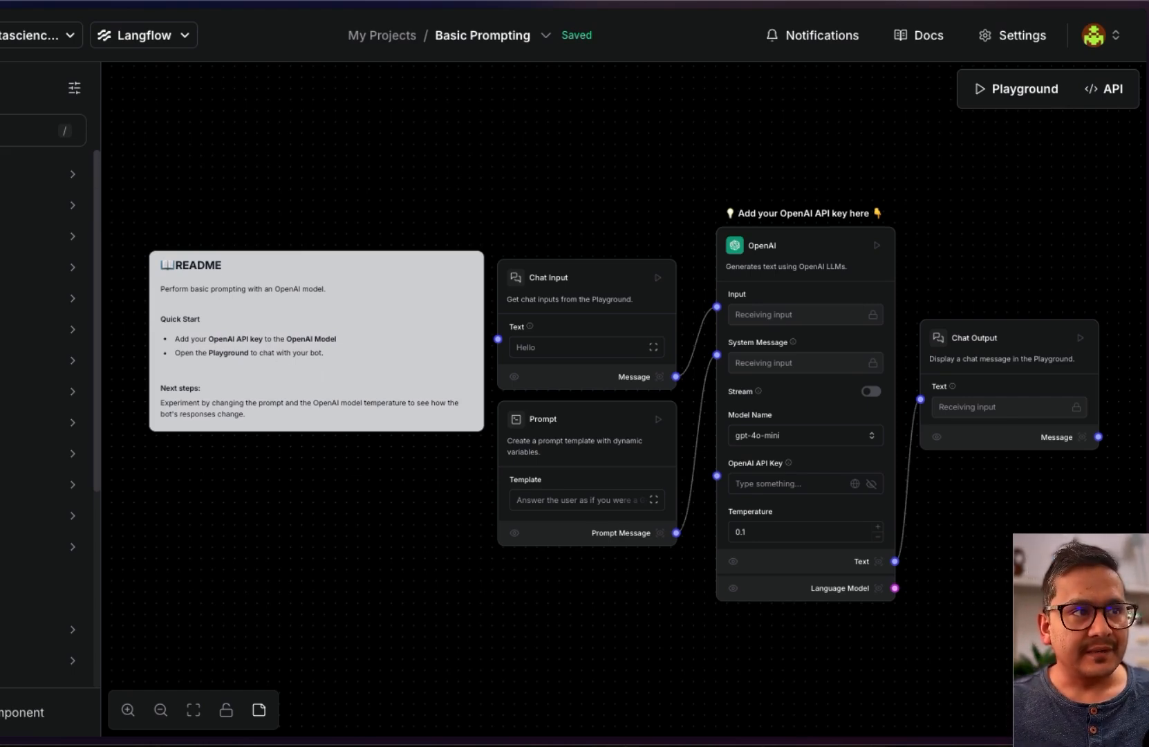
key(ctrl+b)
scroll(364, 213, up, 2)
drag(365, 213, 441, 177)
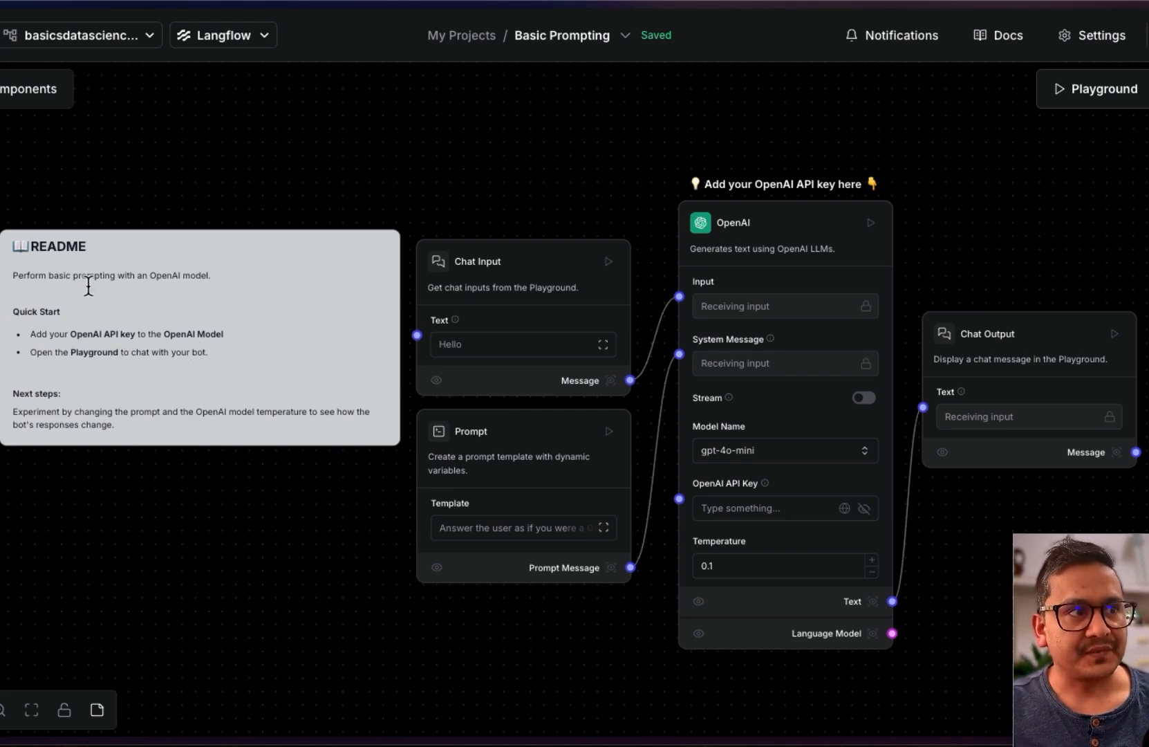
mouse_move(62, 276)
mouse_down()
mouse_move(94, 274)
mouse_move(61, 285)
mouse_up()
double_click(189, 284)
click(193, 287)
click(202, 288)
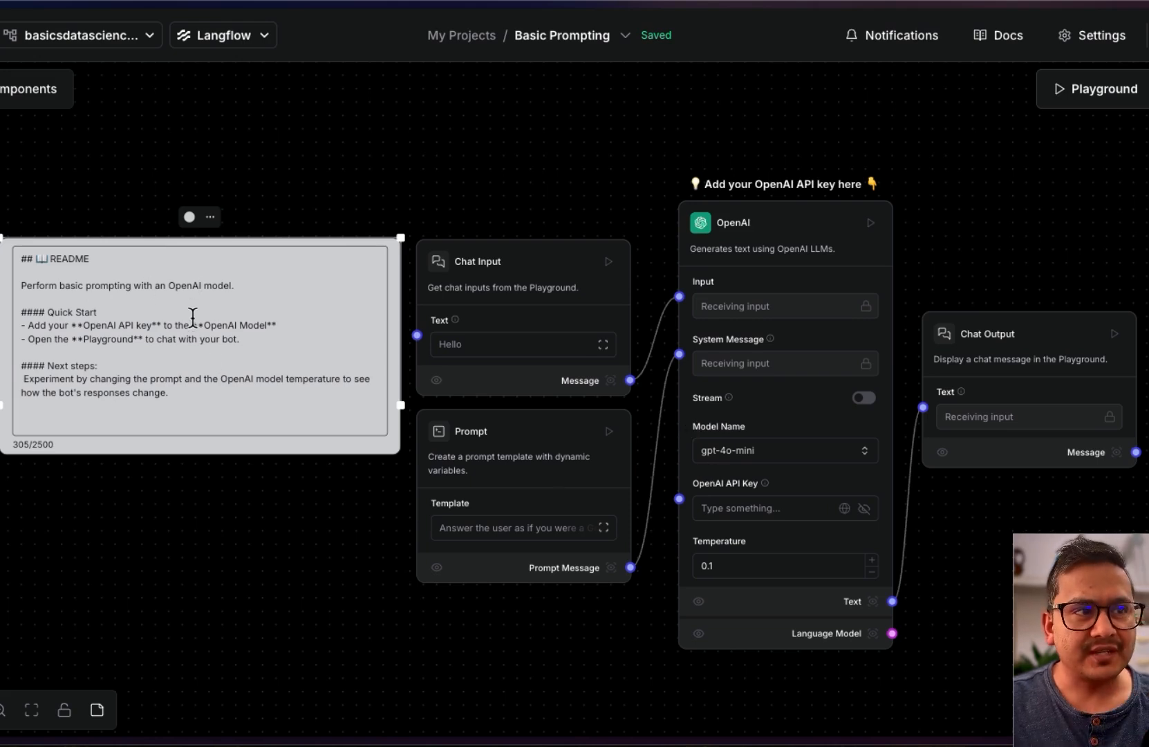
click(236, 495)
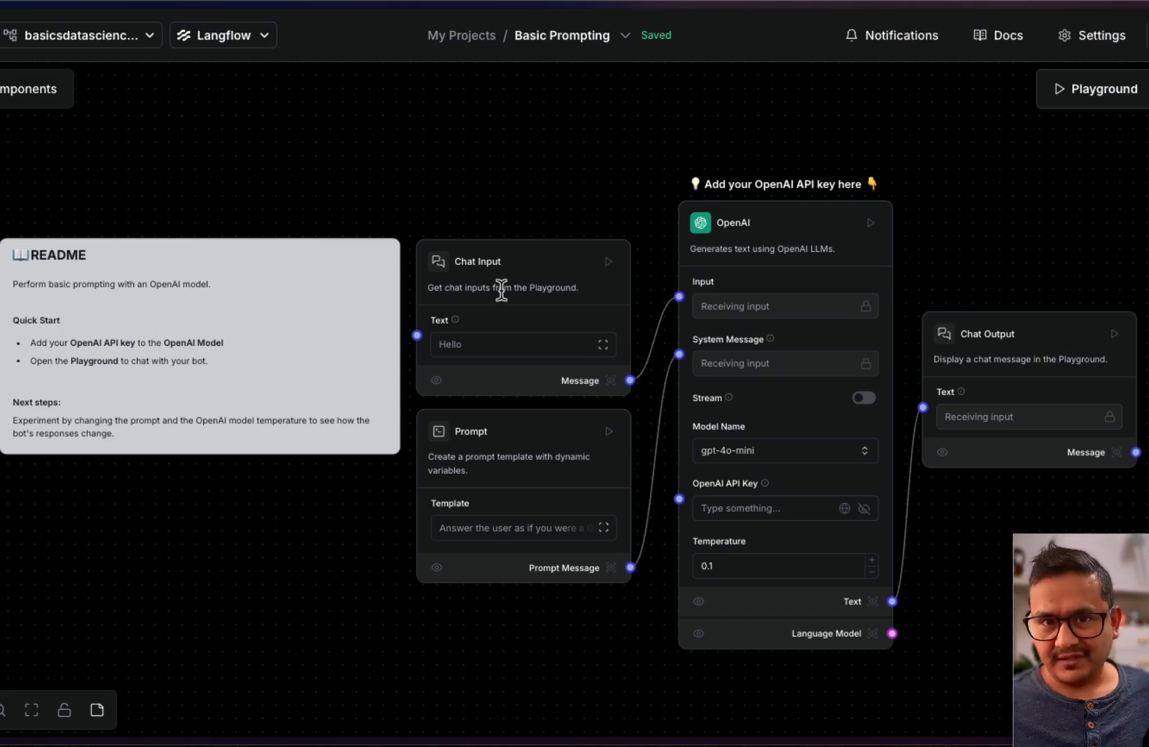
click(533, 255)
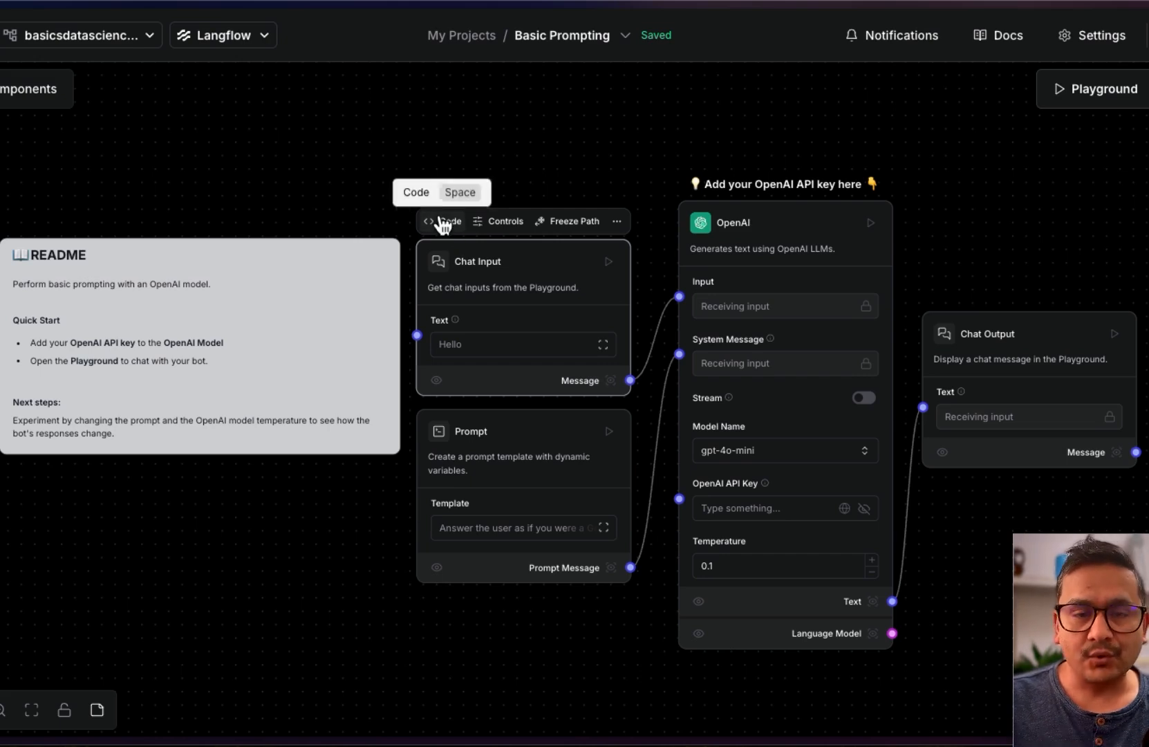
click(443, 222)
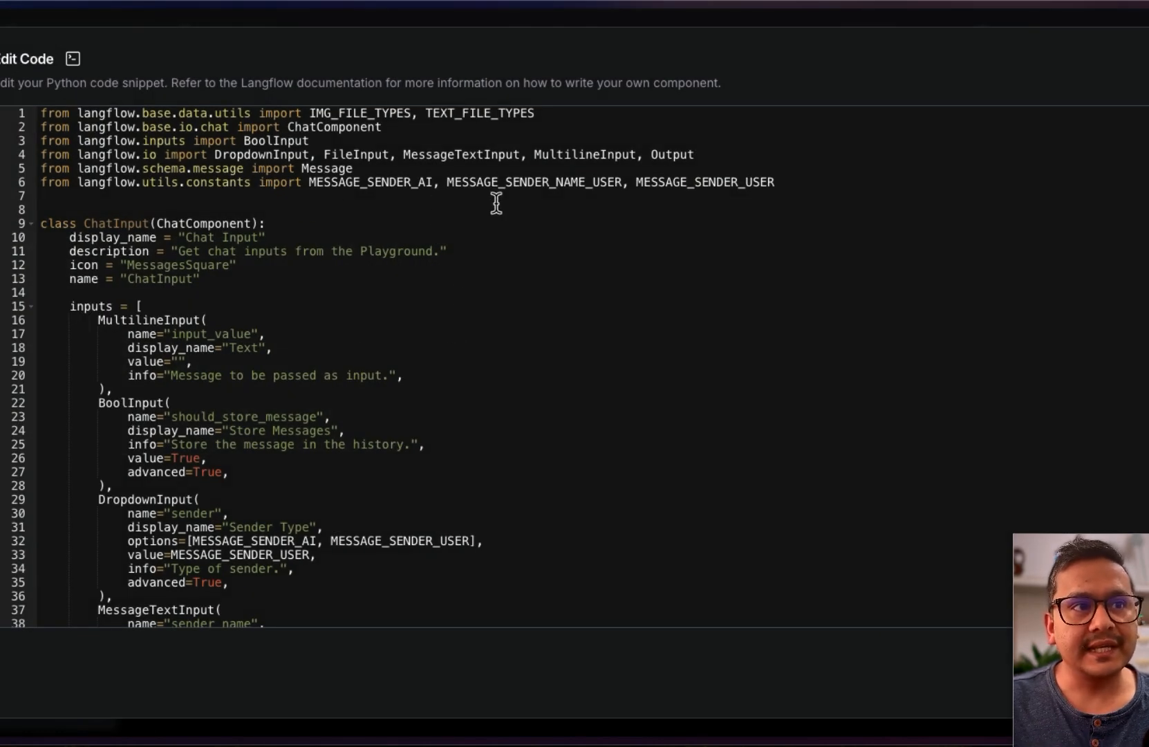
scroll(265, 261, down, 15)
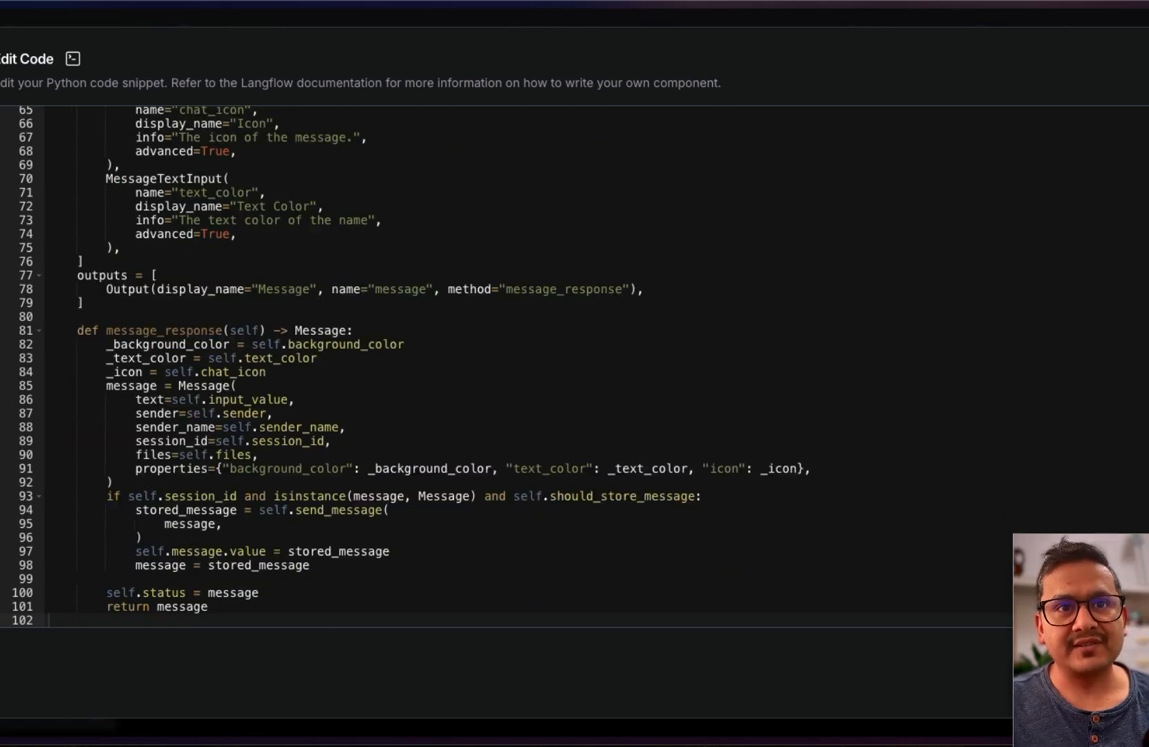
key(Escape)
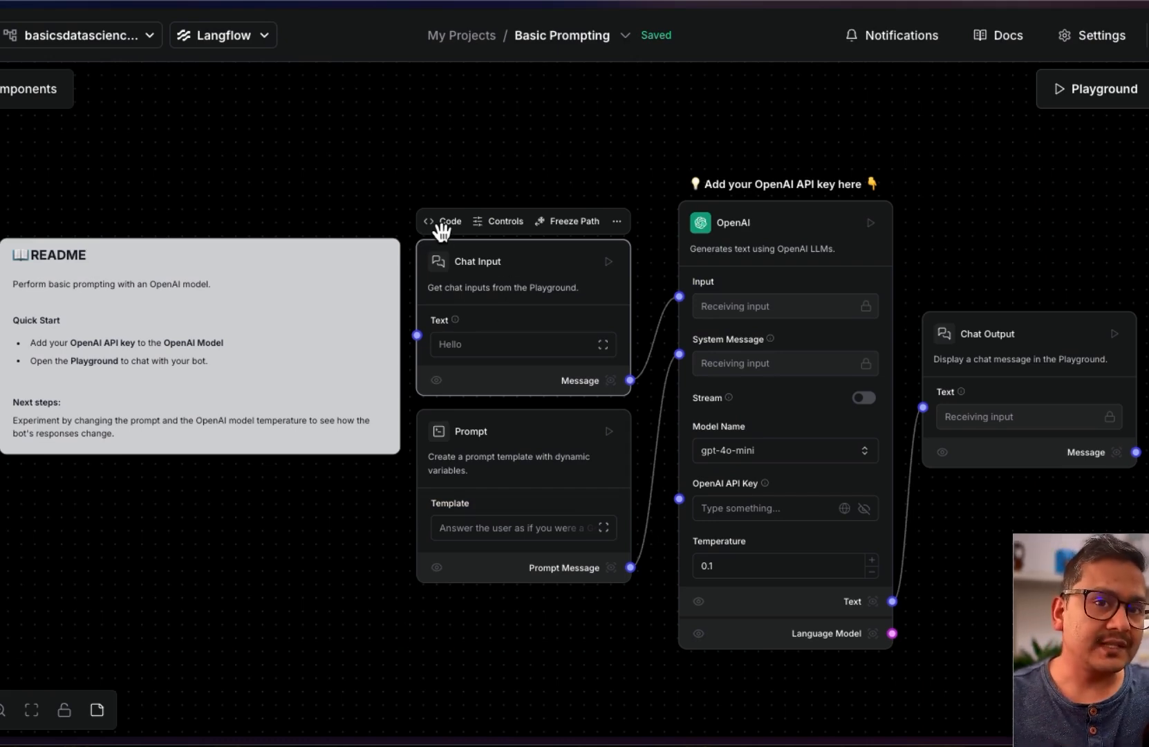
In Chat Input's field settings, set Text Color to red and show it on the node
click(485, 220)
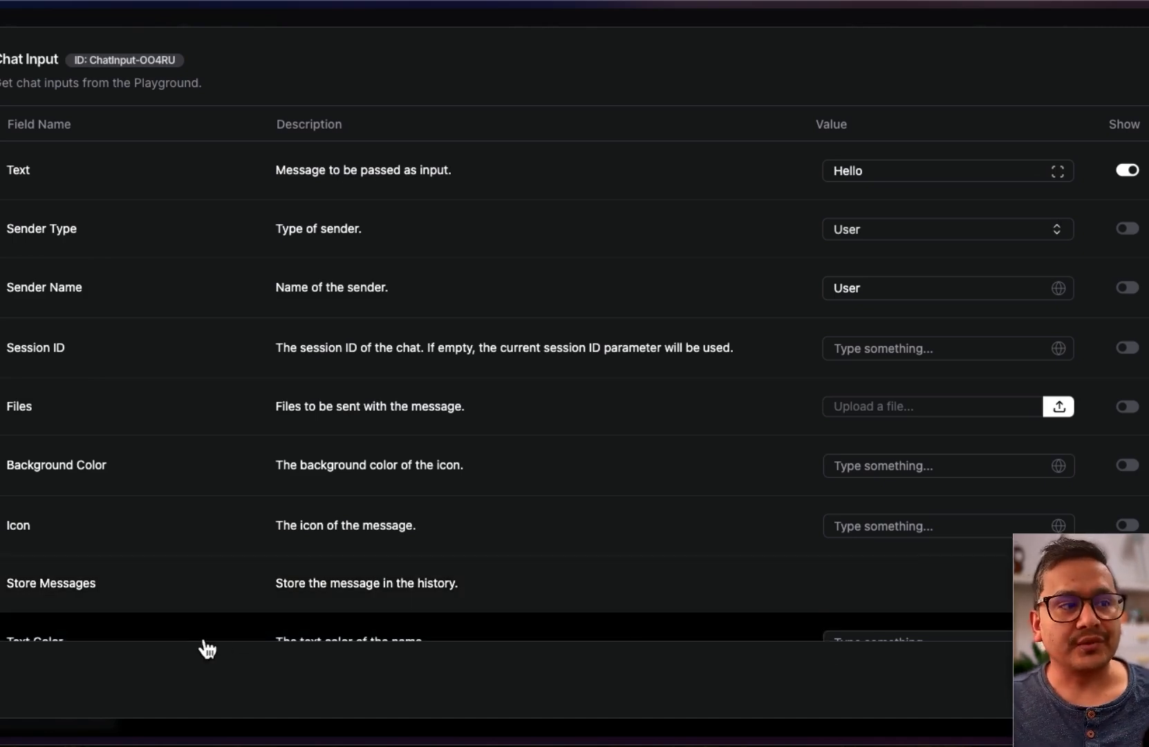
click(884, 168)
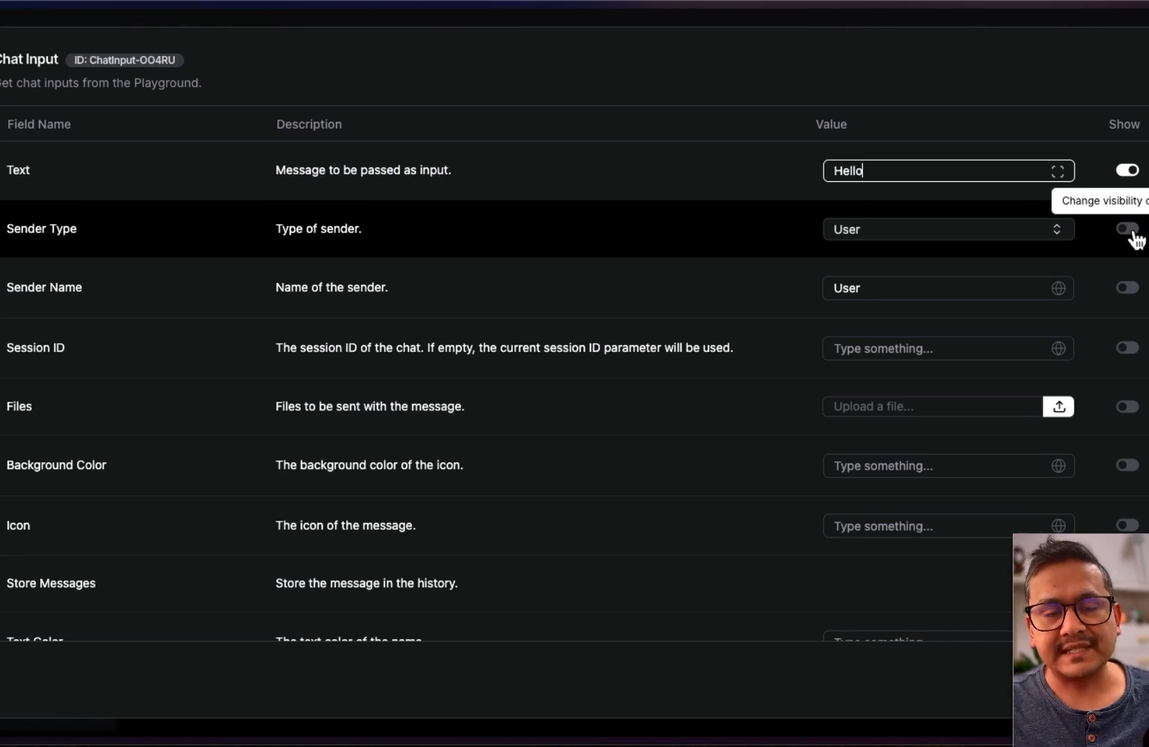
scroll(899, 415, down, 1)
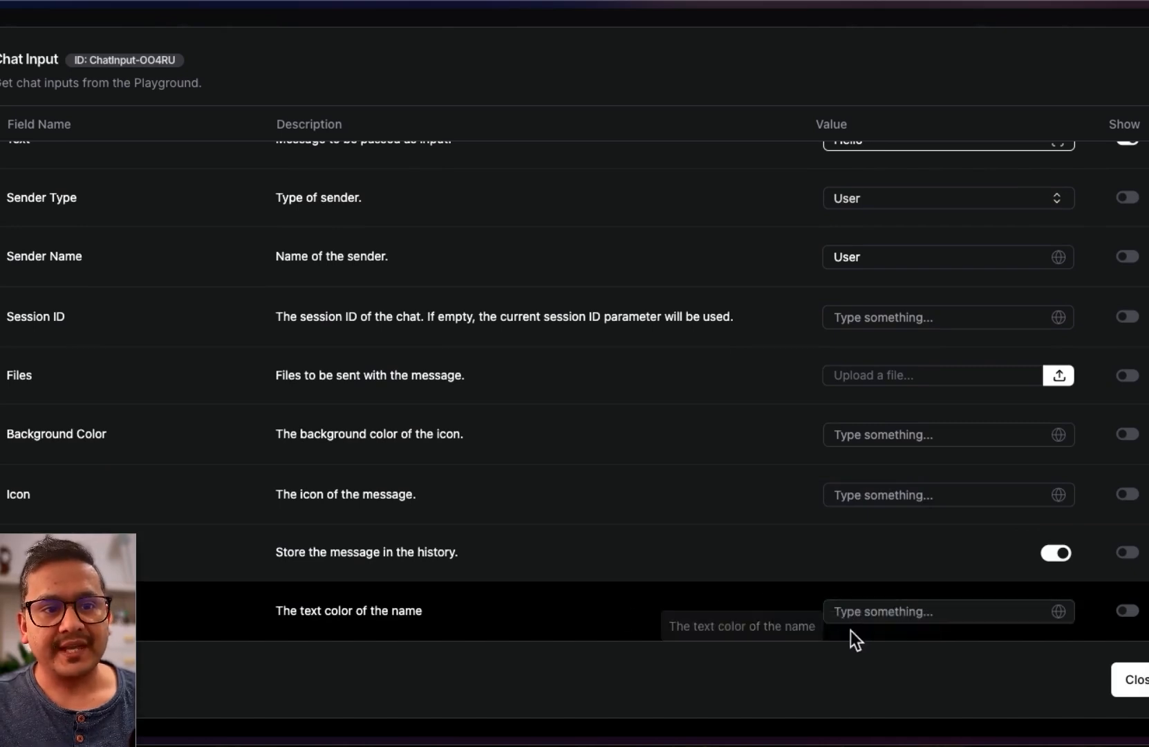
click(885, 611)
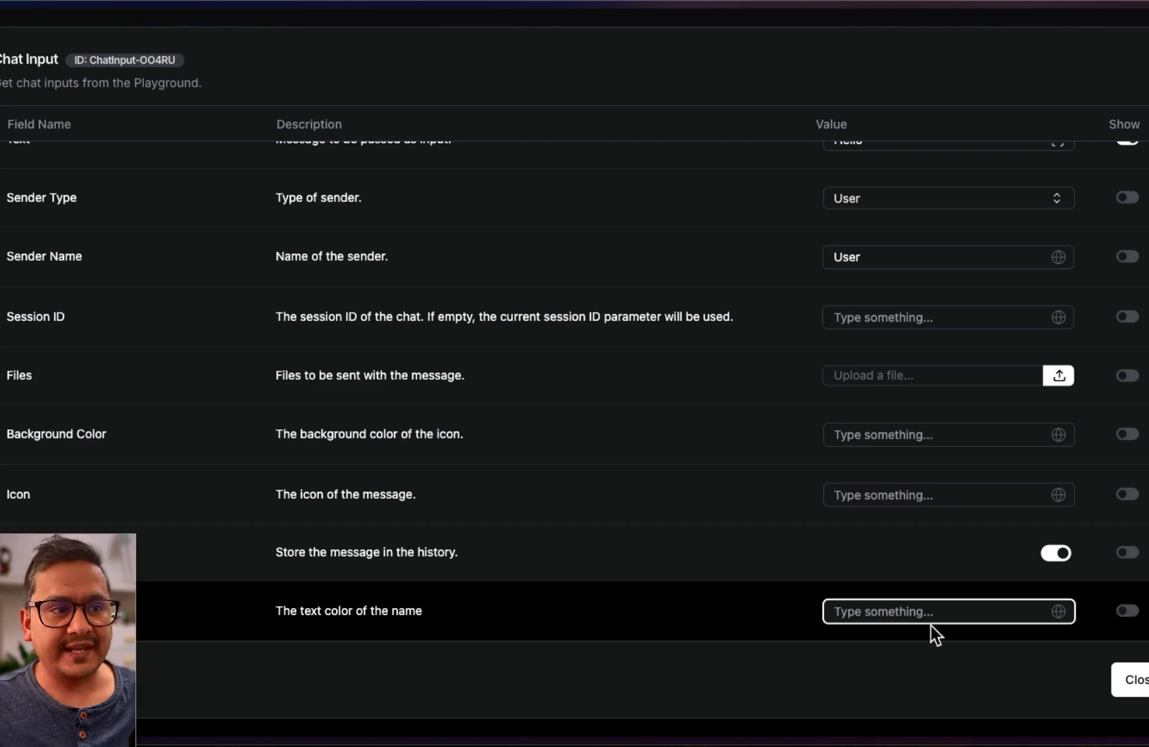
text(red)
click(968, 591)
click(1130, 612)
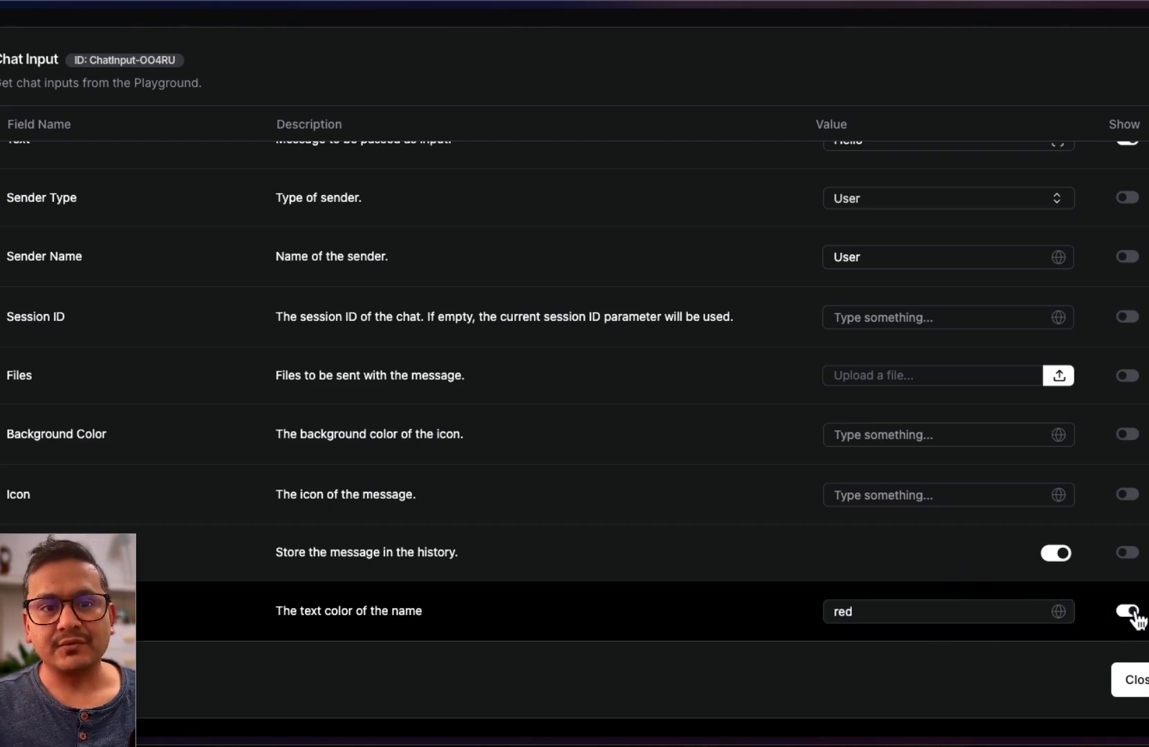
click(1132, 679)
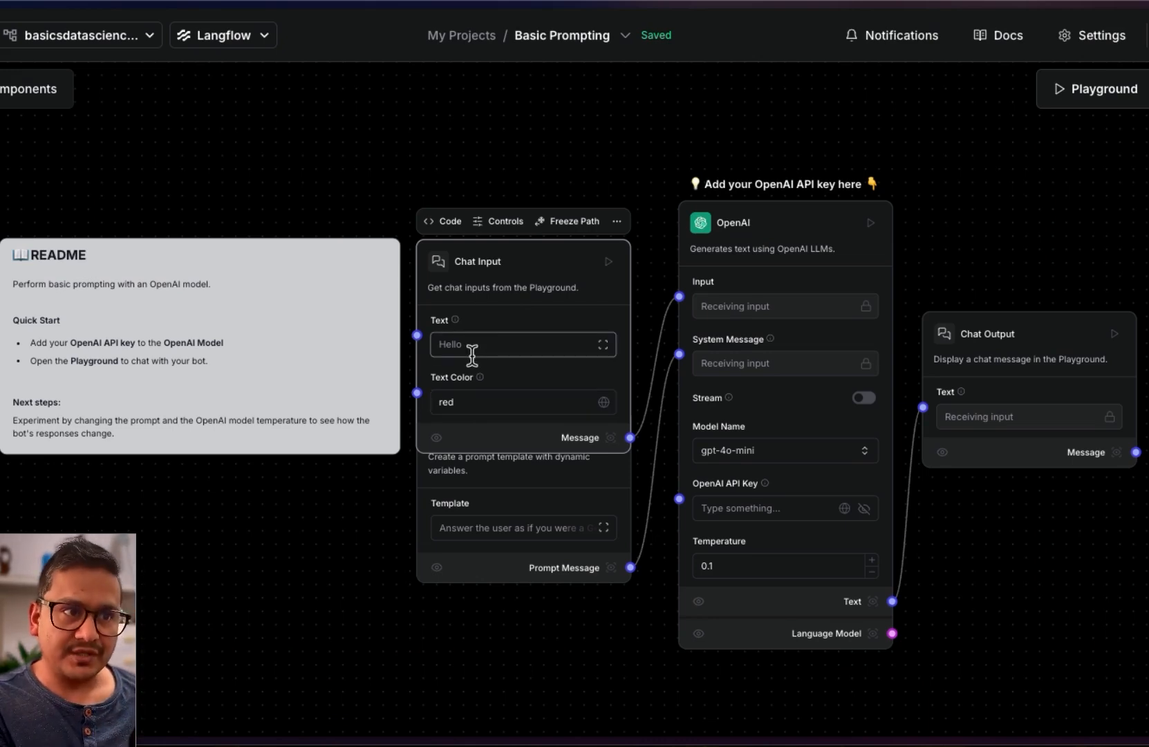
Reopen Chat Input's settings and hide the Text Color field from the node
click(496, 221)
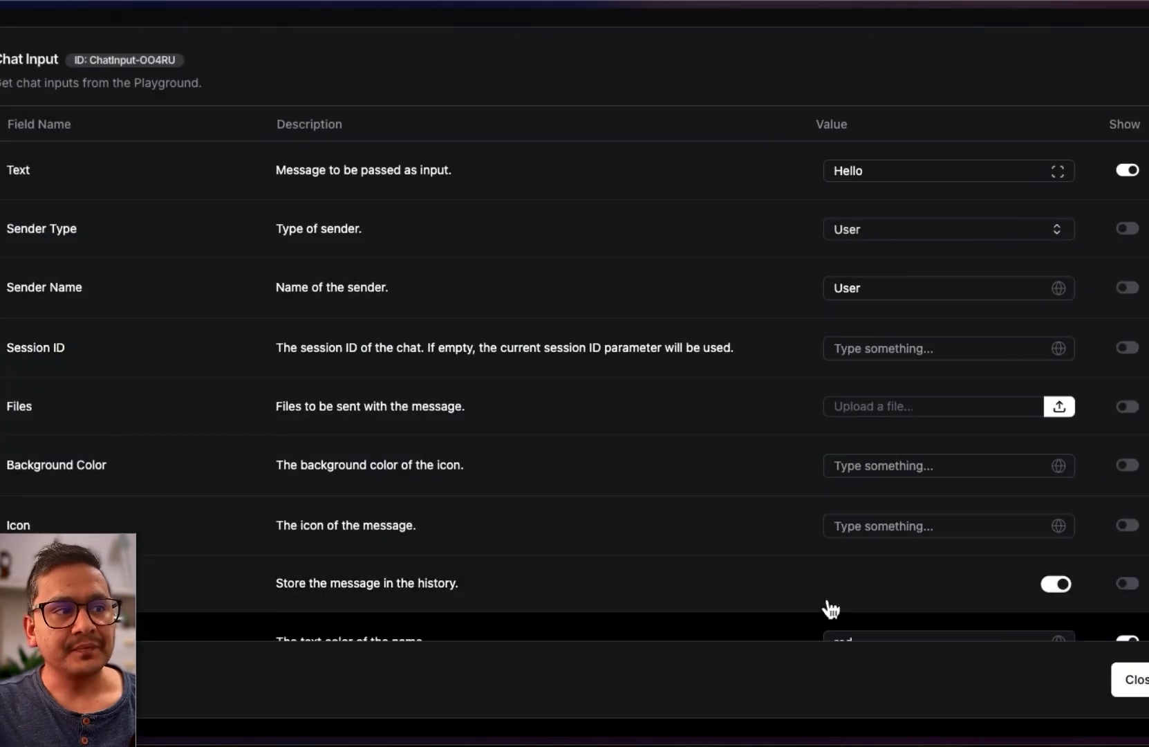
scroll(972, 594, down, 1)
click(1128, 611)
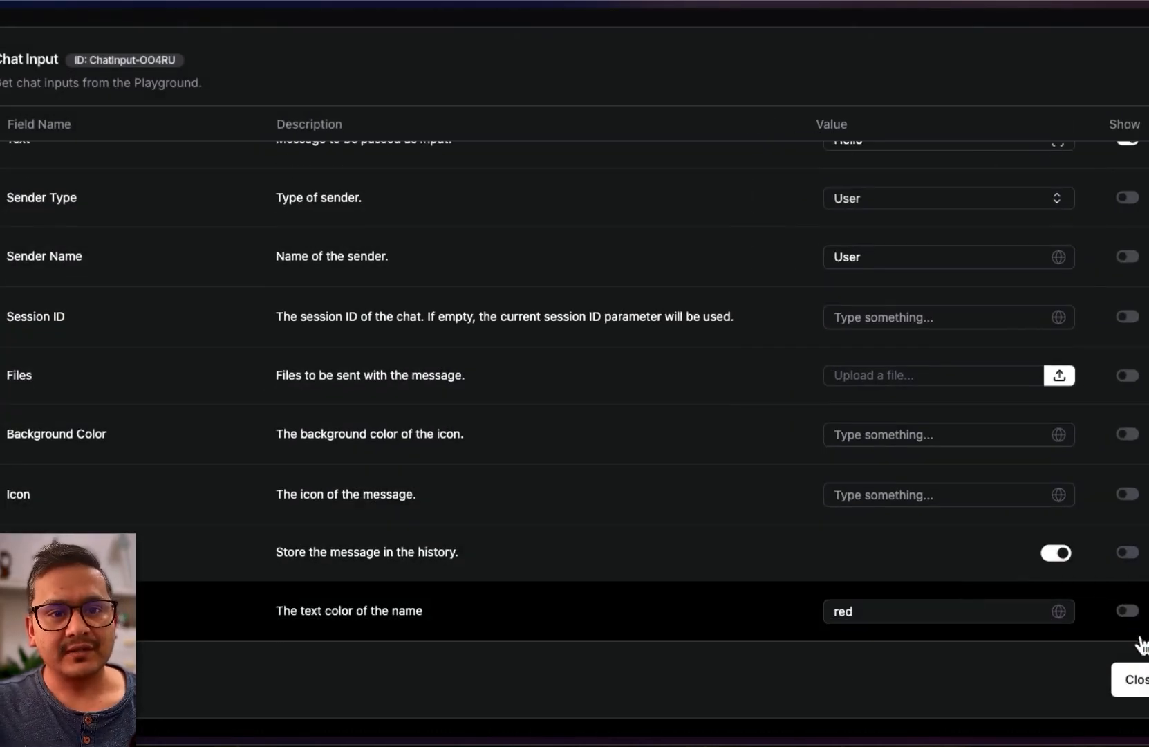
click(1137, 676)
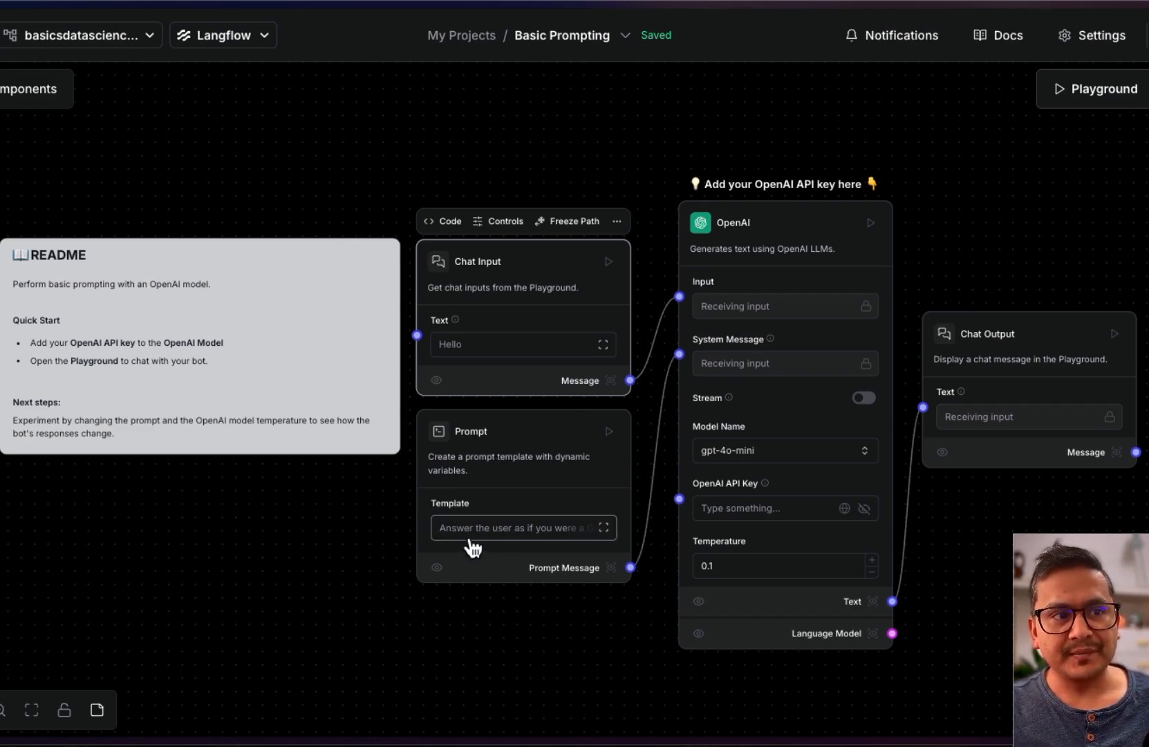
click(495, 529)
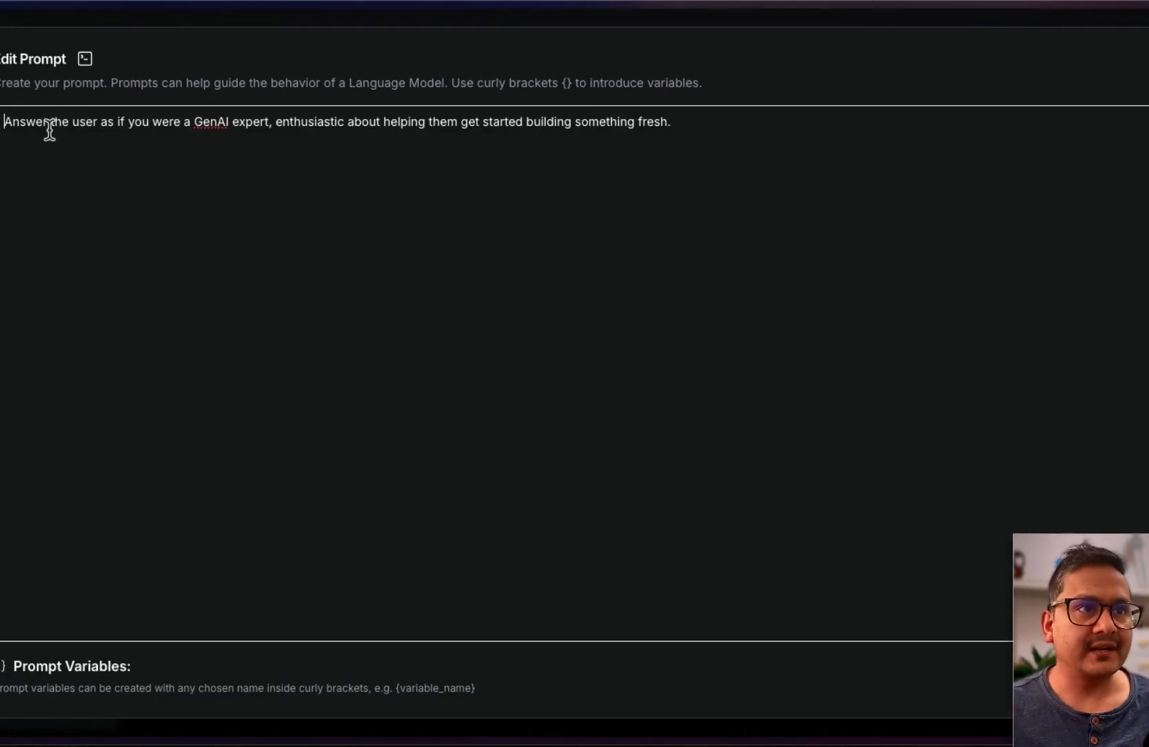
drag(694, 120, 2, 119)
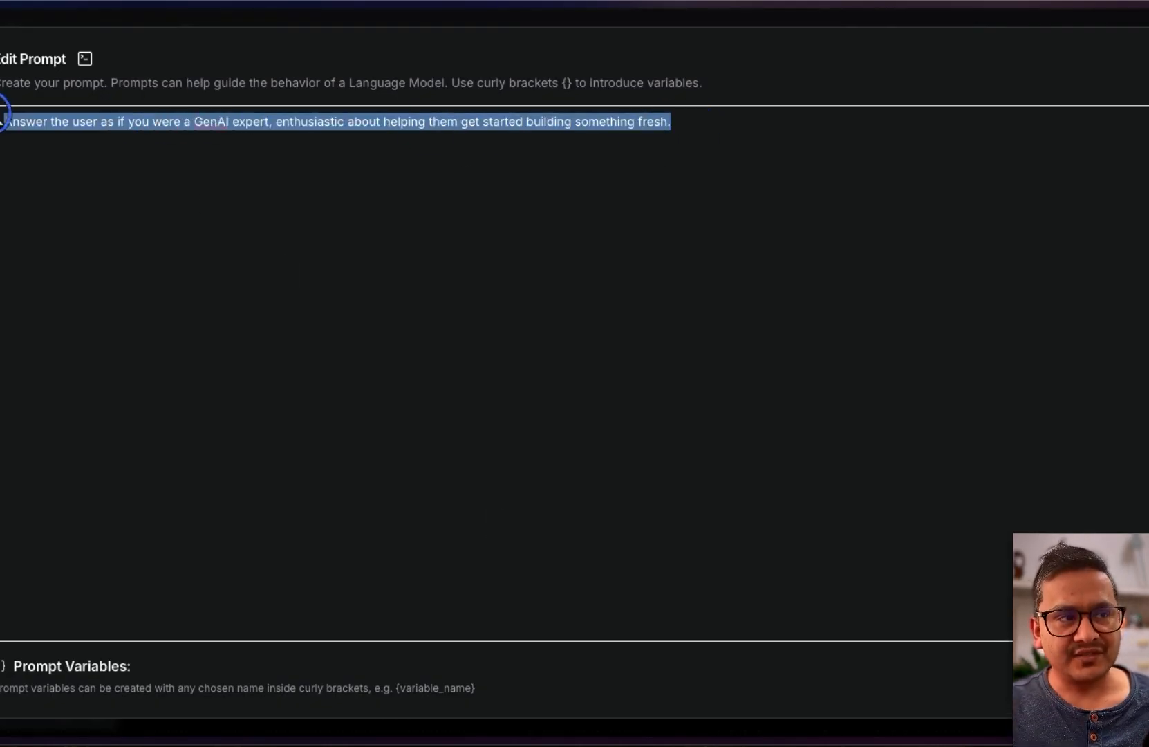
click(1101, 679)
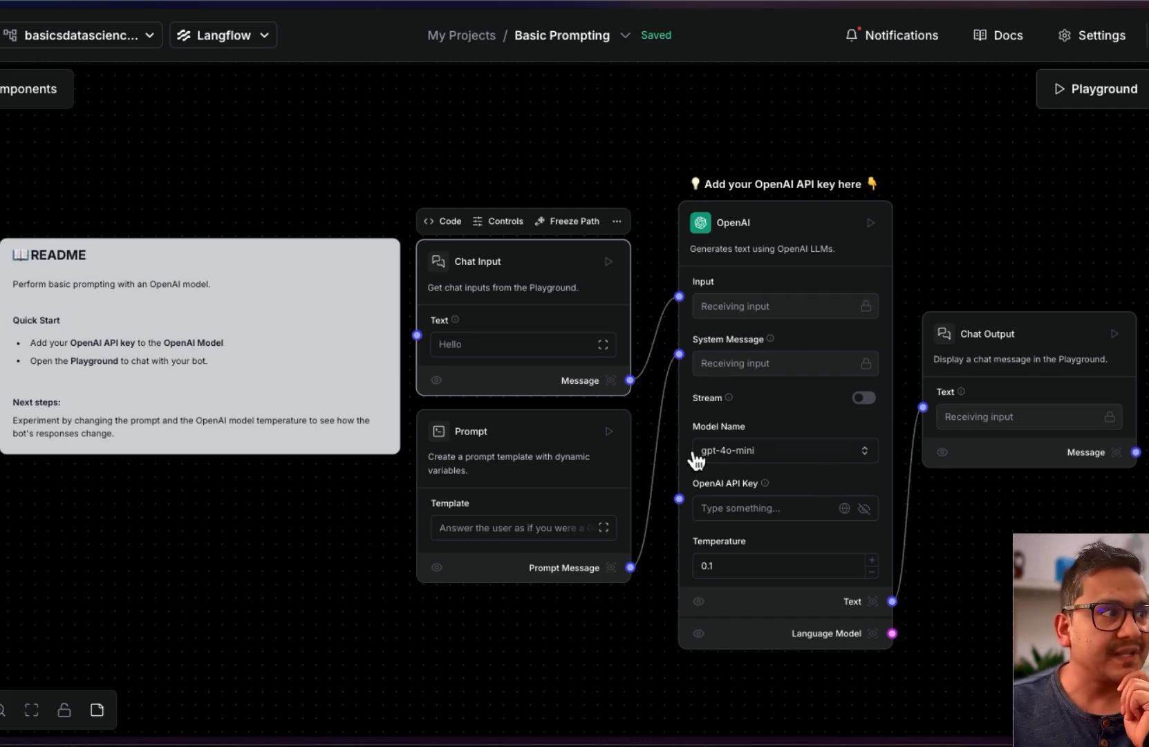
click(299, 580)
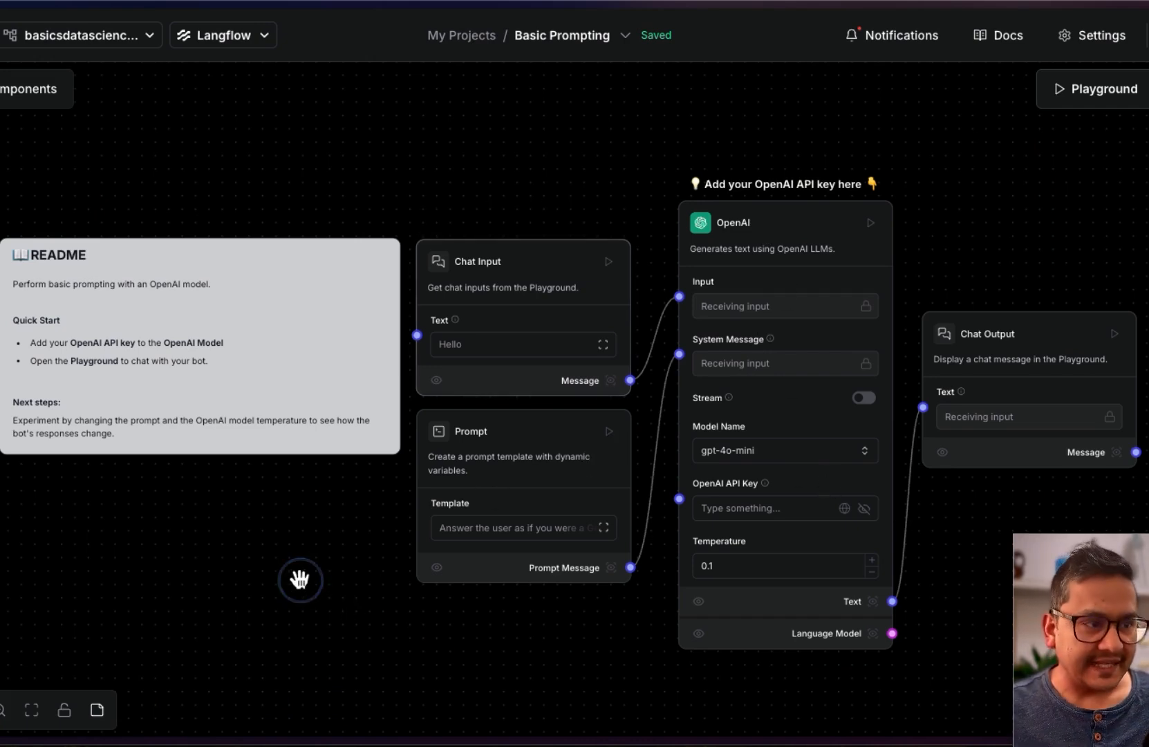
Save the flow, view the OpenAI API keys page, then return to the Basic Prompting flow tab
key(super+s)
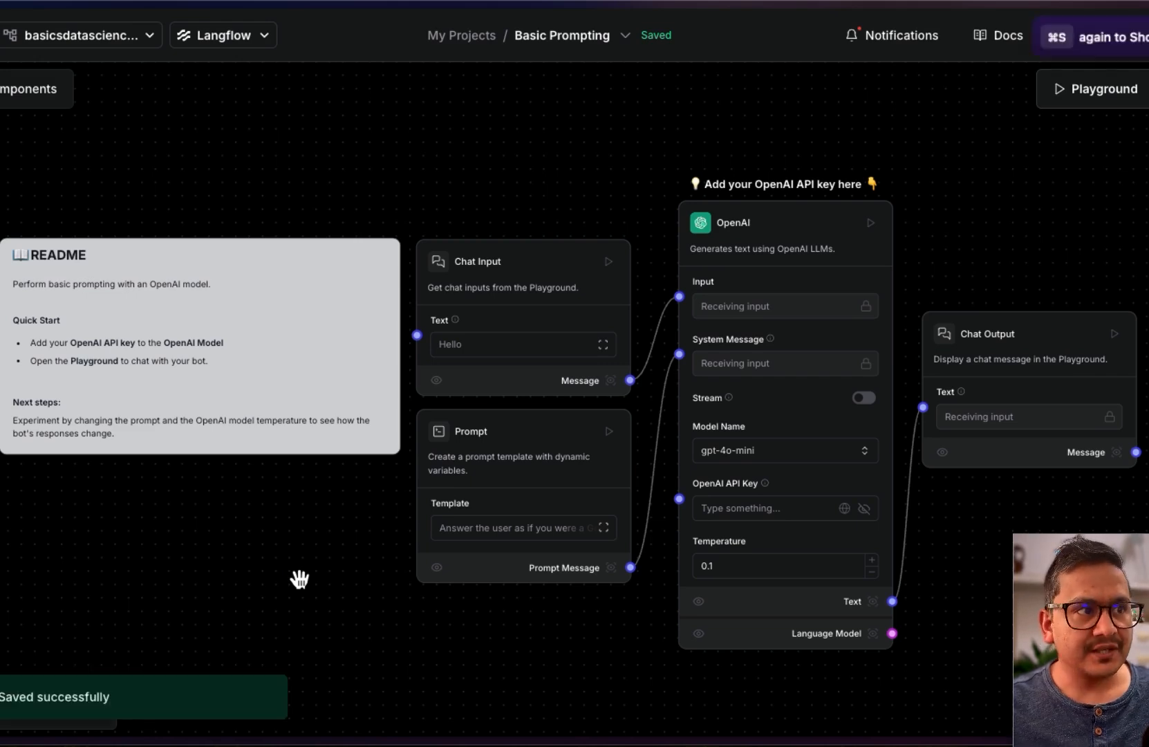
key(super+s)
click(8, 166)
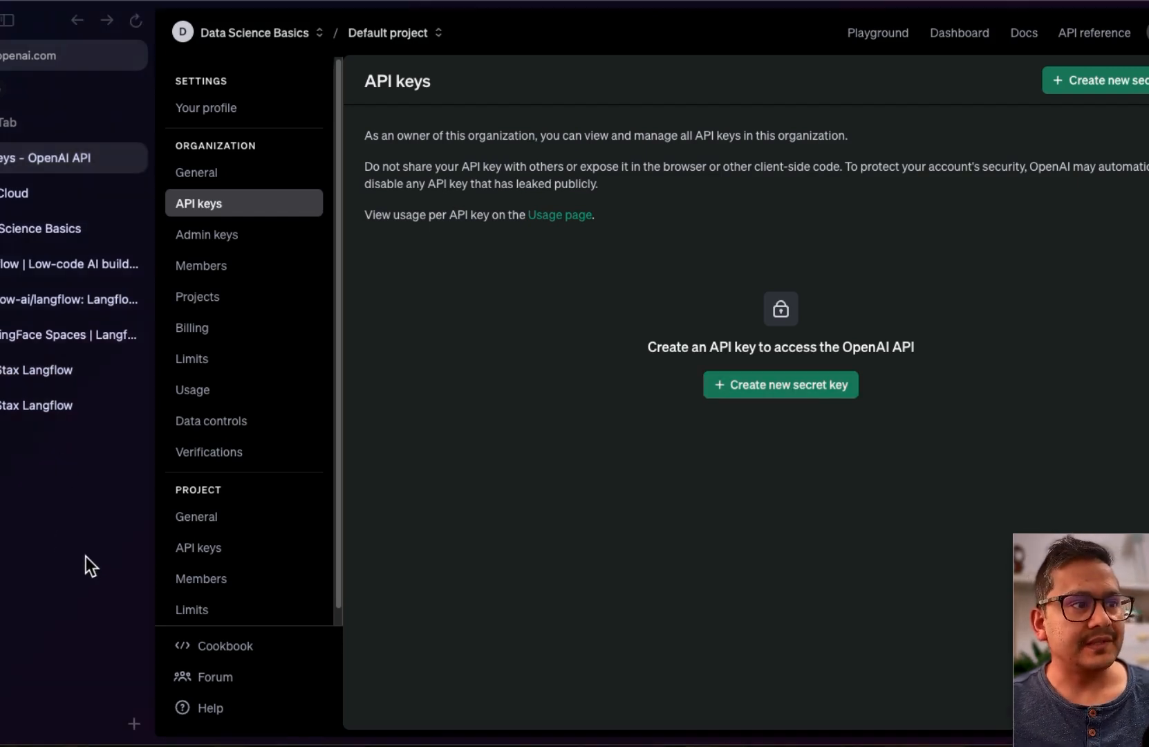
click(24, 267)
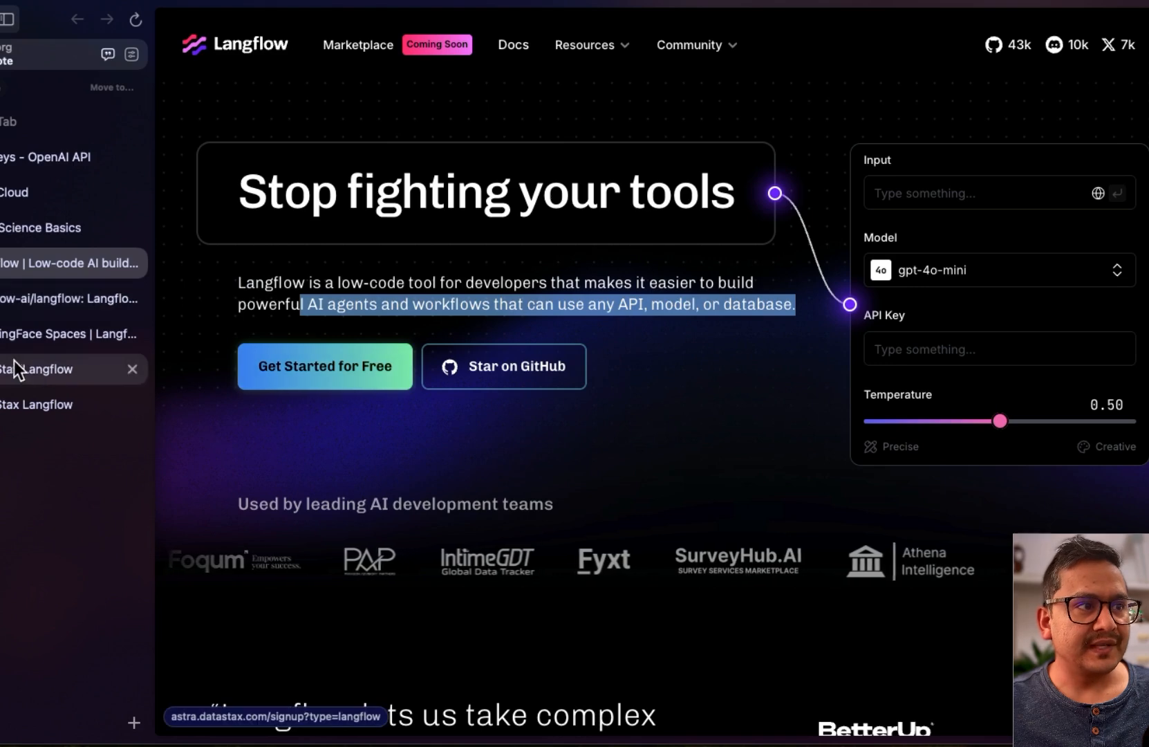
click(16, 370)
click(18, 404)
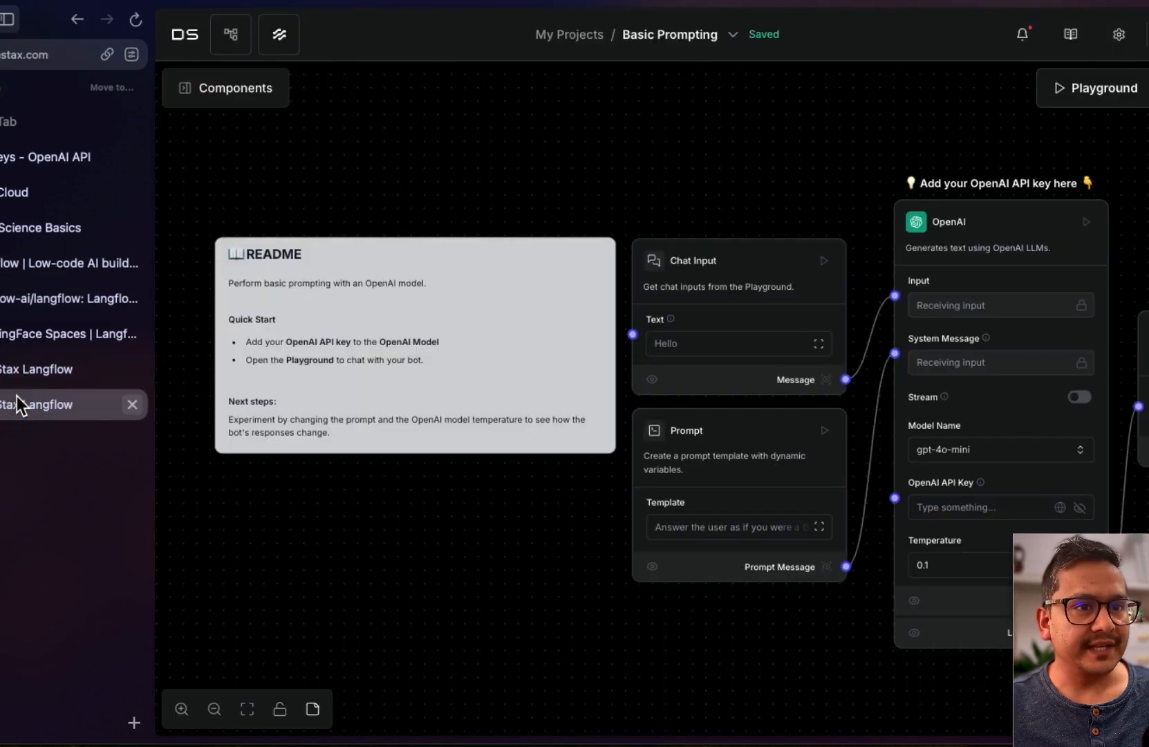
key(super+s)
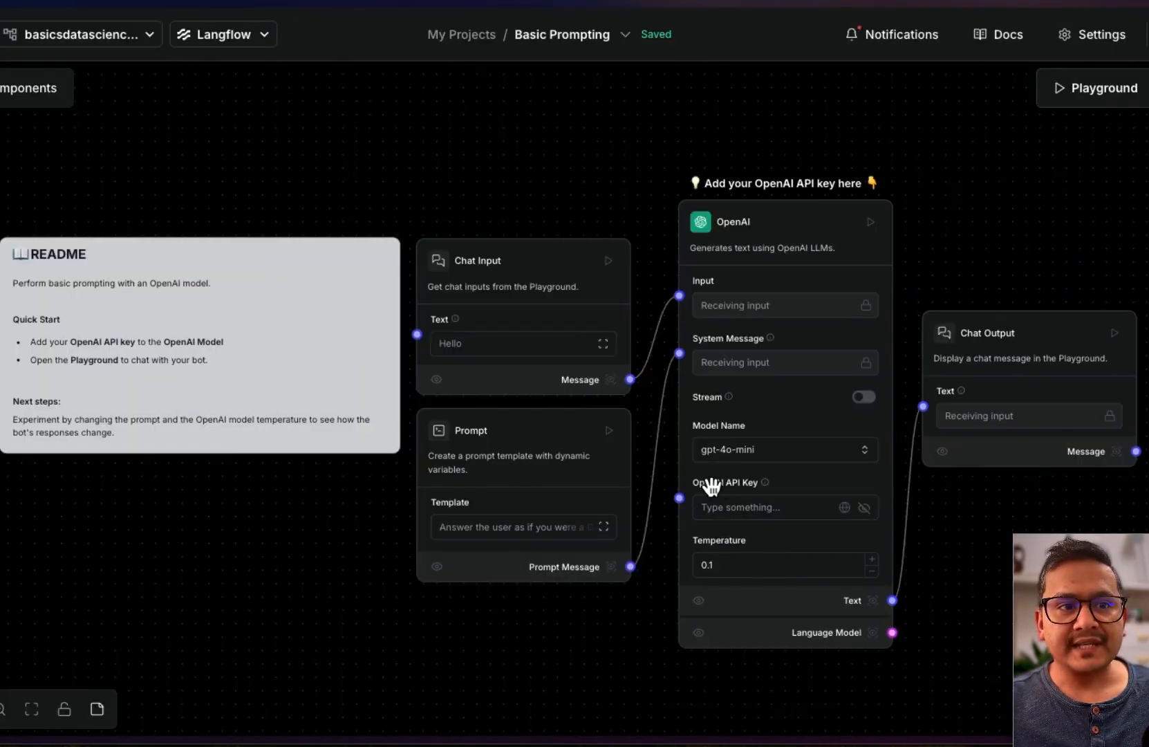
Paste the OpenAI API key into the OpenAI component, keeping gpt-4o-mini as the model
click(739, 500)
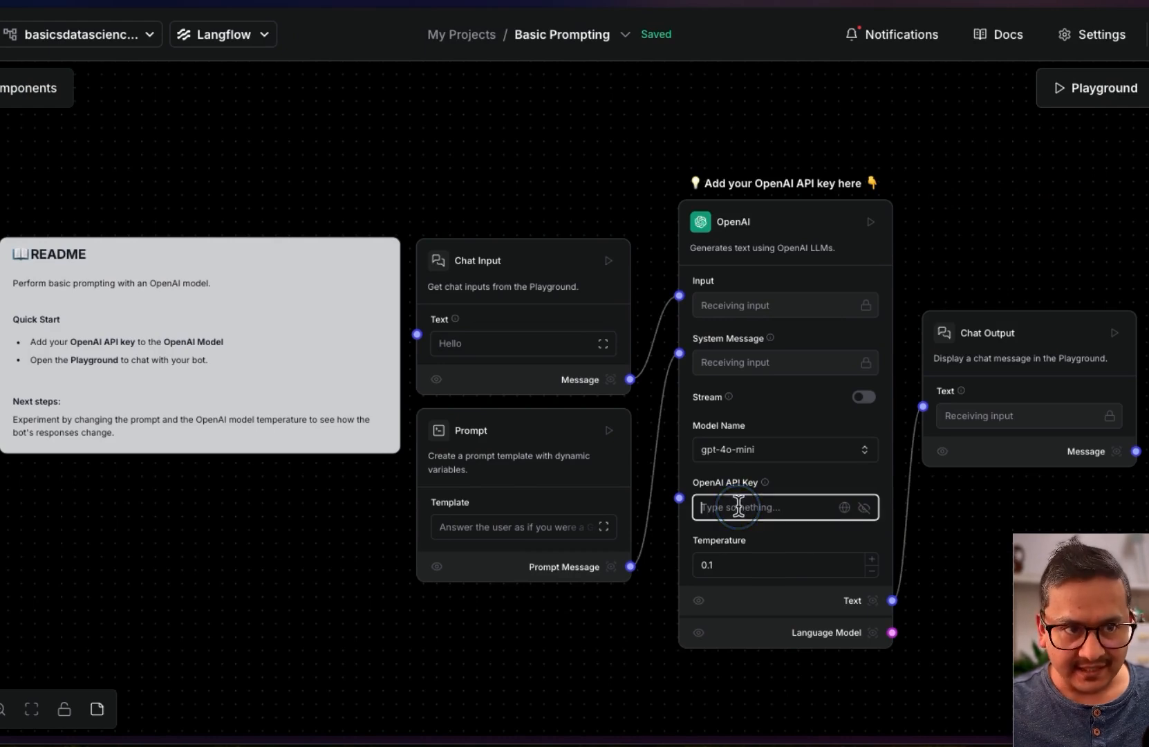
key(ctrl+v)
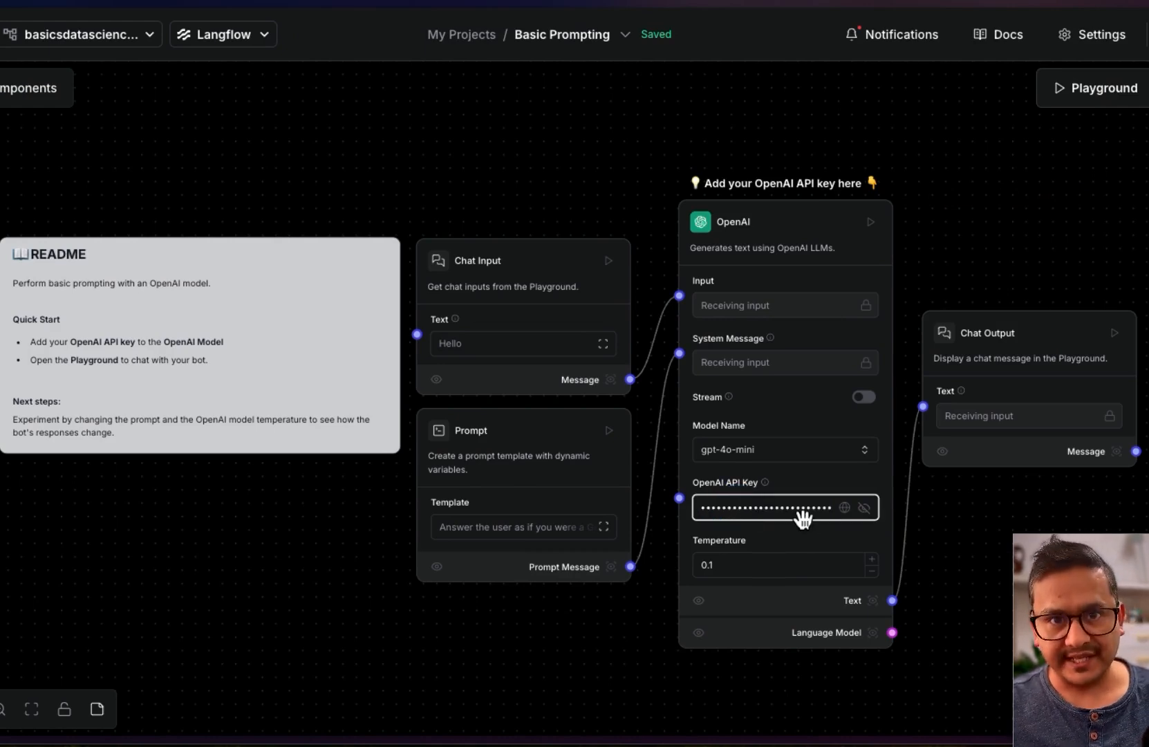
click(784, 451)
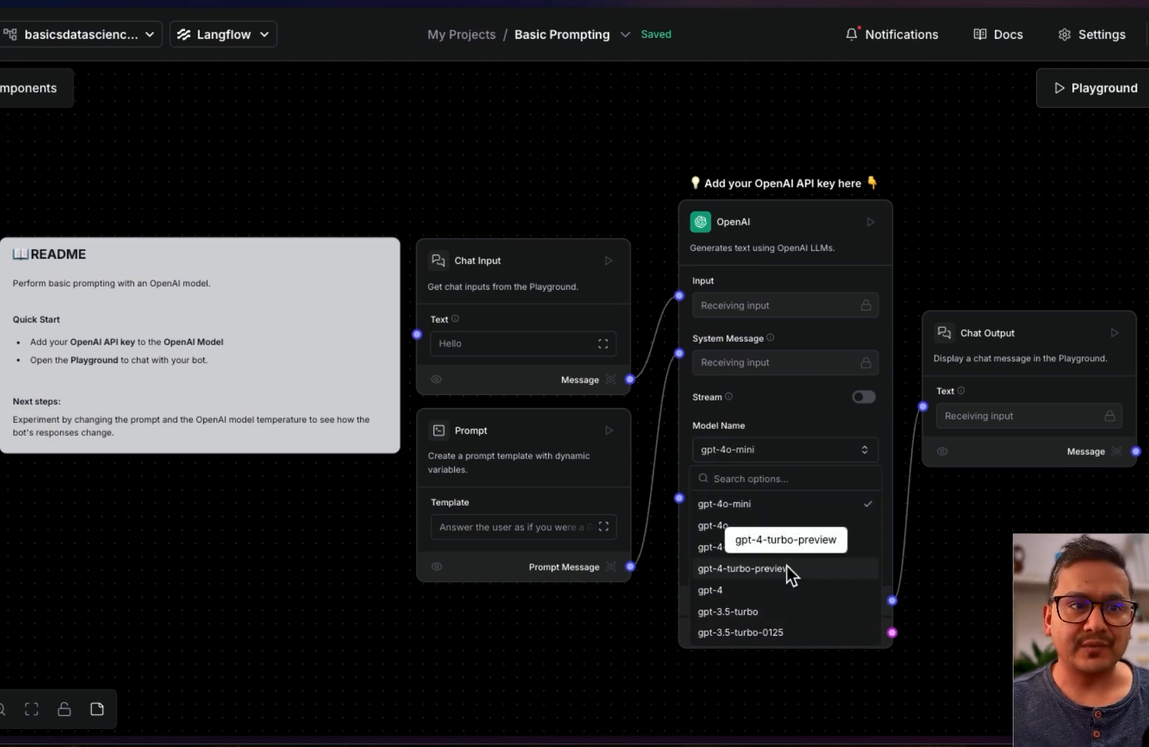
click(744, 508)
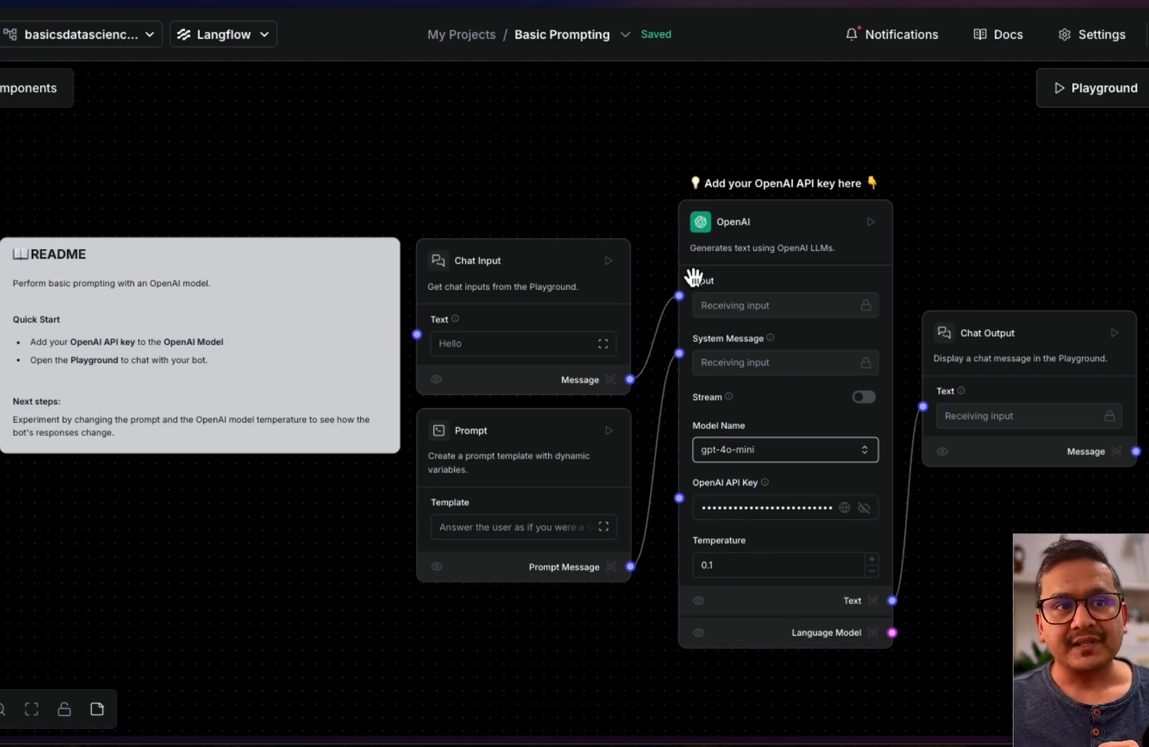
click(793, 219)
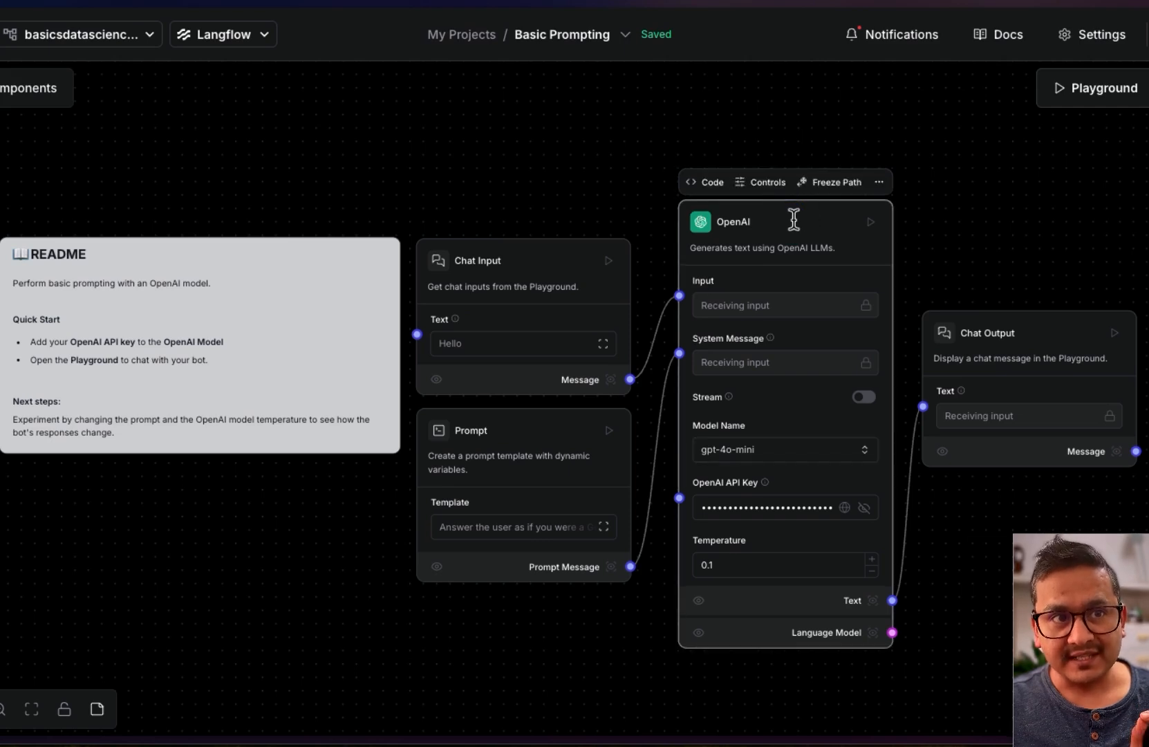
View the OpenAI component's Python code, then close the code view
click(697, 185)
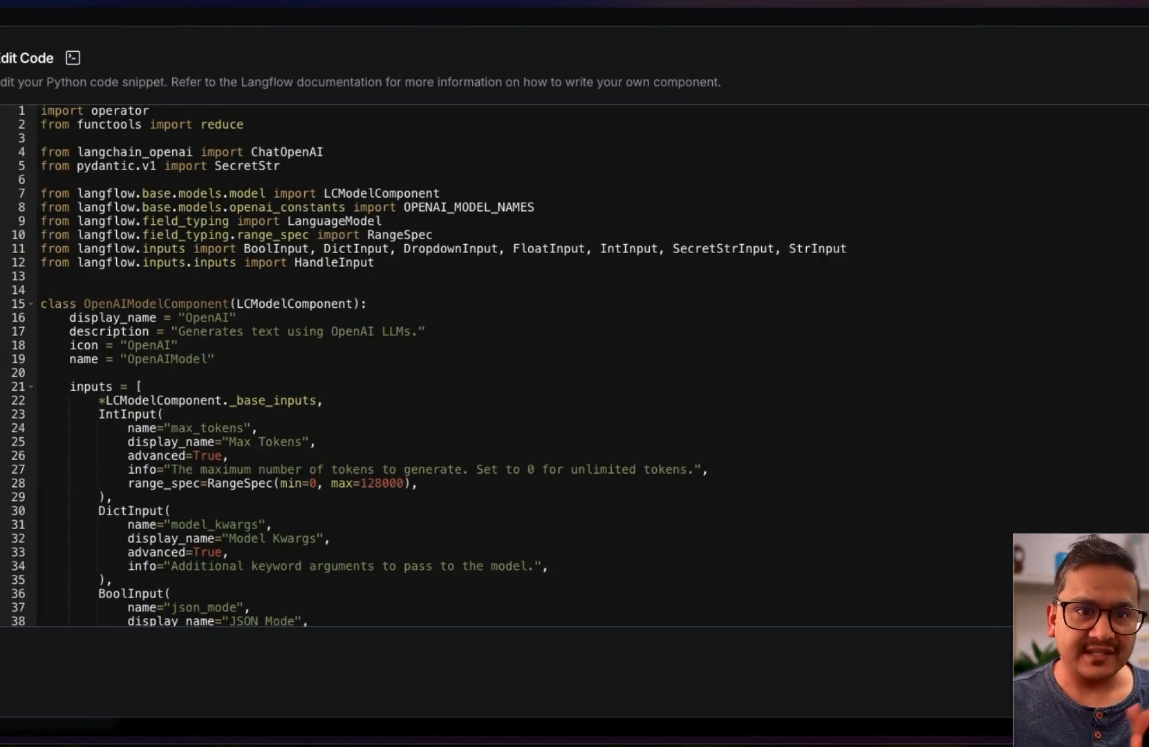
key(Escape)
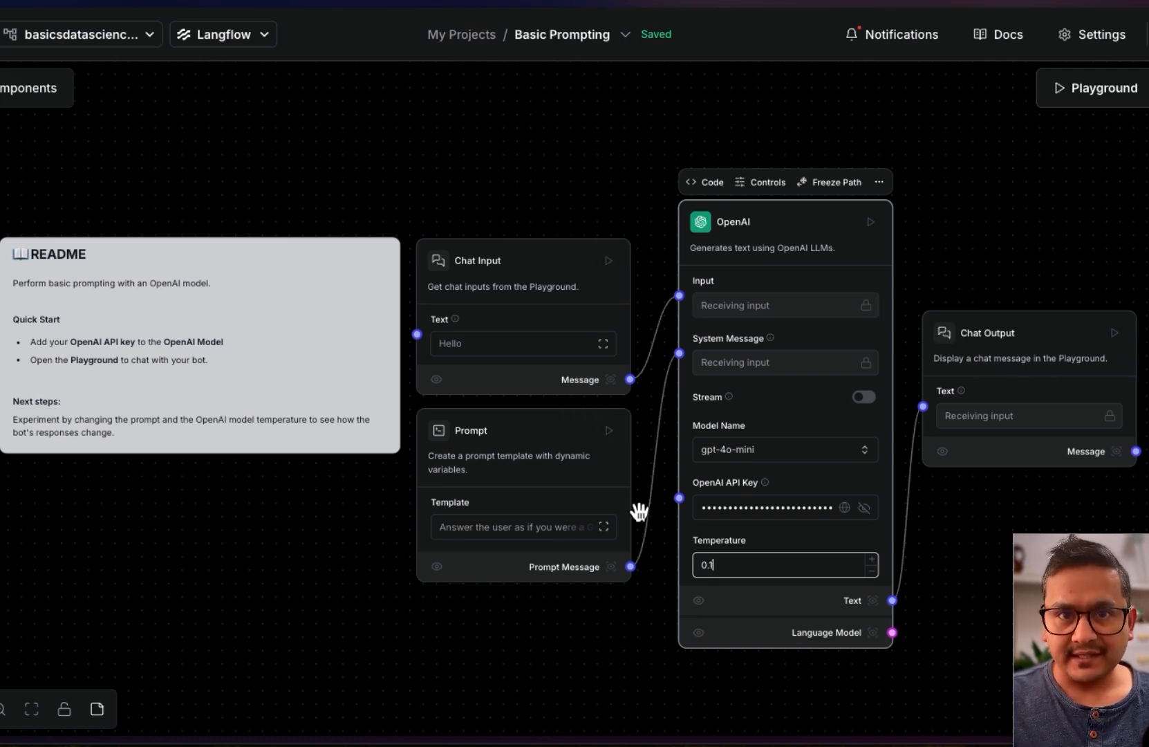
Run the flow from the Chat Output node and dismiss the DataStax help messenger
click(1115, 333)
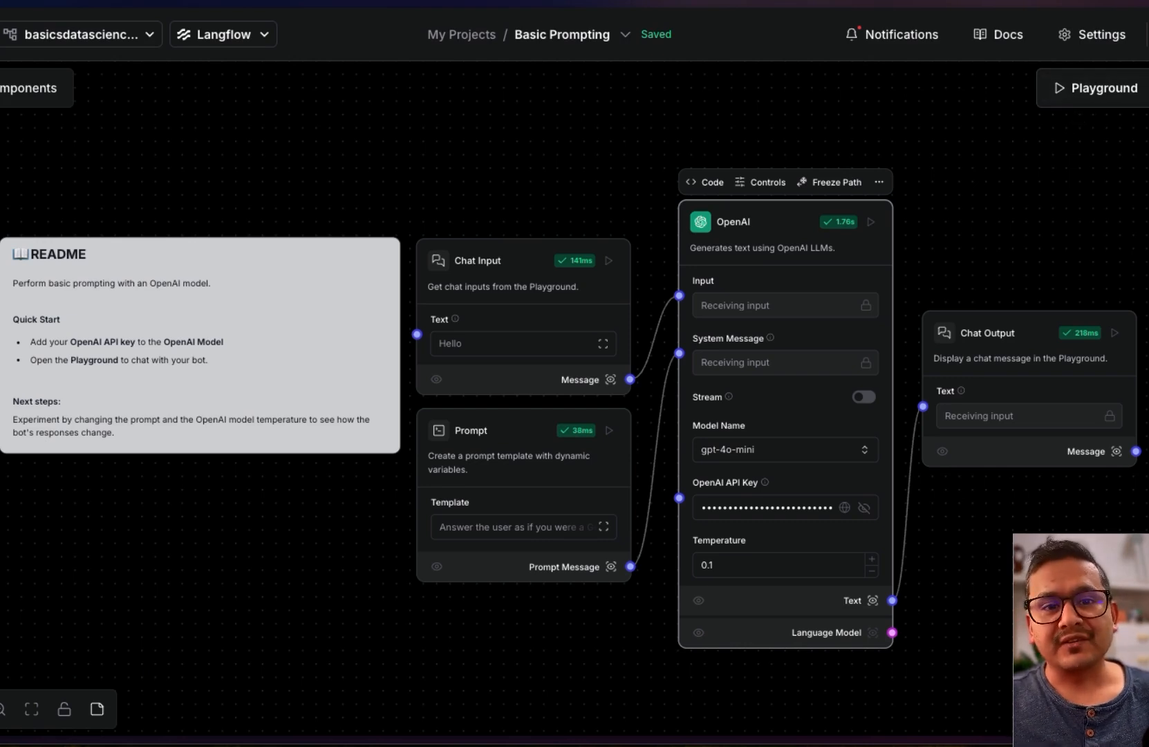
click(1144, 698)
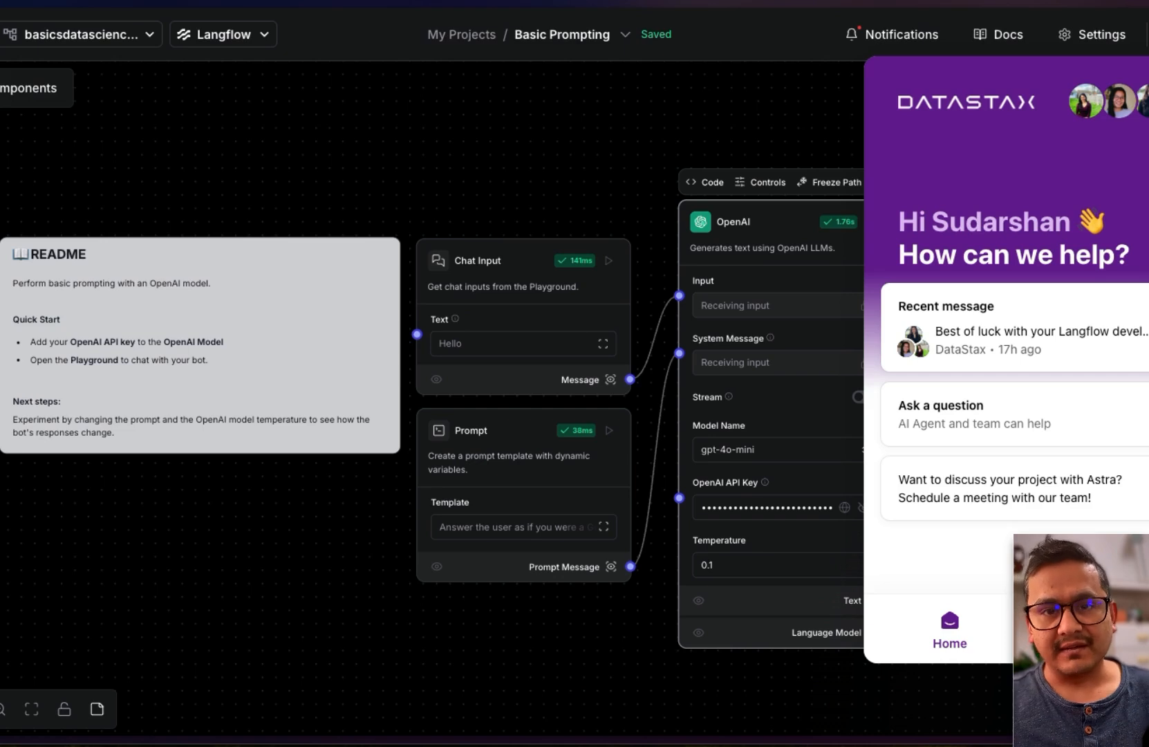
click(1144, 699)
Send 'hello, how are you doing' in the Playground, read the reply, and close it
click(1077, 93)
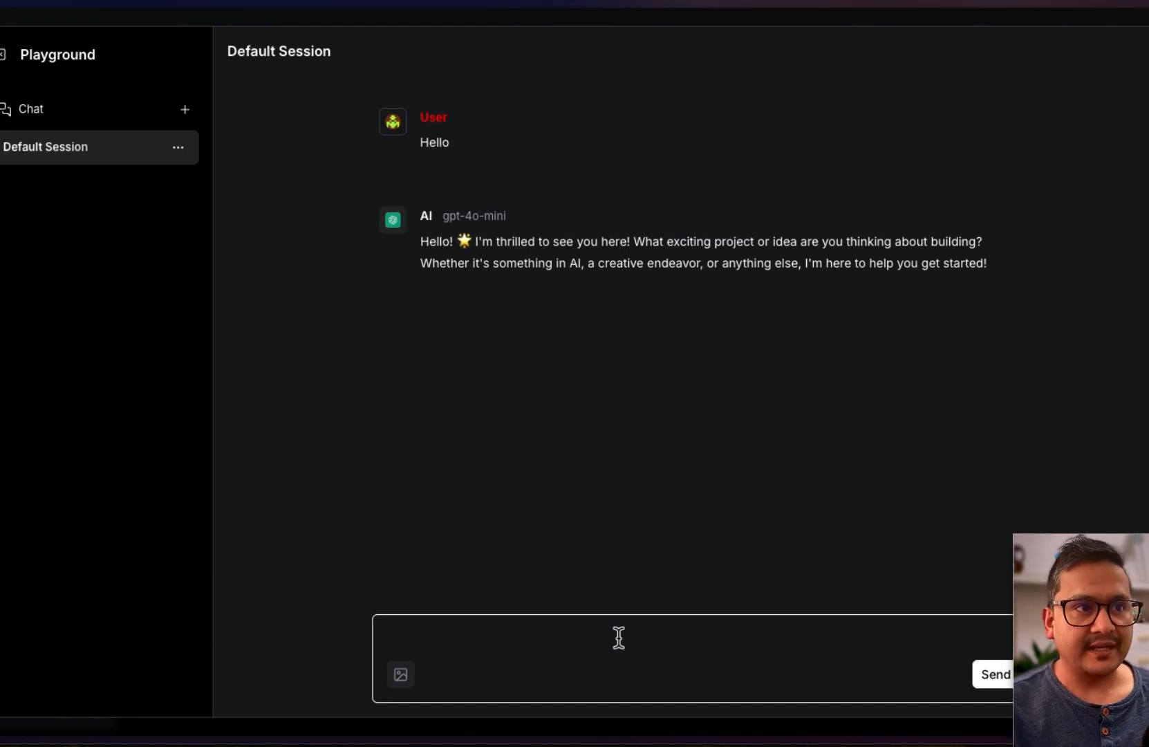
text(hello, how are you doing)
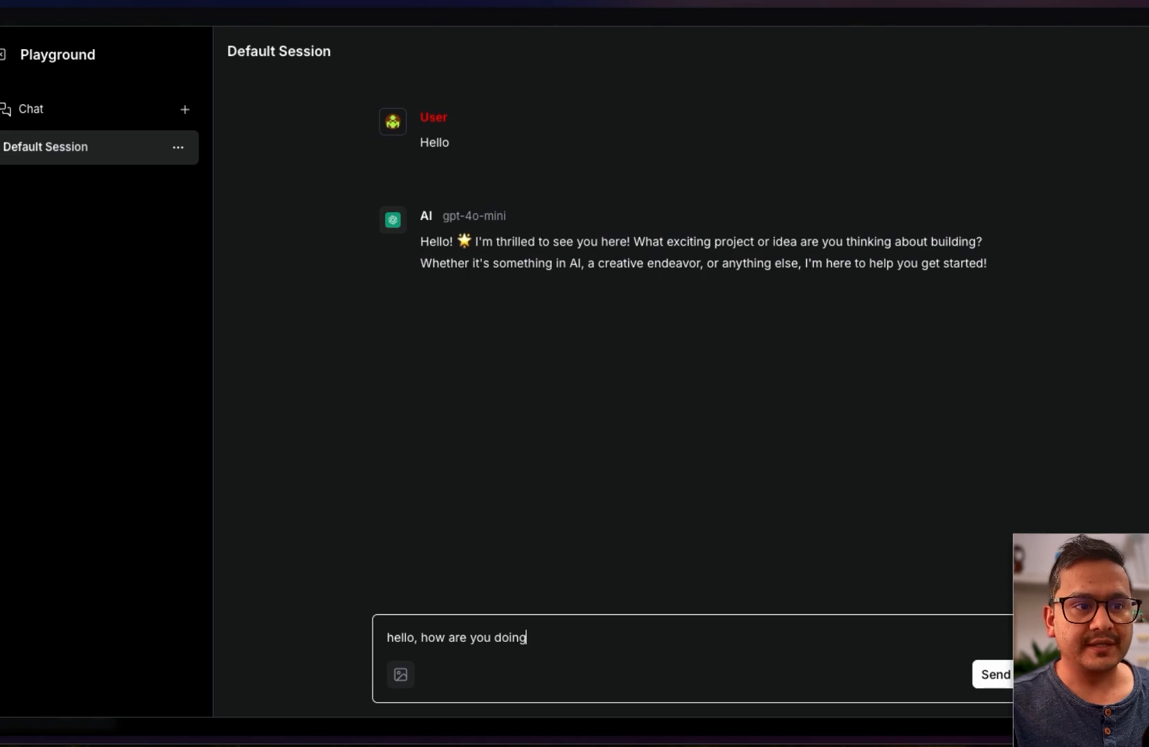
key(Return)
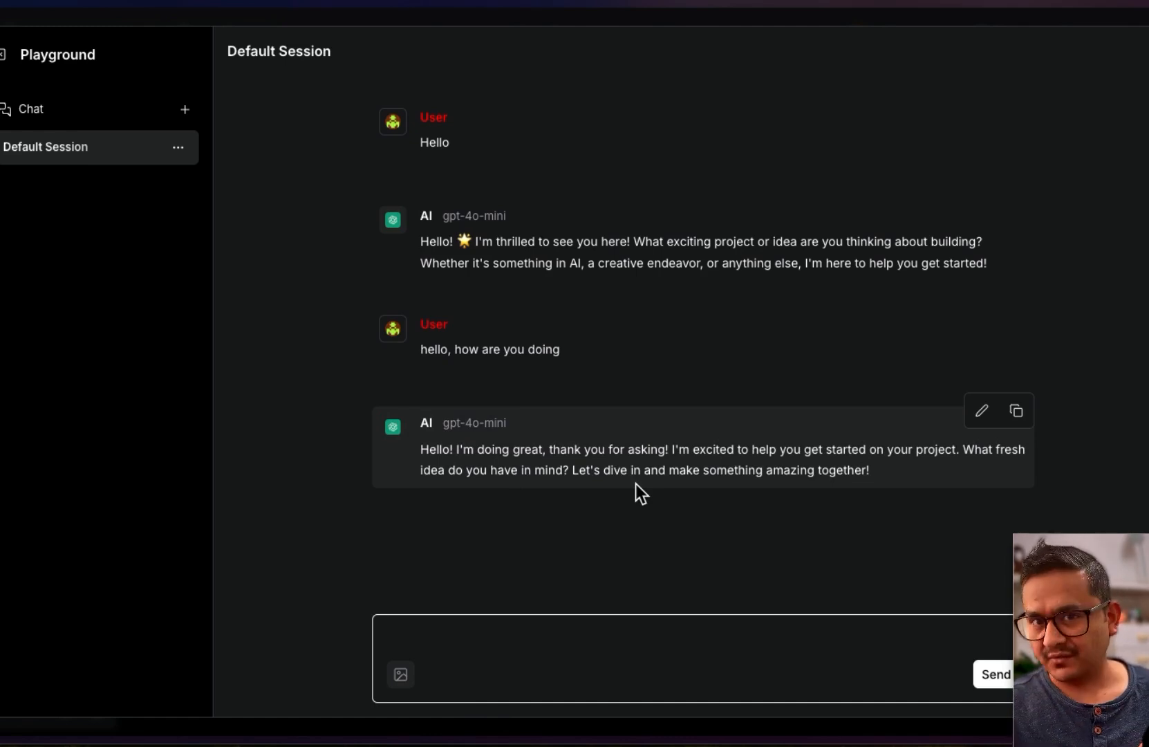
key(Escape)
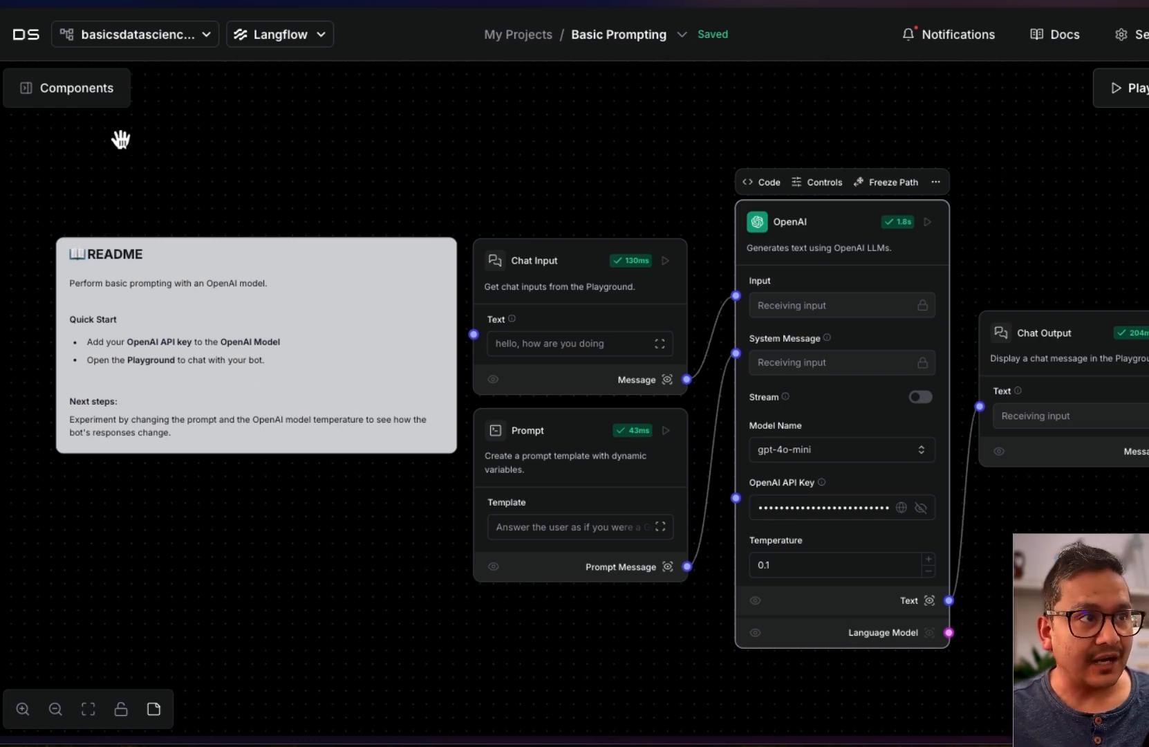
Drag a Groq model from the Models components onto the canvas, then delete it
click(27, 90)
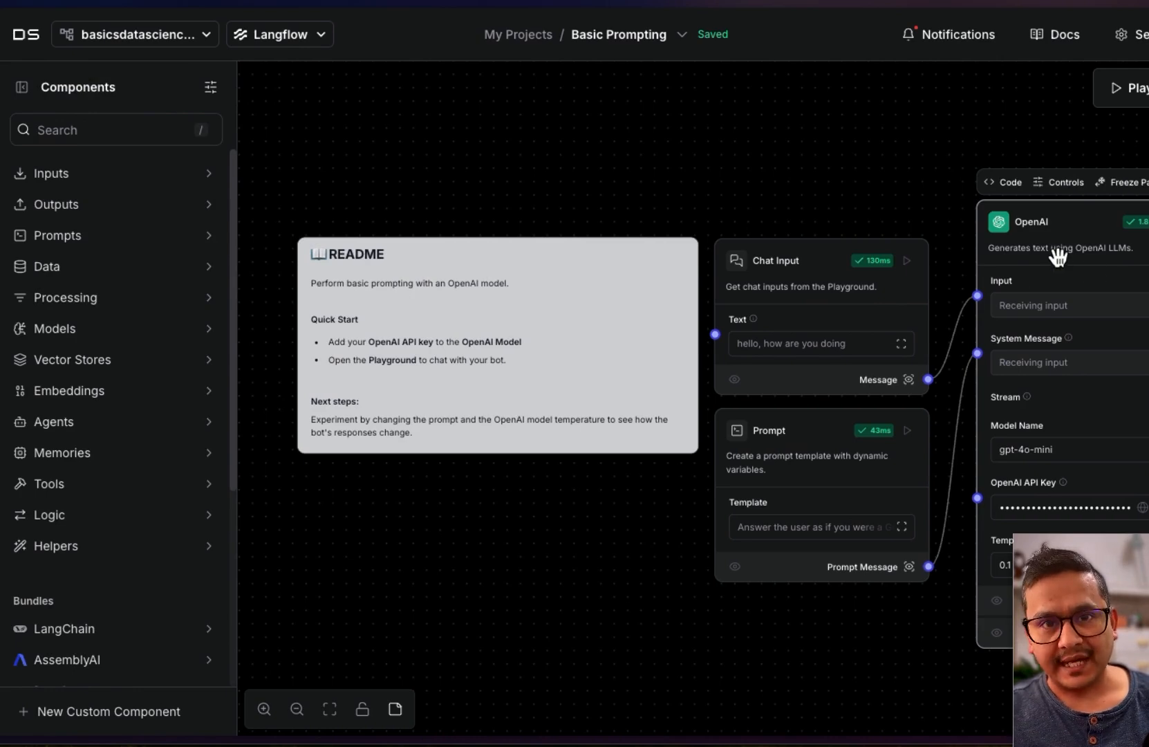
click(95, 330)
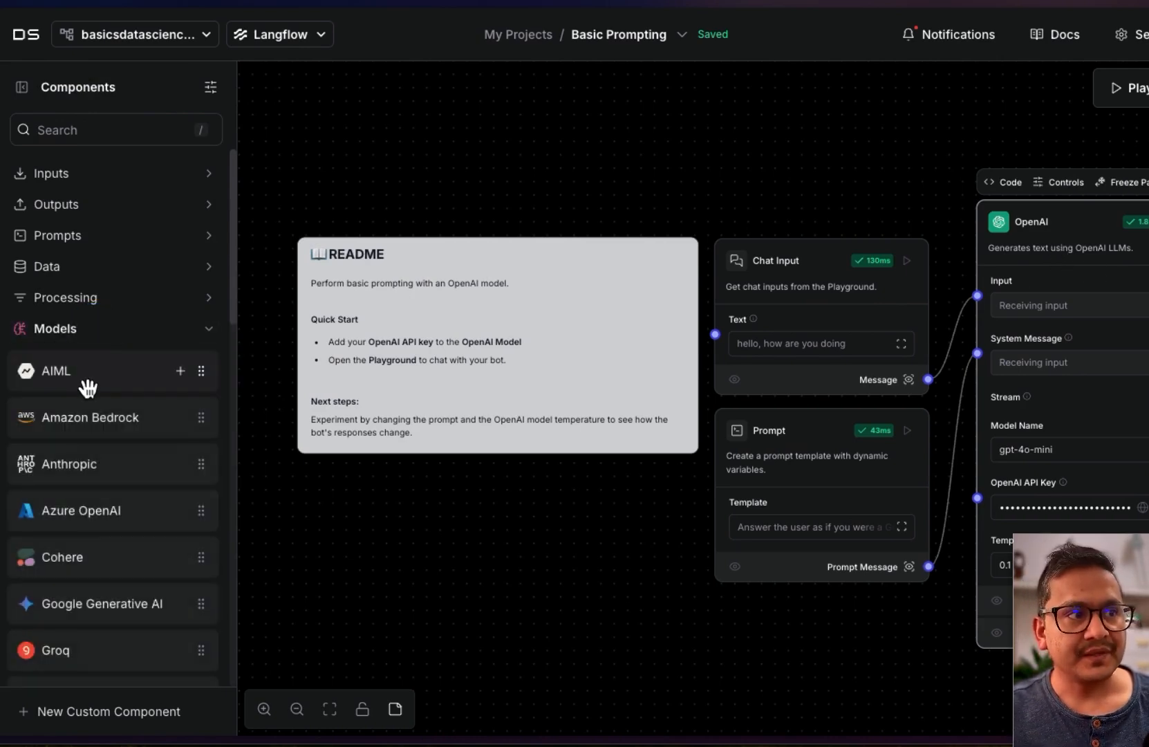
scroll(87, 383, down, 1)
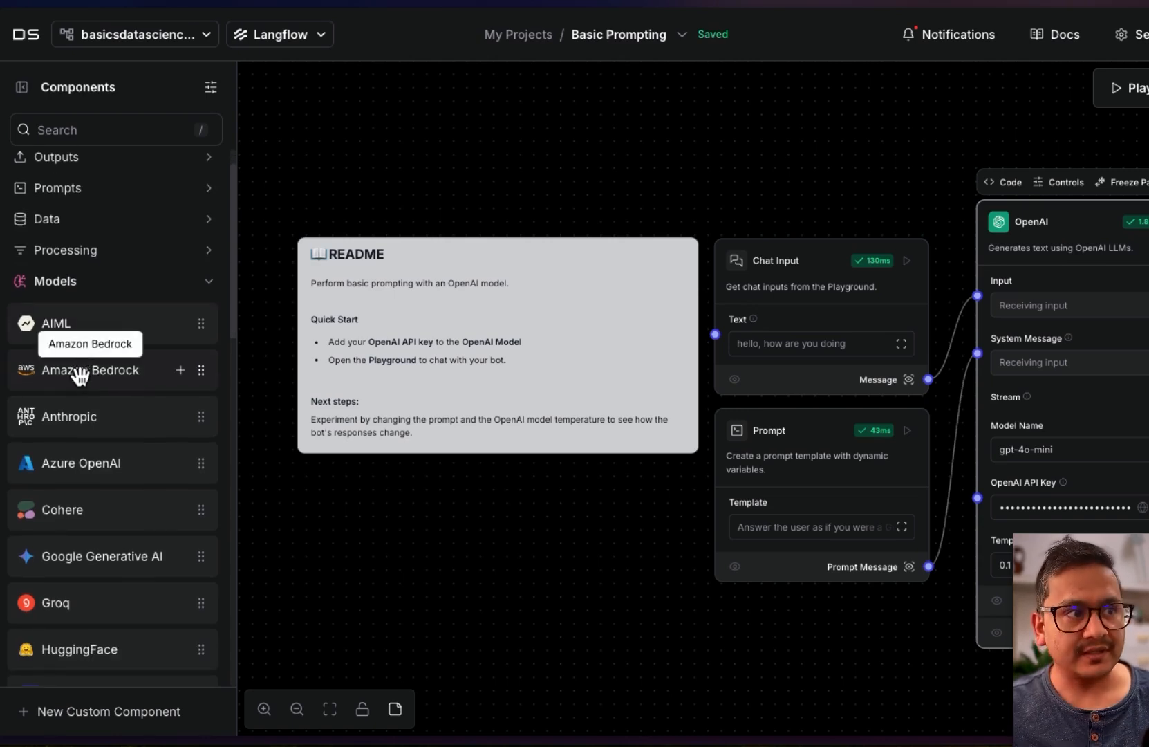
scroll(83, 379, down, 1)
scroll(81, 376, down, 5)
drag(71, 318, 761, 317)
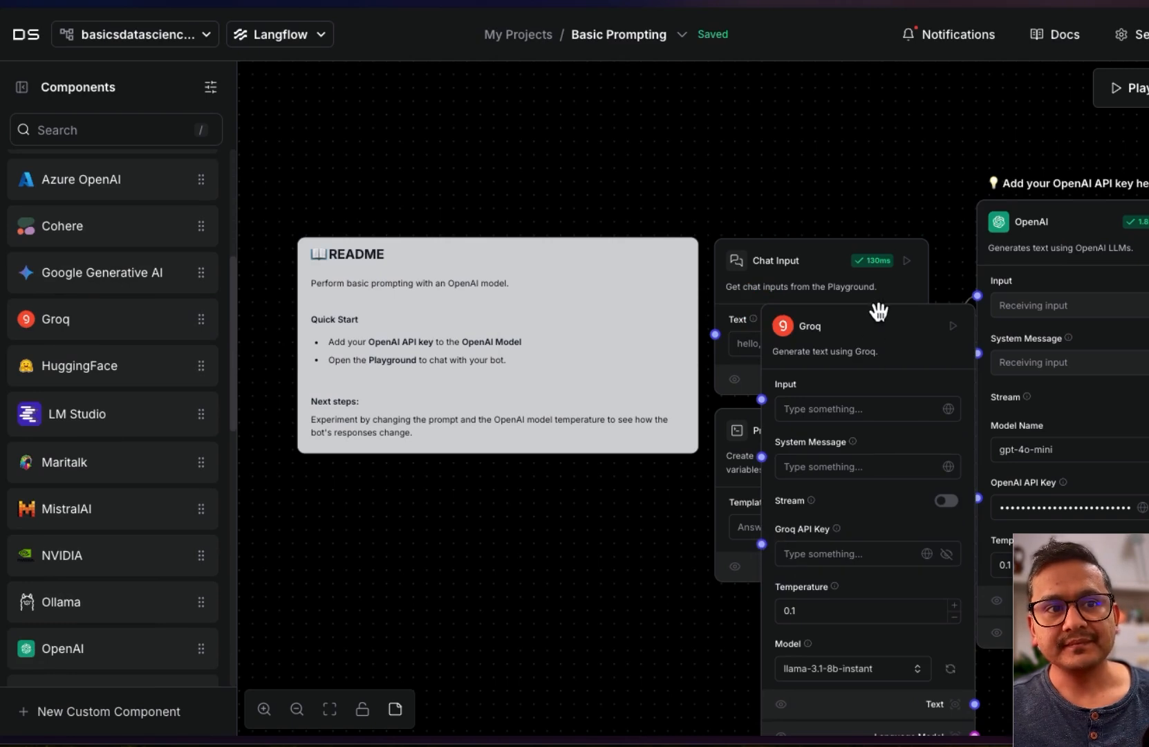
click(784, 308)
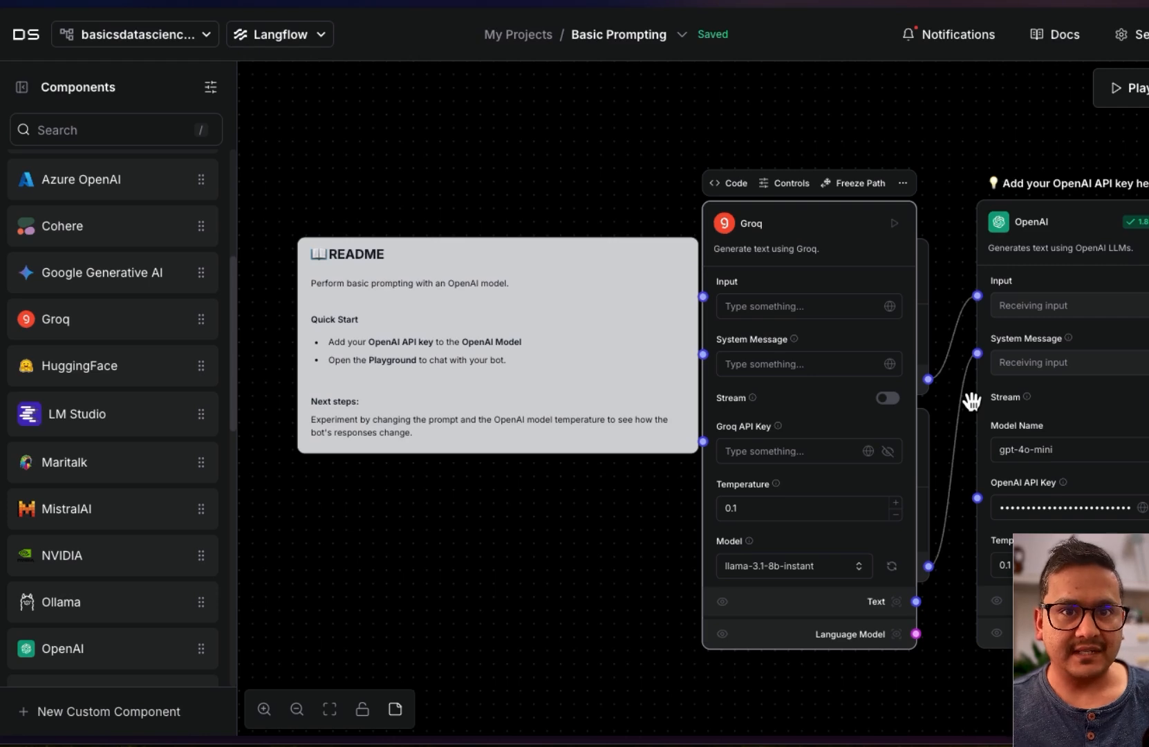
key(Delete)
Open the API dialog and browse the cURL, Python API, JS API, Python Code and Tweaks tabs
click(1148, 88)
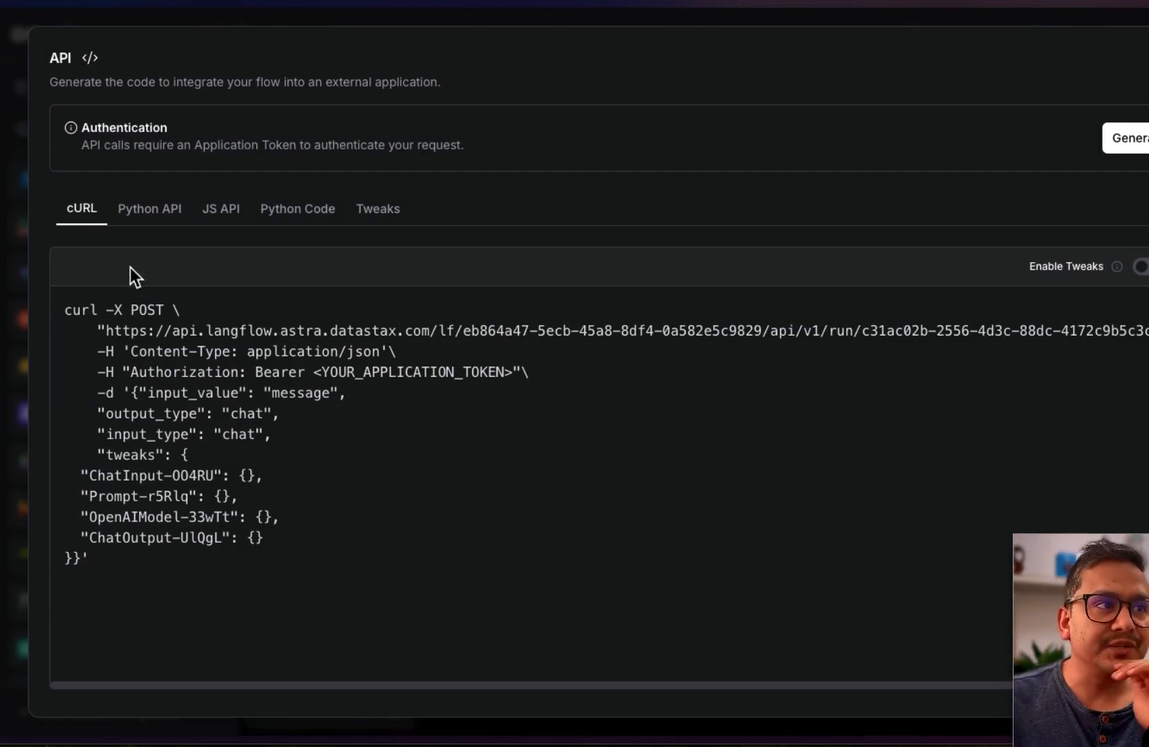
drag(84, 624, 56, 298)
click(156, 215)
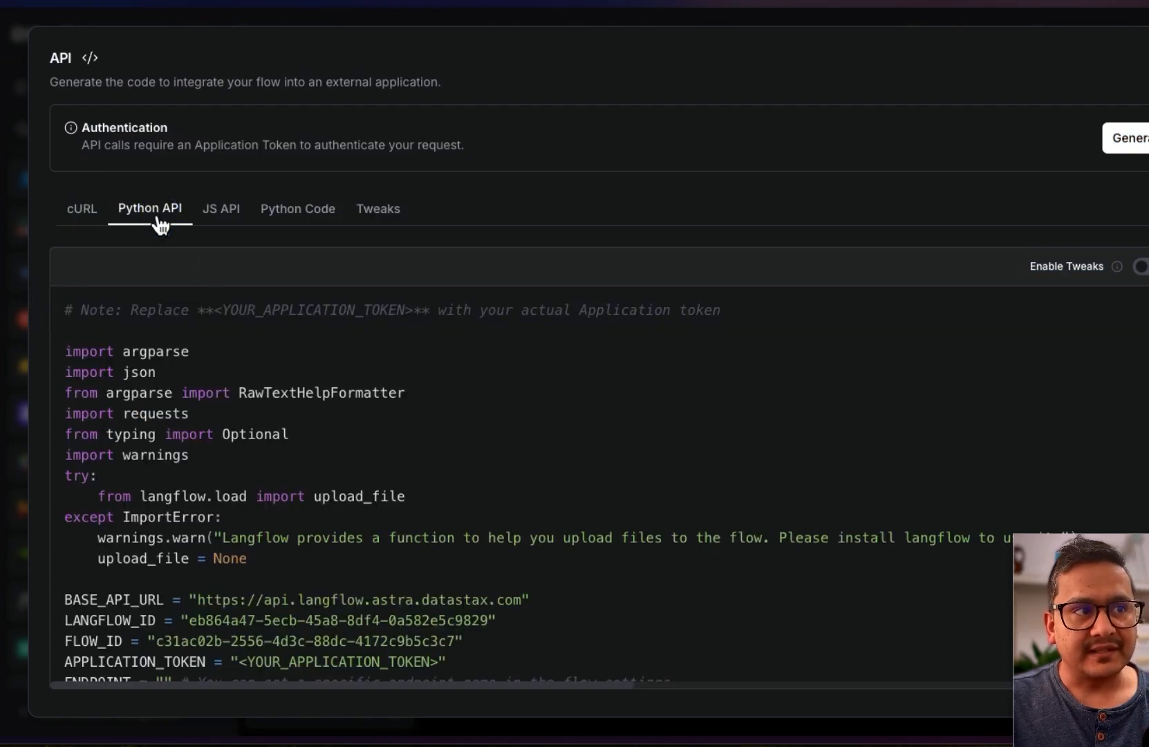
click(238, 214)
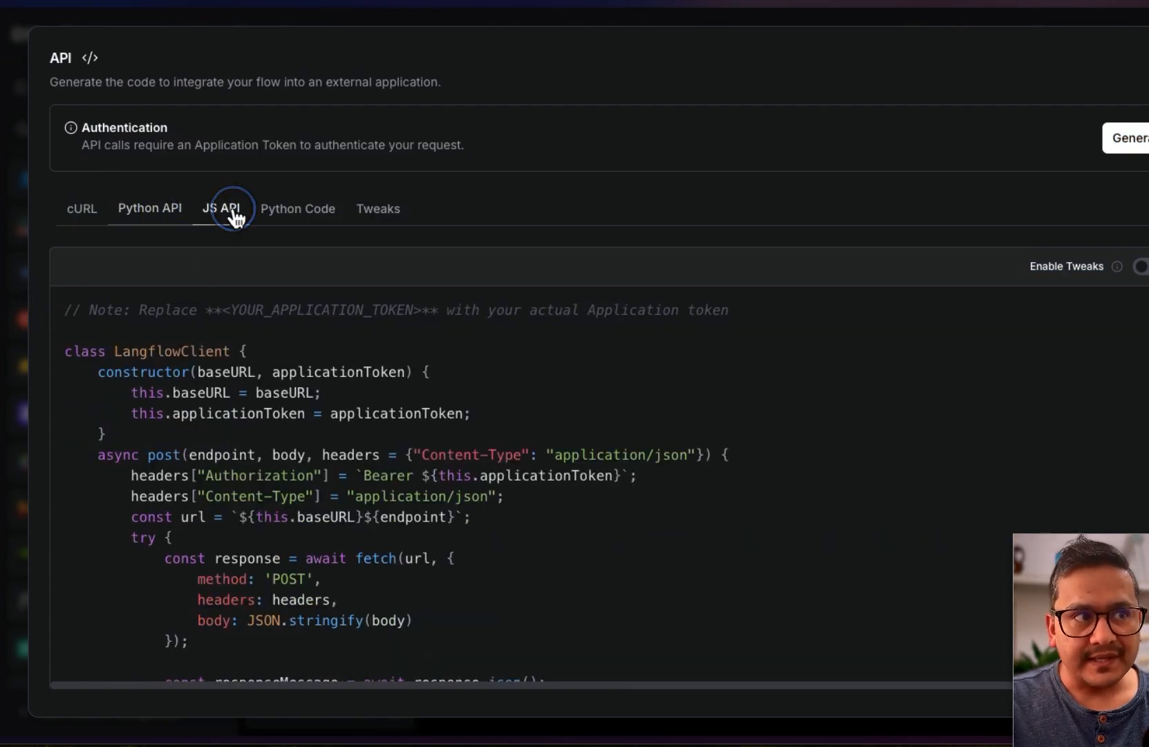
click(322, 217)
click(366, 216)
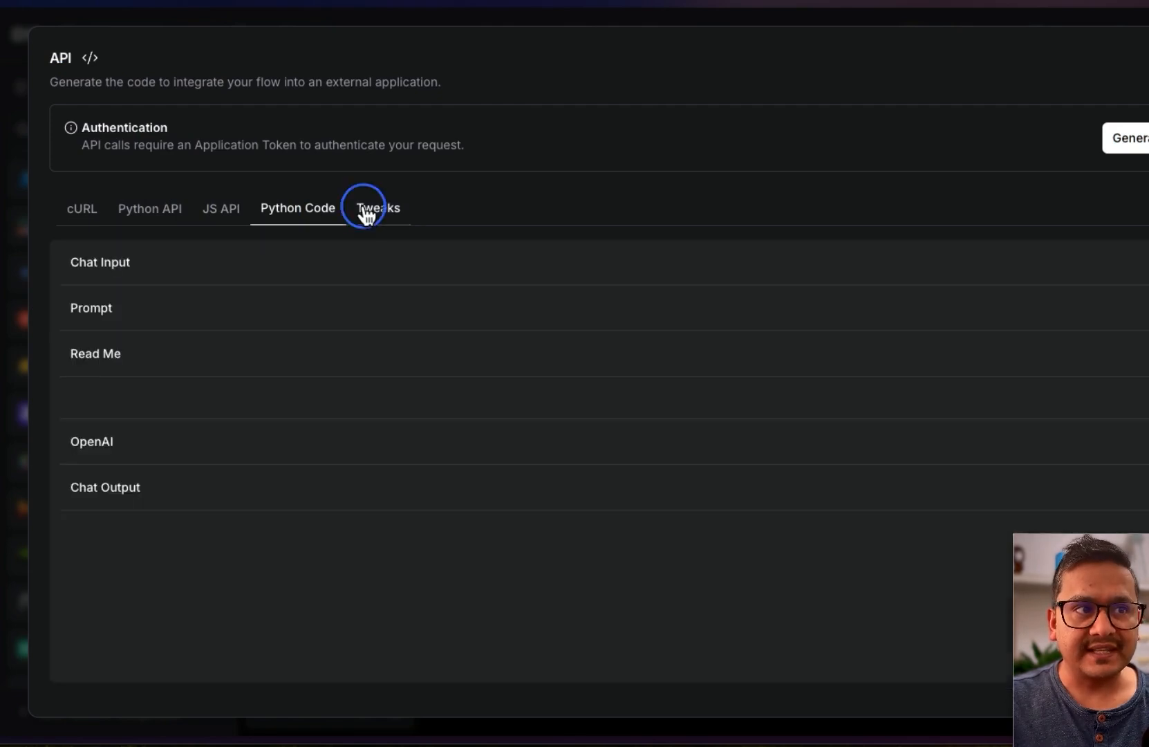
click(86, 220)
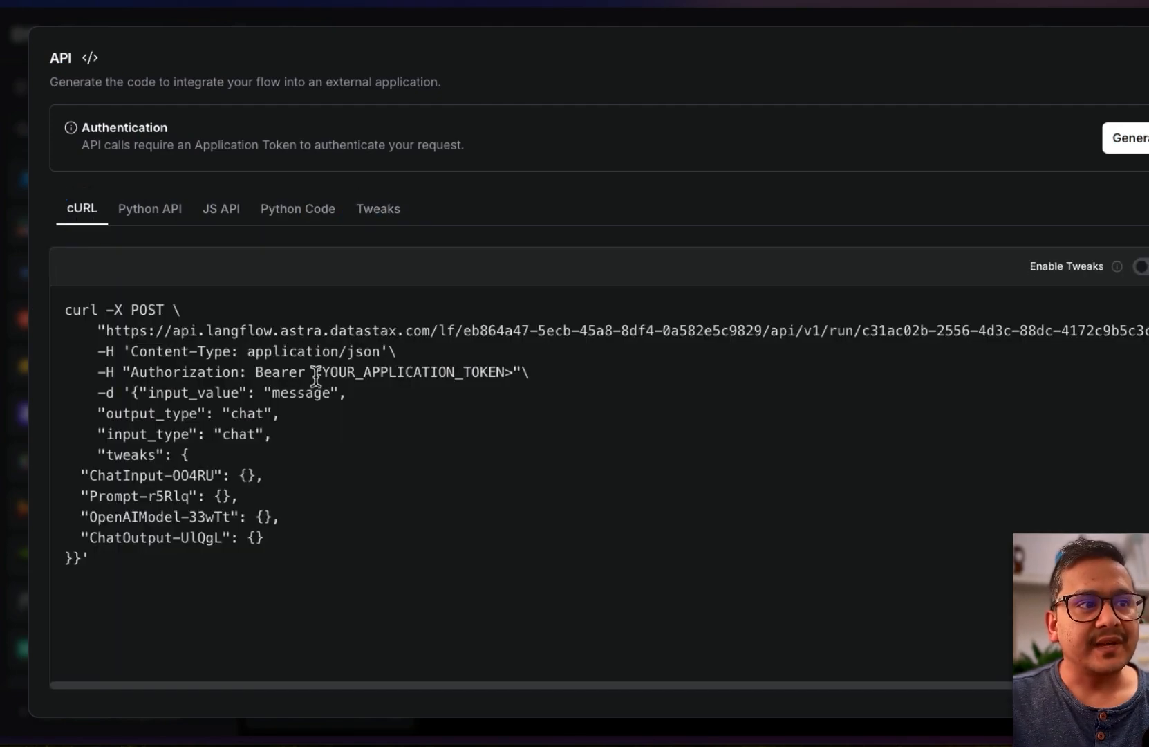
Highlight the YOUR_APPLICATION_TOKEN placeholder in the cURL and Python API snippets
drag(323, 371, 506, 372)
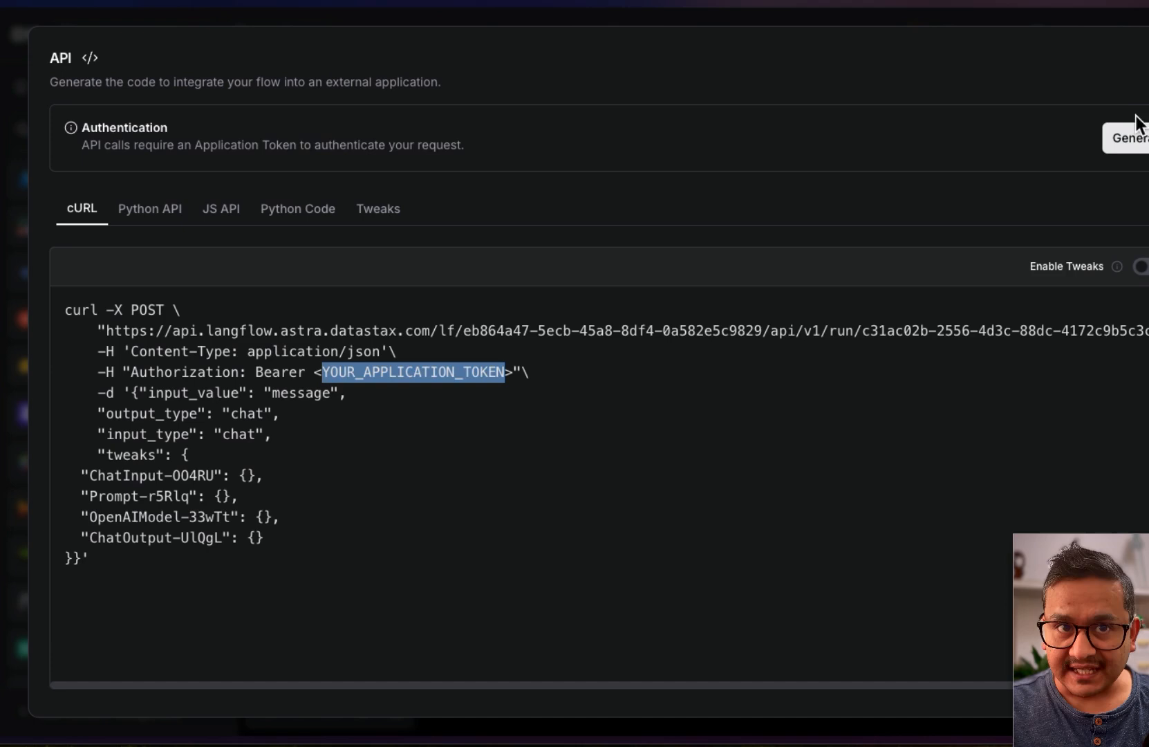
click(371, 374)
double_click(333, 373)
click(126, 209)
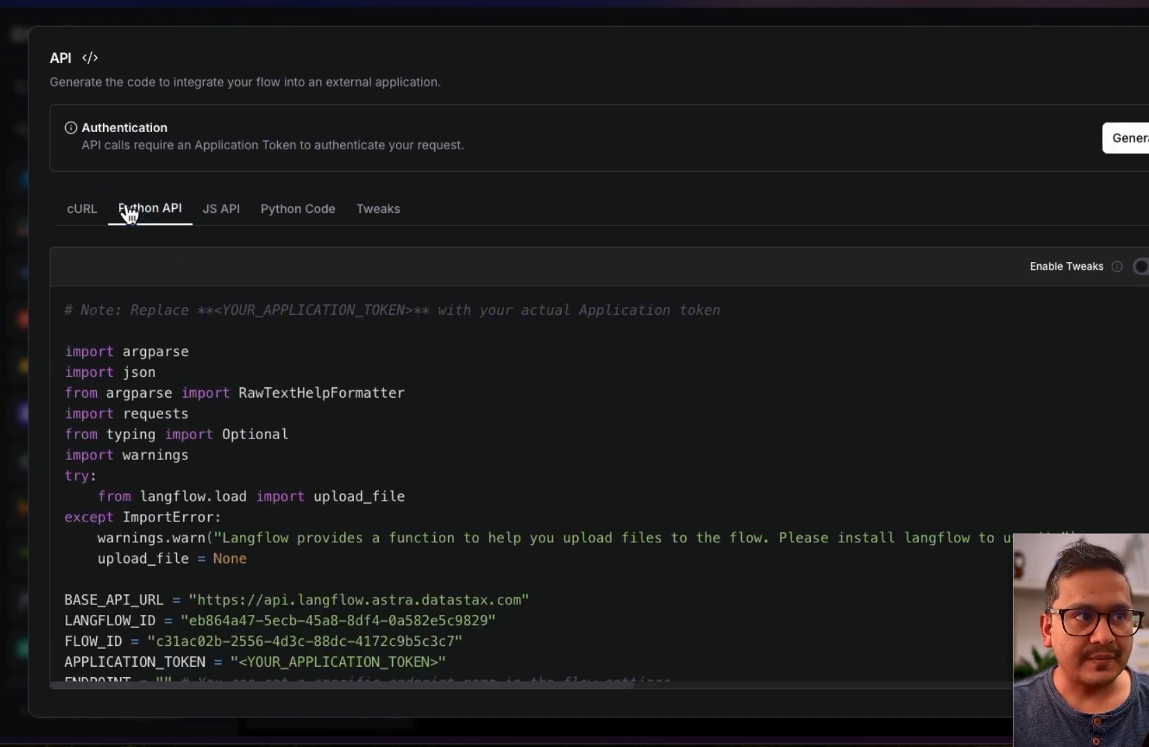
scroll(297, 546, down, 1)
drag(247, 629, 430, 628)
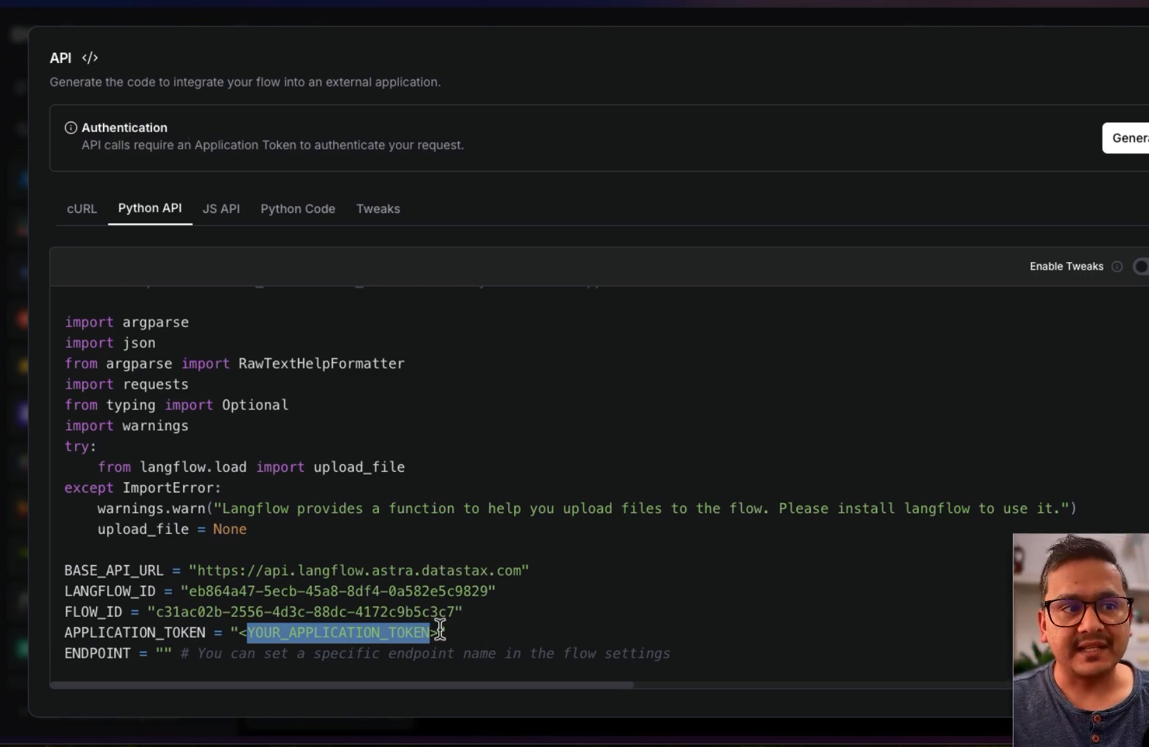
Generate a new application token, select the FLOW_ID and token lines, and close the dialog
click(1131, 141)
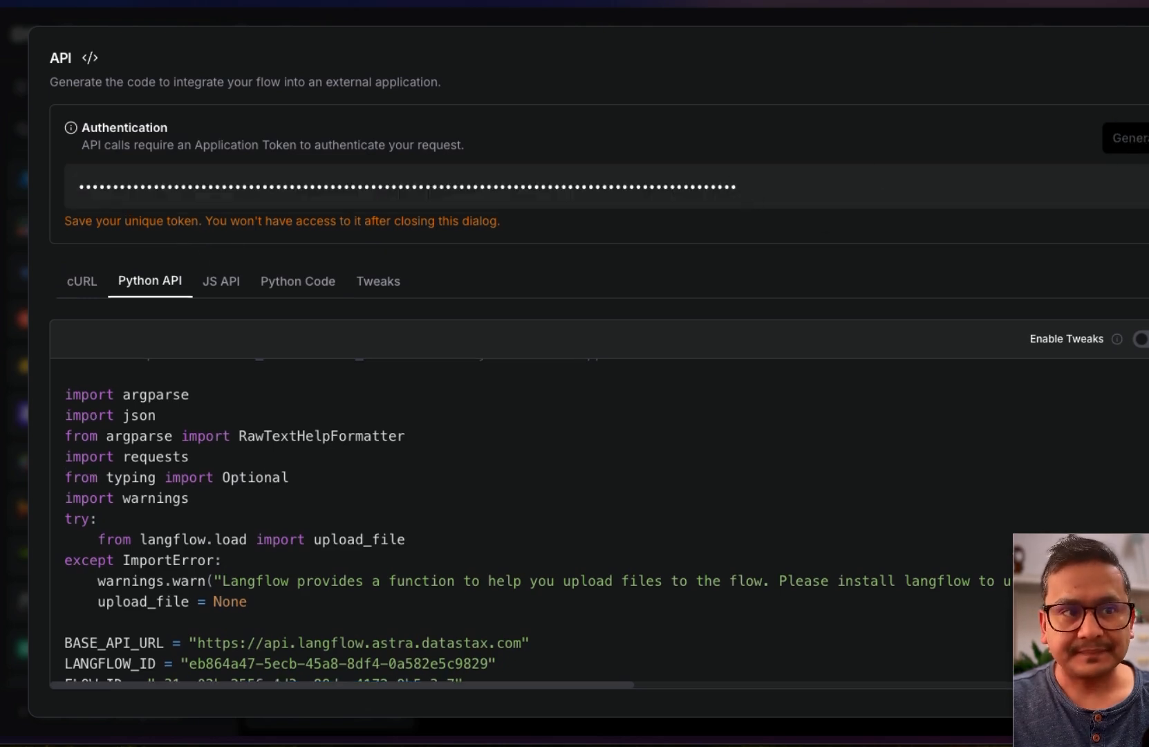
drag(439, 643, 238, 628)
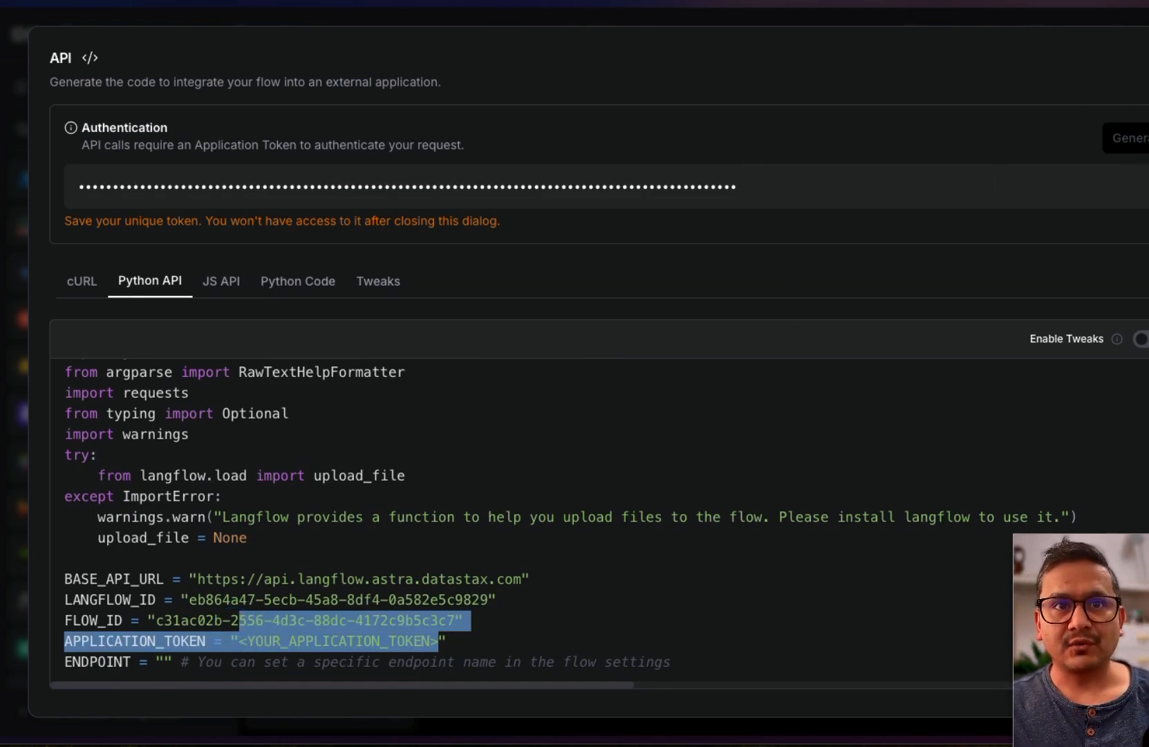
key(Escape)
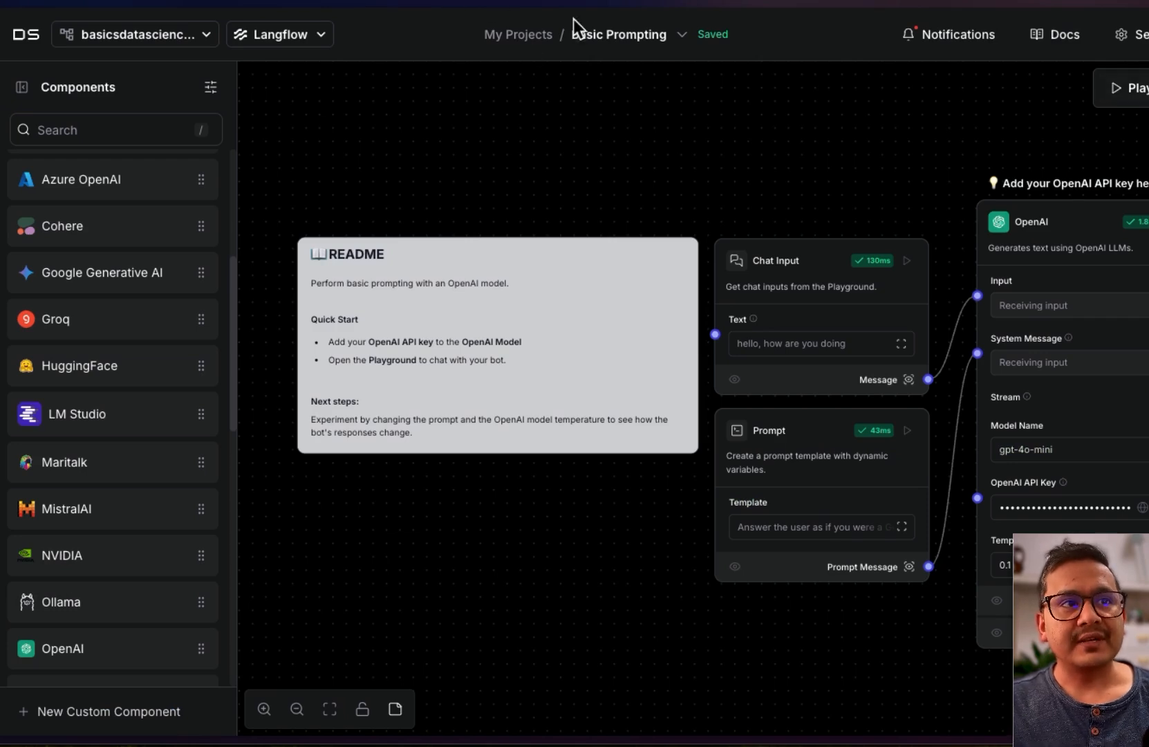
Return to My Projects and bring up the Templates dialog for a new flow
click(516, 41)
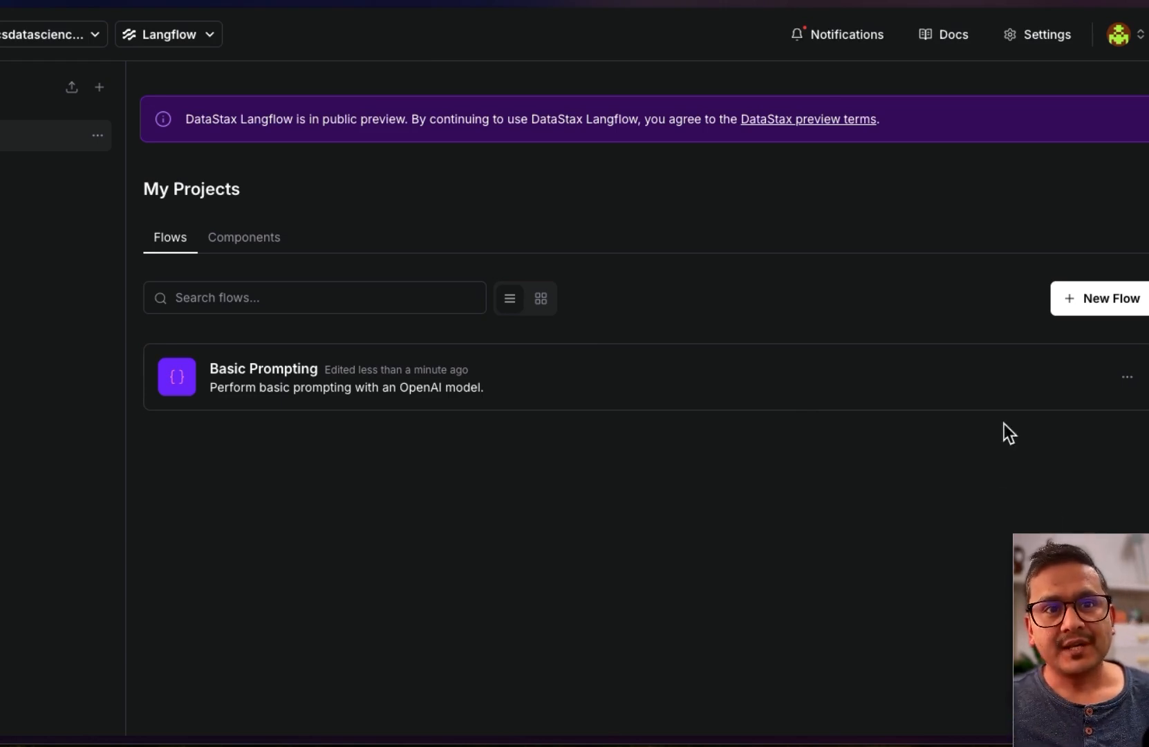
click(1079, 302)
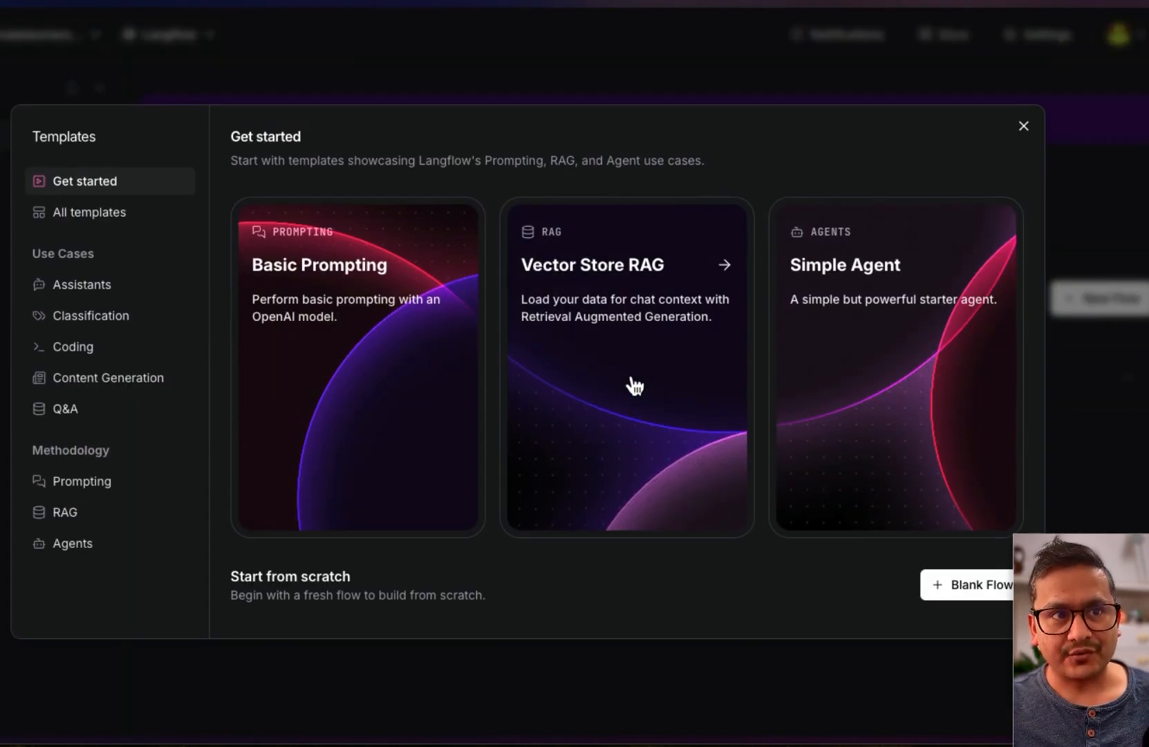
Create a new flow from the Vector Store RAG template and hide the component library
click(622, 407)
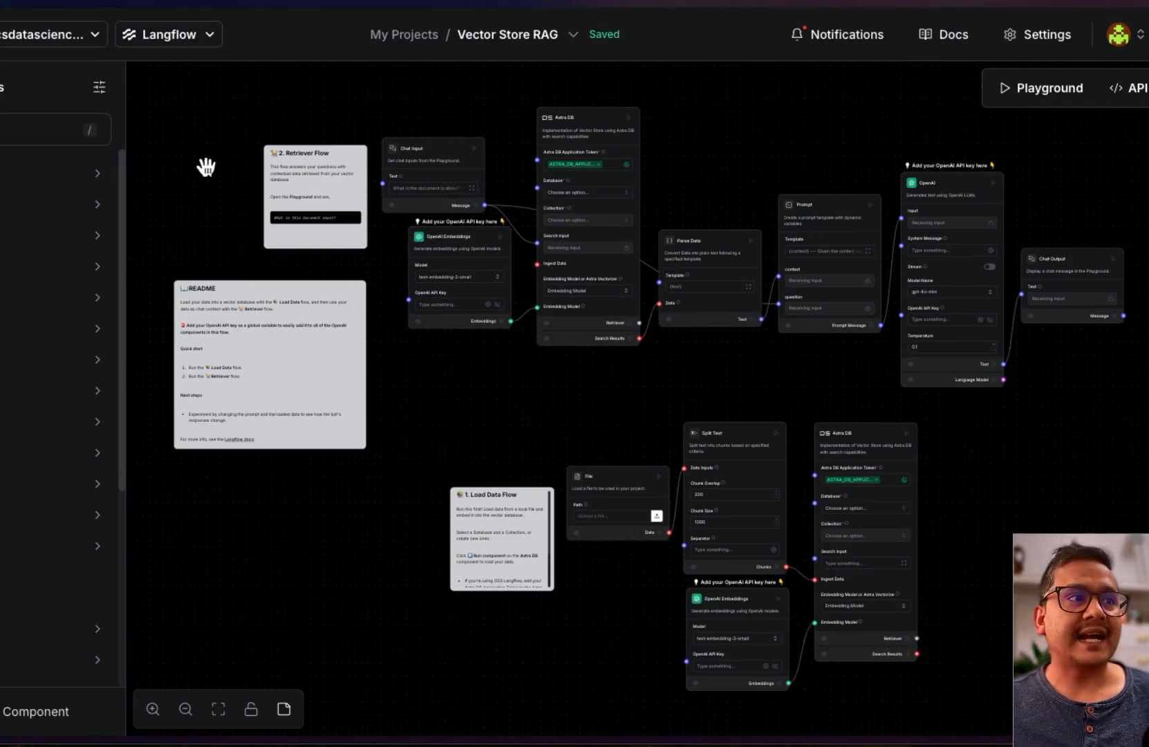
click(1, 88)
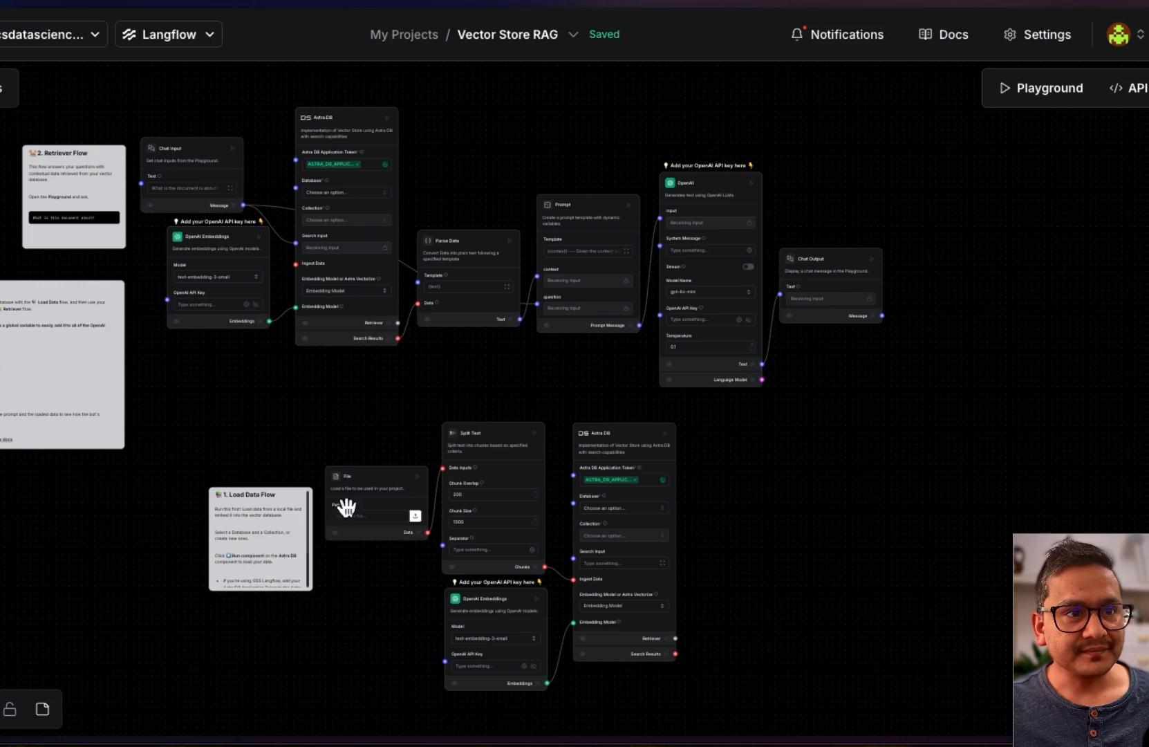
drag(853, 439, 922, 426)
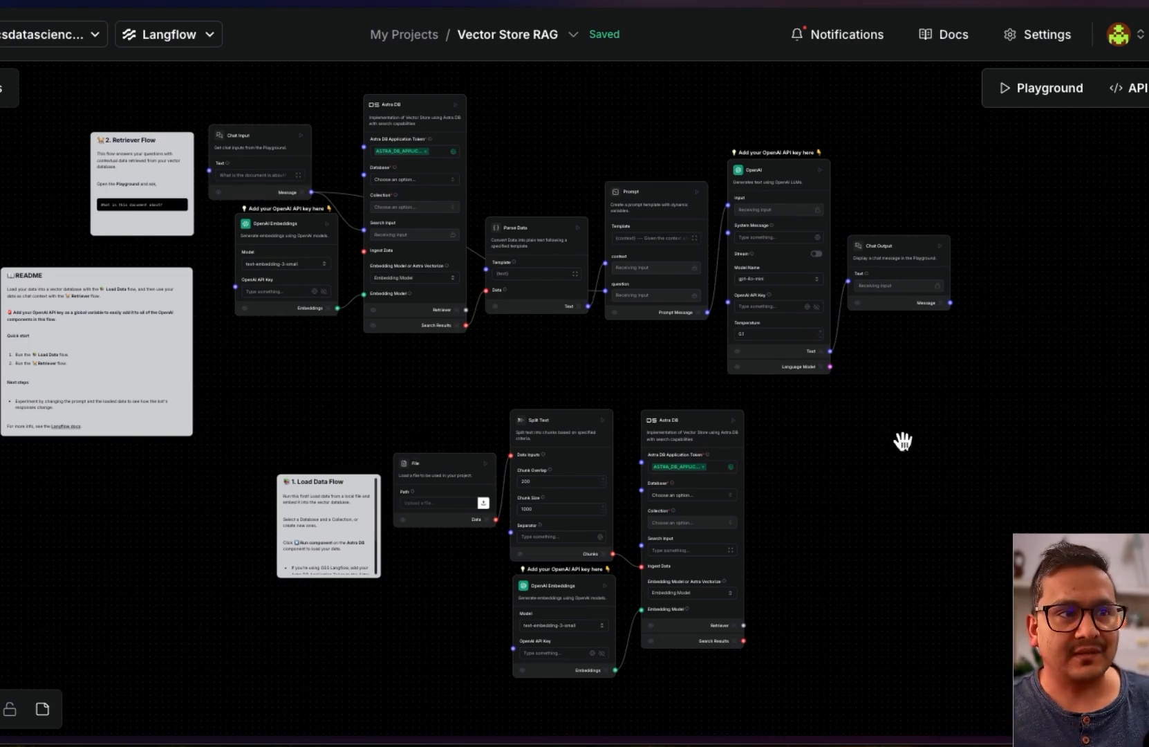
scroll(319, 451, up, 5)
Pan past the Astra DB, retriever and README parts to the Load Data File and Split Text nodes
drag(325, 446, 80, 249)
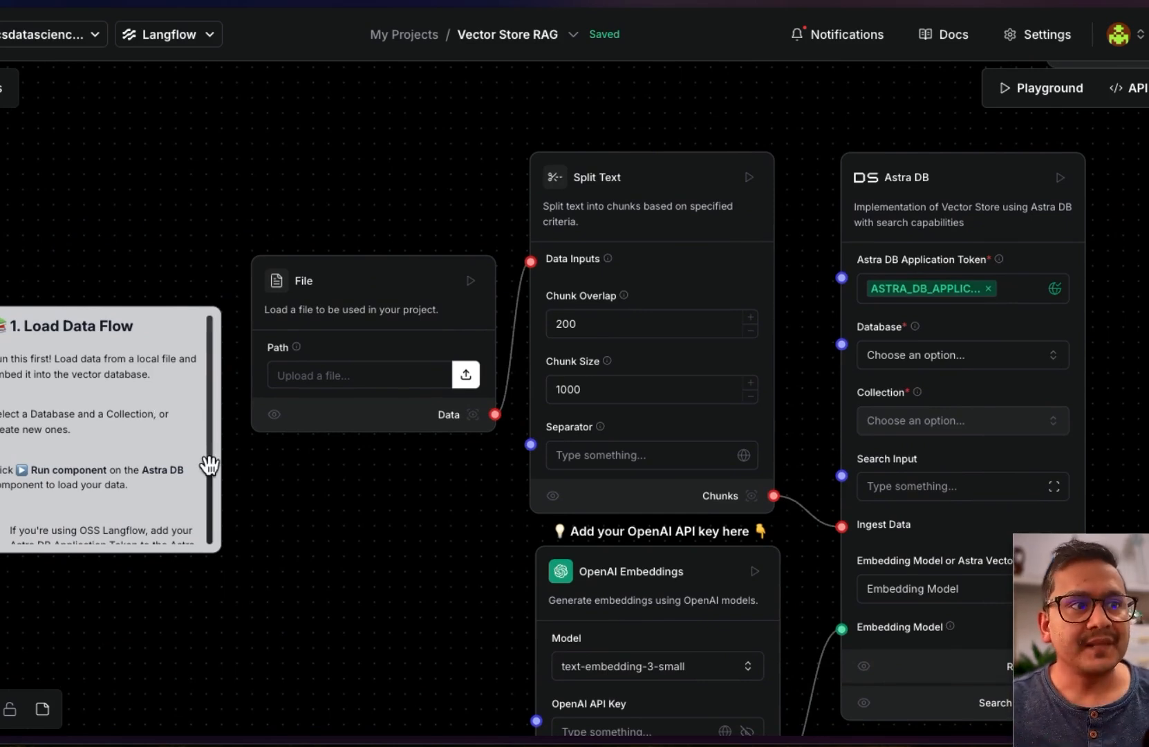
drag(398, 515, 872, 743)
drag(617, 324, 726, 705)
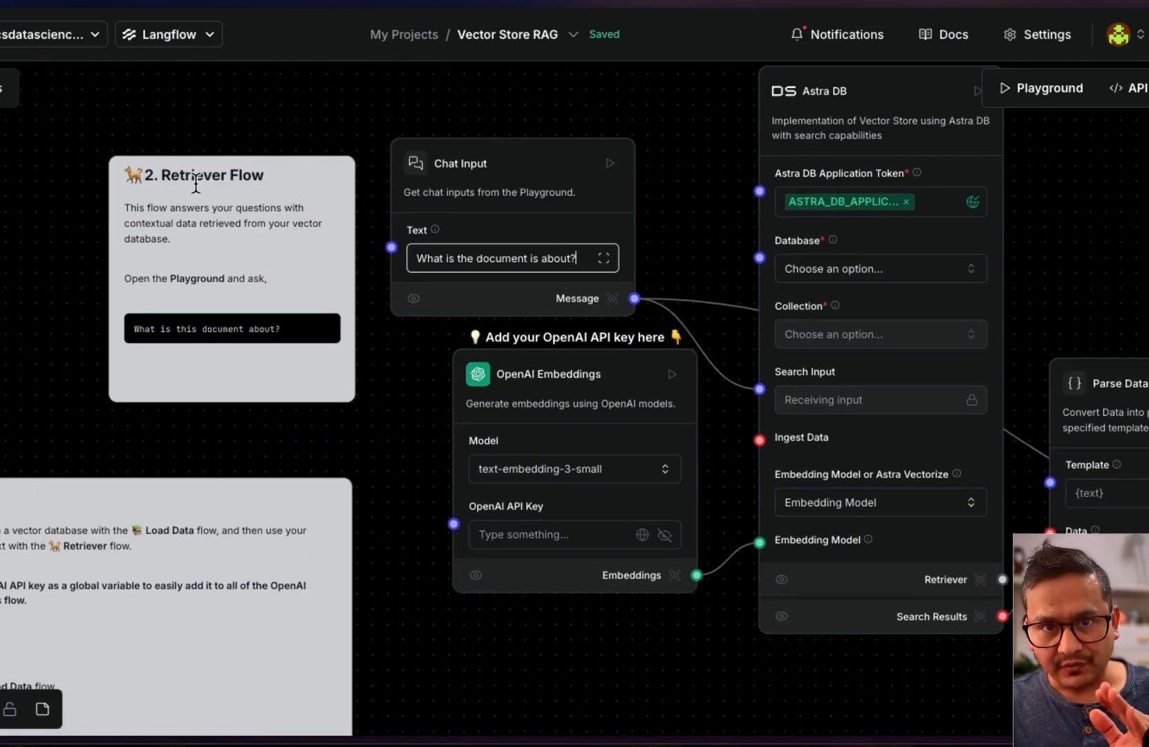
drag(410, 397, 561, 216)
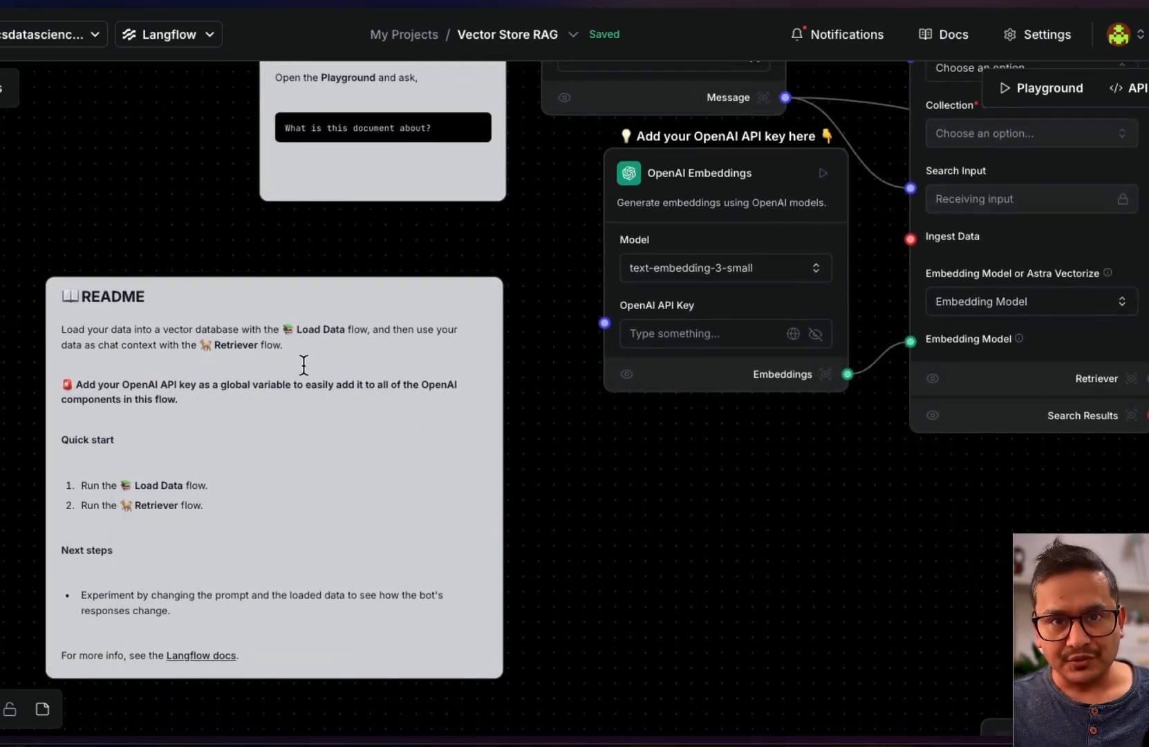
drag(780, 554, 0, 37)
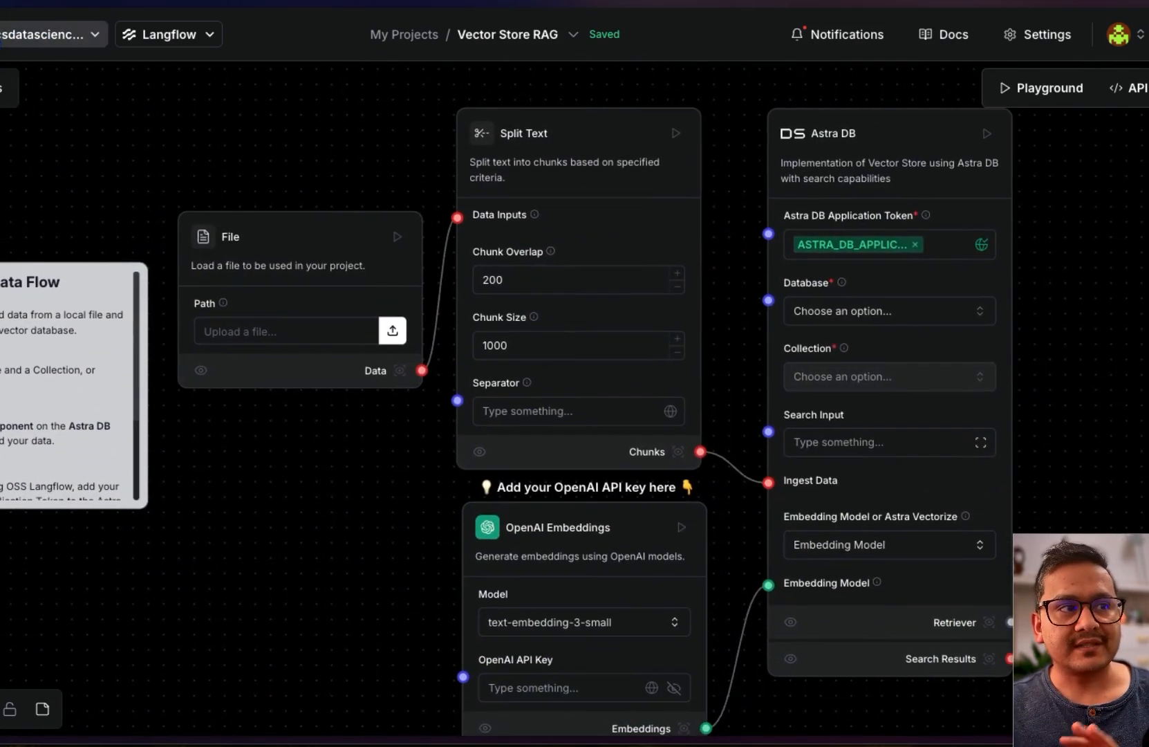
Load gpt4all.pdf from Downloads into the File component's Path field
scroll(257, 472, down, 3)
scroll(262, 474, up, 2)
drag(335, 500, 390, 460)
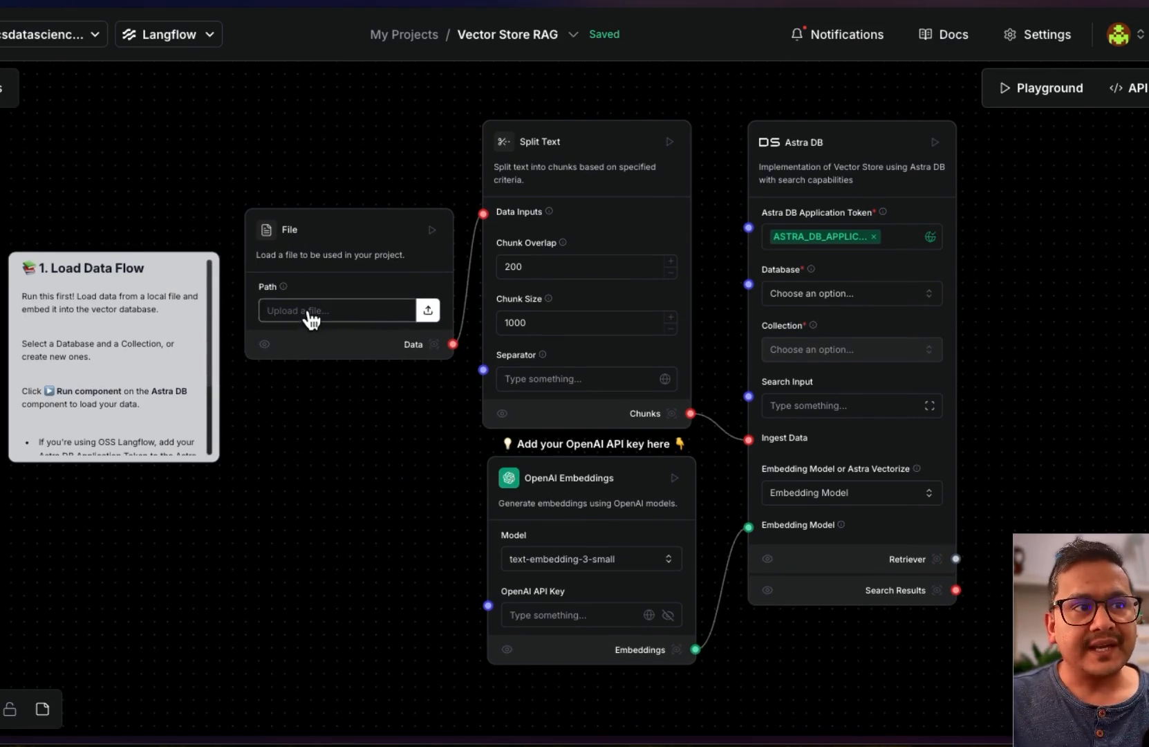
mouse_move(2, 150)
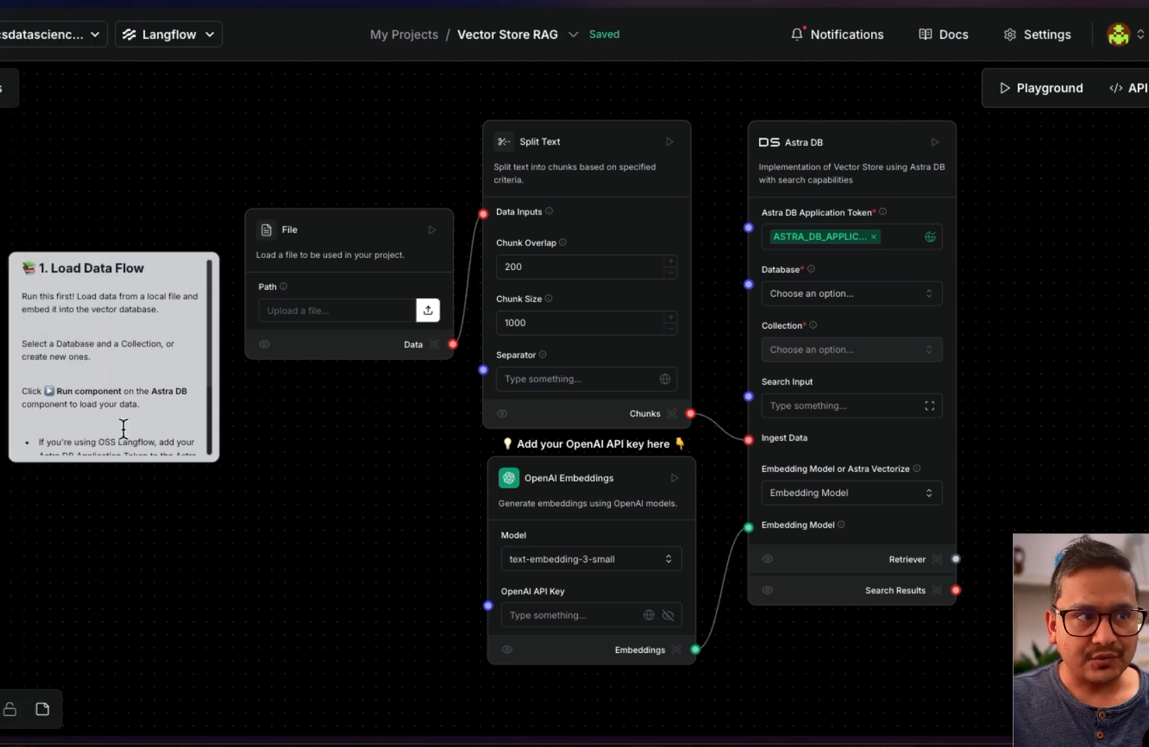
click(429, 316)
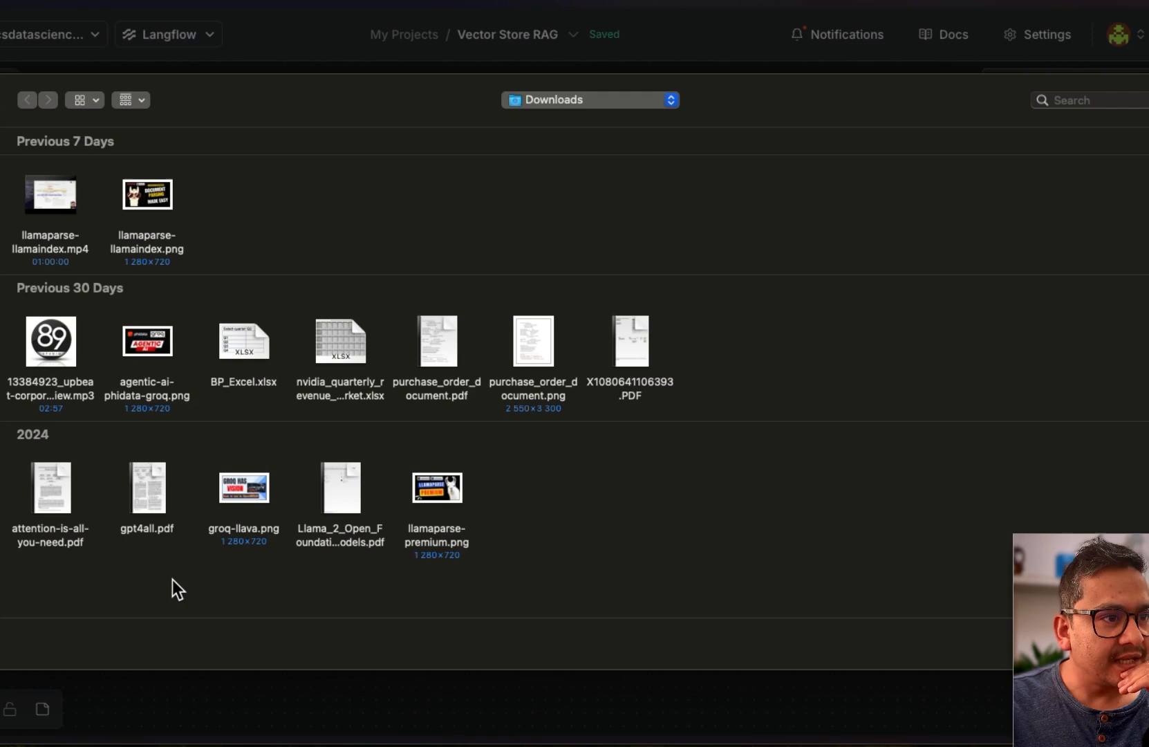
double_click(152, 476)
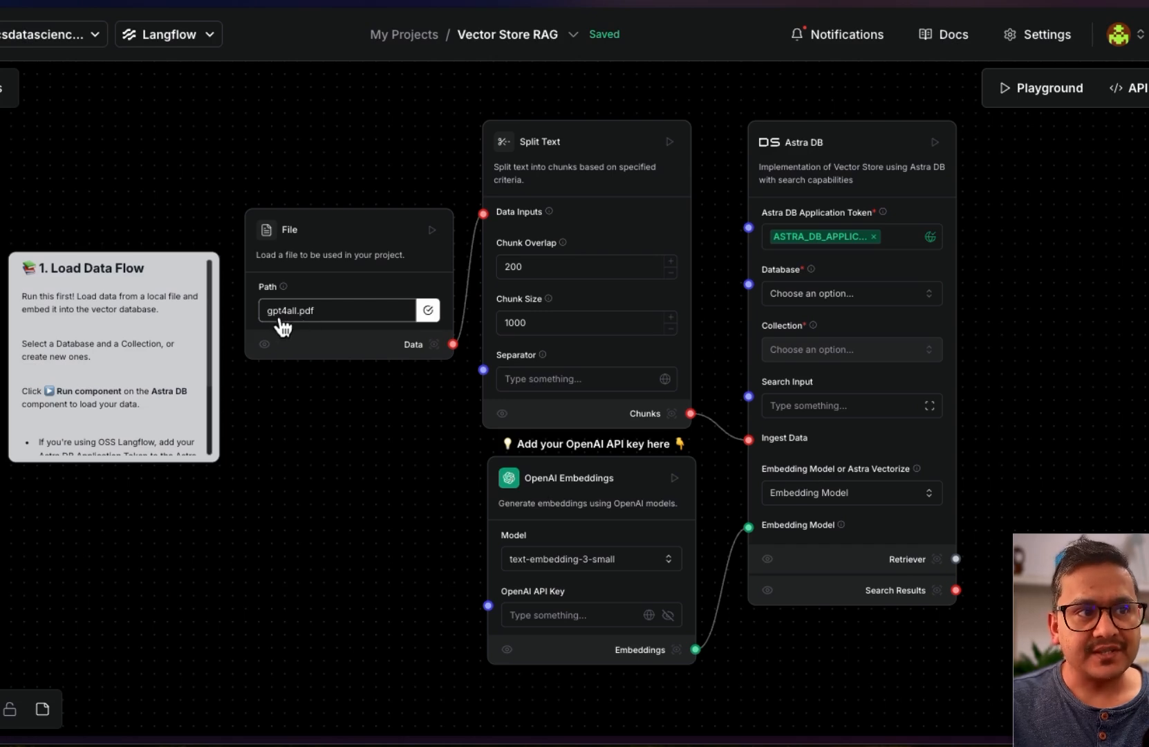
drag(333, 456, 174, 472)
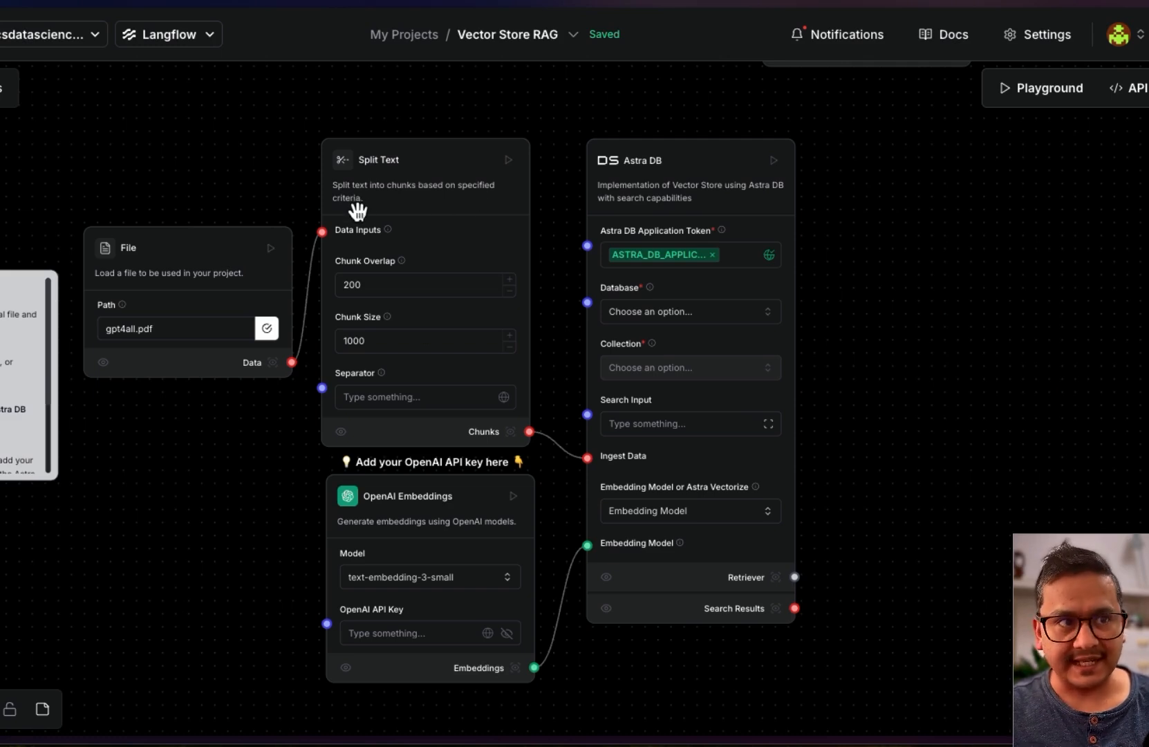
click(377, 340)
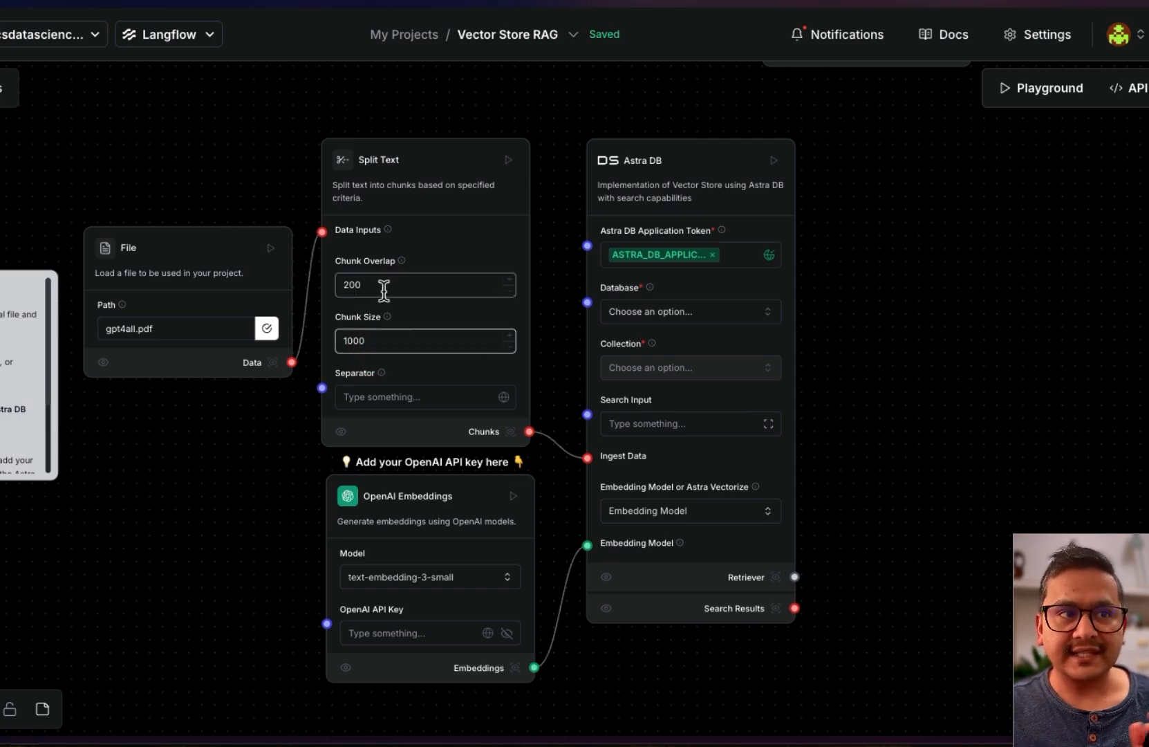
click(385, 288)
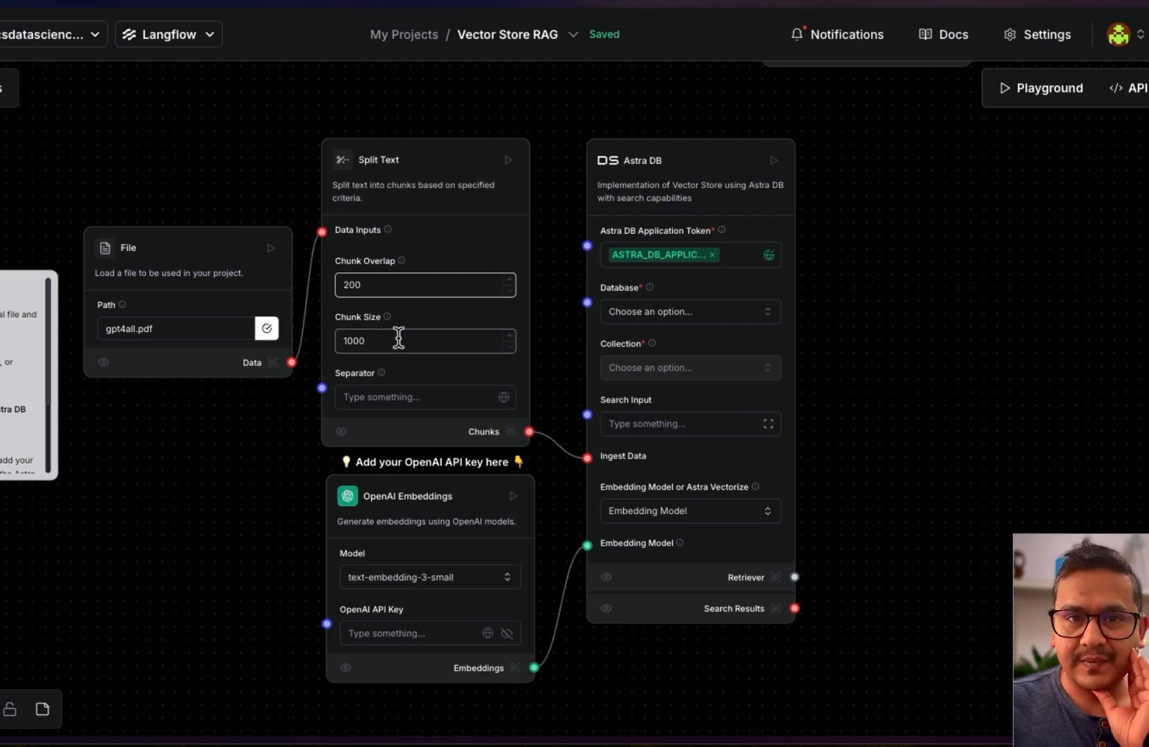
click(415, 397)
click(411, 121)
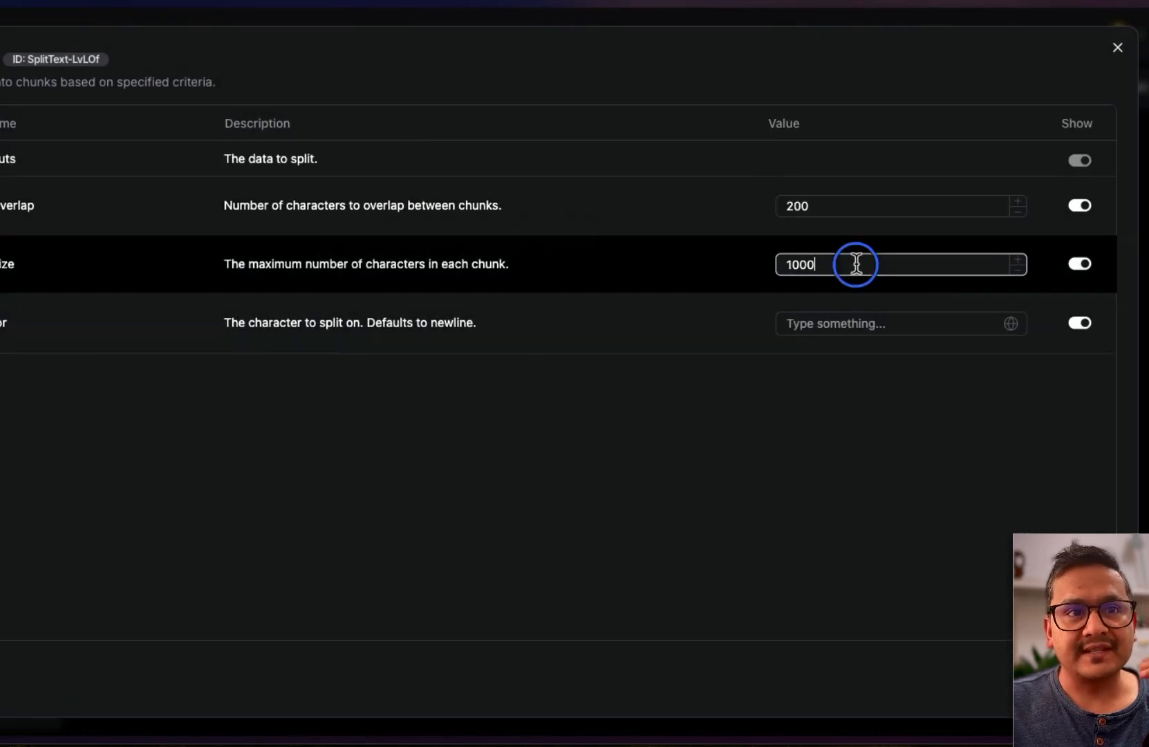
click(857, 264)
click(862, 208)
key(Escape)
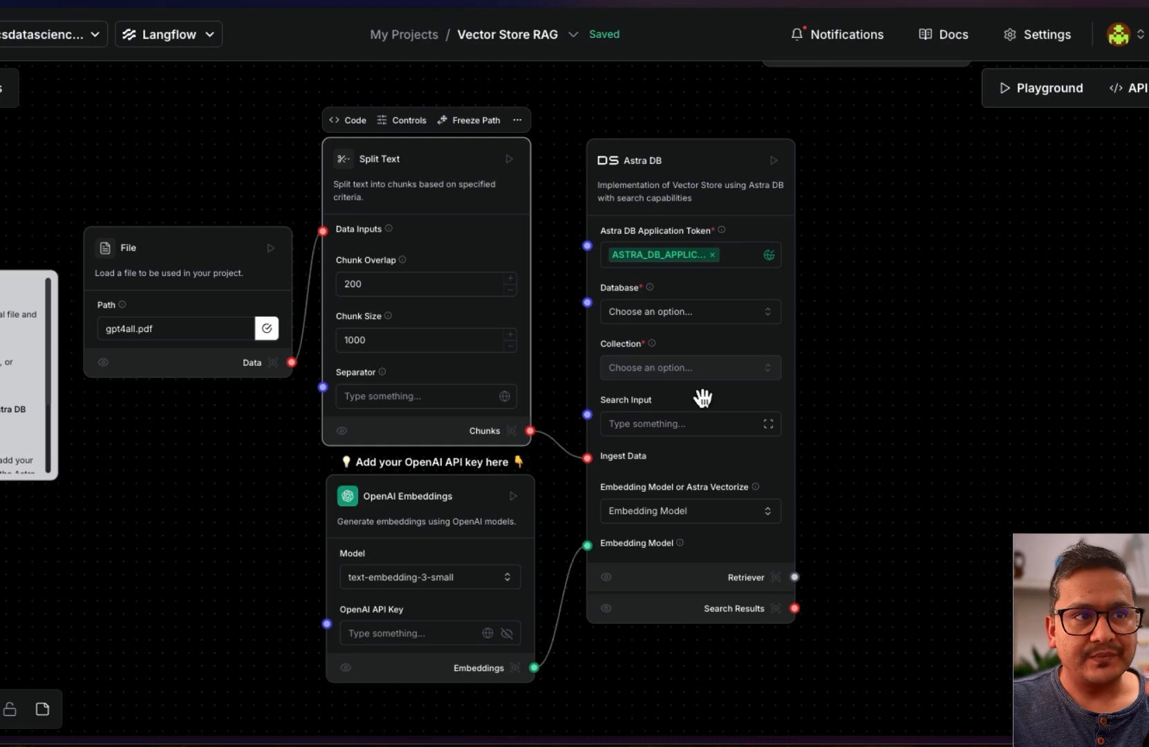
click(517, 122)
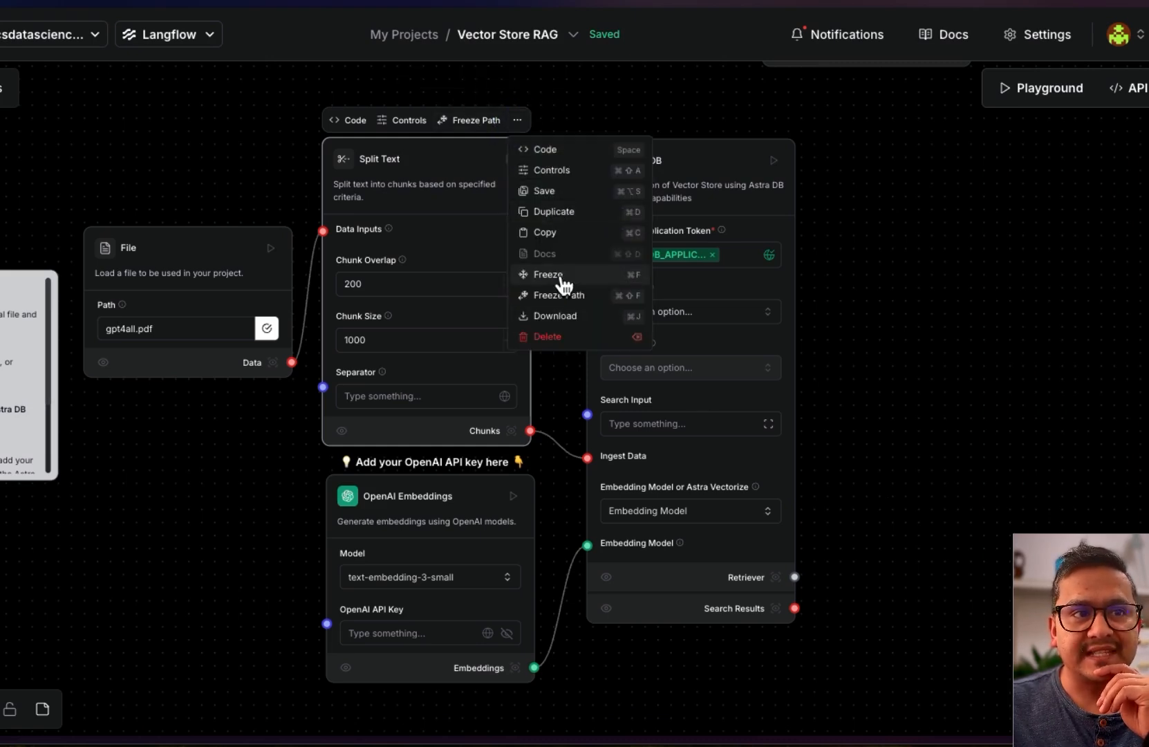
click(894, 364)
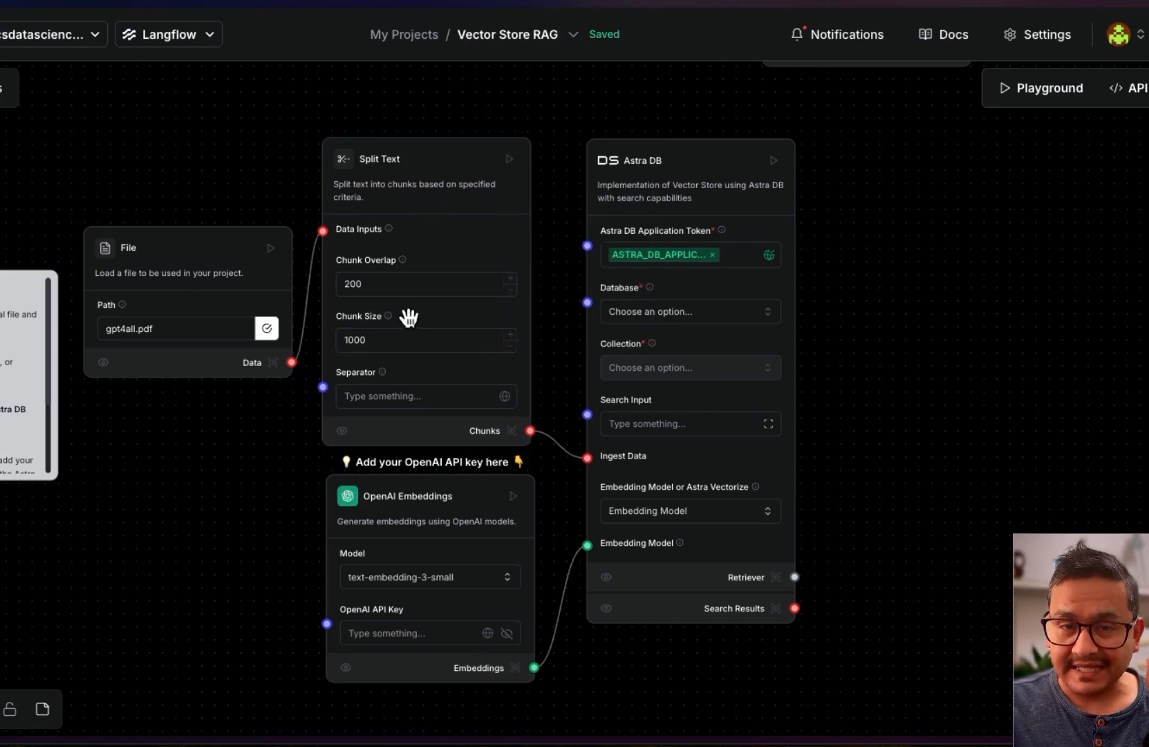
scroll(410, 317, up, 1)
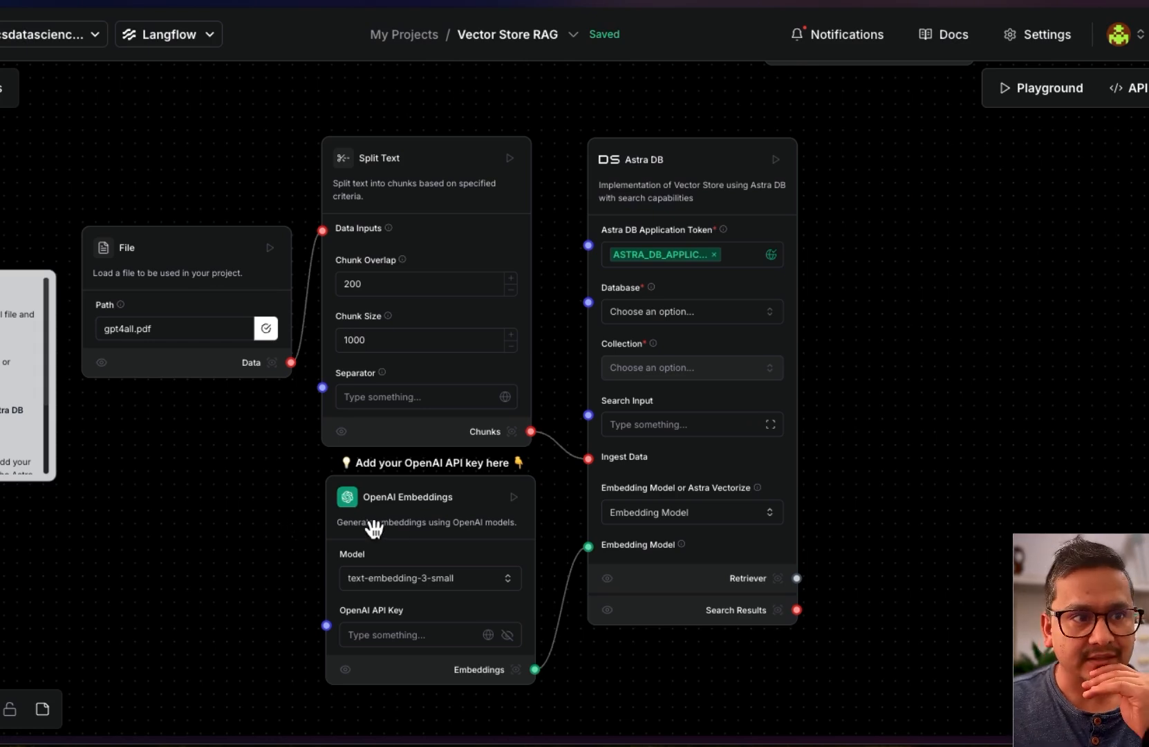
Paste the OpenAI API key into OpenAI Embeddings and keep the text-embedding-3-small model
drag(281, 539, 290, 441)
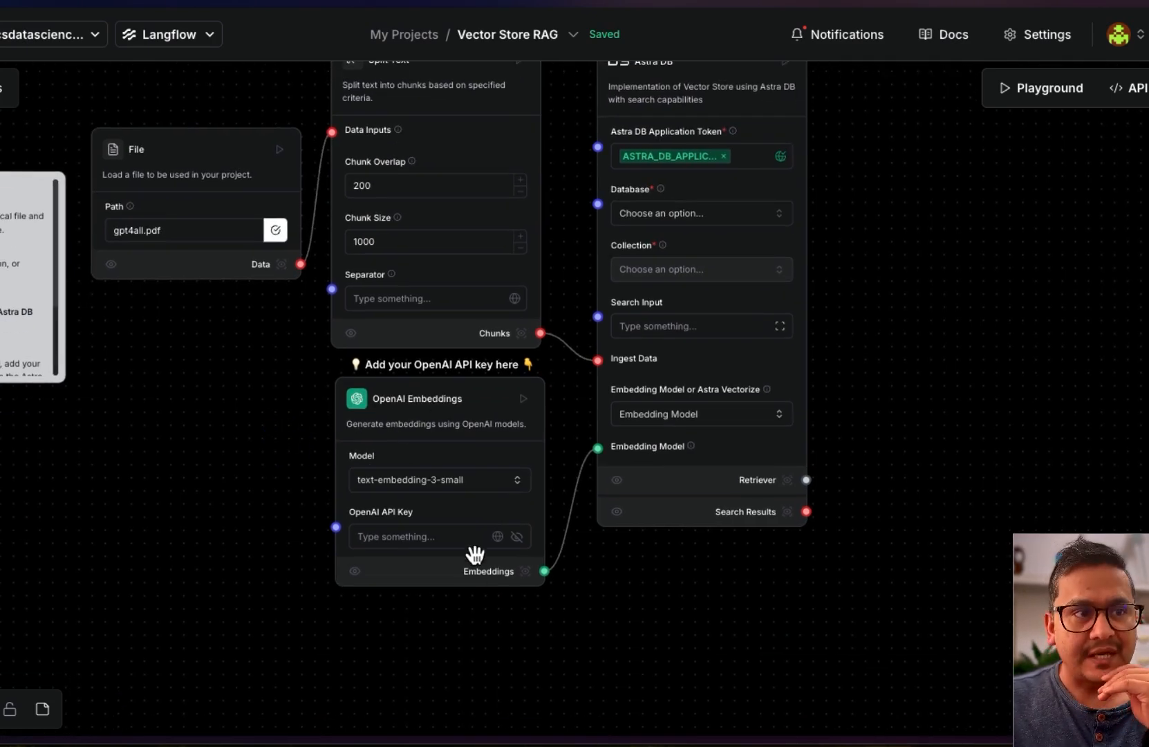
click(426, 537)
click(425, 535)
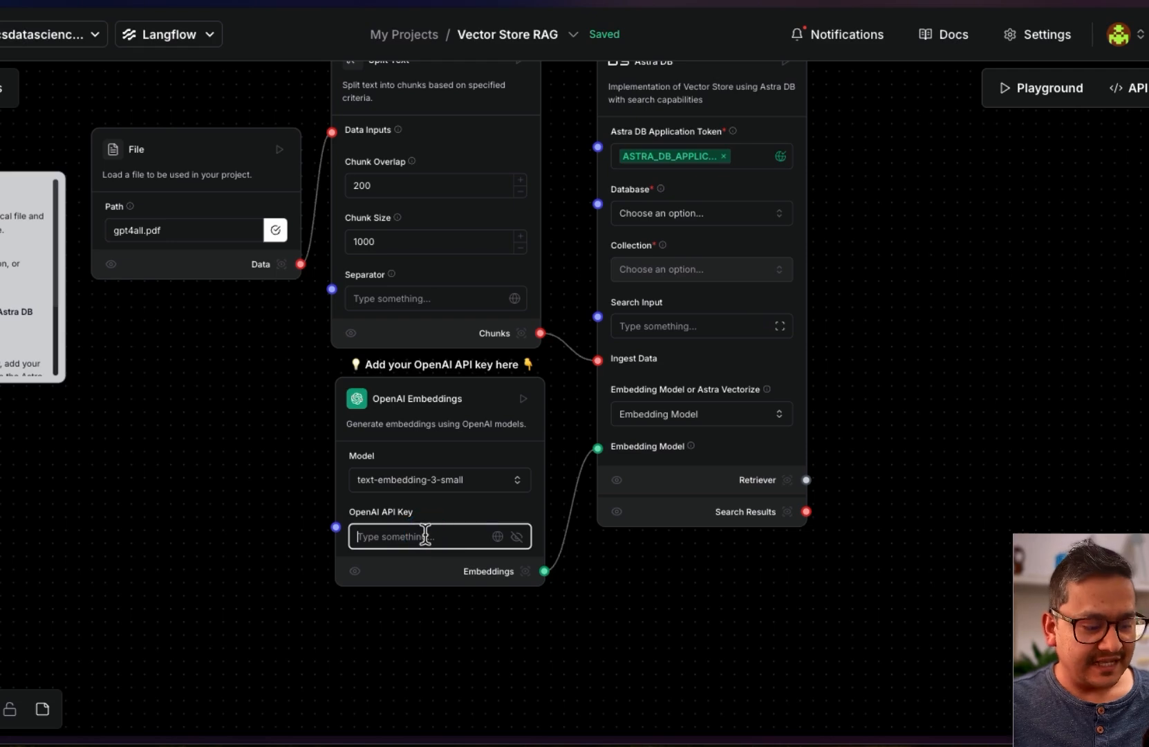
key(ctrl+v)
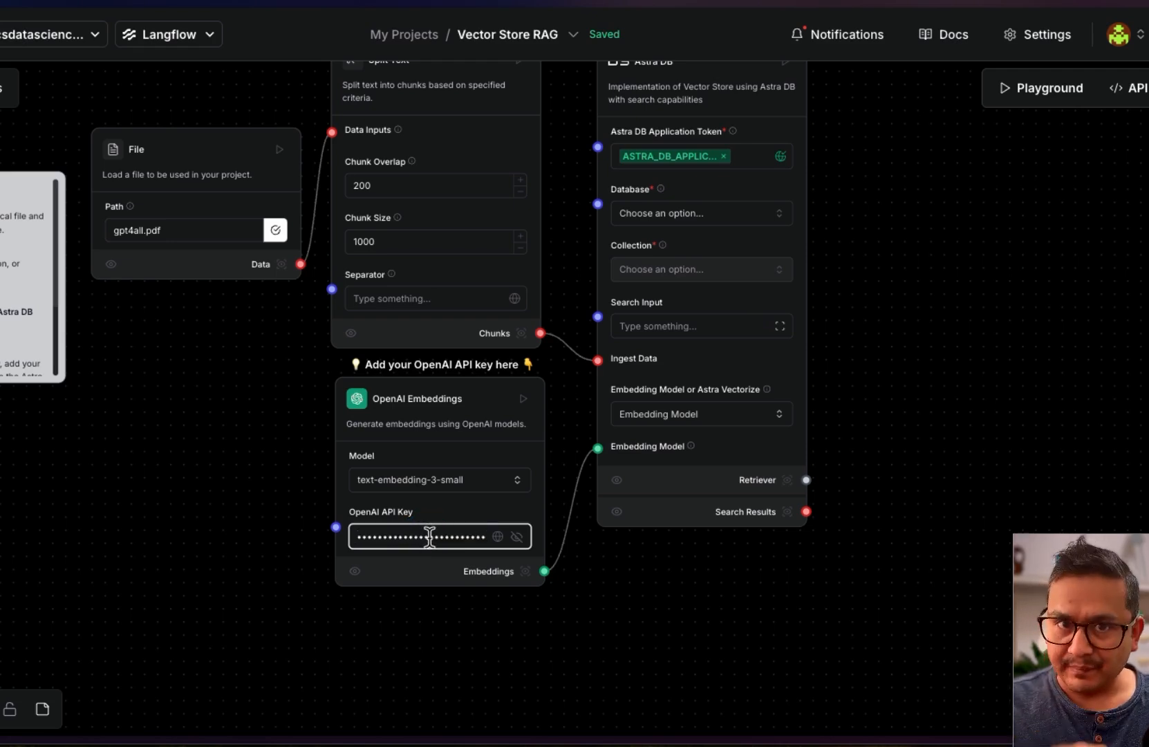
click(441, 482)
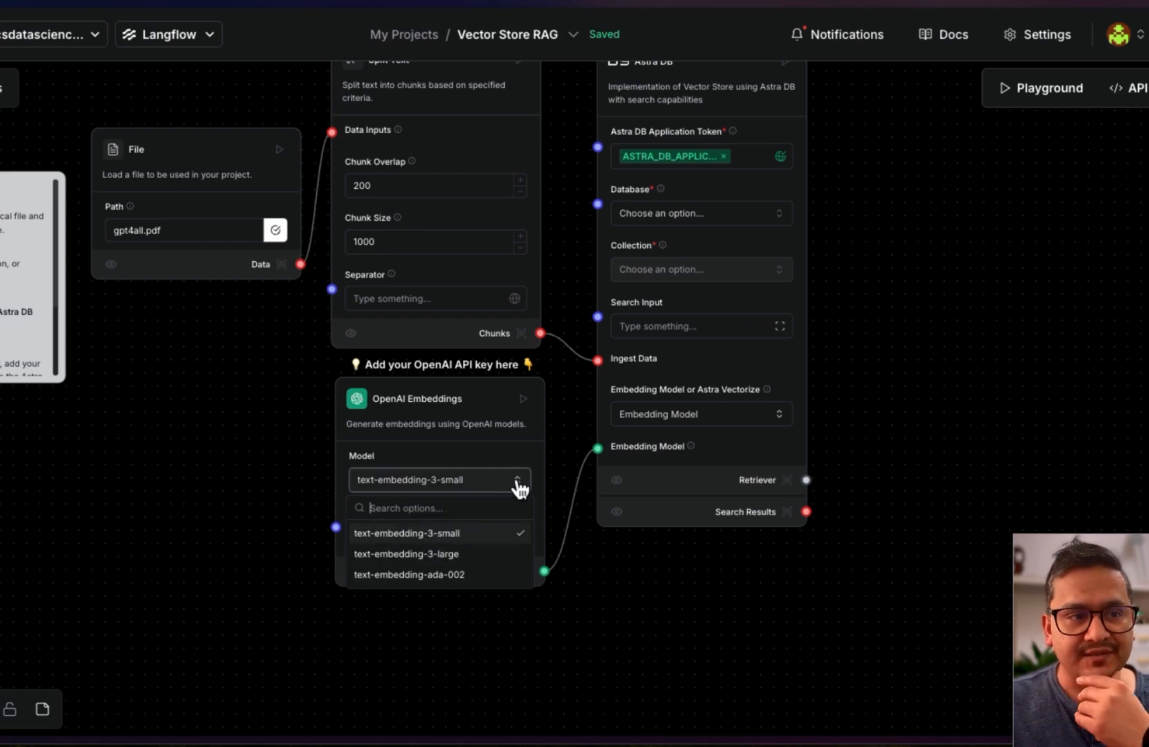
click(427, 534)
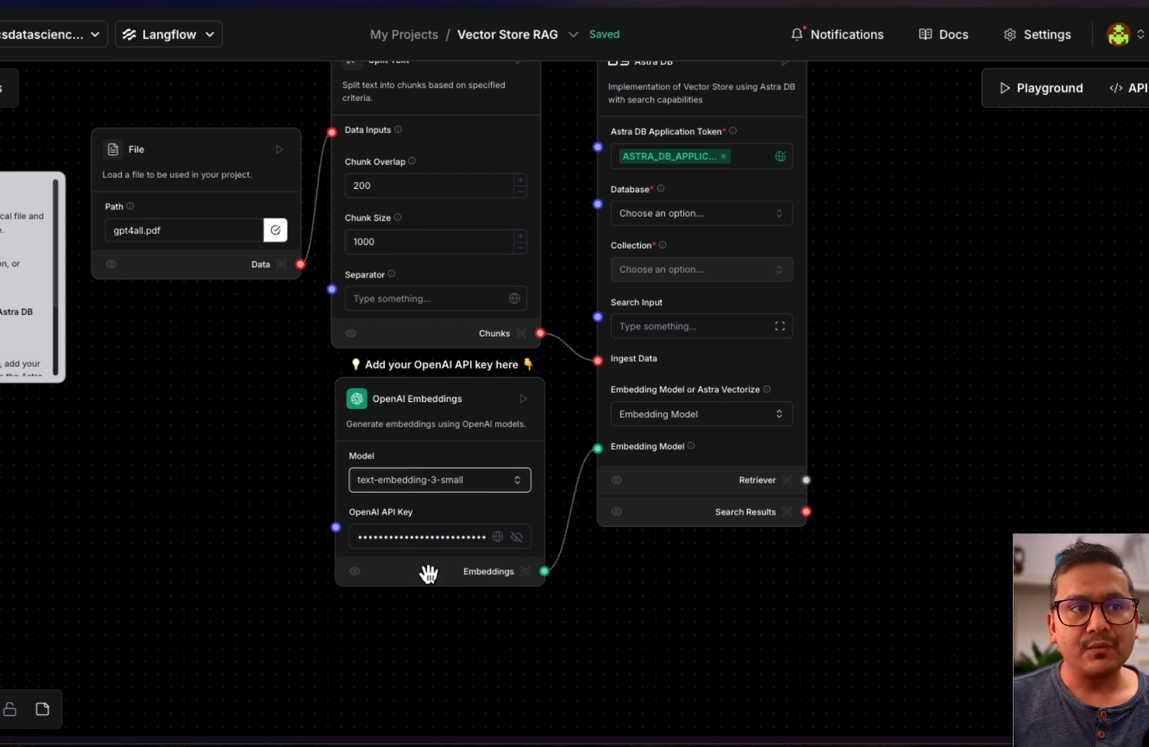
drag(275, 425, 248, 458)
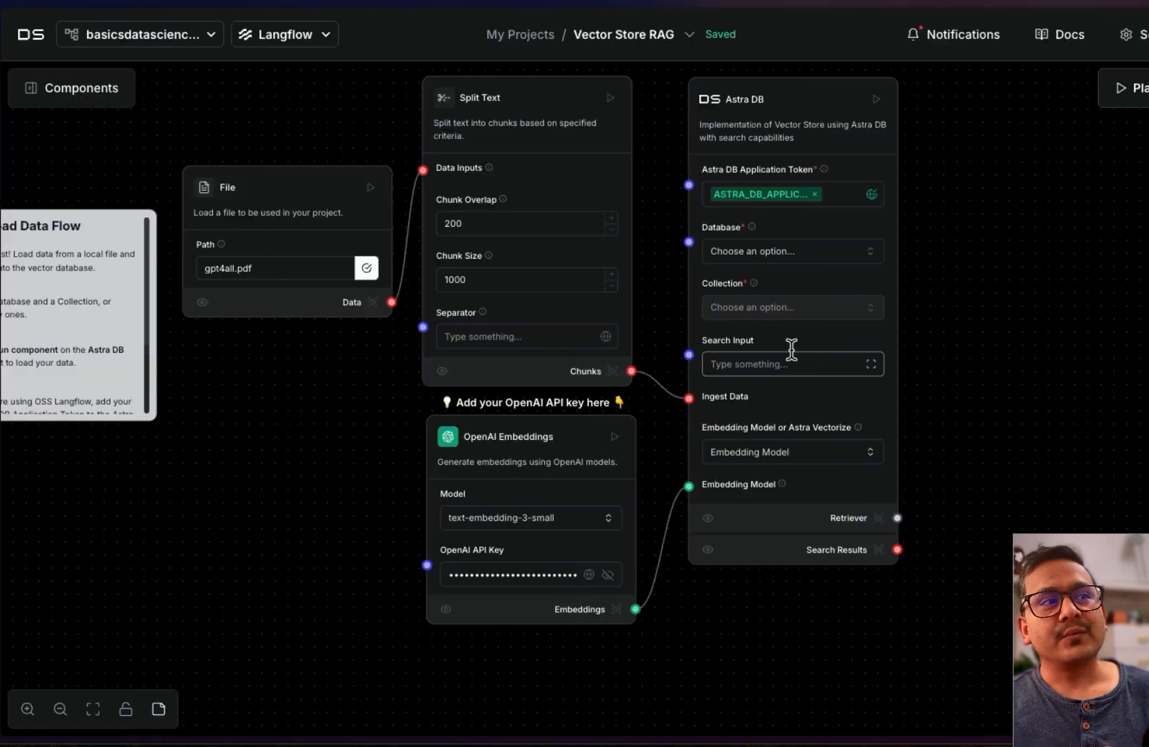
Browse the Vector Stores components, then show the Astra DB Database dropdown choices
click(72, 88)
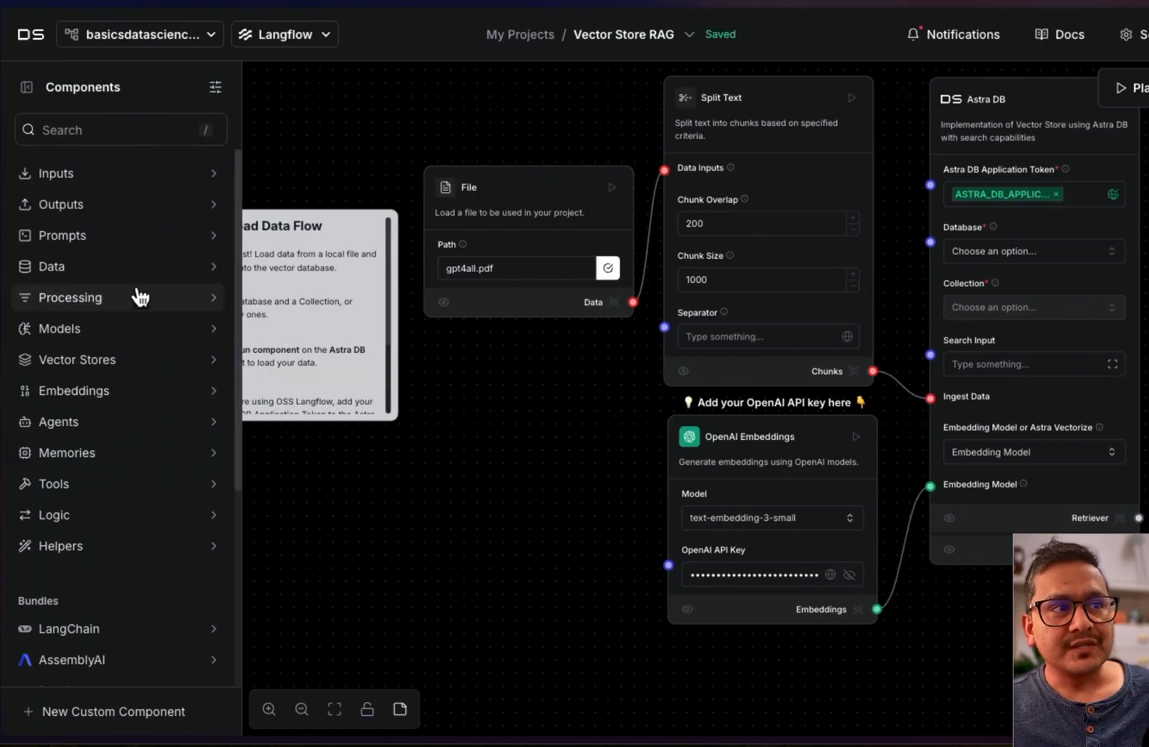
click(96, 360)
scroll(118, 472, down, 1)
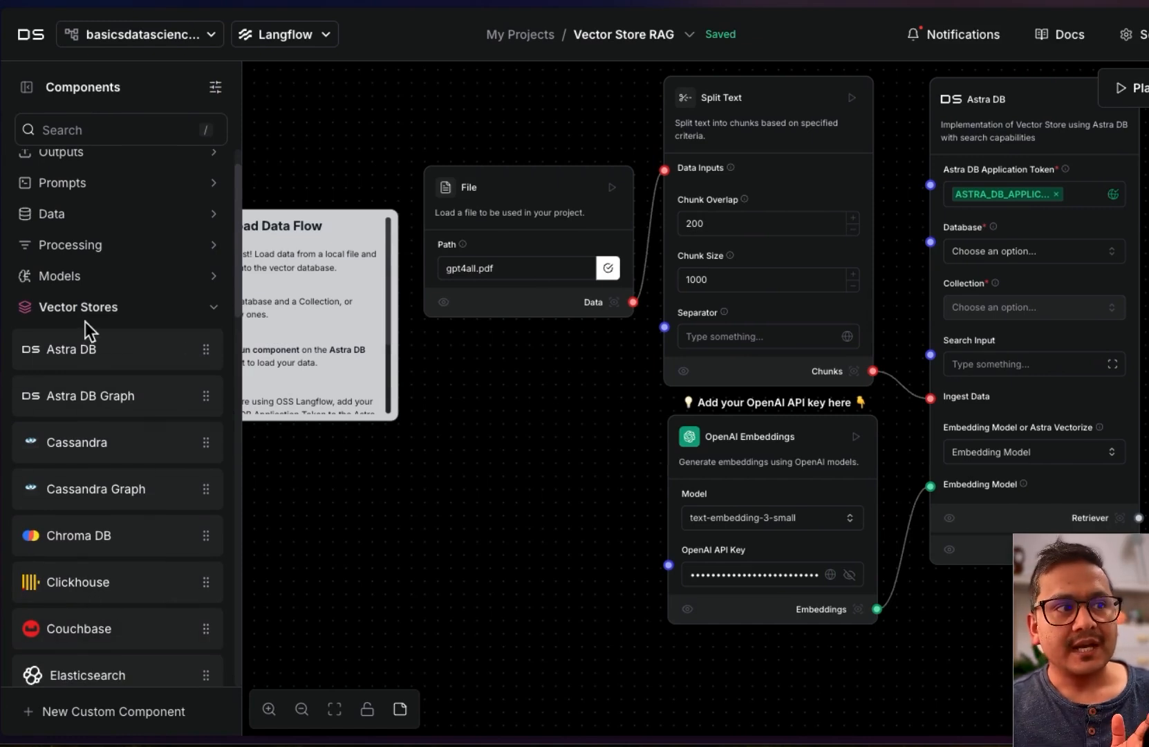
click(92, 318)
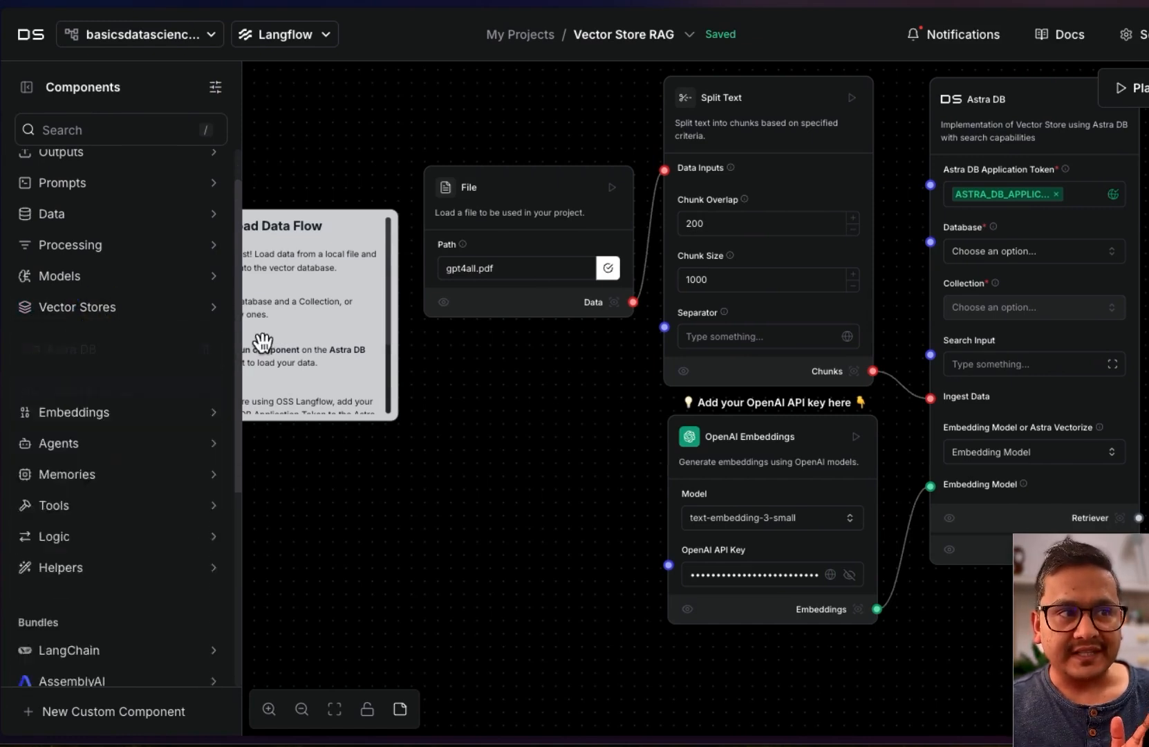
click(21, 89)
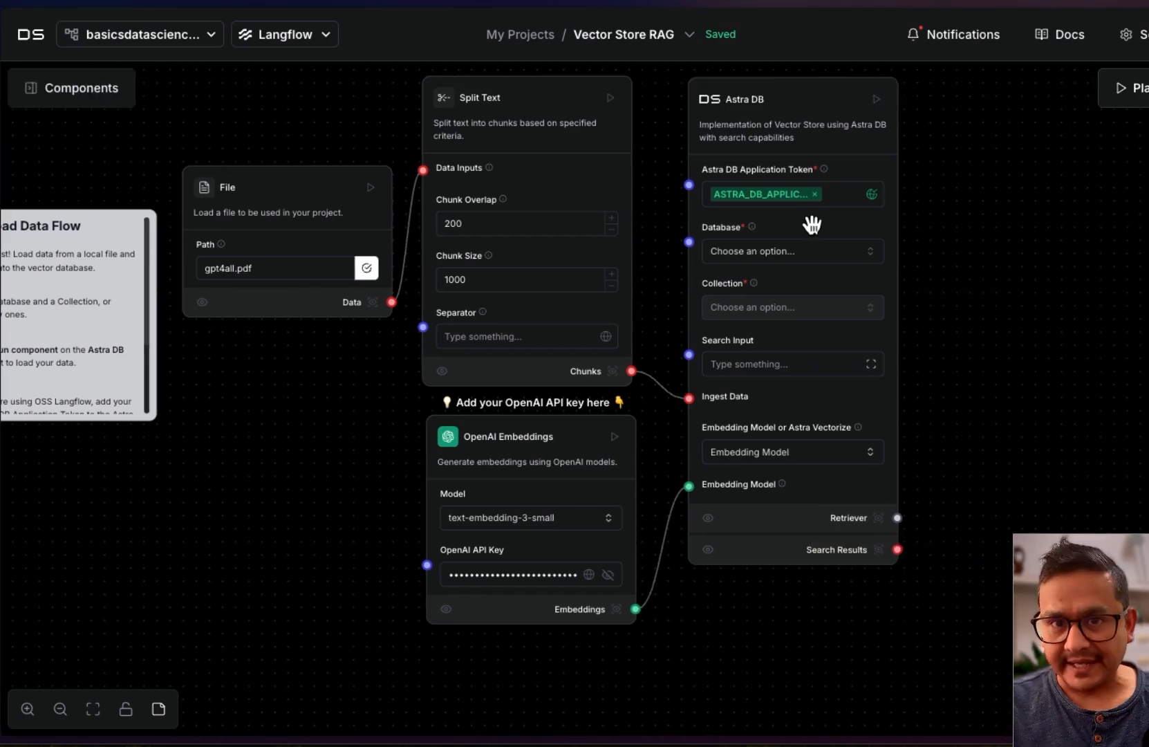
click(825, 251)
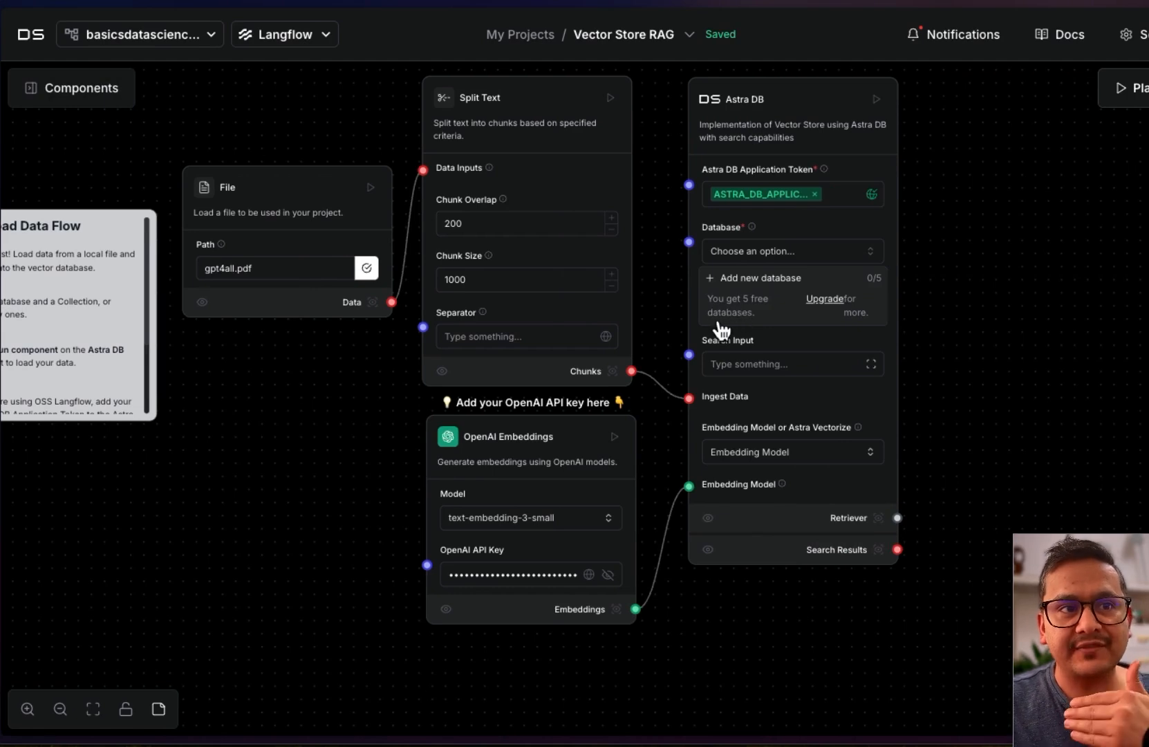
Start a new Astra database from the Database dropdown and name it database1
click(1024, 335)
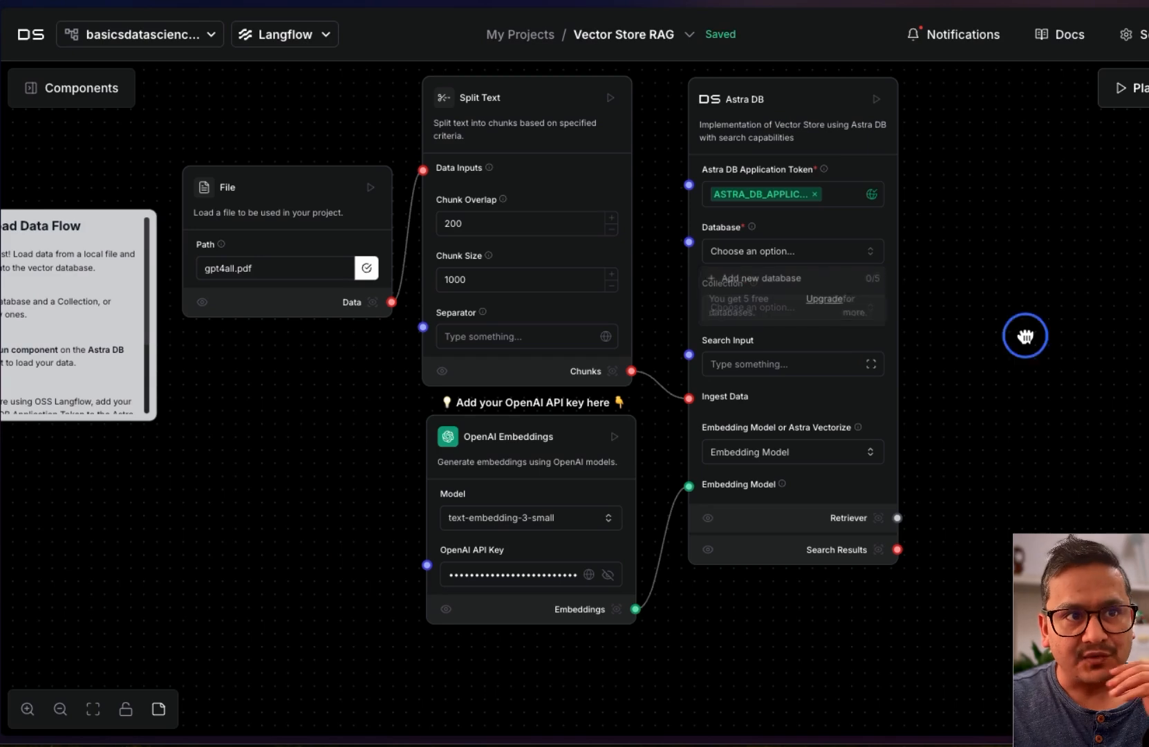
click(805, 252)
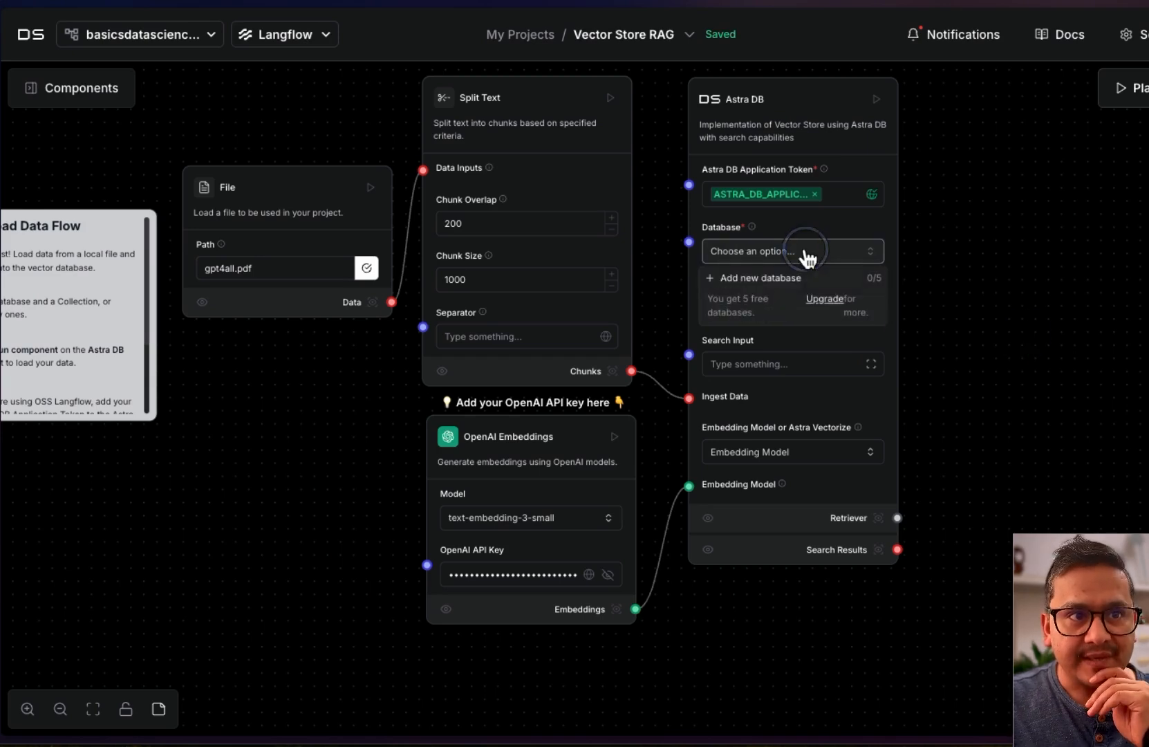
click(781, 279)
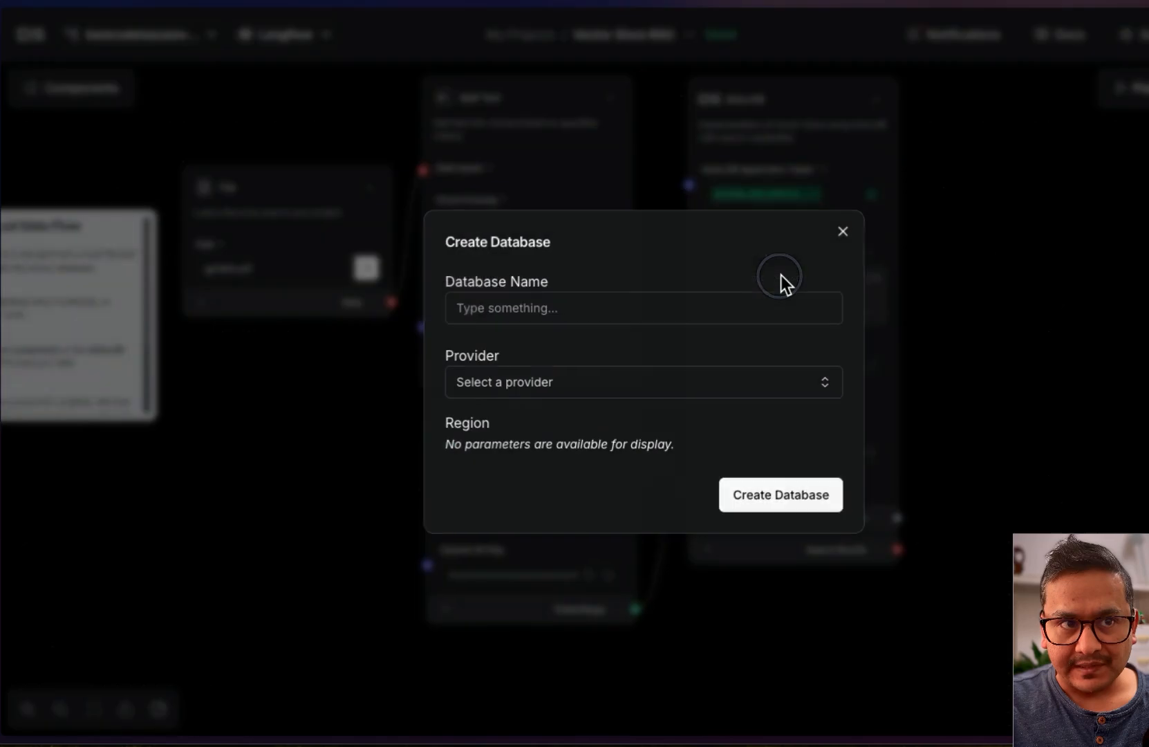
click(588, 313)
click(595, 357)
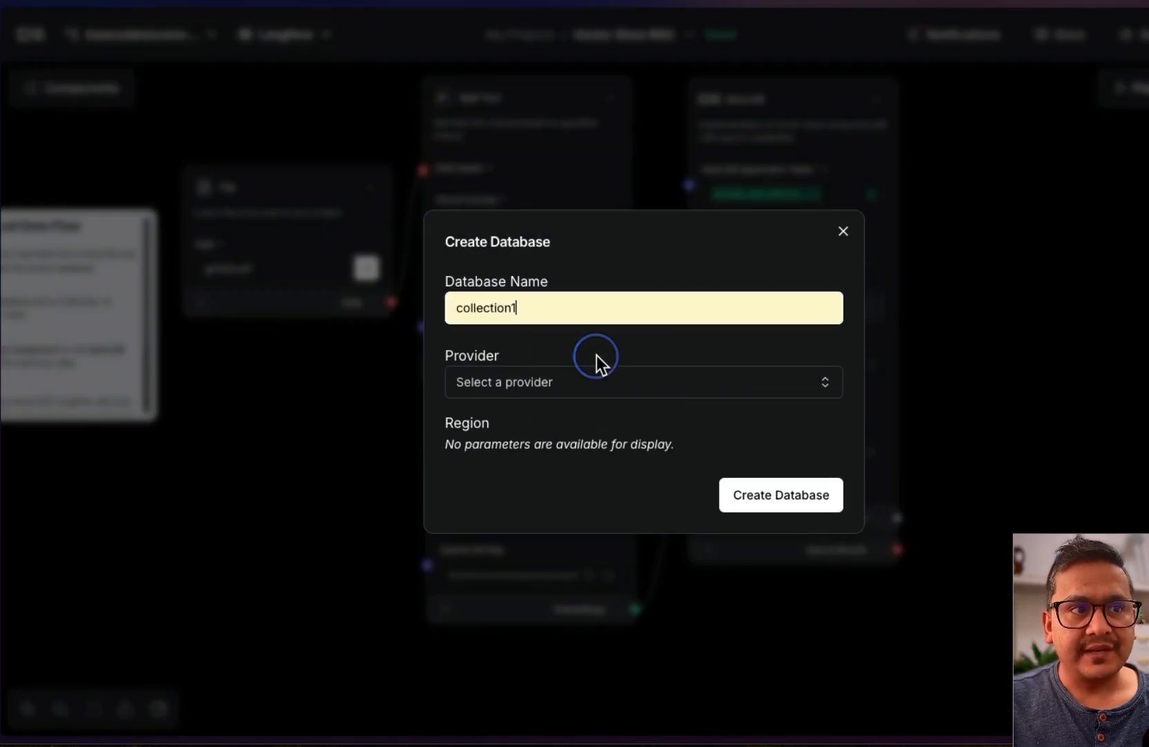
double_click(549, 314)
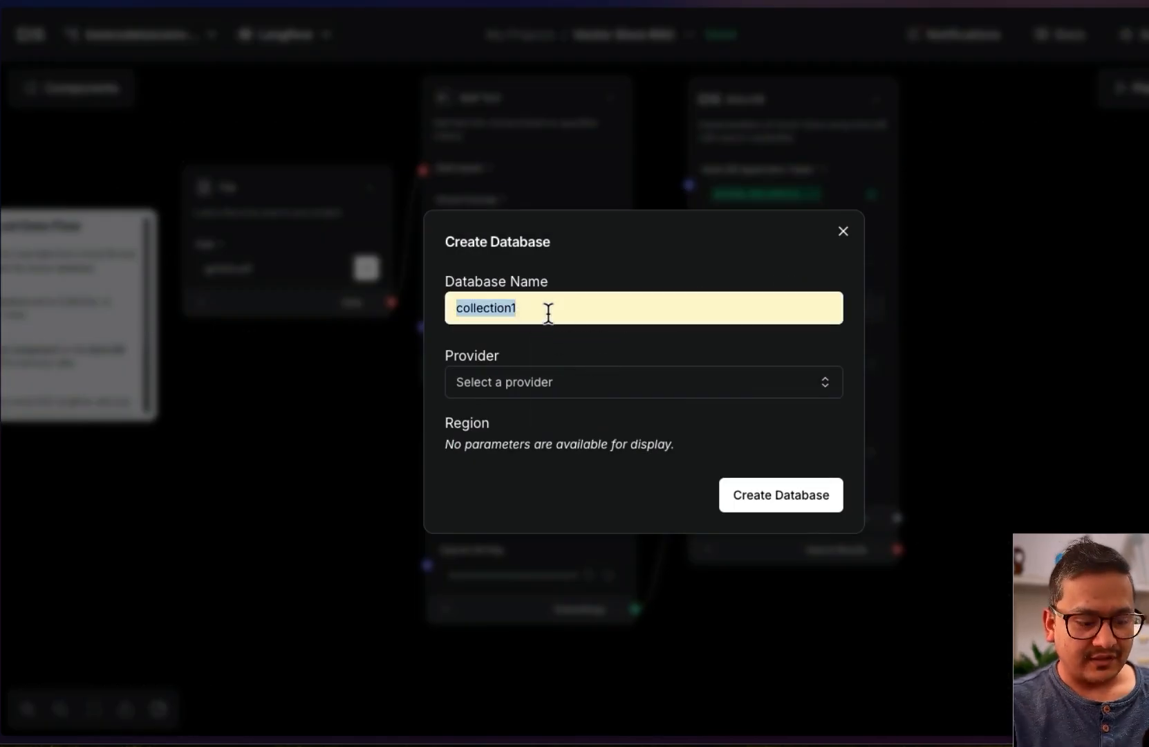
text(database1)
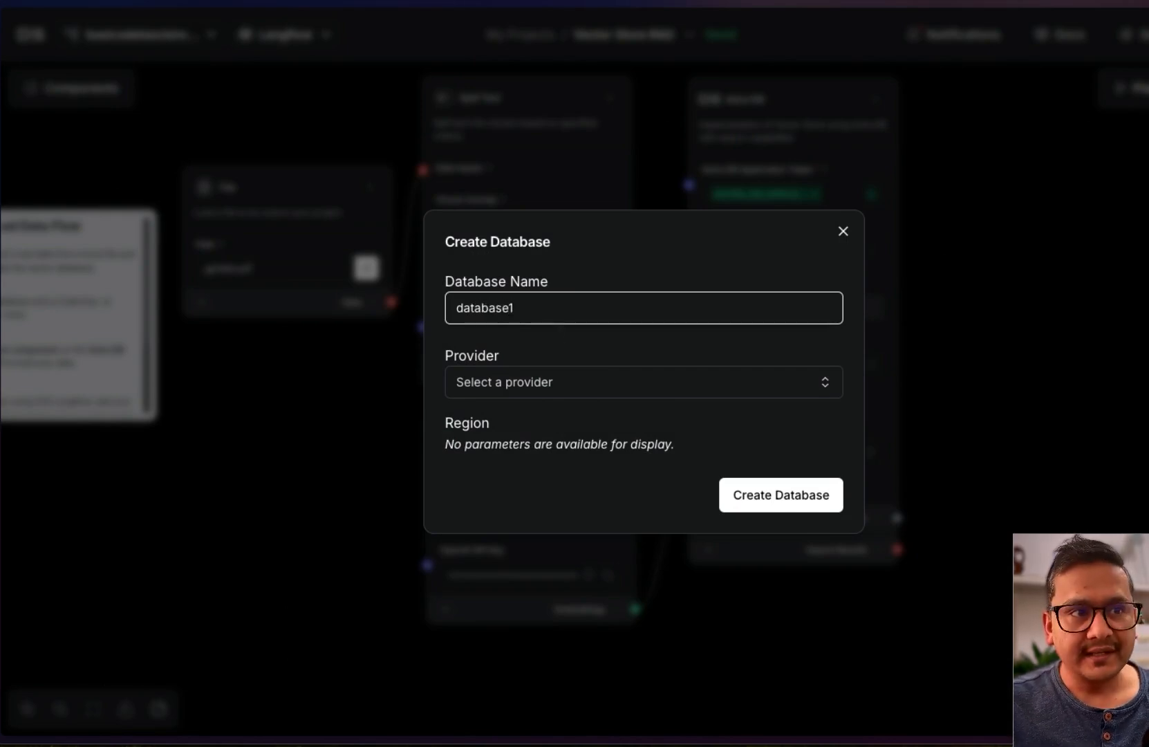
Choose Amazon Web Services in us-east-2, create the database, and decline saving the password
click(546, 386)
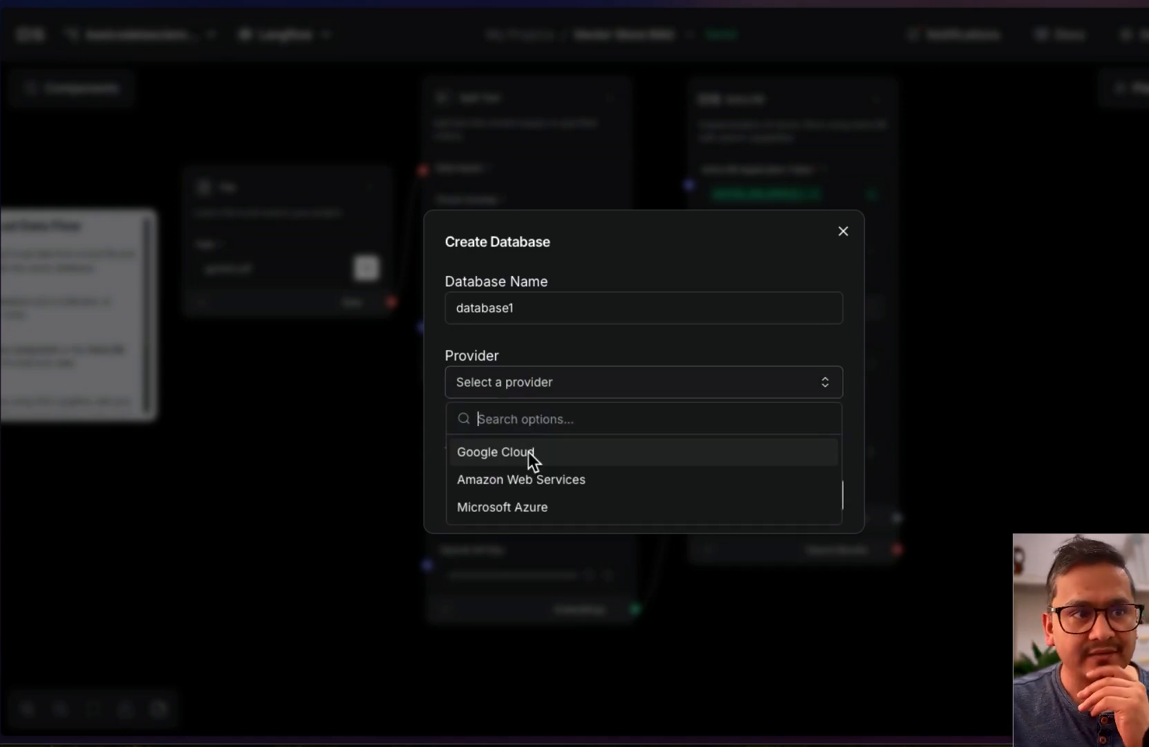
click(539, 481)
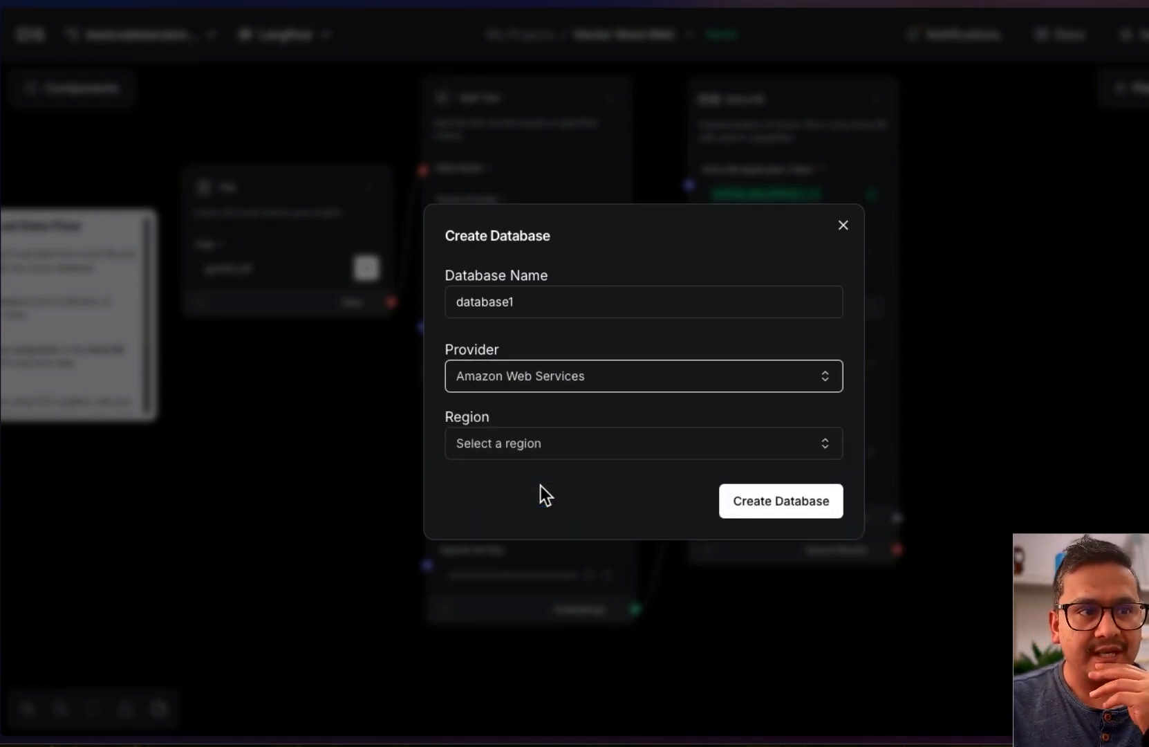
click(505, 453)
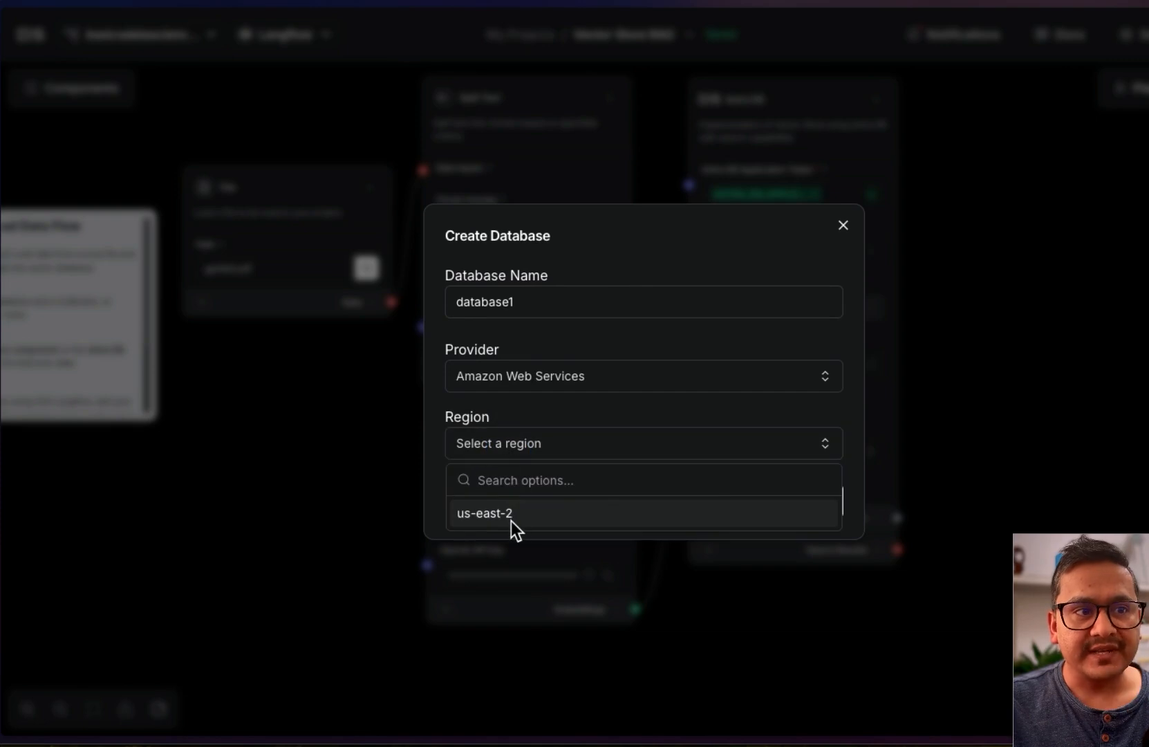
click(509, 518)
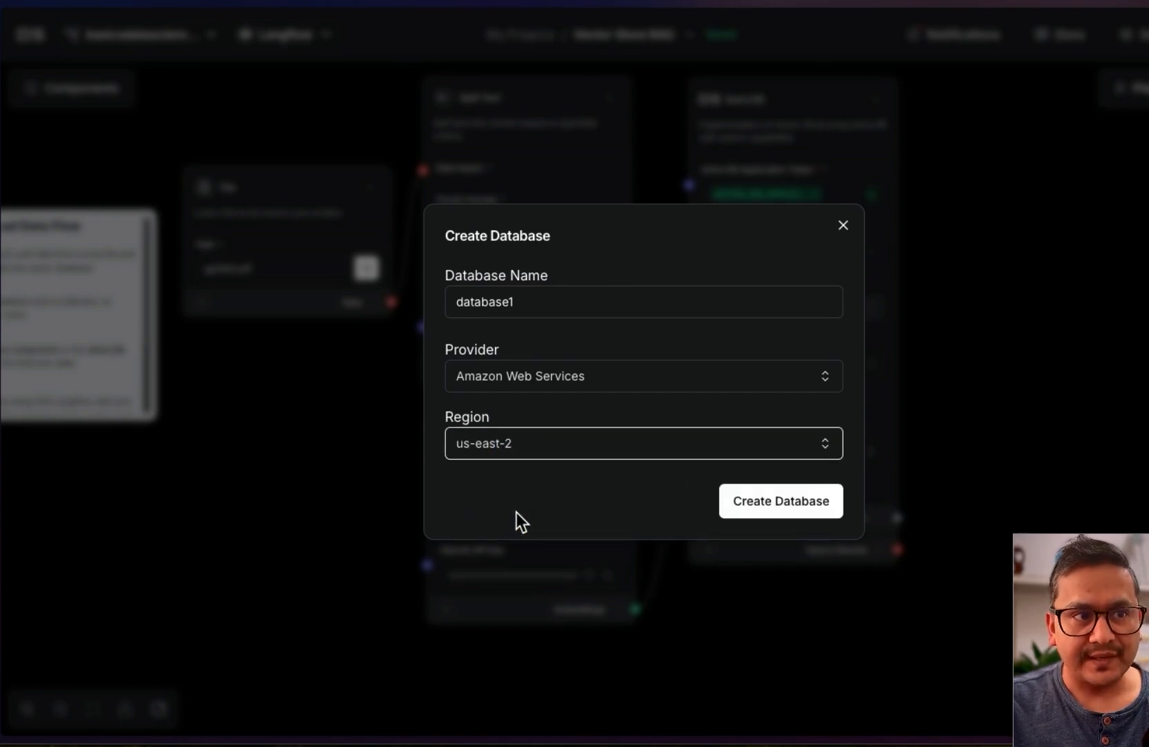
click(758, 505)
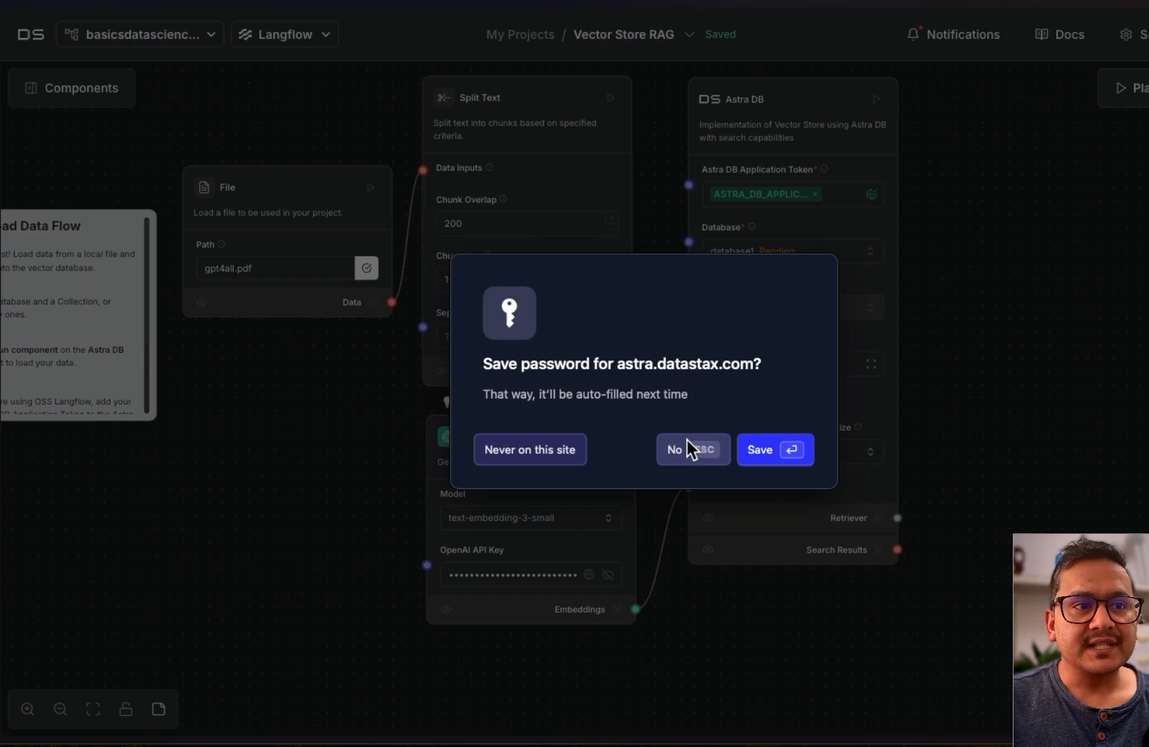
click(687, 447)
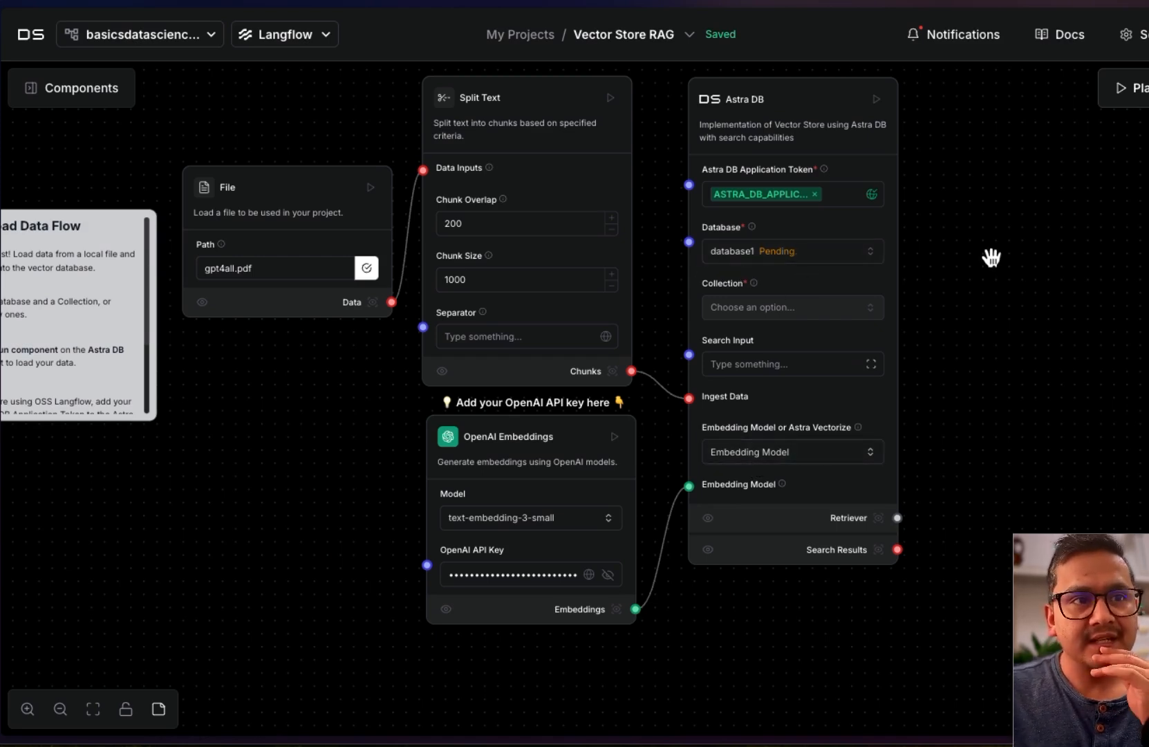
drag(992, 257, 1148, 488)
Pan to the Retriever Flow and select its Chat Input component
mouse_move(524, 200)
mouse_down()
mouse_move(529, 287)
mouse_move(771, 578)
mouse_move(788, 649)
mouse_move(877, 649)
mouse_move(767, 605)
mouse_up()
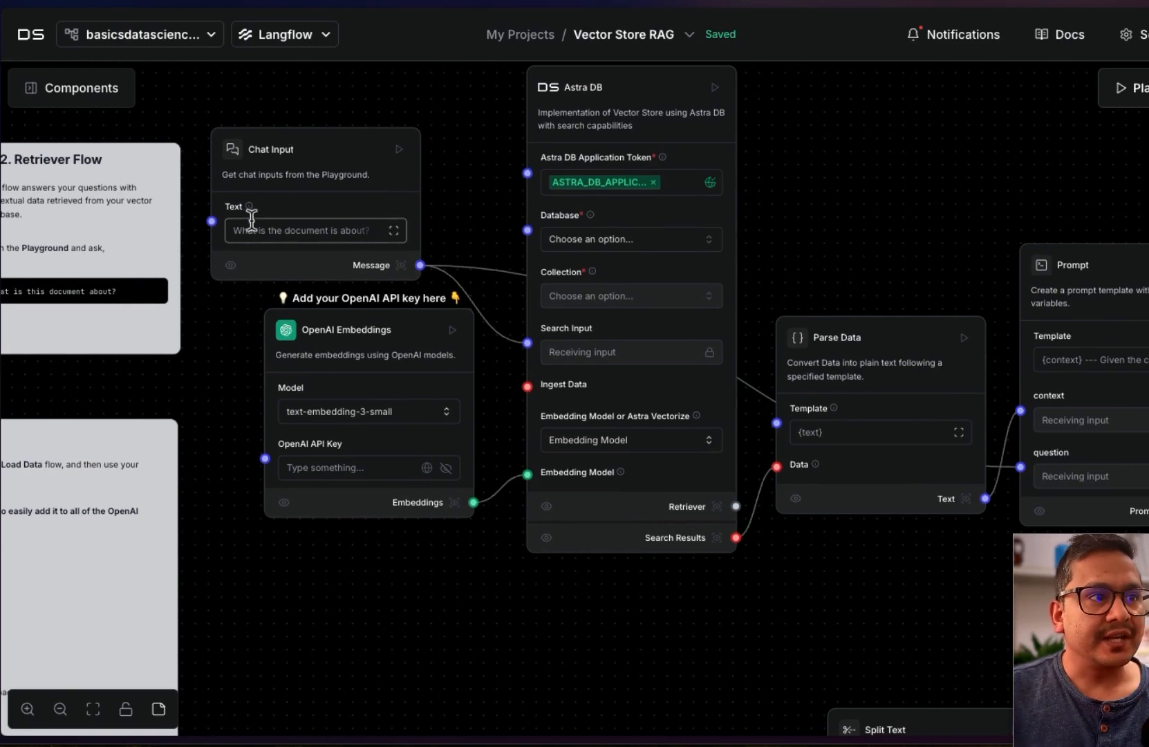
click(322, 235)
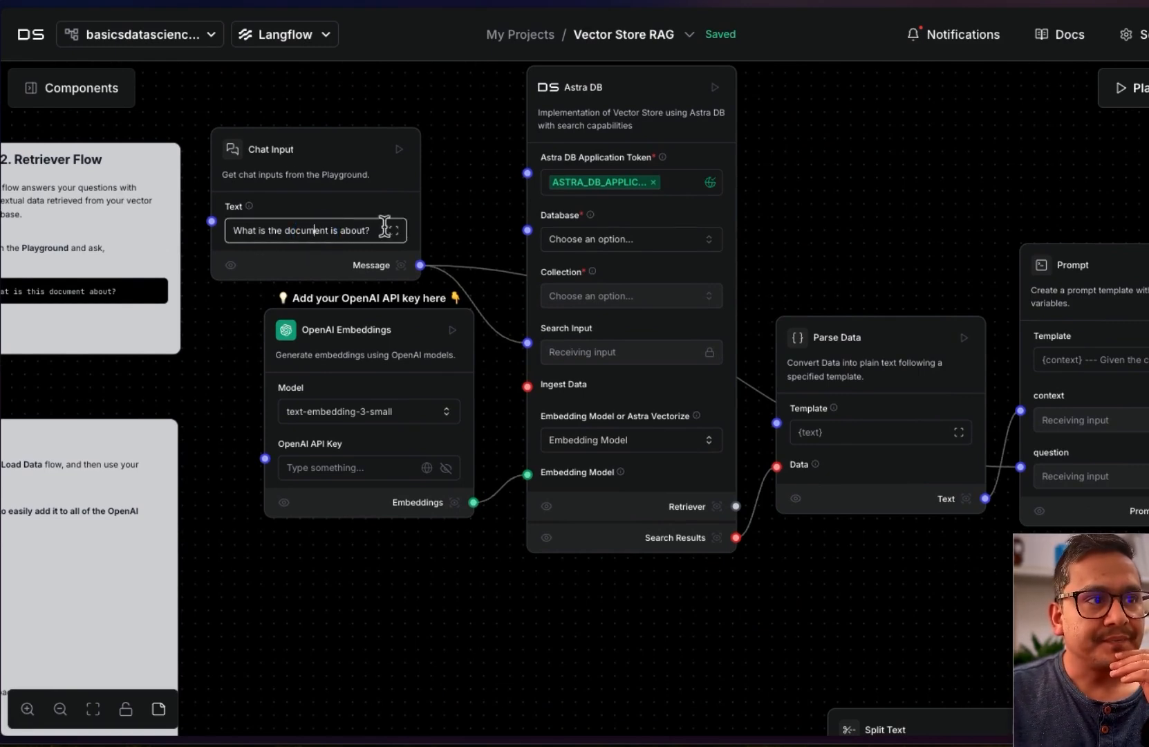
click(318, 146)
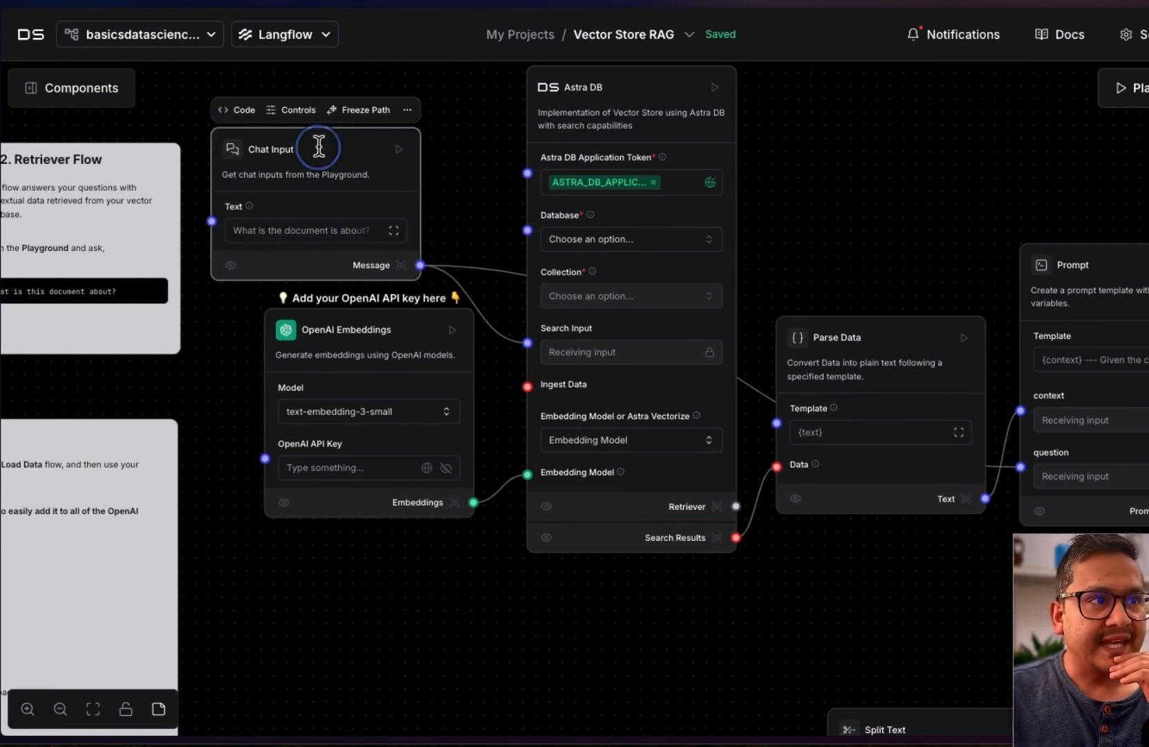
Replace the Chat Input's Text value with 'Summarize the document.' in its Controls settings
click(298, 112)
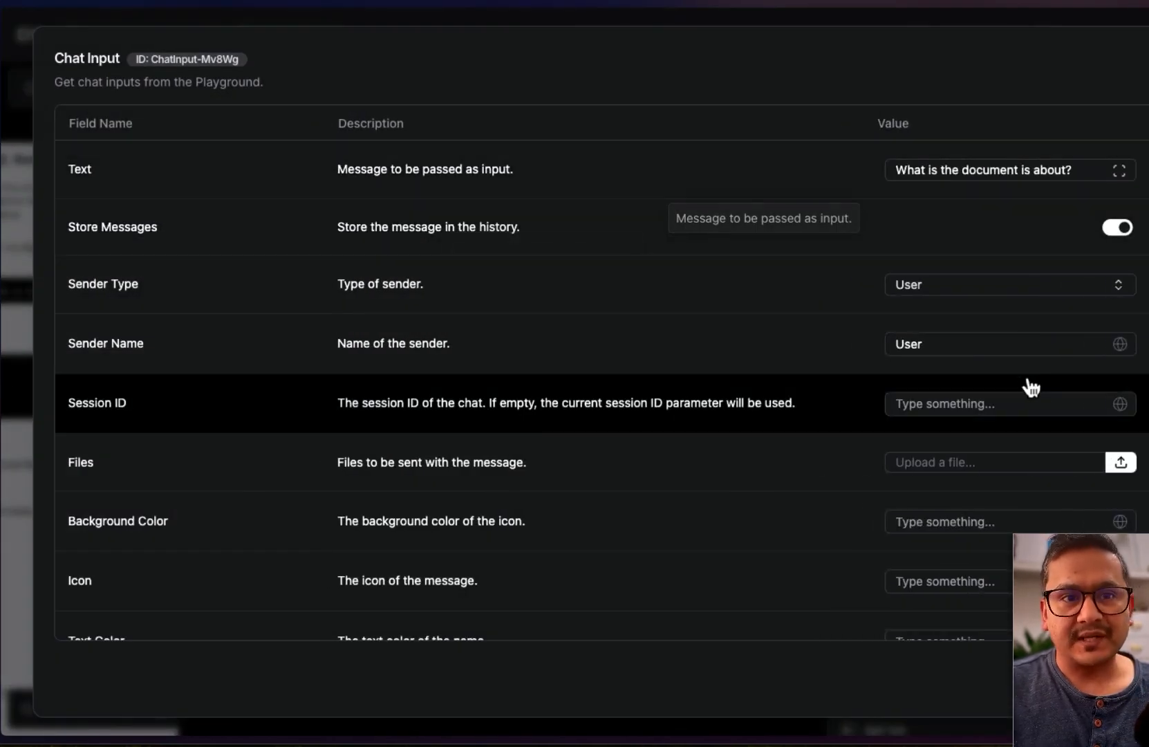
click(1079, 169)
drag(1078, 169, 963, 169)
drag(1072, 168, 888, 170)
text(Wh)
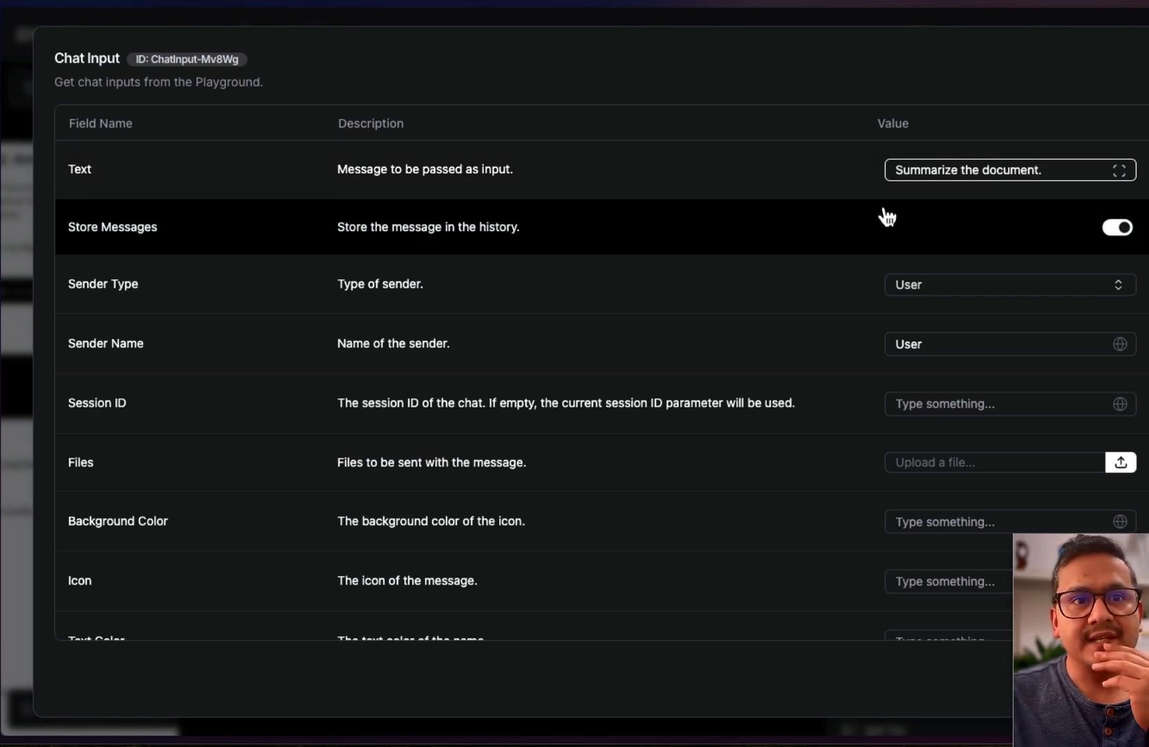
click(1119, 679)
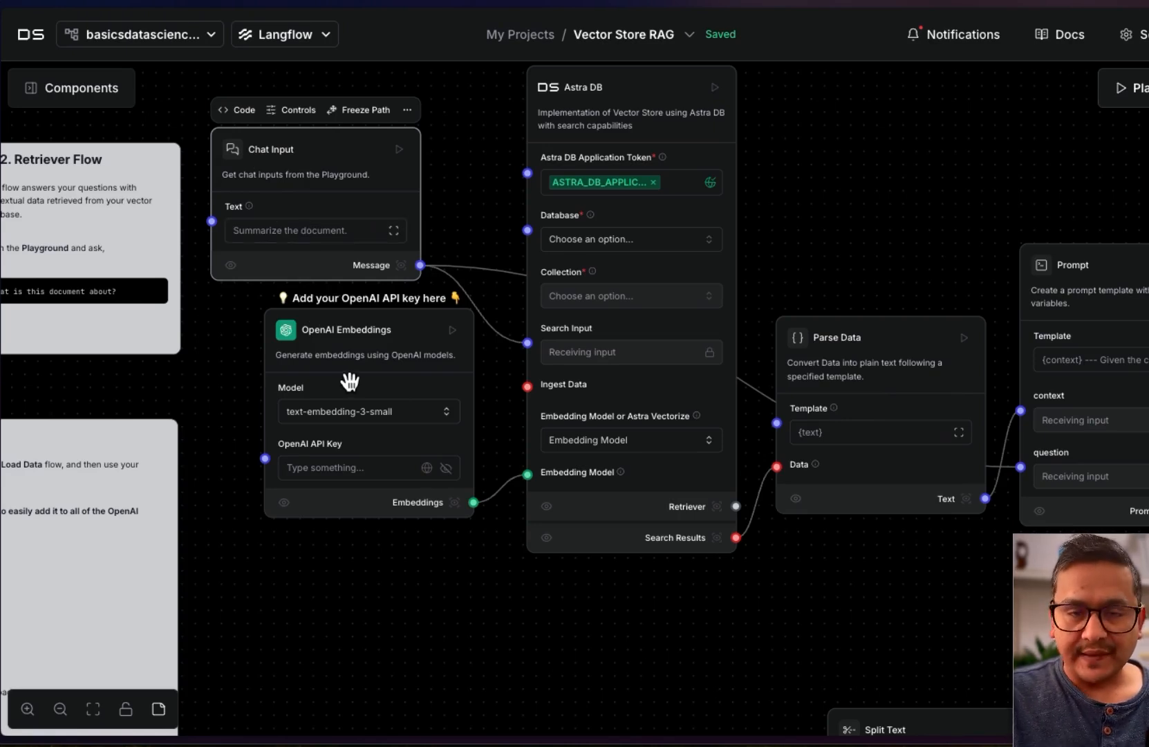
Paste the OpenAI API key into the retriever flow's OpenAI Embeddings API Key field
click(333, 467)
key(super+Tab)
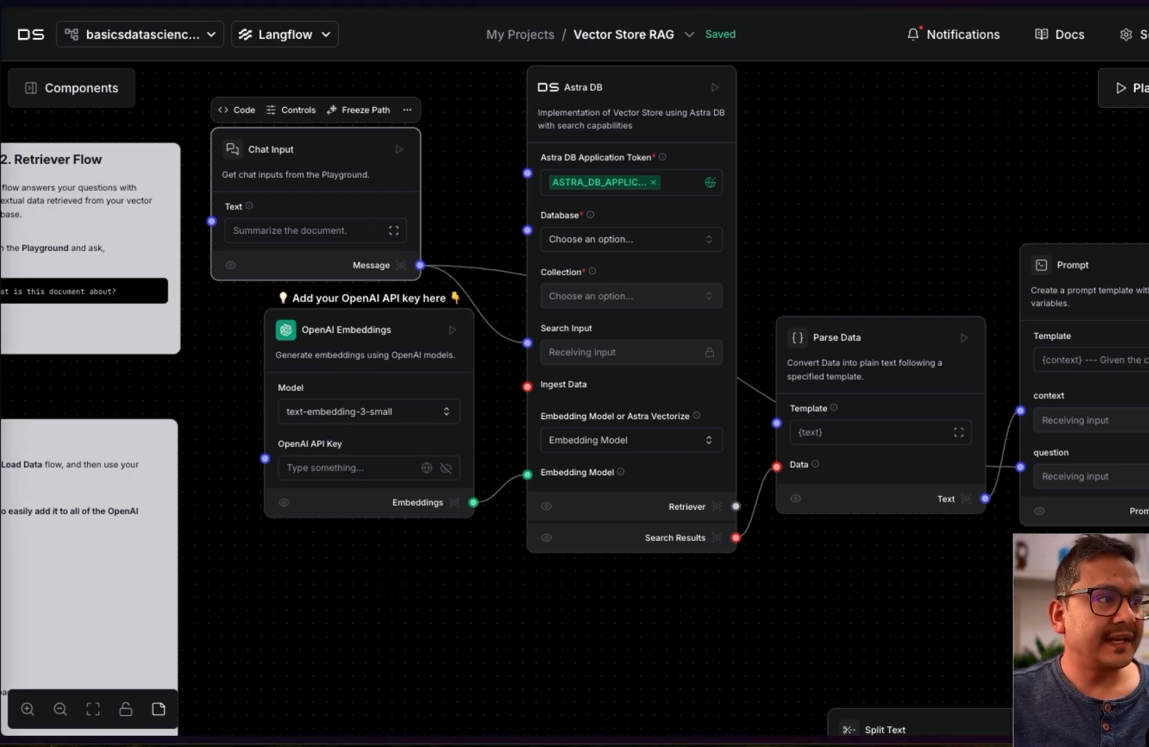
click(327, 475)
key(ctrl+v)
click(464, 601)
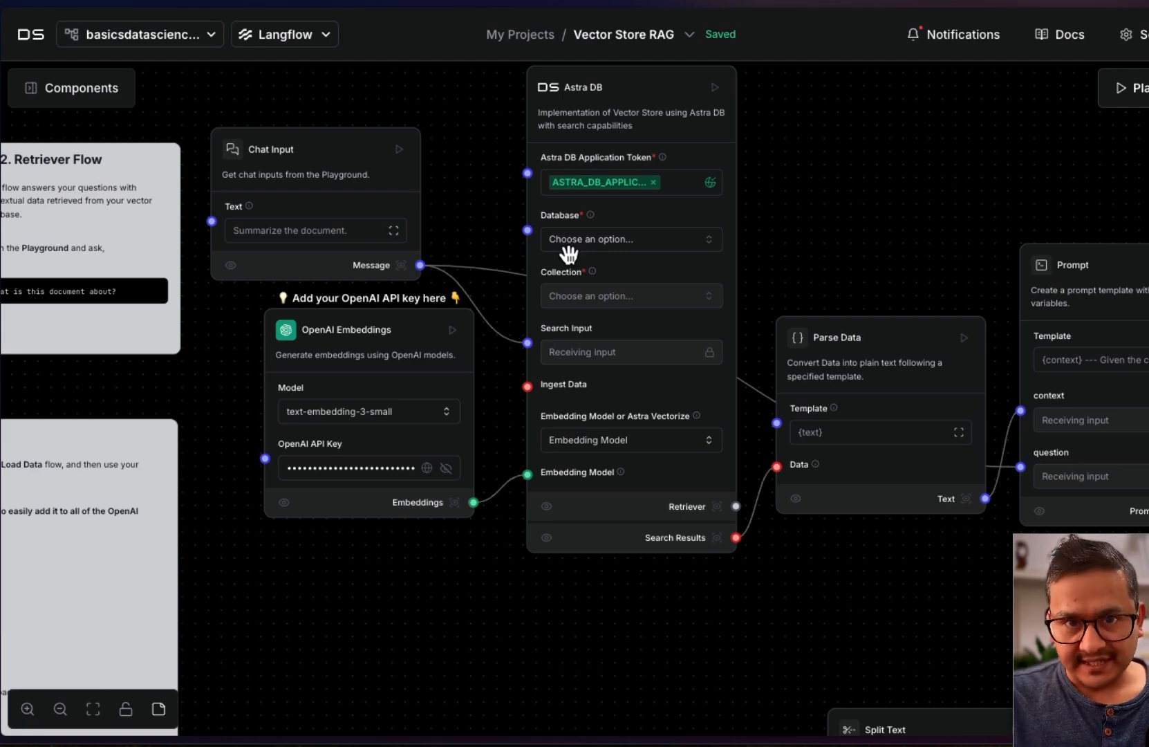
Rearrange the Astra DB and Prompt nodes and pan toward the OpenAI component
drag(860, 585, 765, 595)
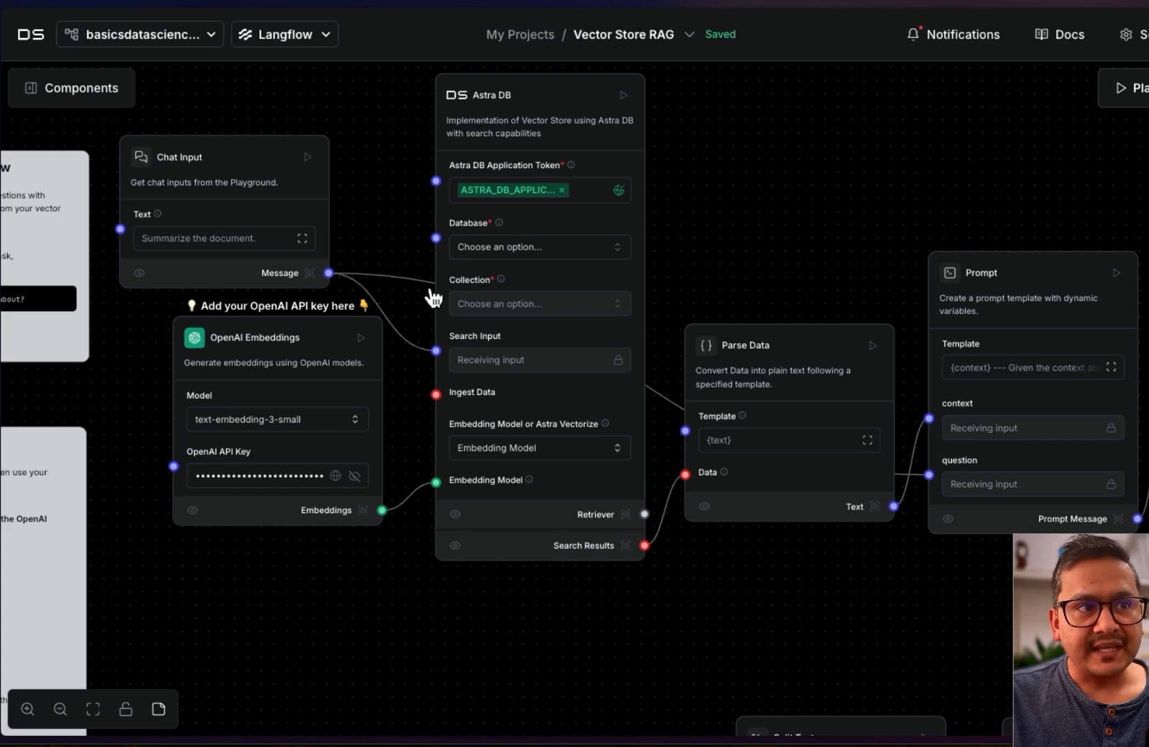
drag(434, 298, 432, 304)
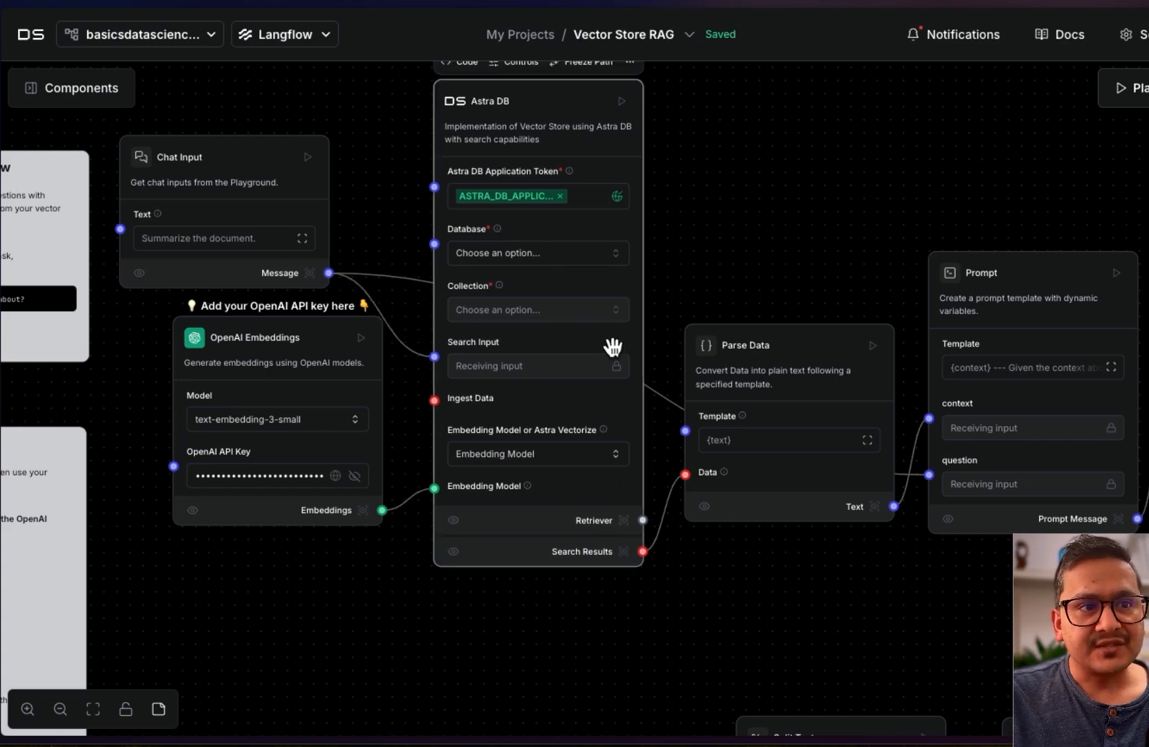
drag(997, 463, 1031, 386)
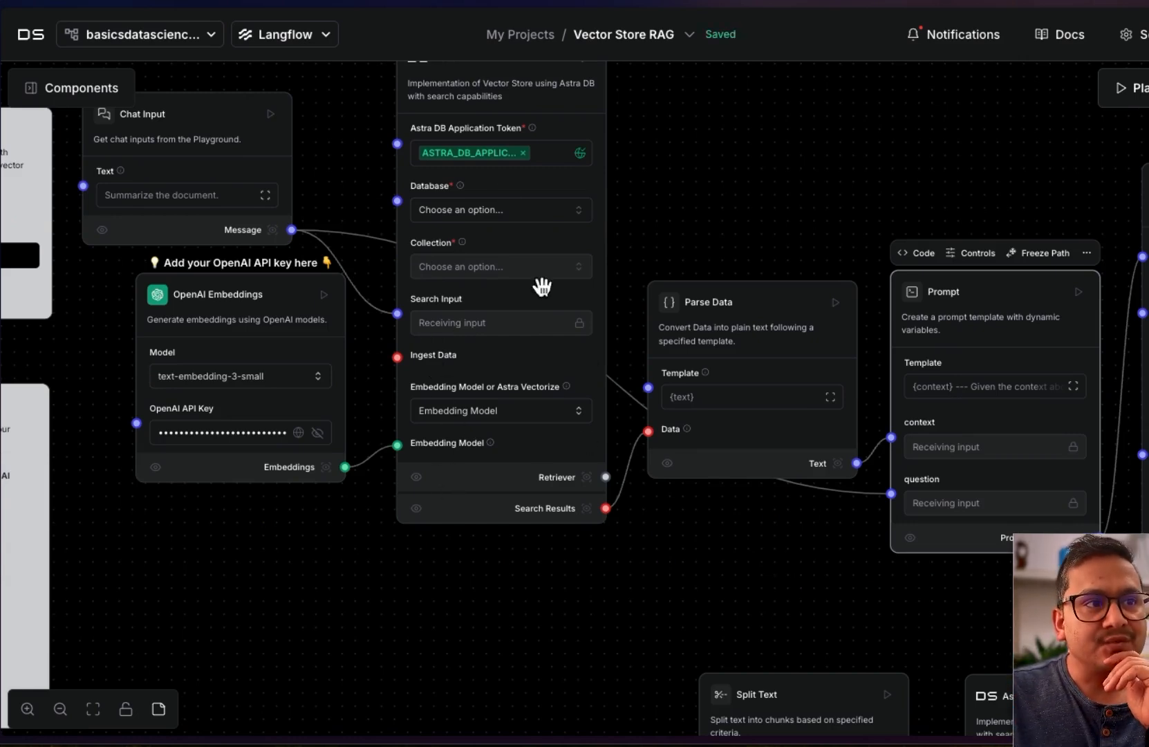
drag(658, 564, 572, 641)
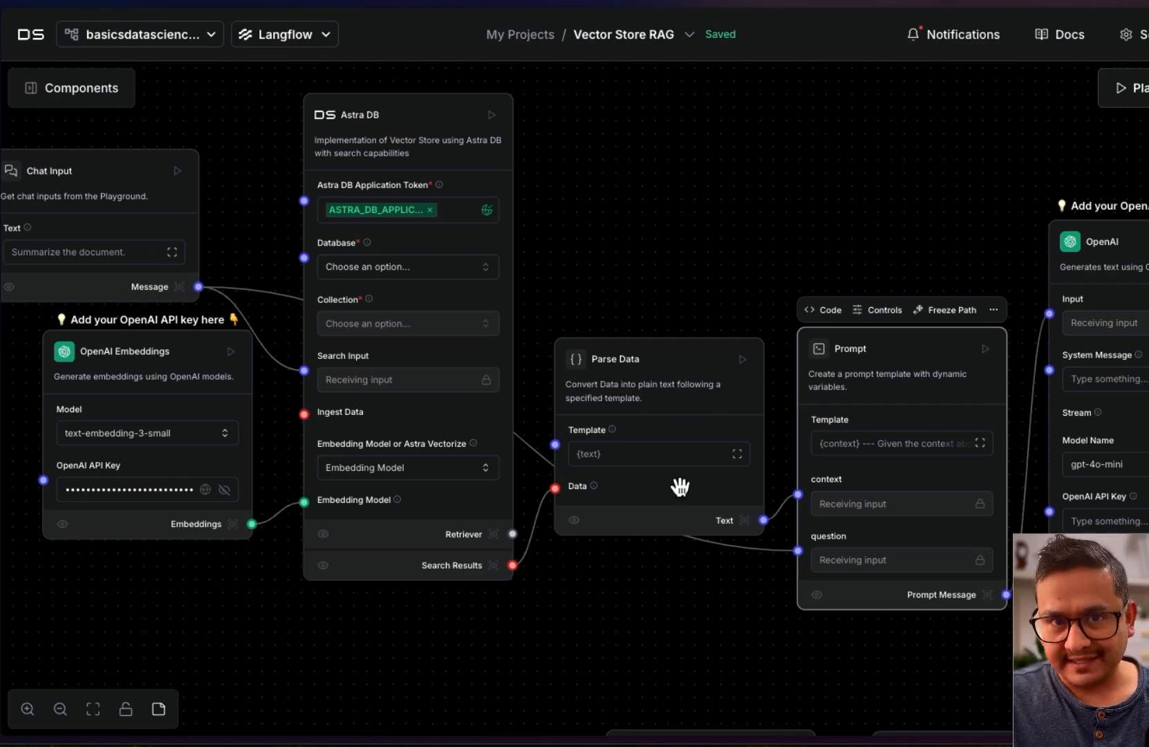
drag(682, 600, 587, 545)
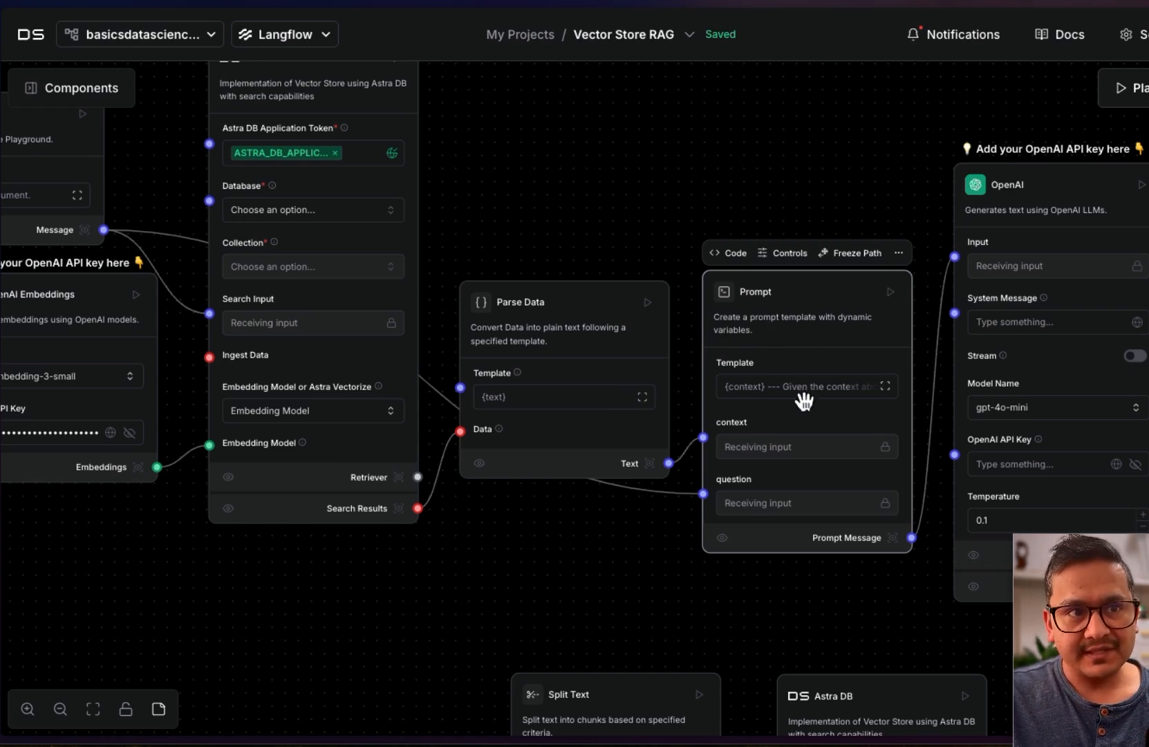
click(778, 388)
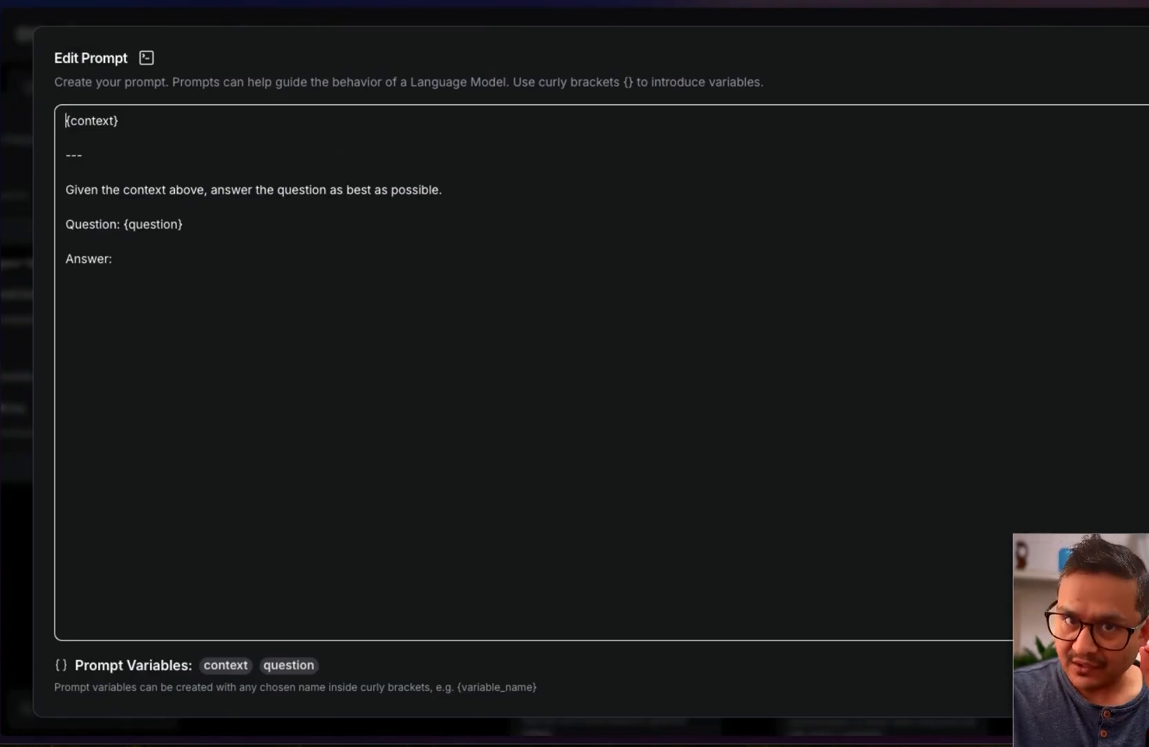
click(1119, 676)
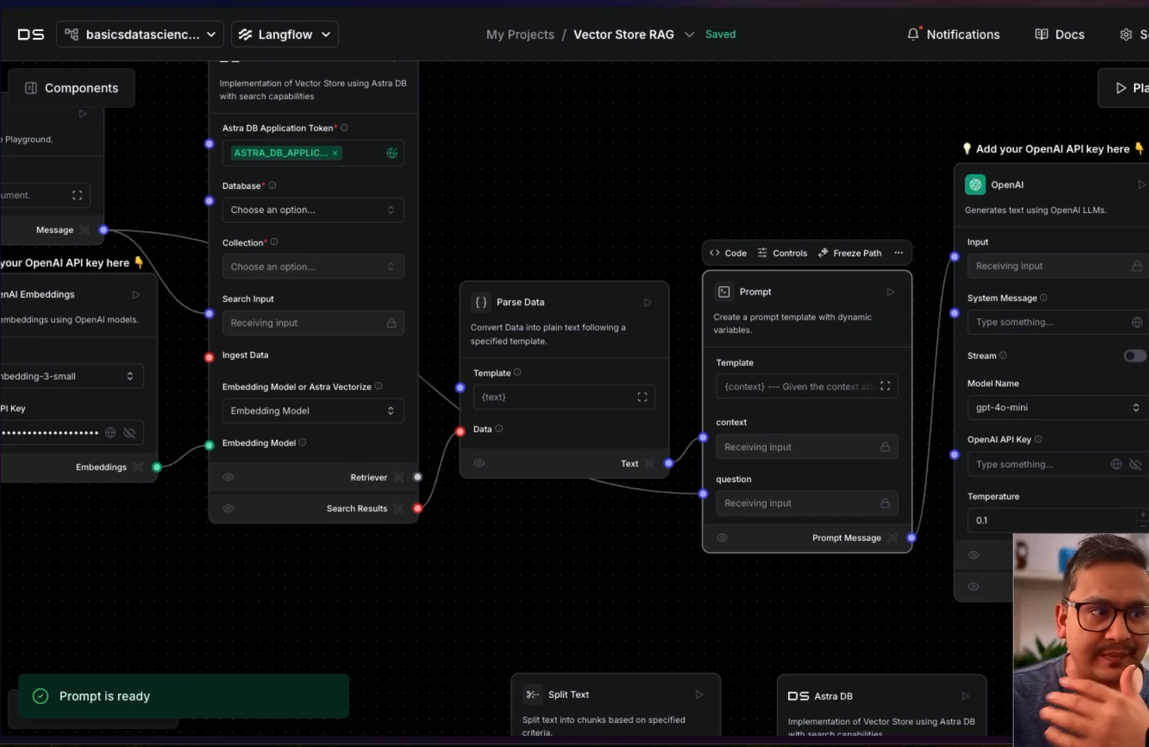
Paste the OpenAI API key into the gpt-4o-mini OpenAI model component
drag(744, 614, 591, 552)
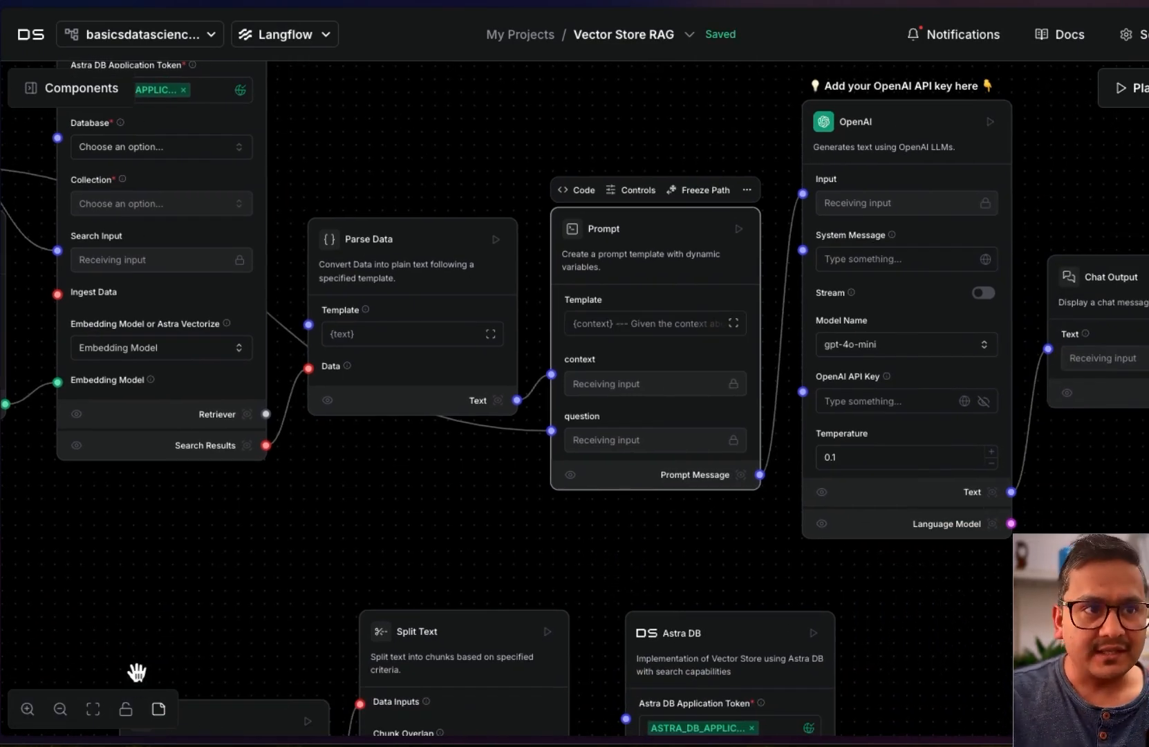
drag(919, 303, 915, 333)
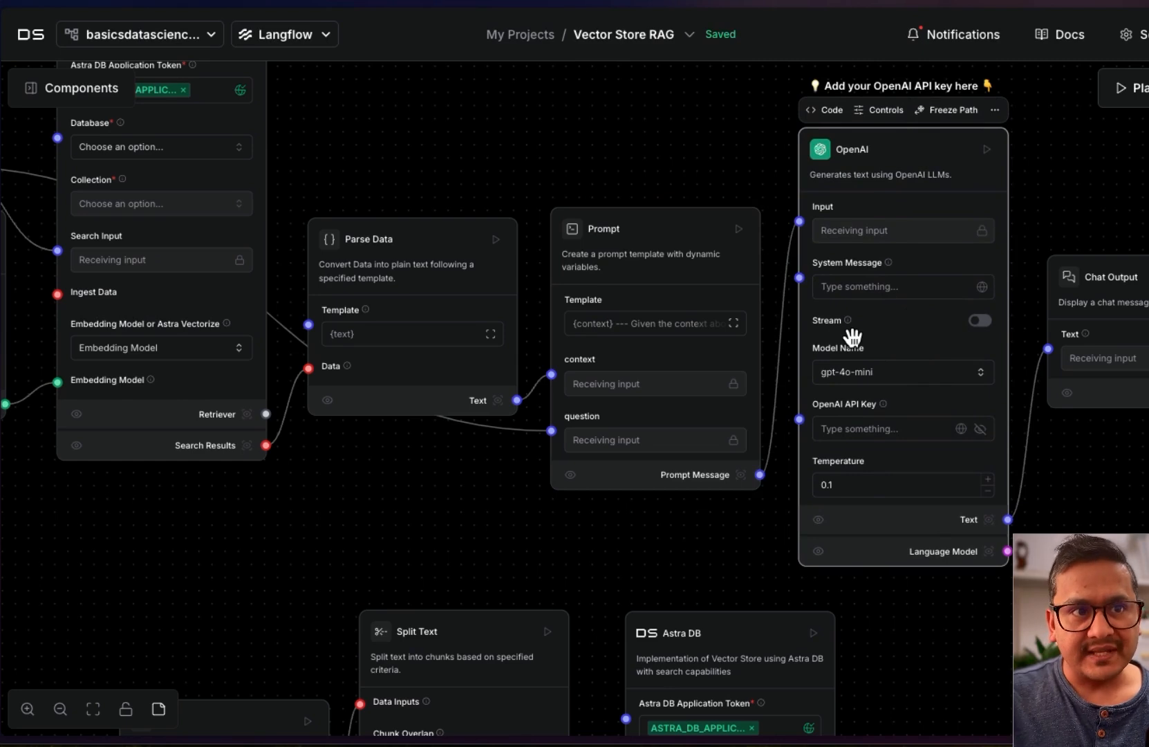
click(854, 430)
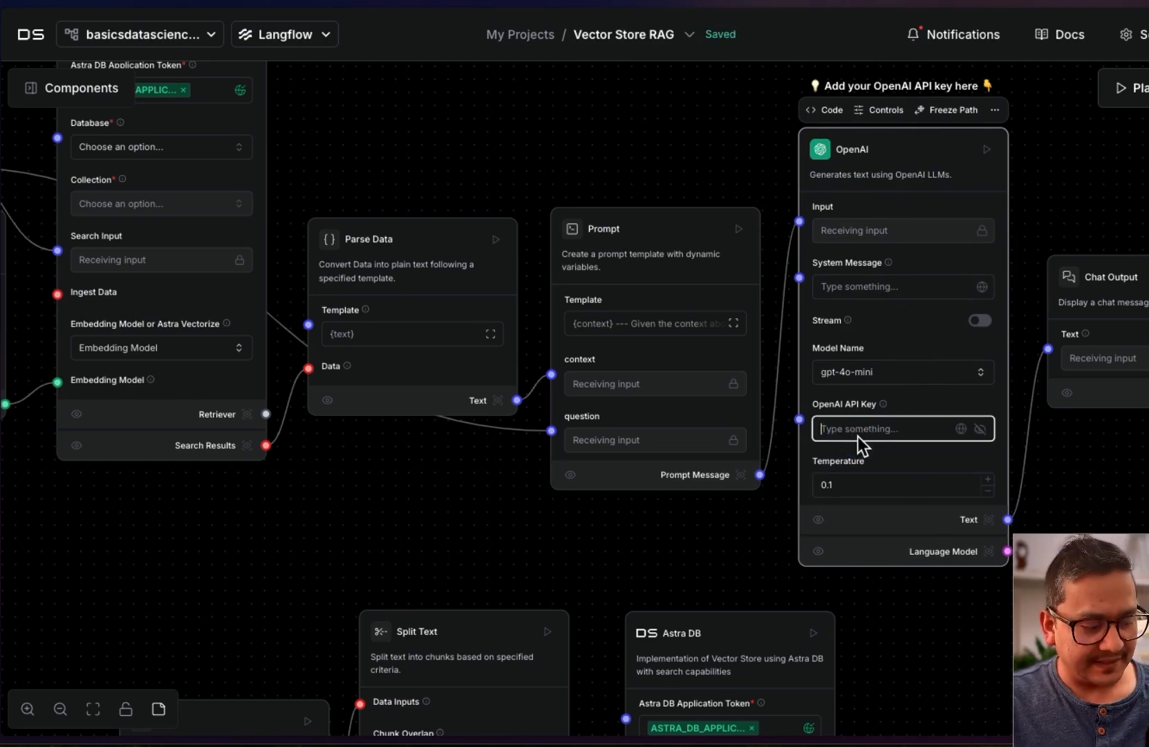
key(ctrl+v)
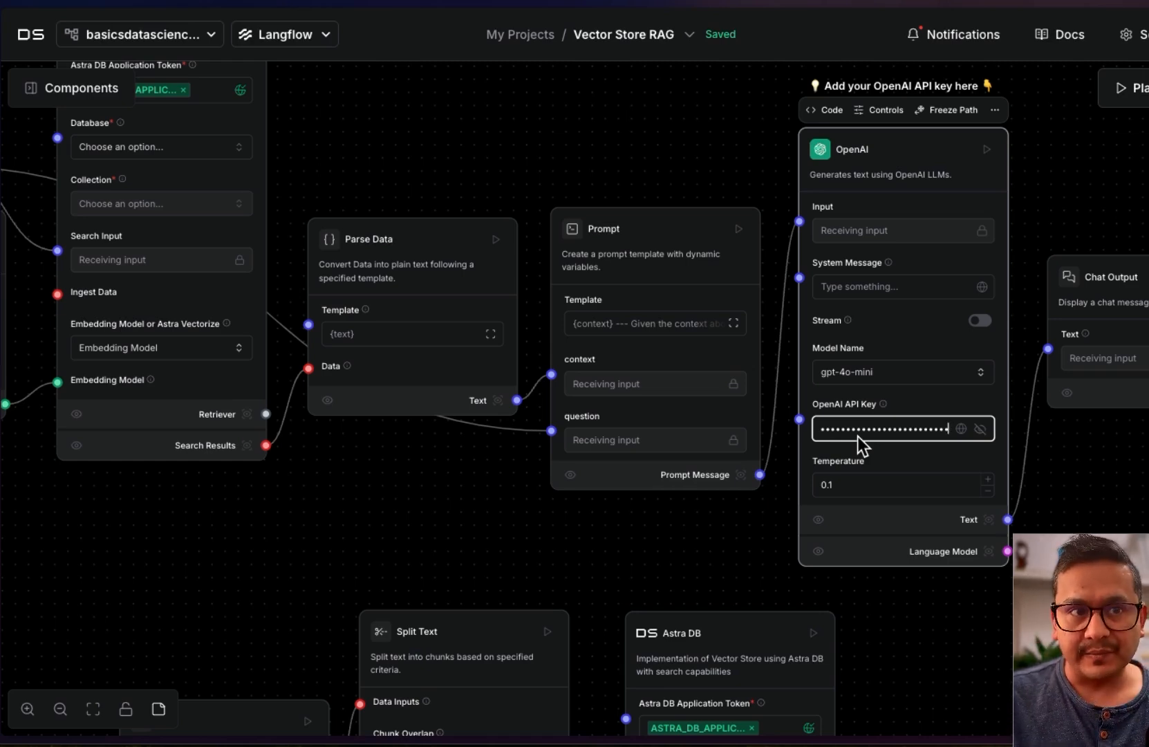
click(840, 123)
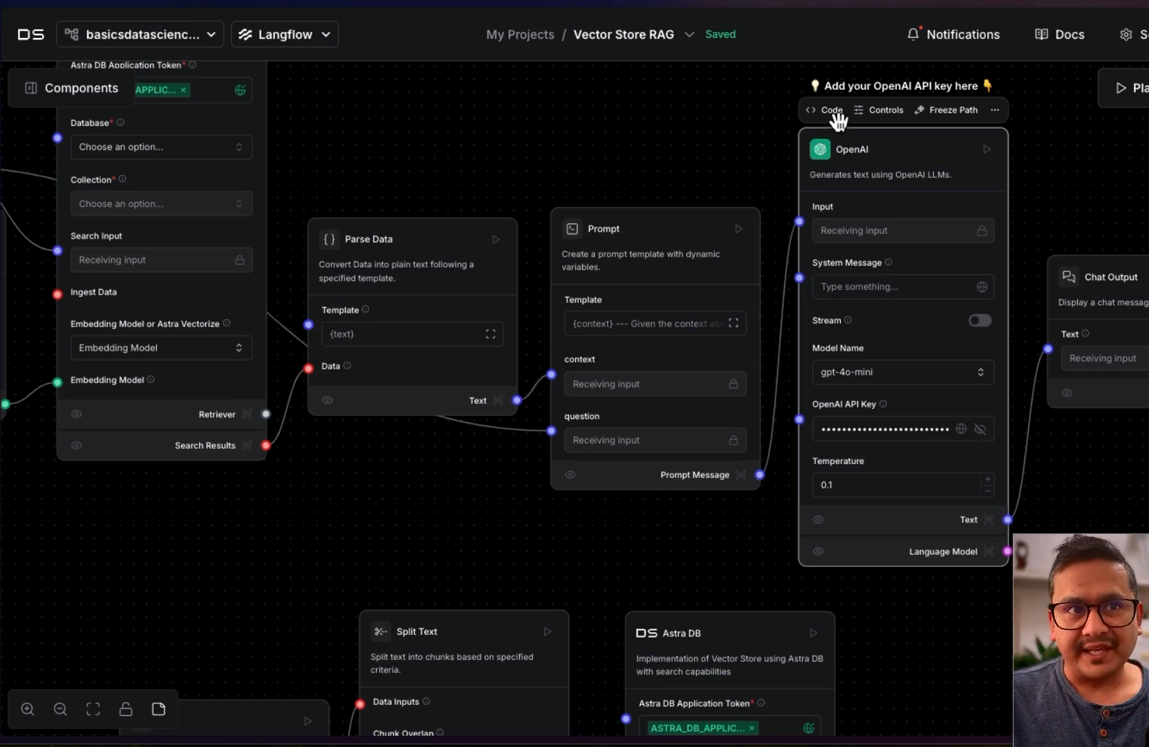
Scroll through the OpenAI component's Python source in the Edit Code view, then close it
click(829, 110)
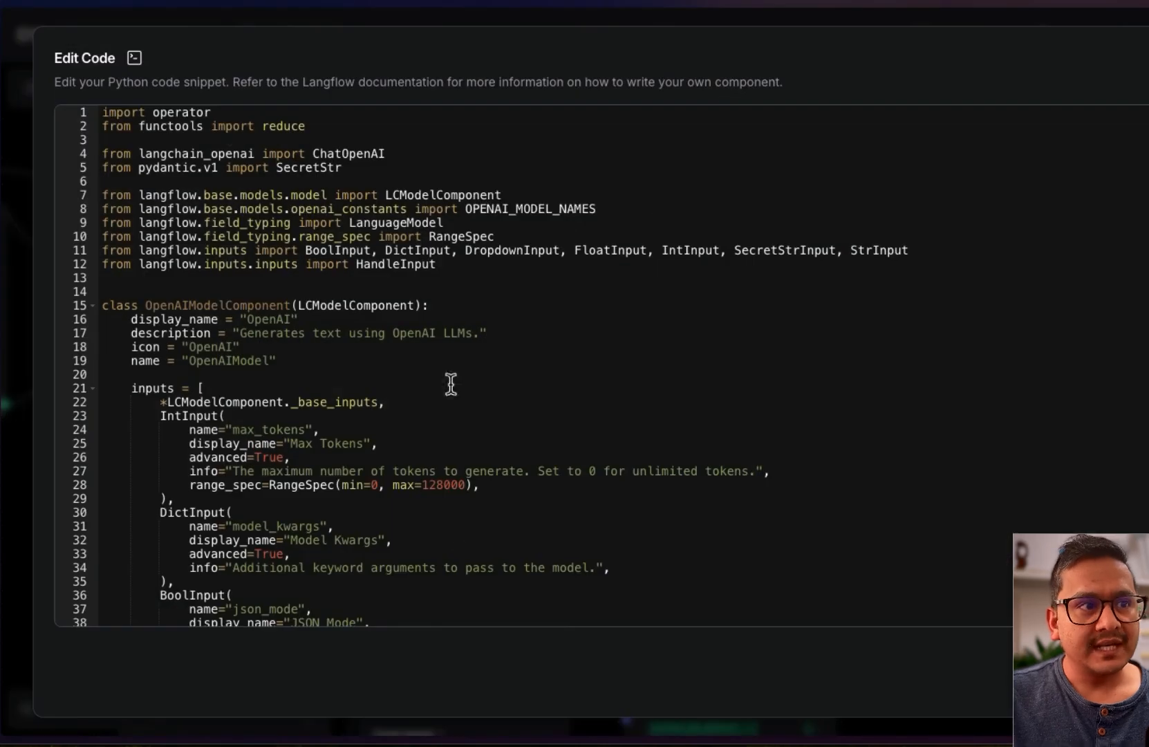
scroll(553, 380, down, 20)
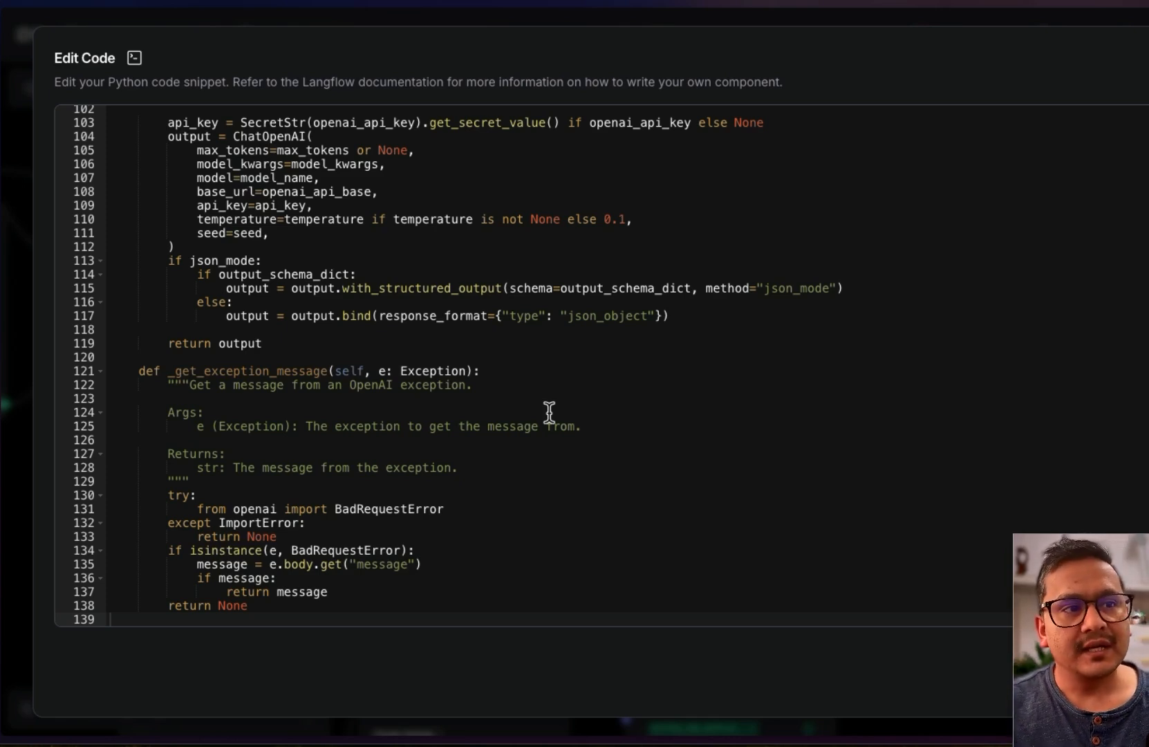
scroll(549, 412, up, 20)
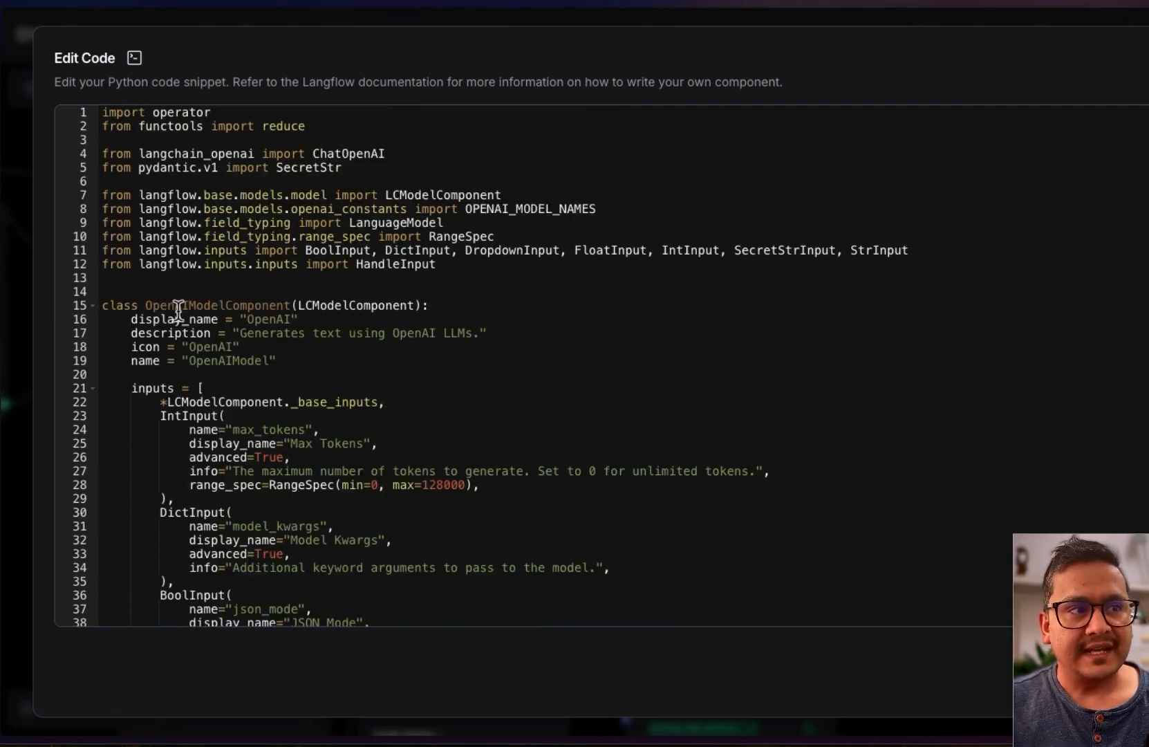
scroll(233, 433, down, 10)
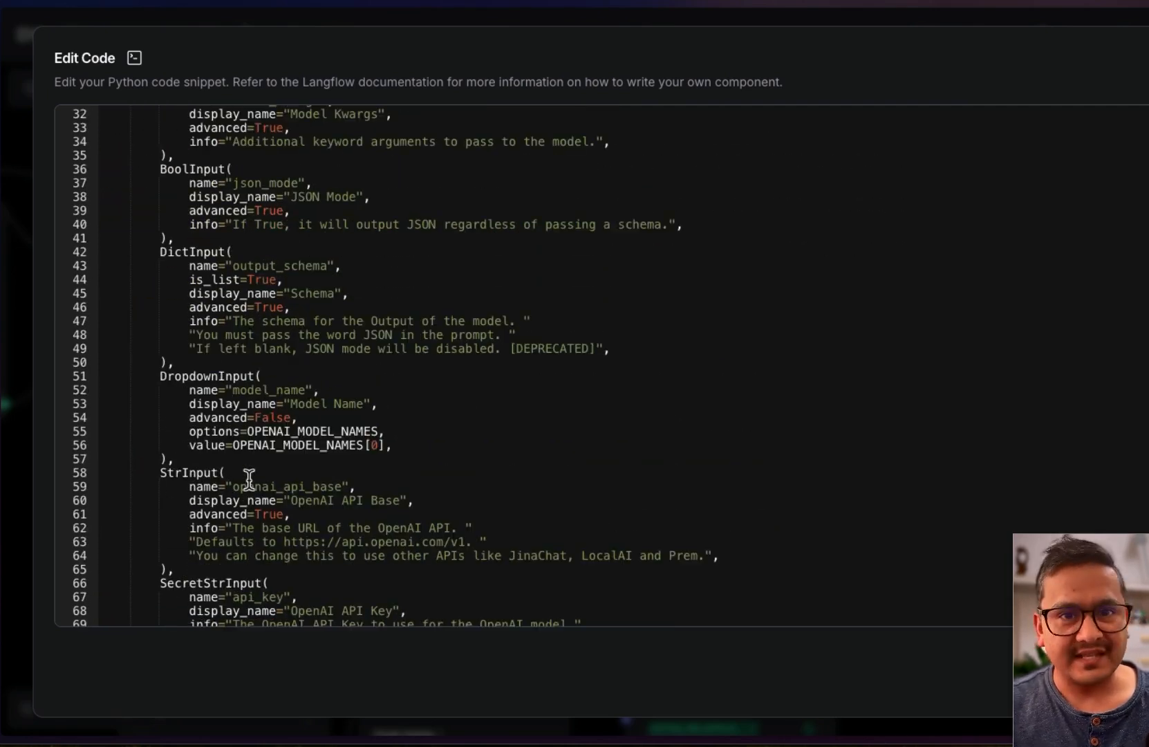
scroll(285, 357, up, 10)
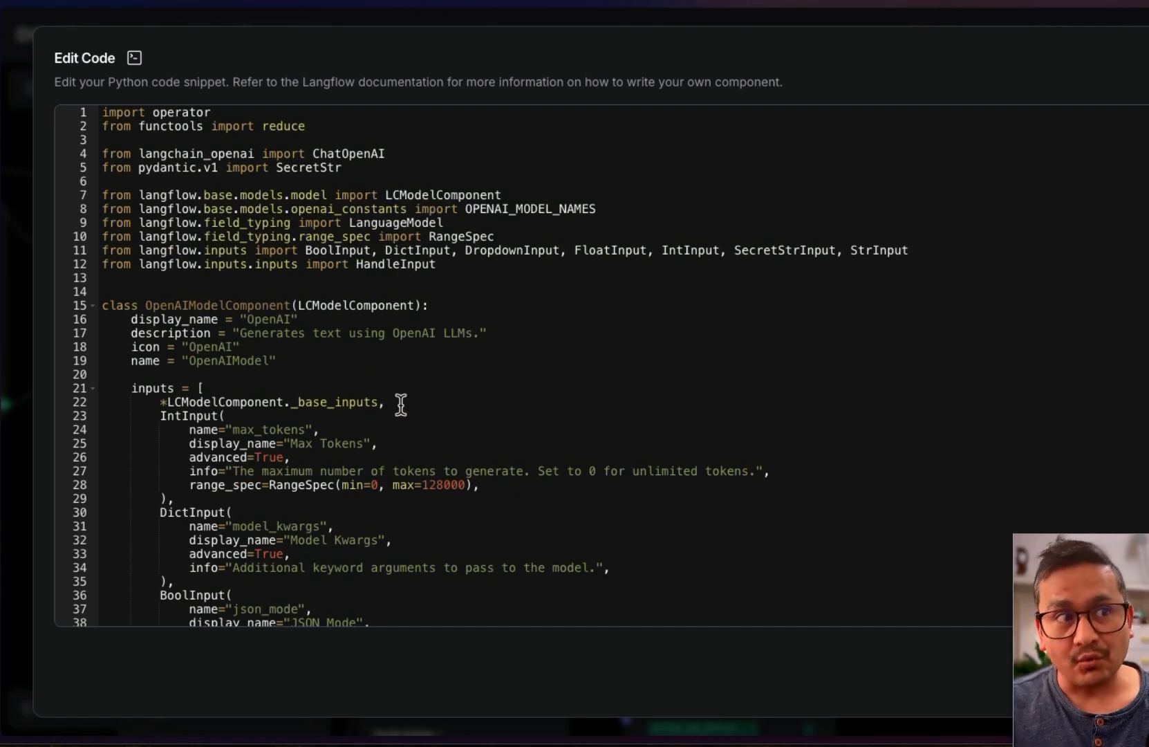
key(Escape)
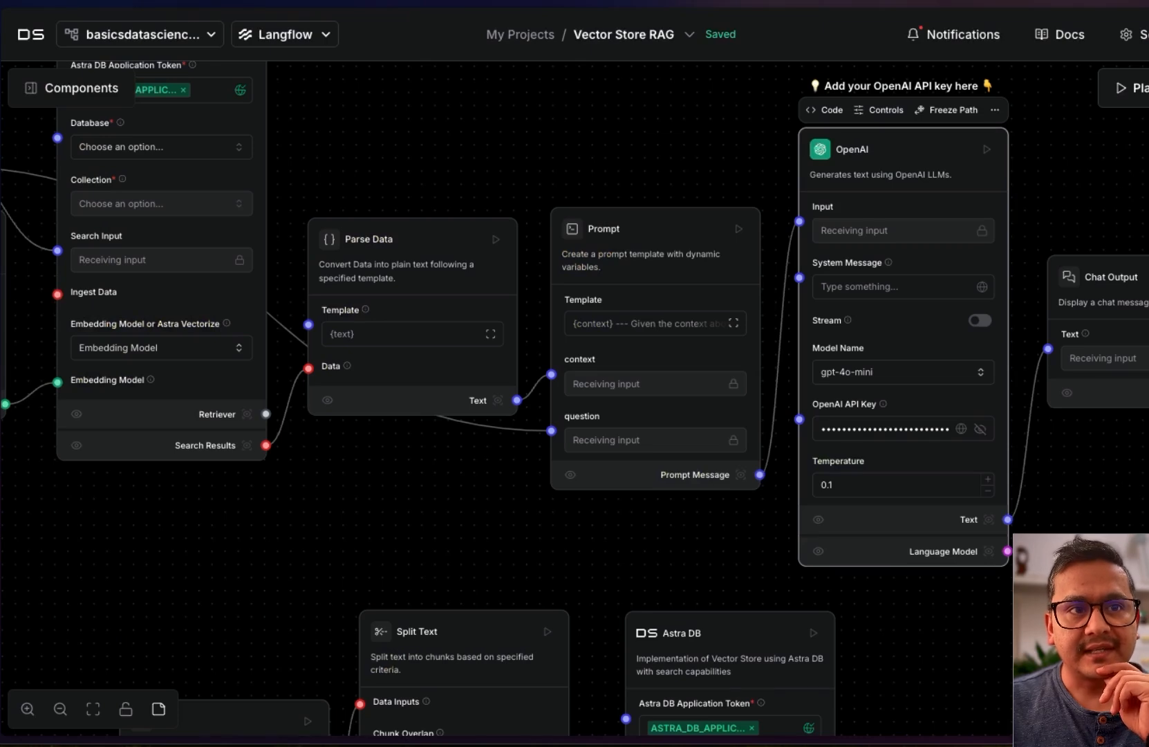
Pan to the ingest Astra DB node and choose Create new collection from its Collection dropdown
drag(1051, 584, 988, 539)
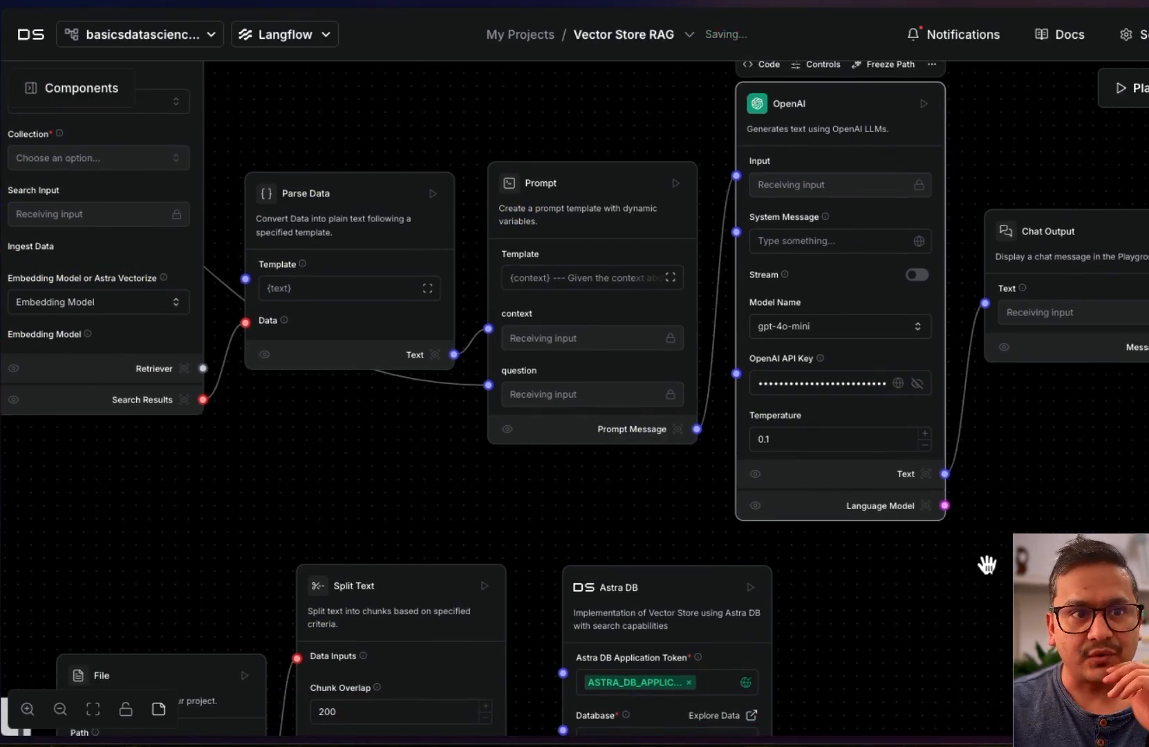
drag(987, 562, 995, 351)
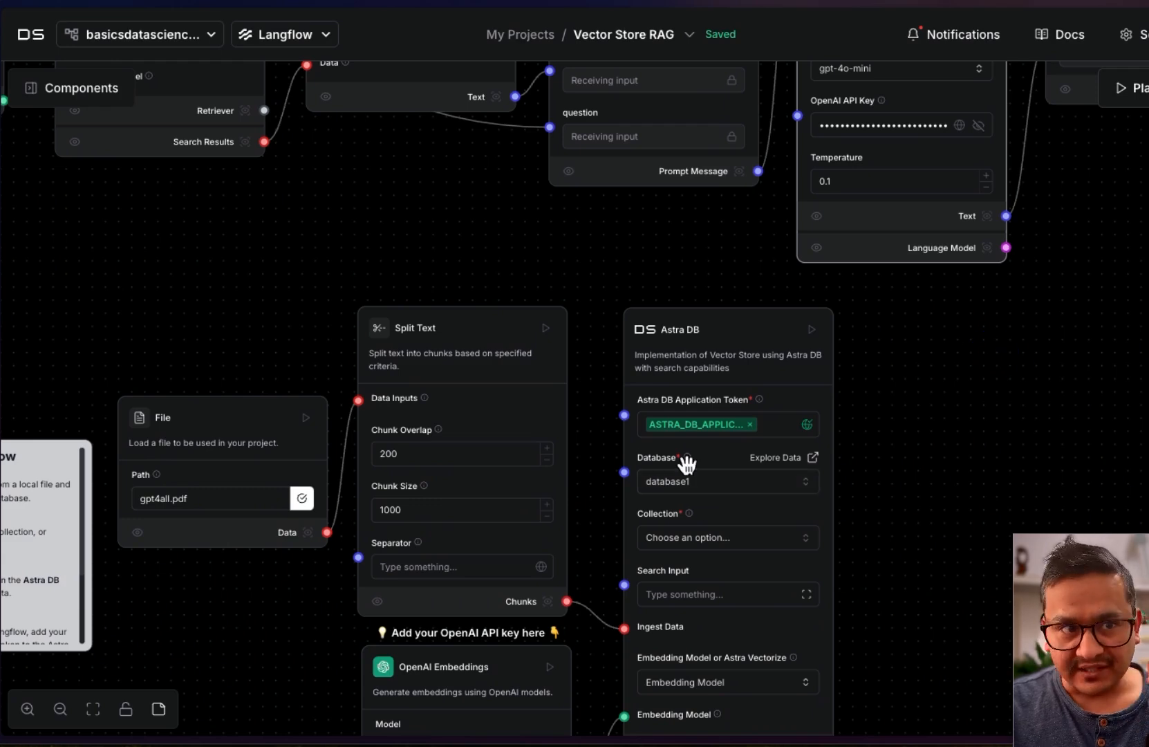
click(710, 538)
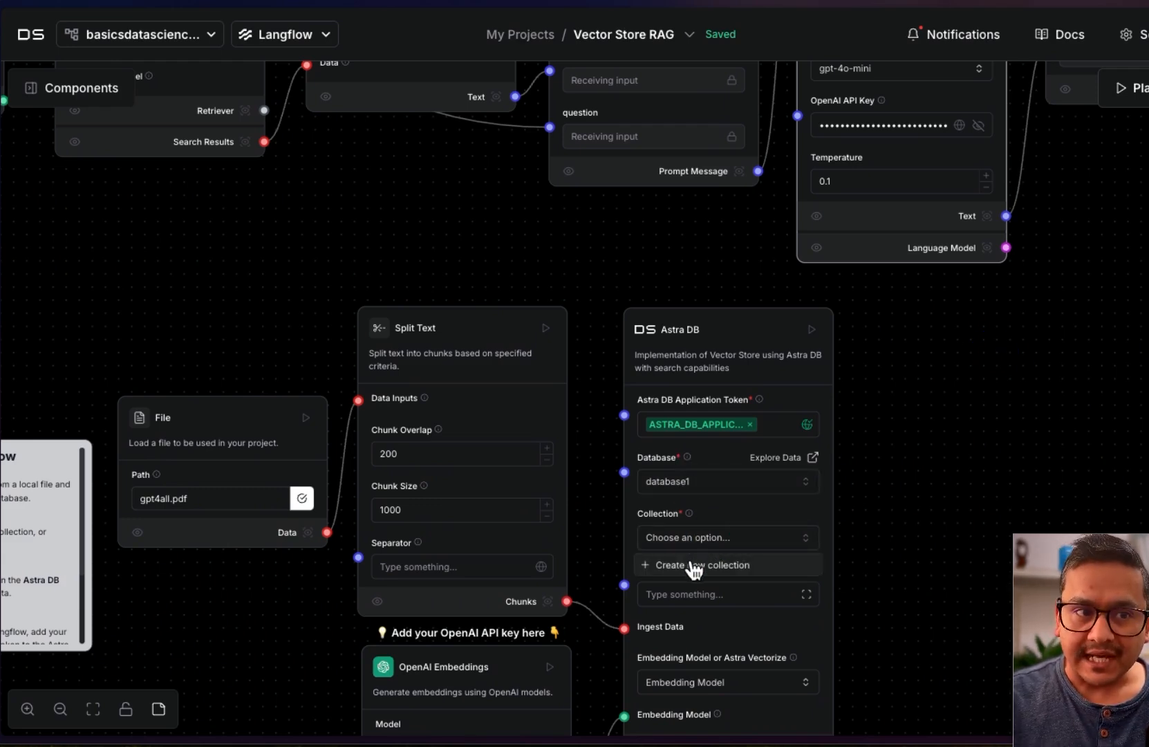
click(694, 565)
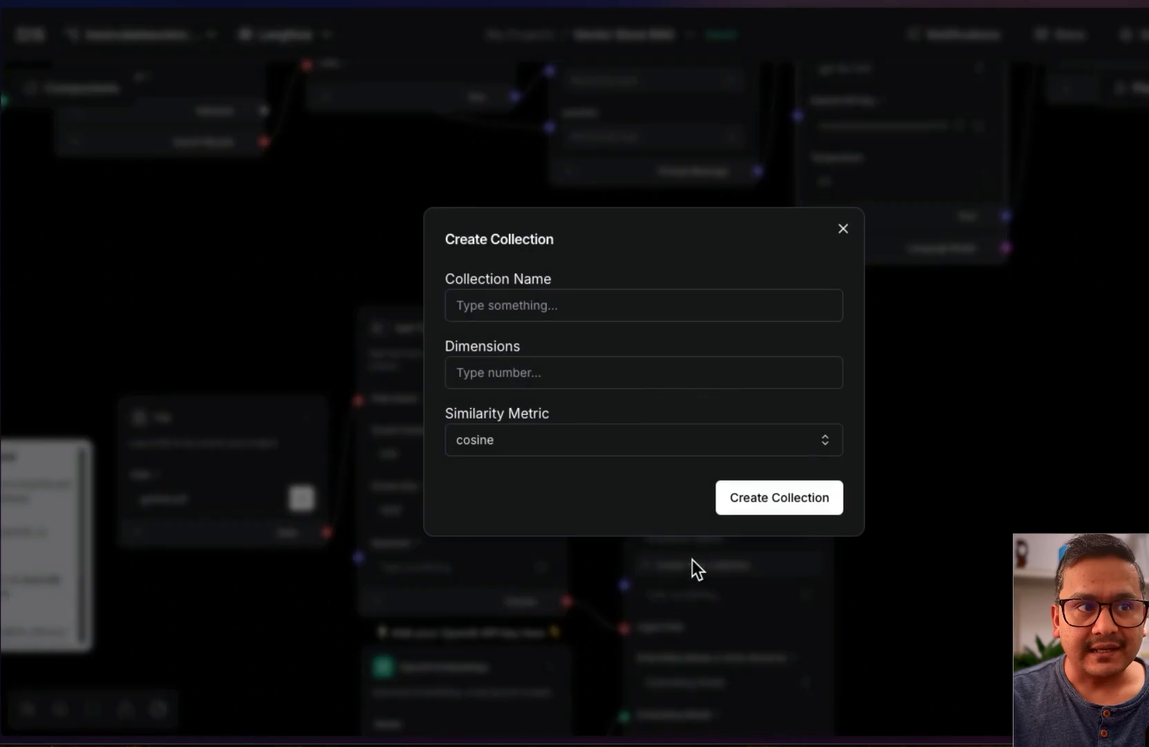
Create a collection named collection1 with 1536 dimensions and cosine similarity
click(549, 306)
click(592, 350)
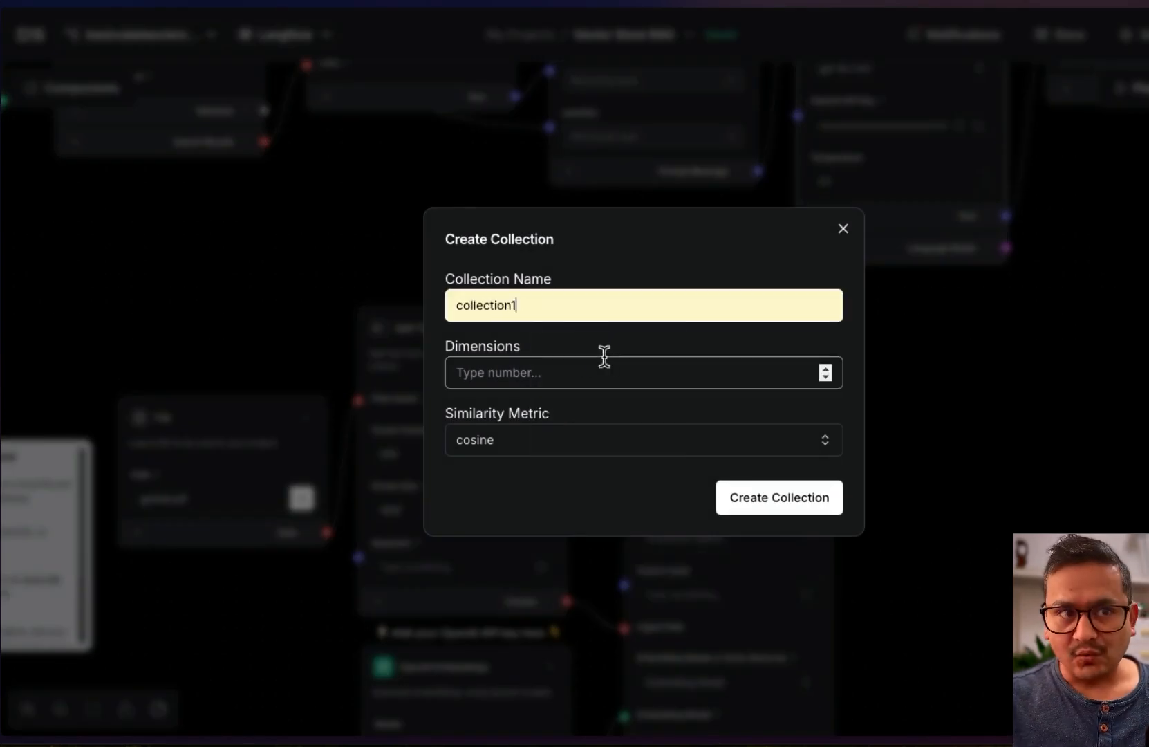
click(504, 375)
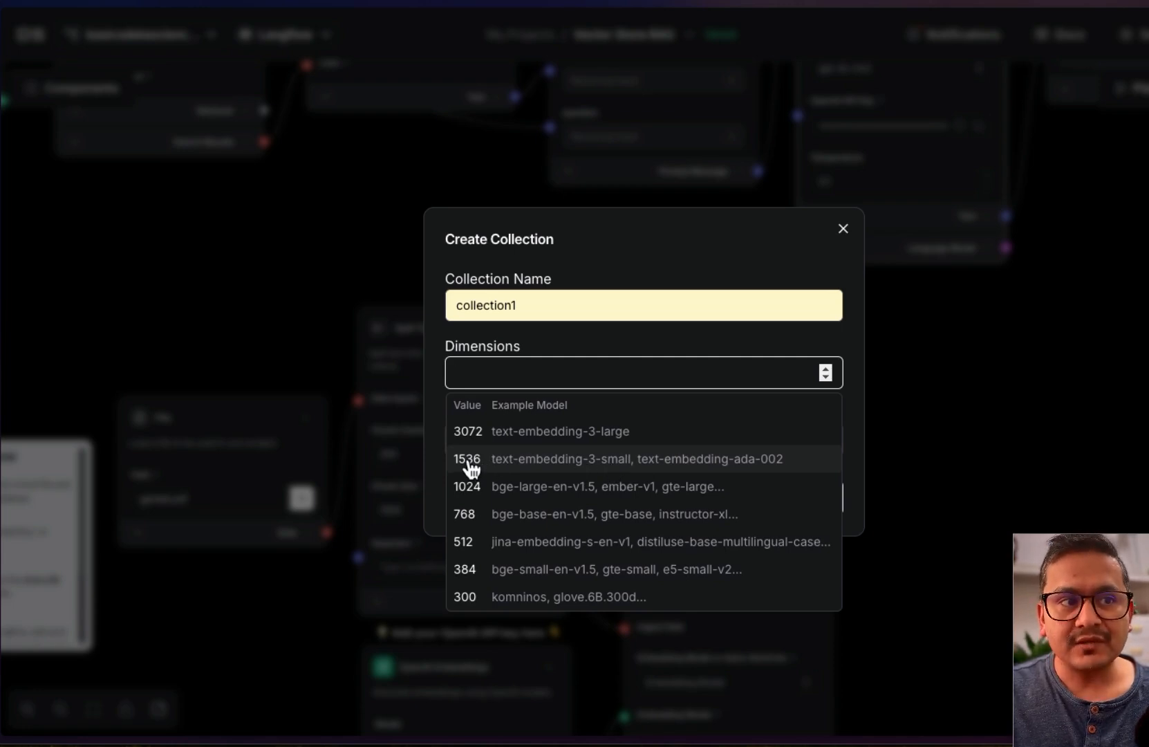
click(526, 470)
click(498, 441)
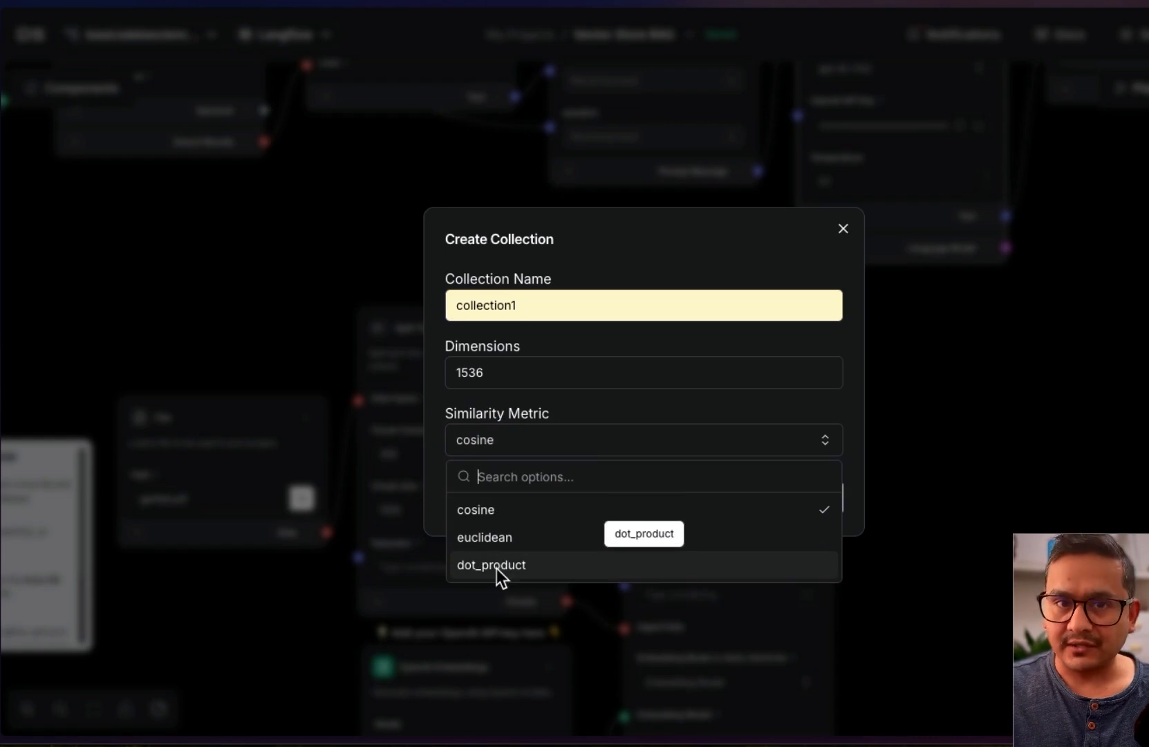
click(857, 339)
click(749, 496)
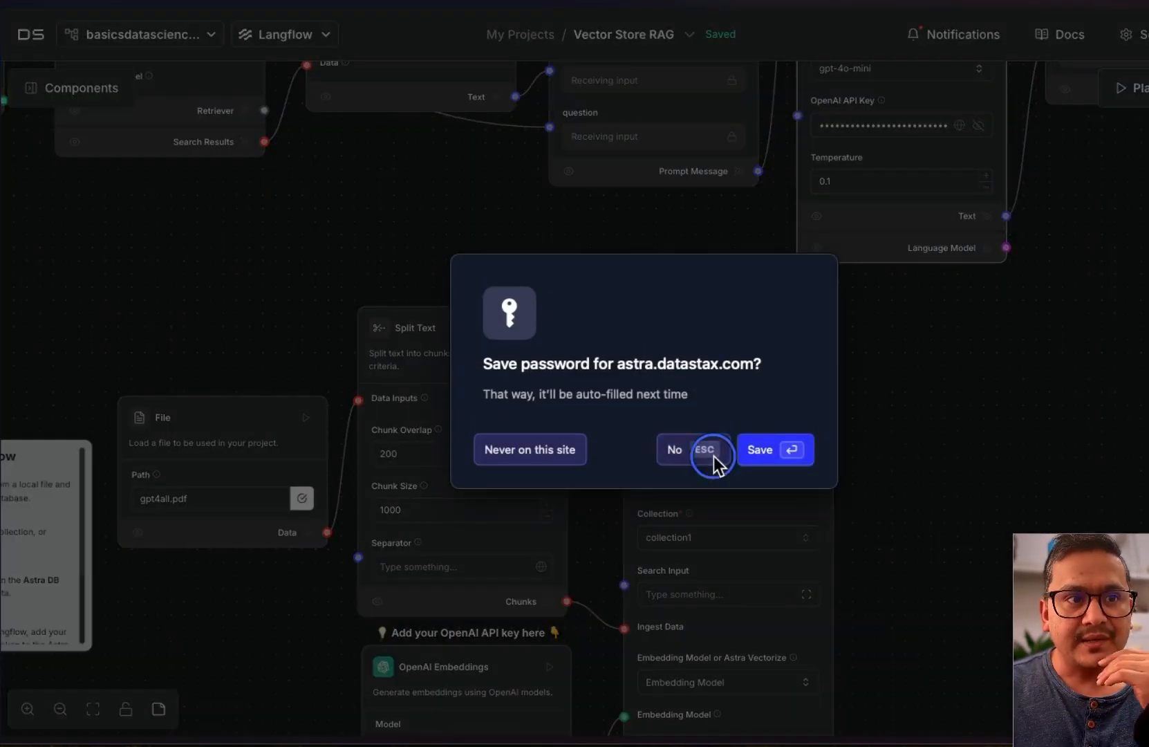
Decline saving the password and run the ingest Astra DB component to load the PDF chunks
click(670, 449)
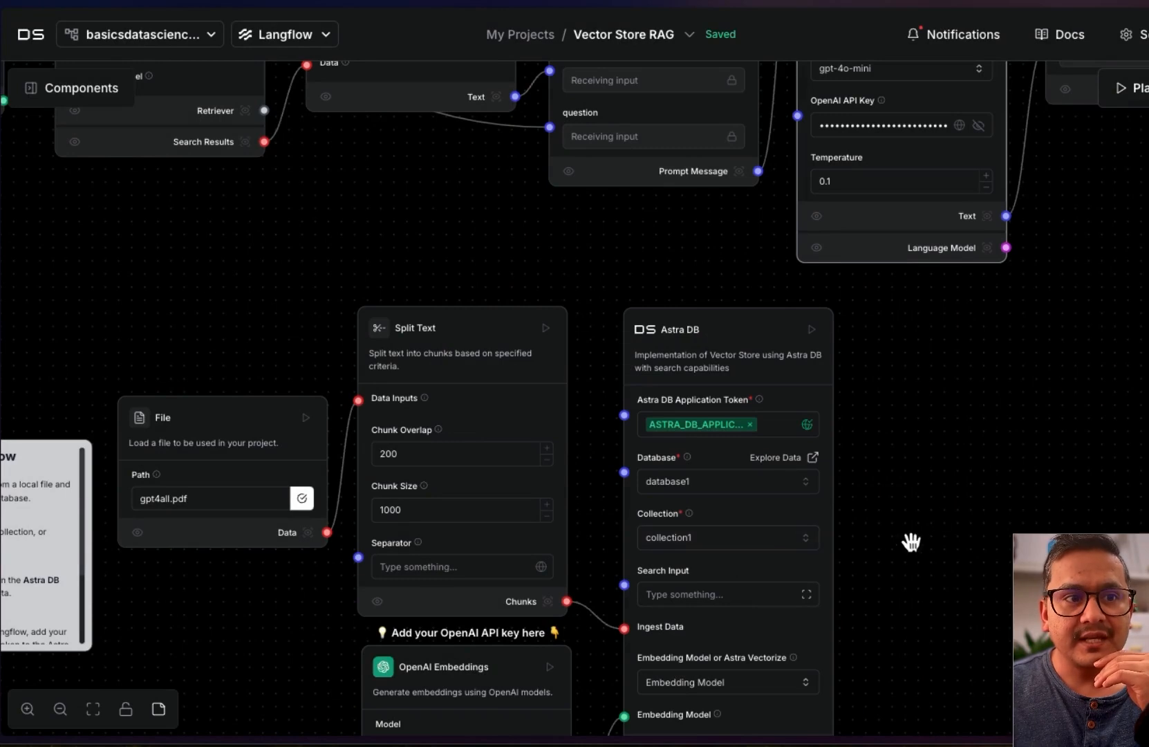
click(812, 330)
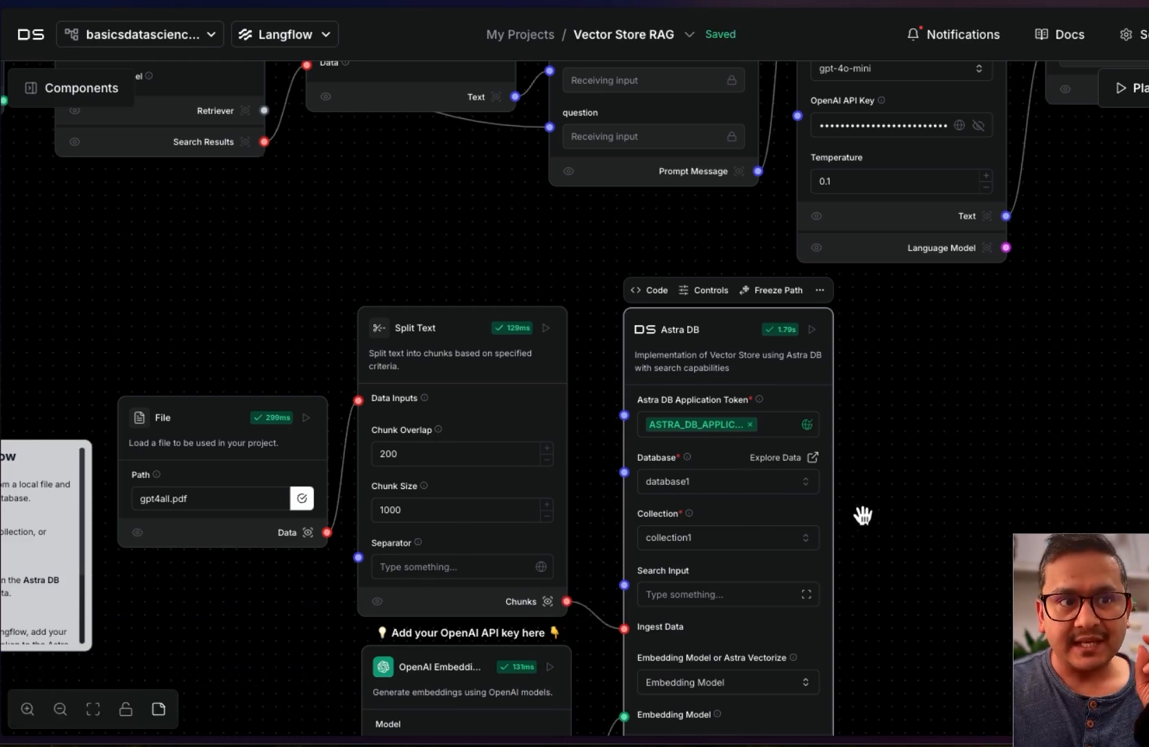
drag(1006, 381, 1148, 733)
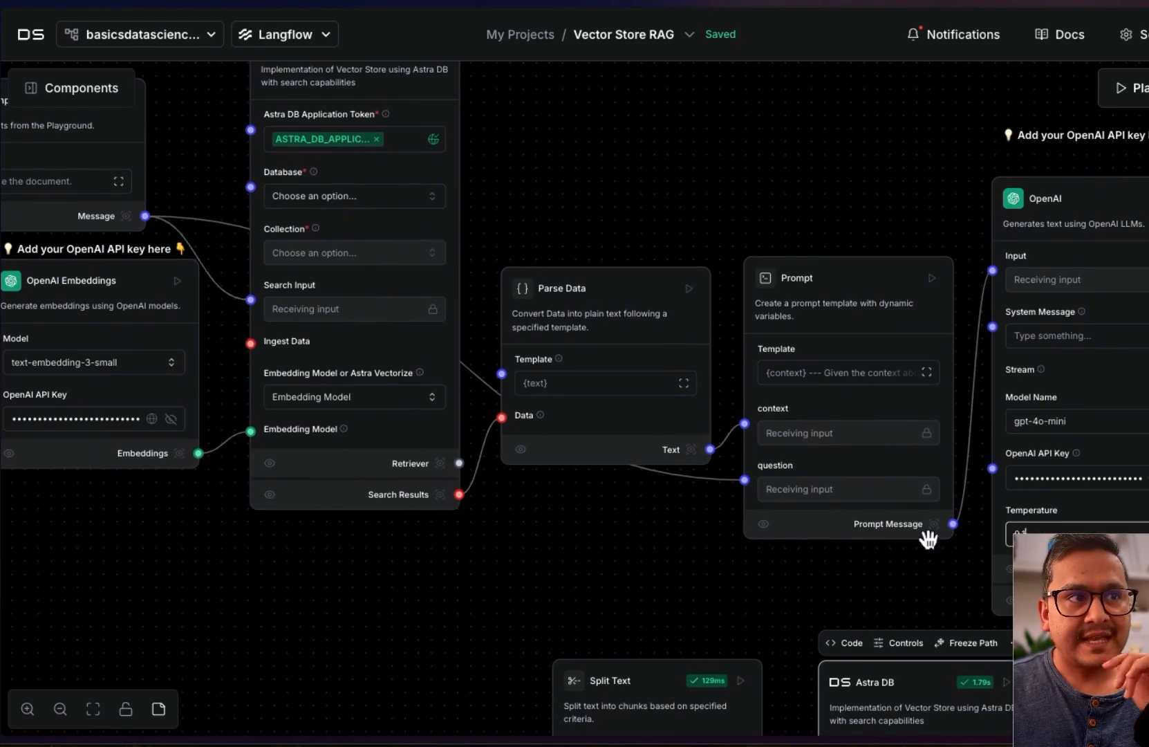
Open database1's collection1 data in Astra DB via Explore Data
drag(697, 202, 587, 0)
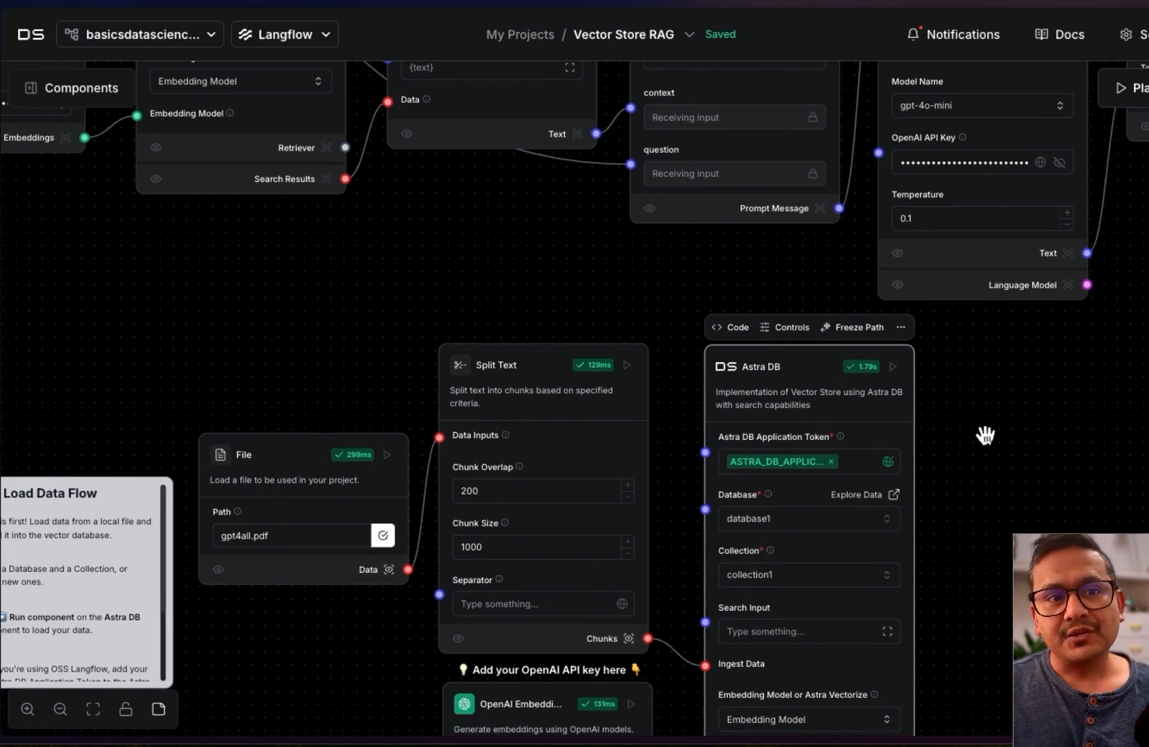
scroll(943, 434, down, 4)
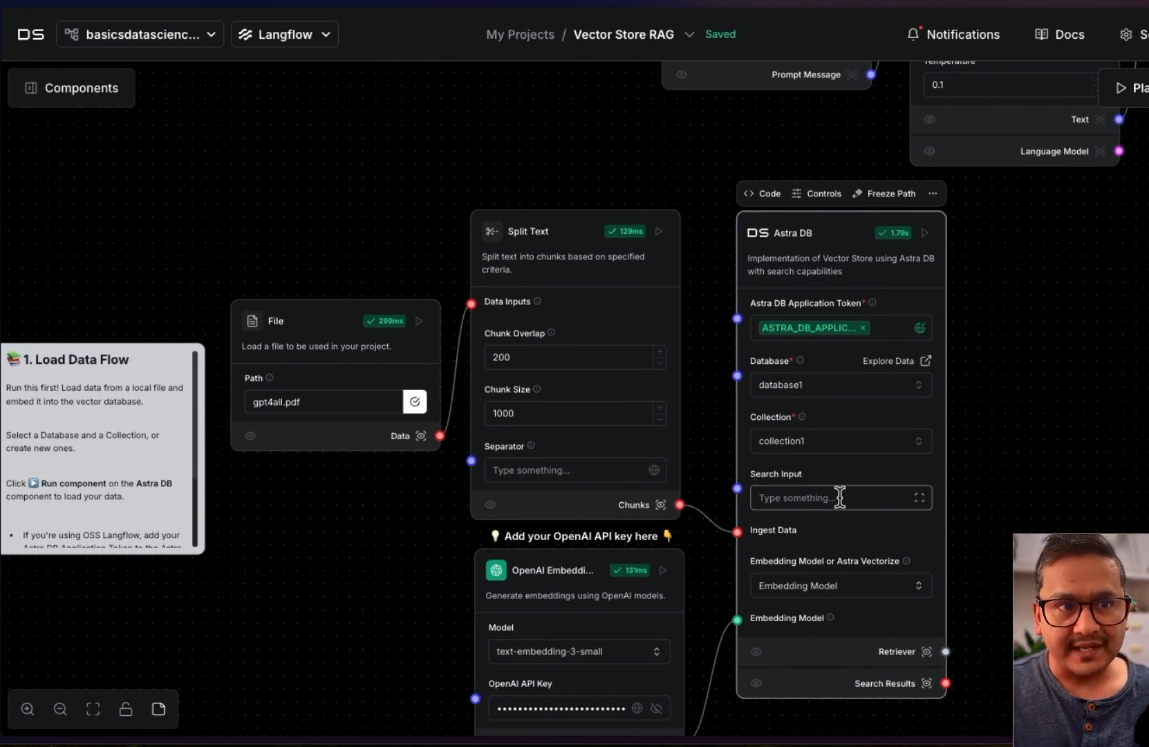
click(912, 361)
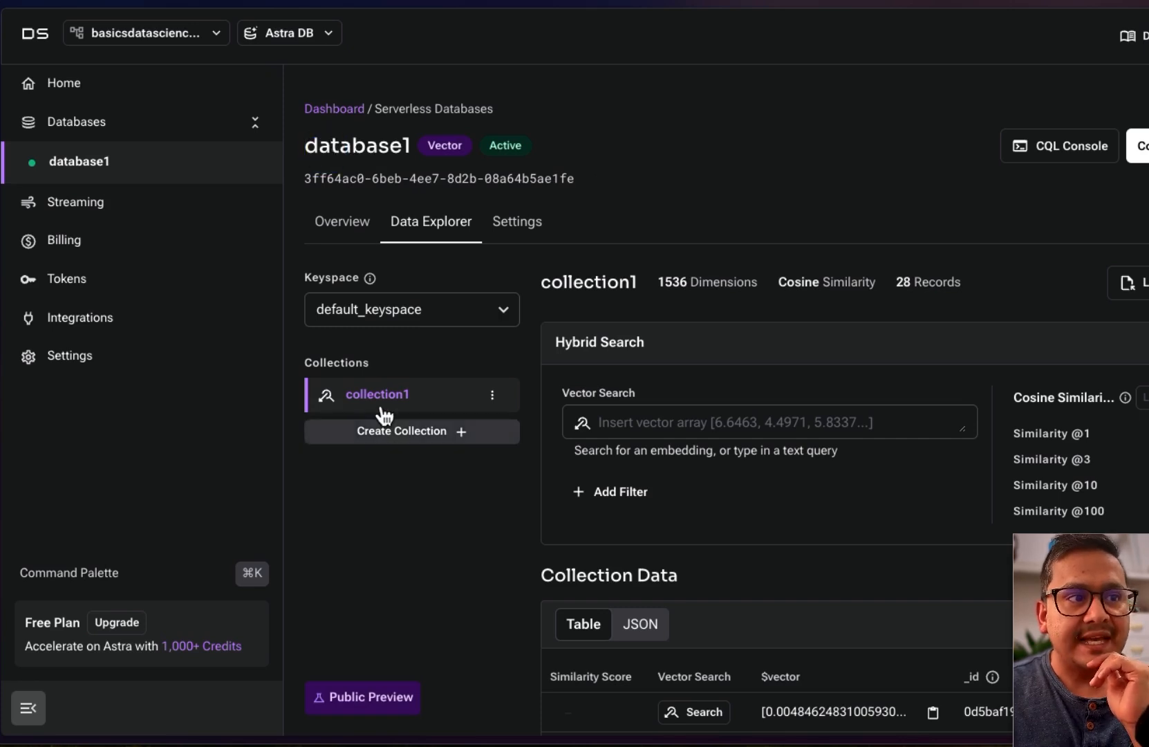
scroll(758, 490, down, 3)
scroll(679, 283, up, 3)
drag(657, 282, 968, 285)
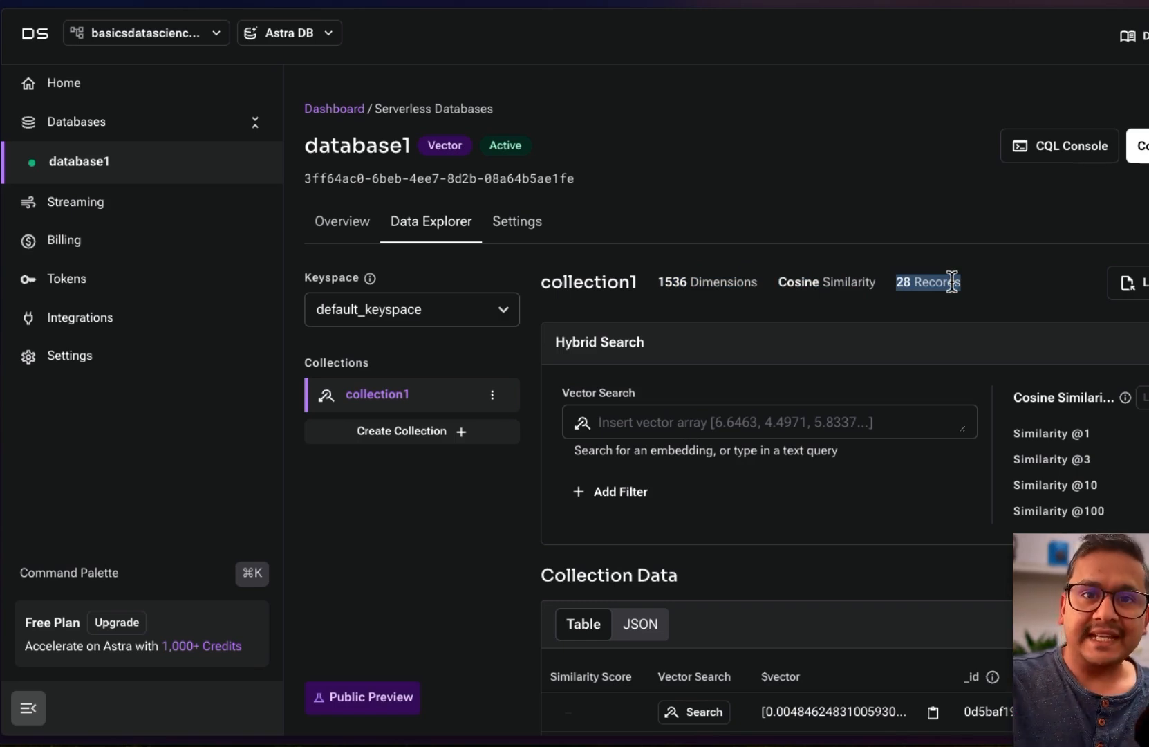
scroll(772, 495, down, 3)
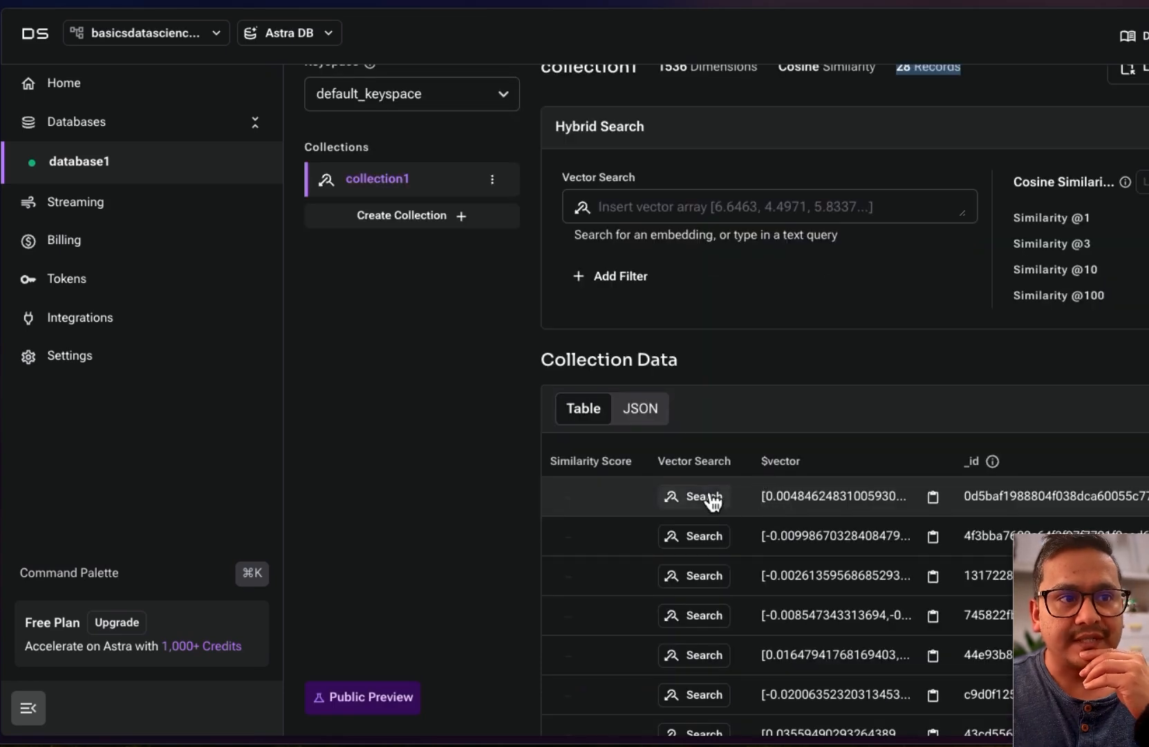
Show collection1's records as JSON and expand the first record
scroll(726, 562, down, 1)
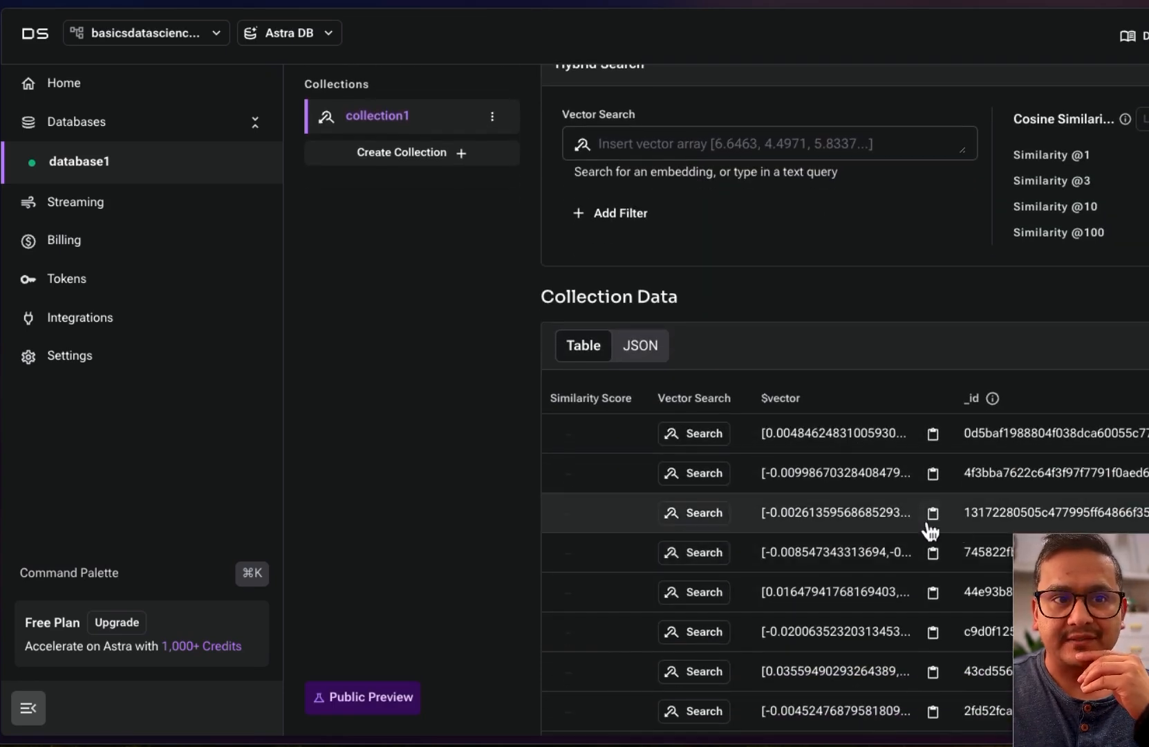
scroll(750, 675, down, 5)
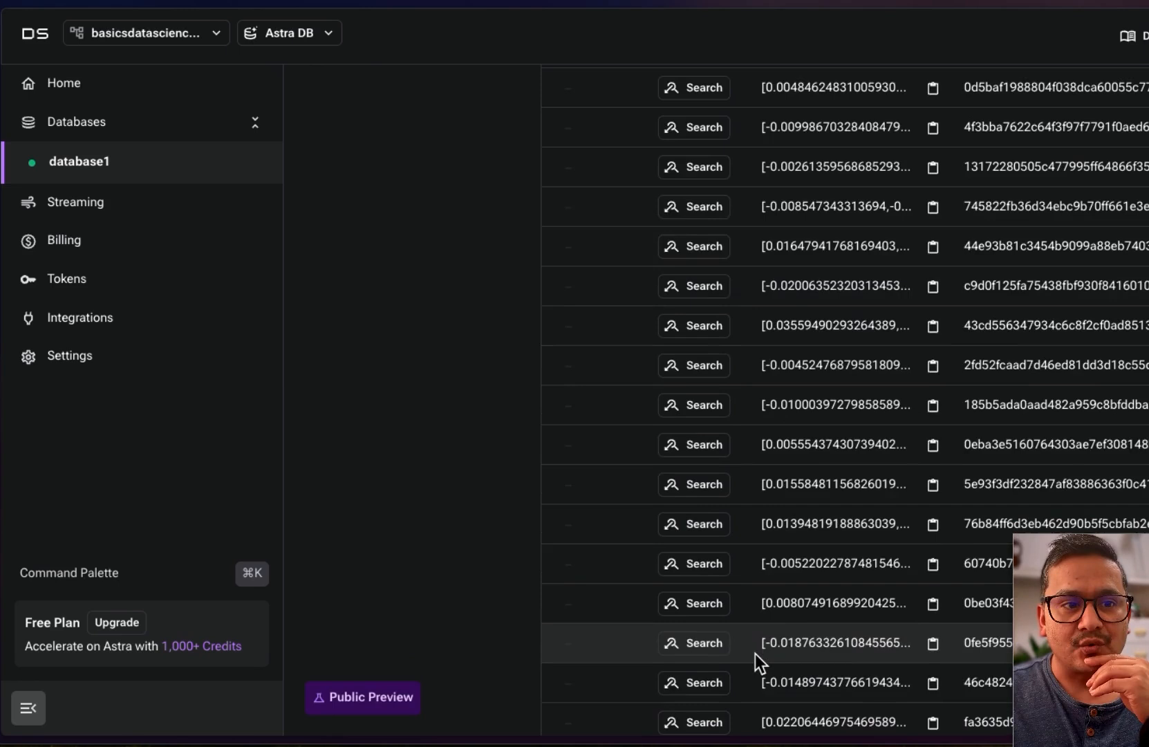
scroll(757, 653, up, 9)
click(641, 622)
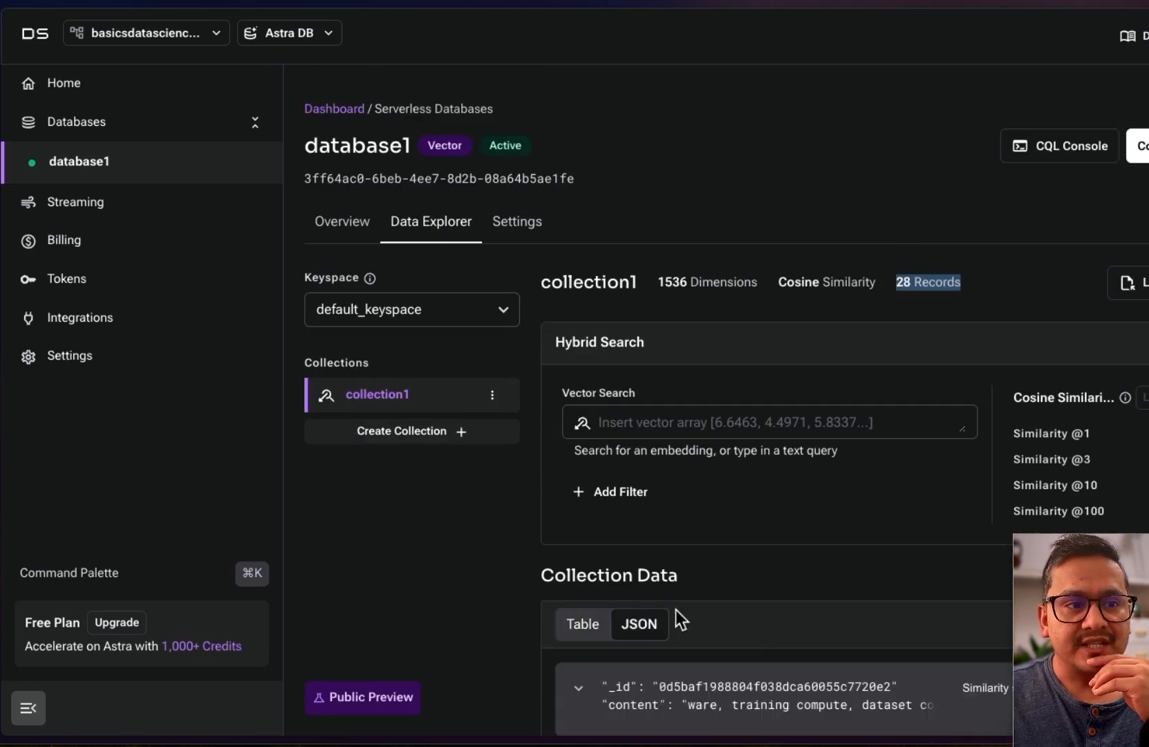
scroll(675, 609, down, 11)
scroll(742, 392, up, 6)
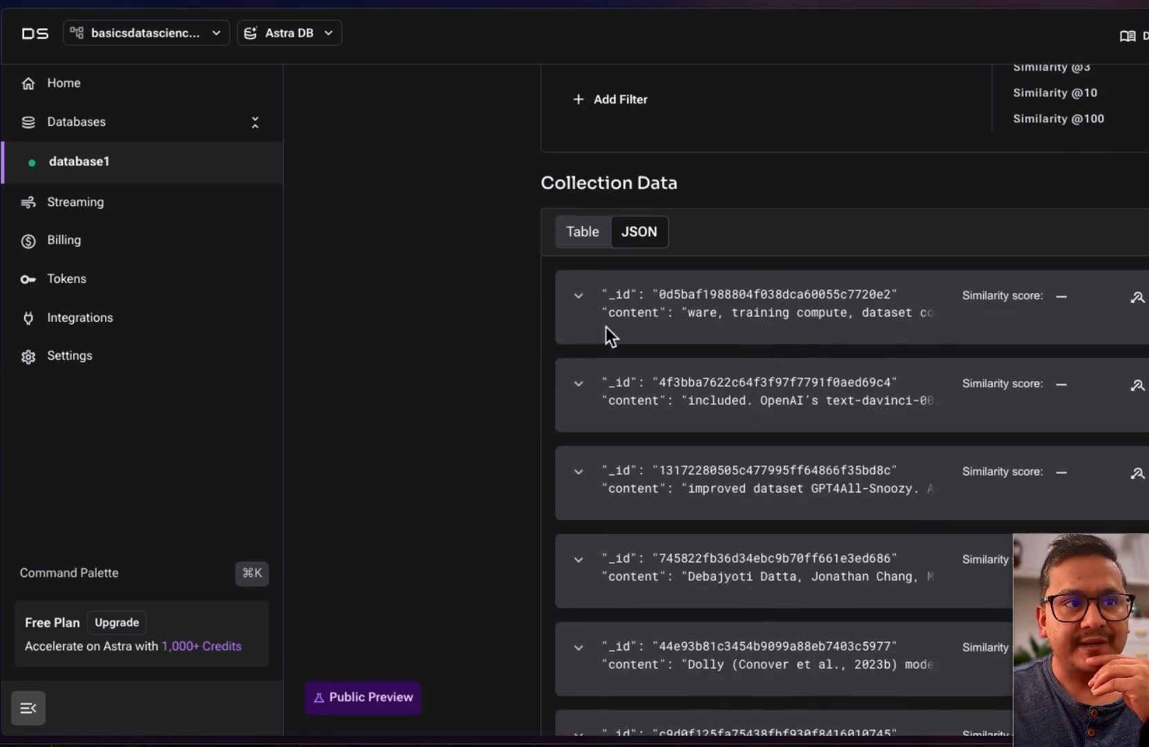
click(578, 296)
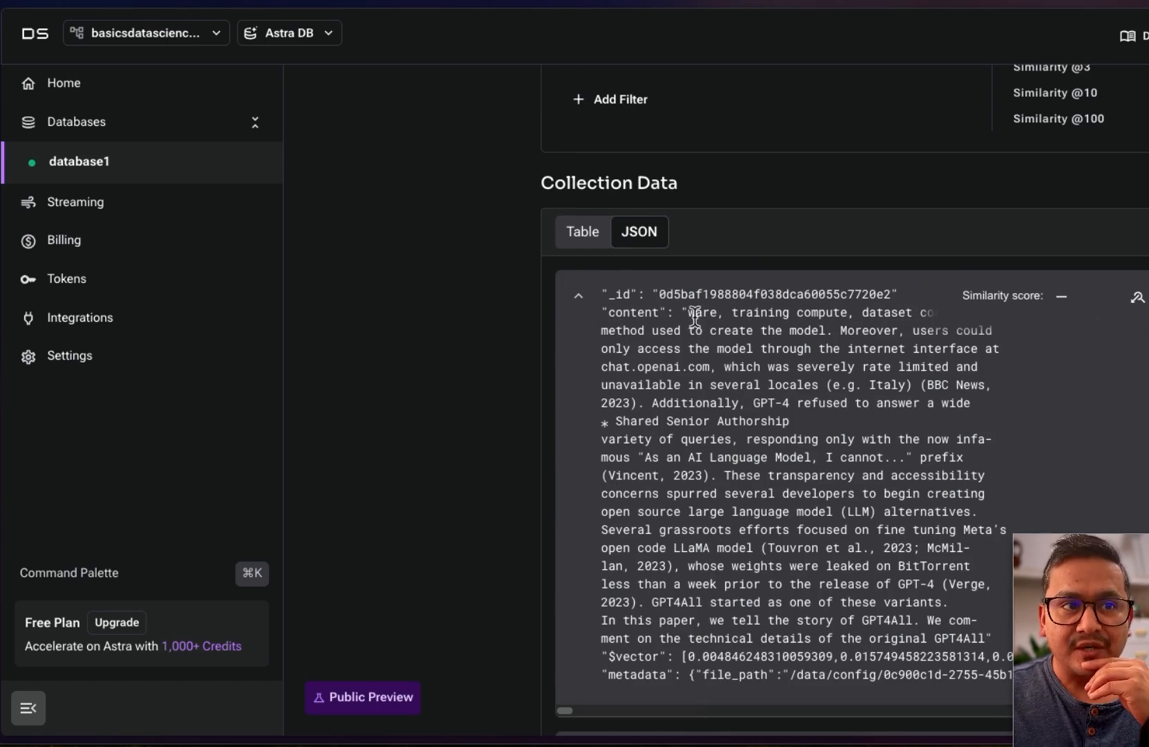
Highlight the chunk's content, $vector and metadata fields, then return the records to Table view
drag(688, 314, 939, 583)
scroll(934, 581, down, 1)
double_click(632, 592)
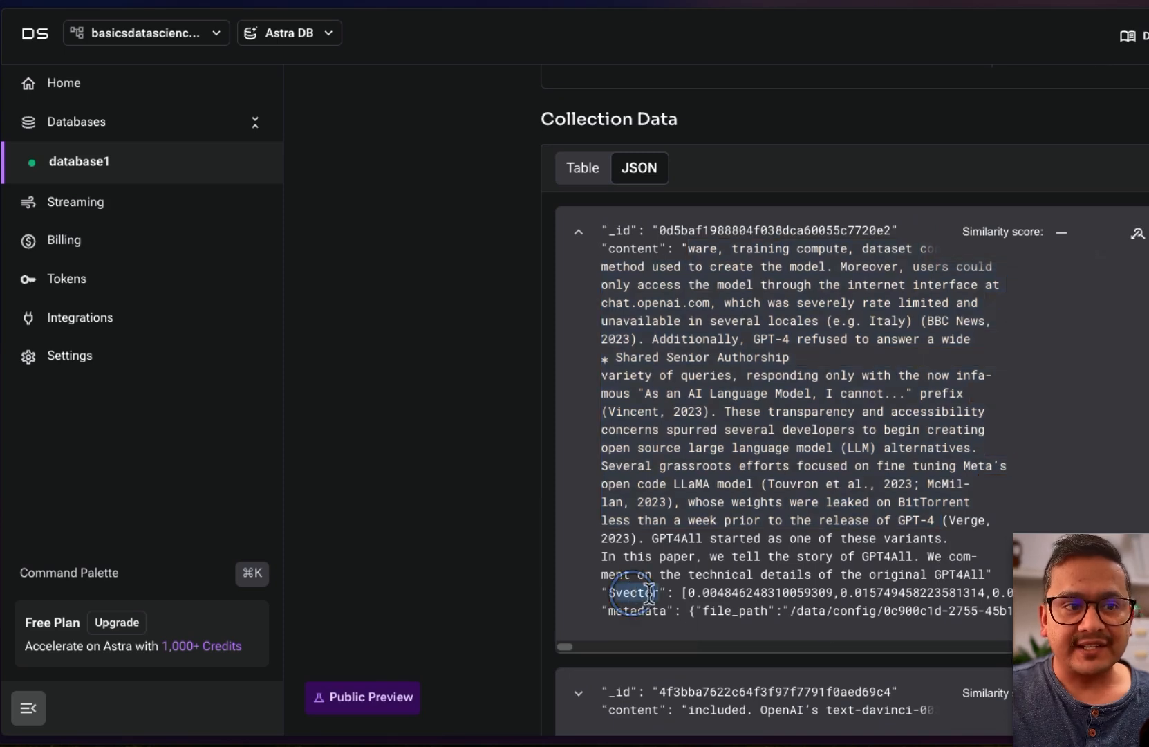
double_click(650, 611)
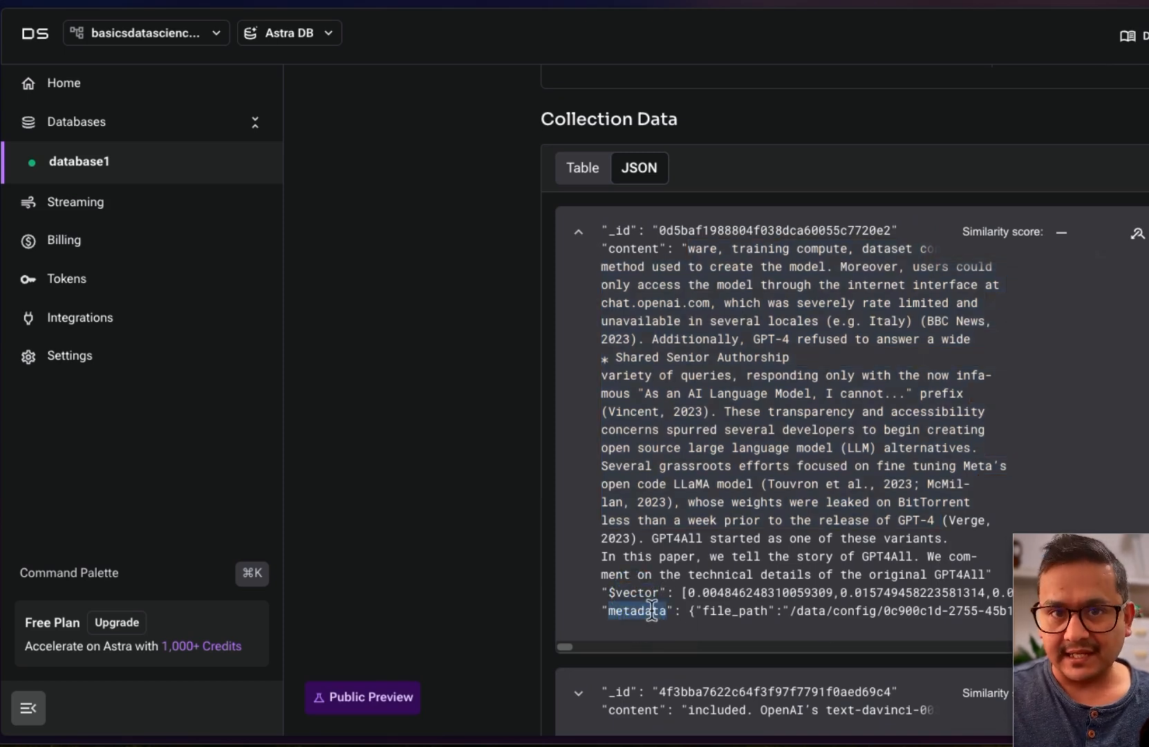
scroll(695, 383, up, 5)
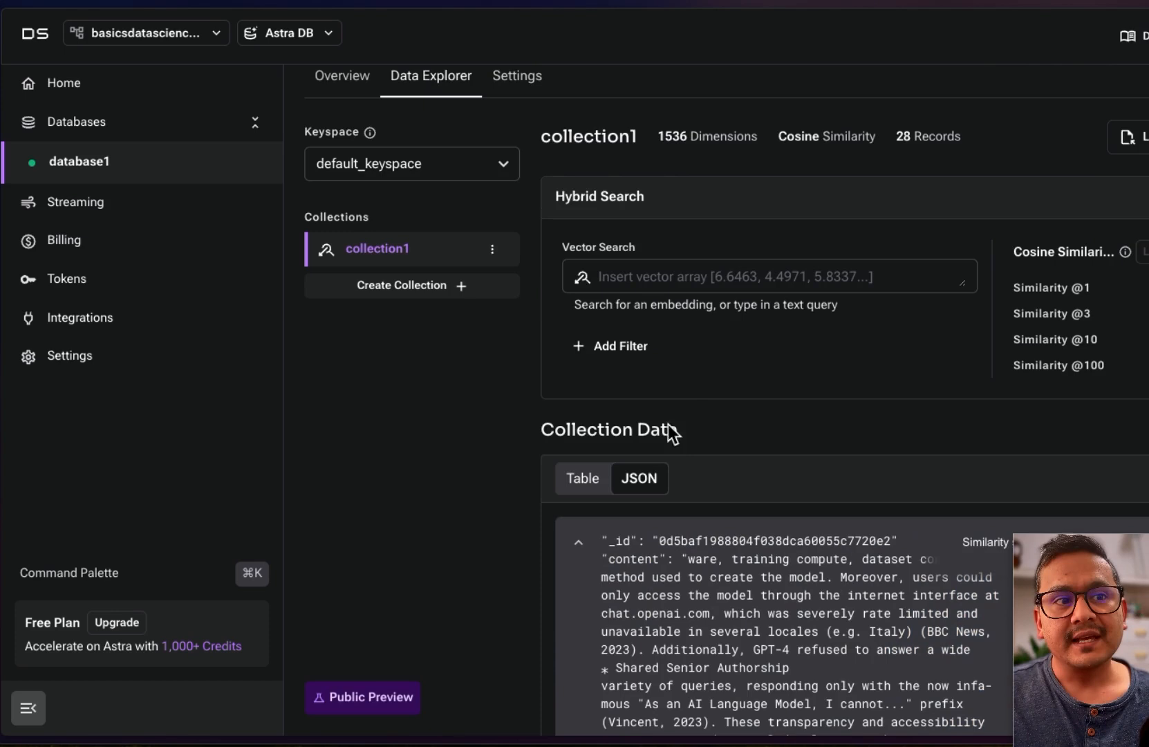
click(593, 480)
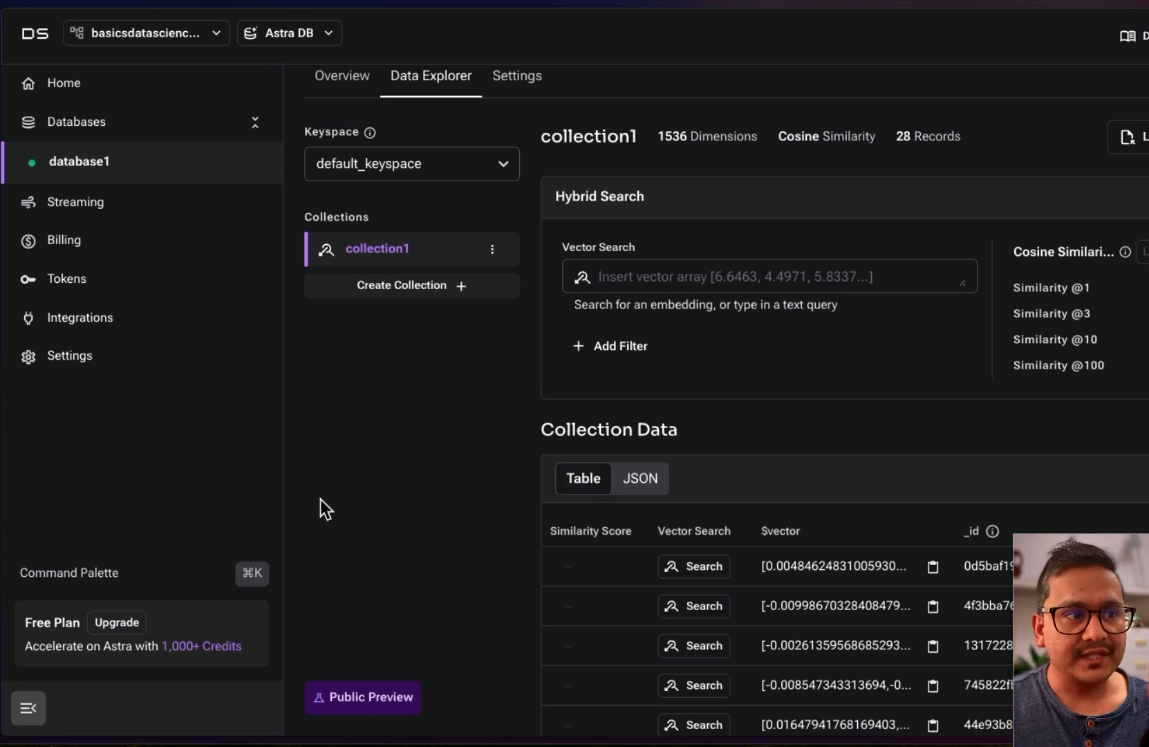
Pin the browser's tab list, switch to the Langflow flow tab, and collapse the sidebar
mouse_move(2, 64)
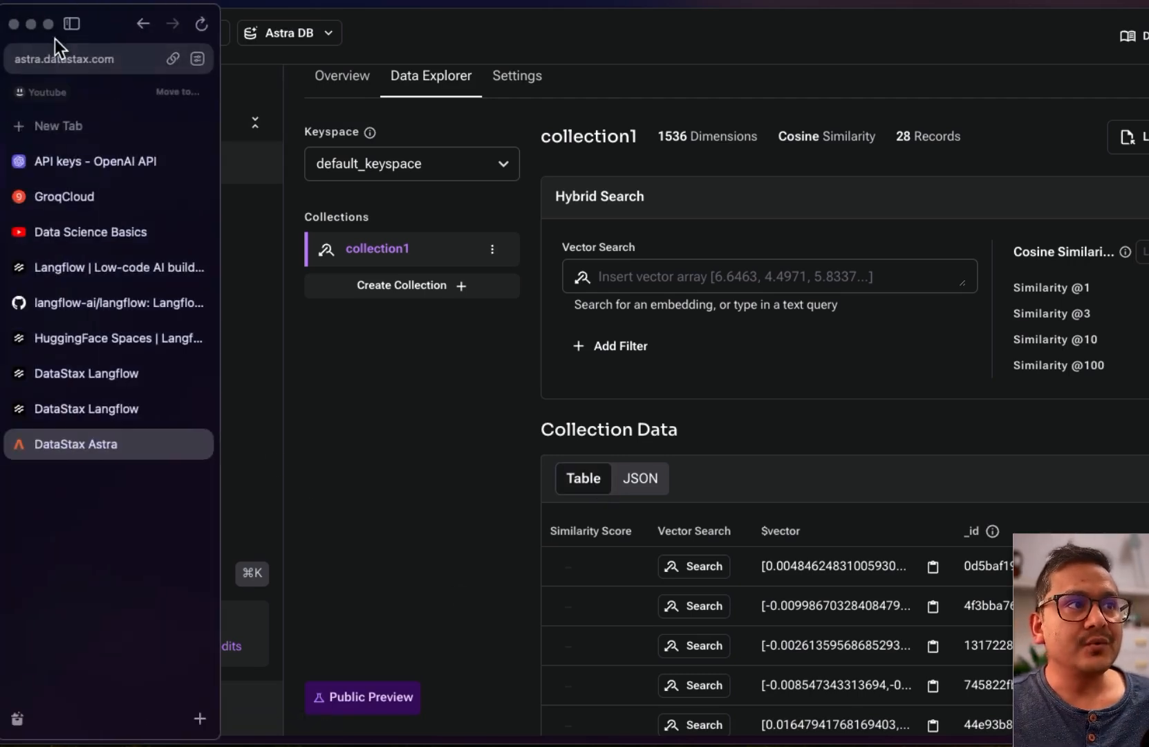
click(71, 24)
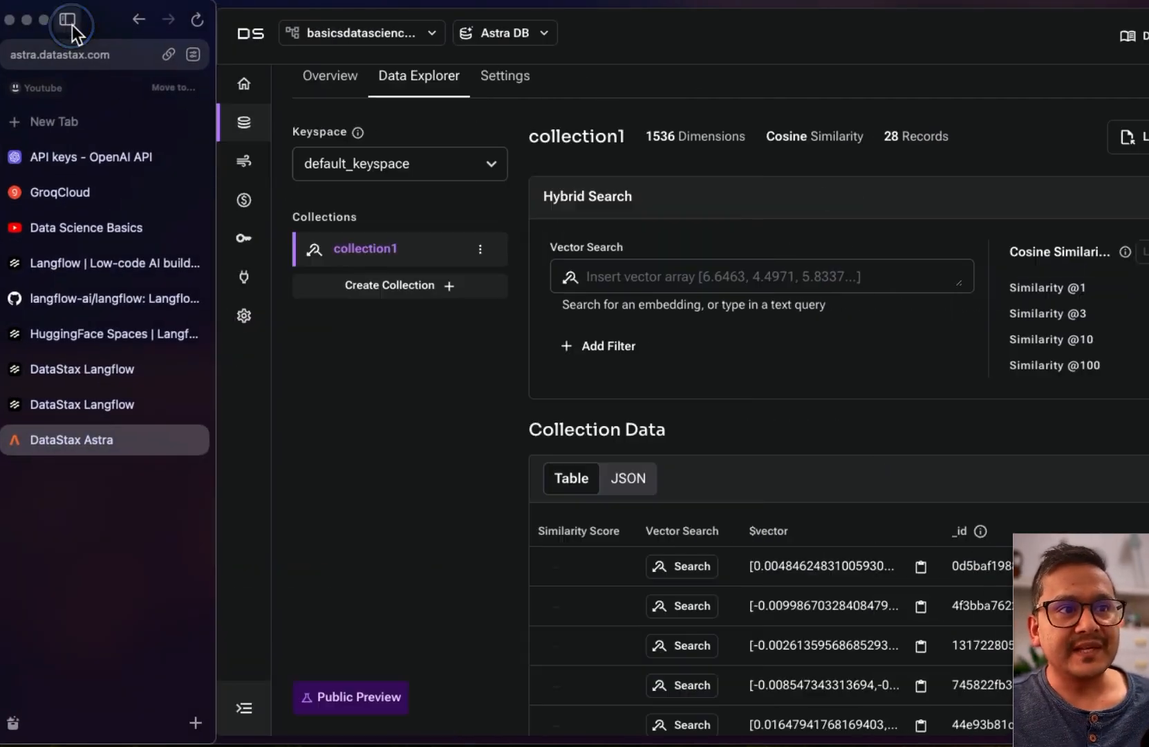
click(81, 407)
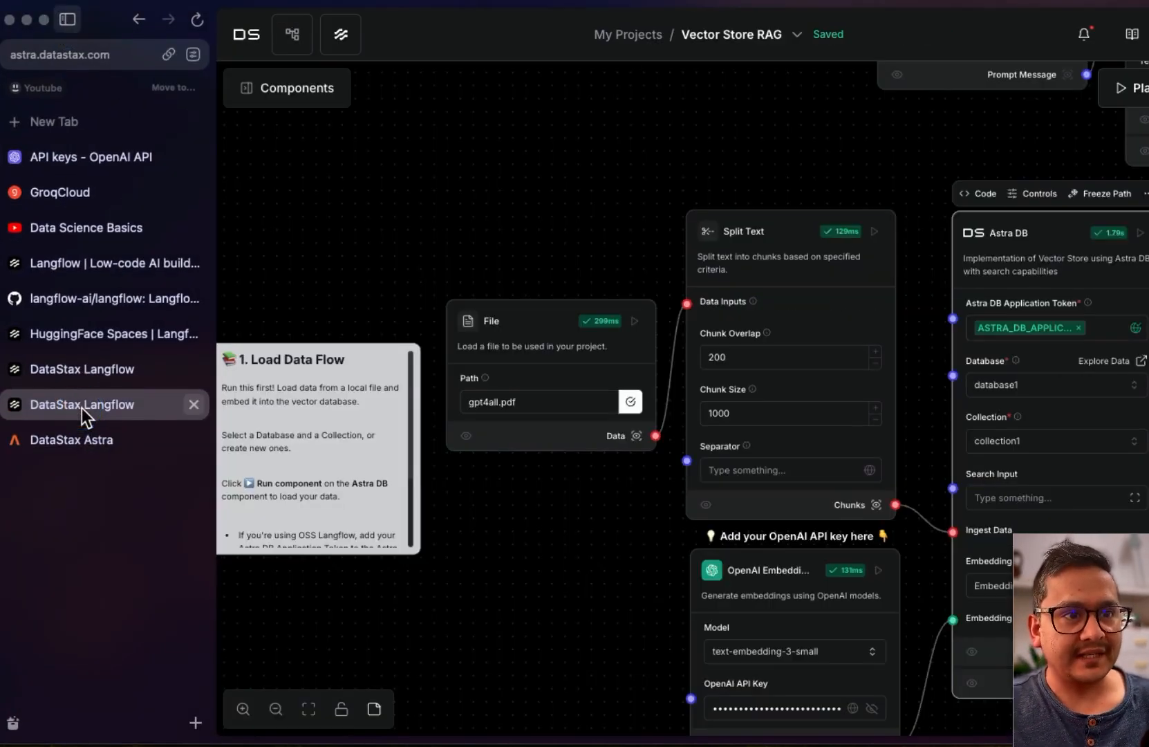
click(68, 20)
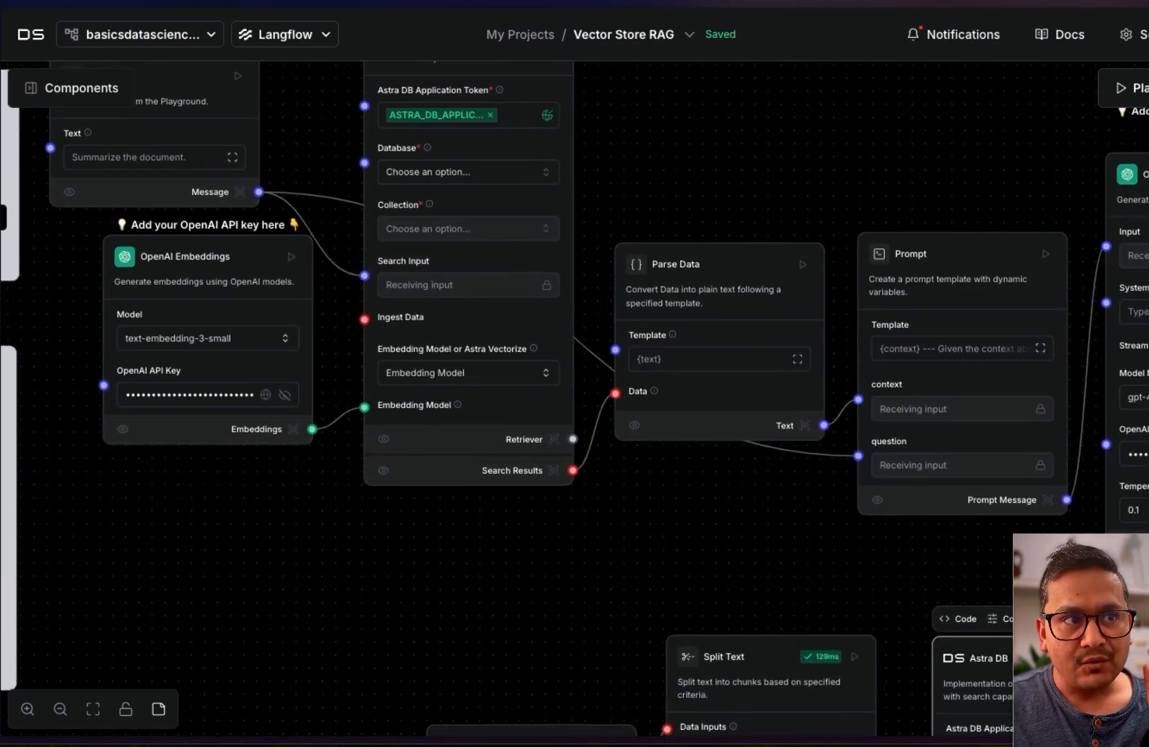
Set the retriever Astra DB node's Database to database1 and Collection to collection1
drag(784, 116, 859, 243)
click(511, 285)
click(481, 339)
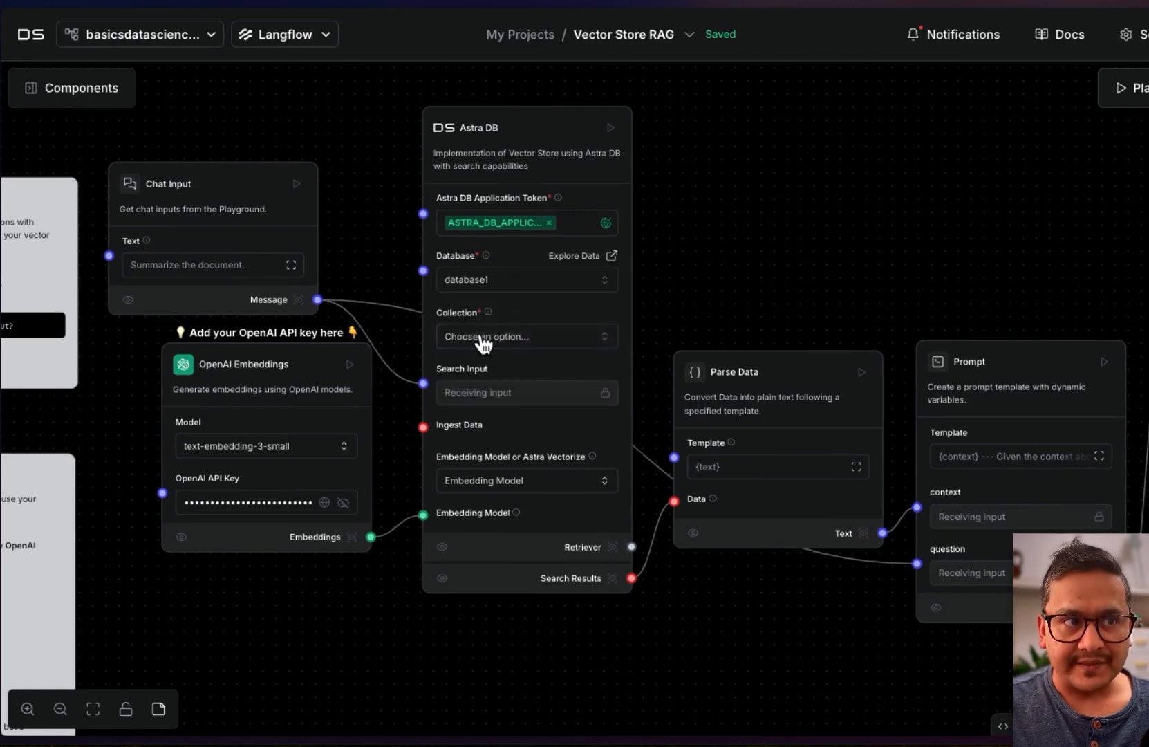
click(482, 339)
click(476, 387)
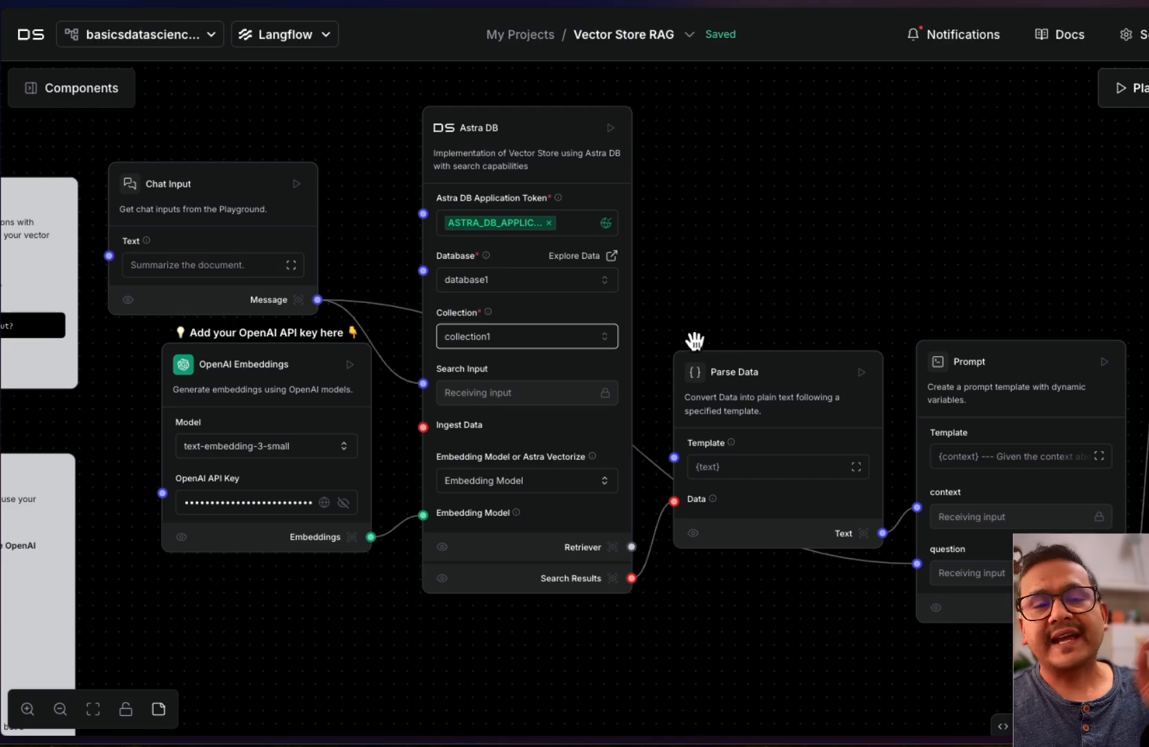
drag(985, 249, 674, 181)
drag(744, 177, 633, 159)
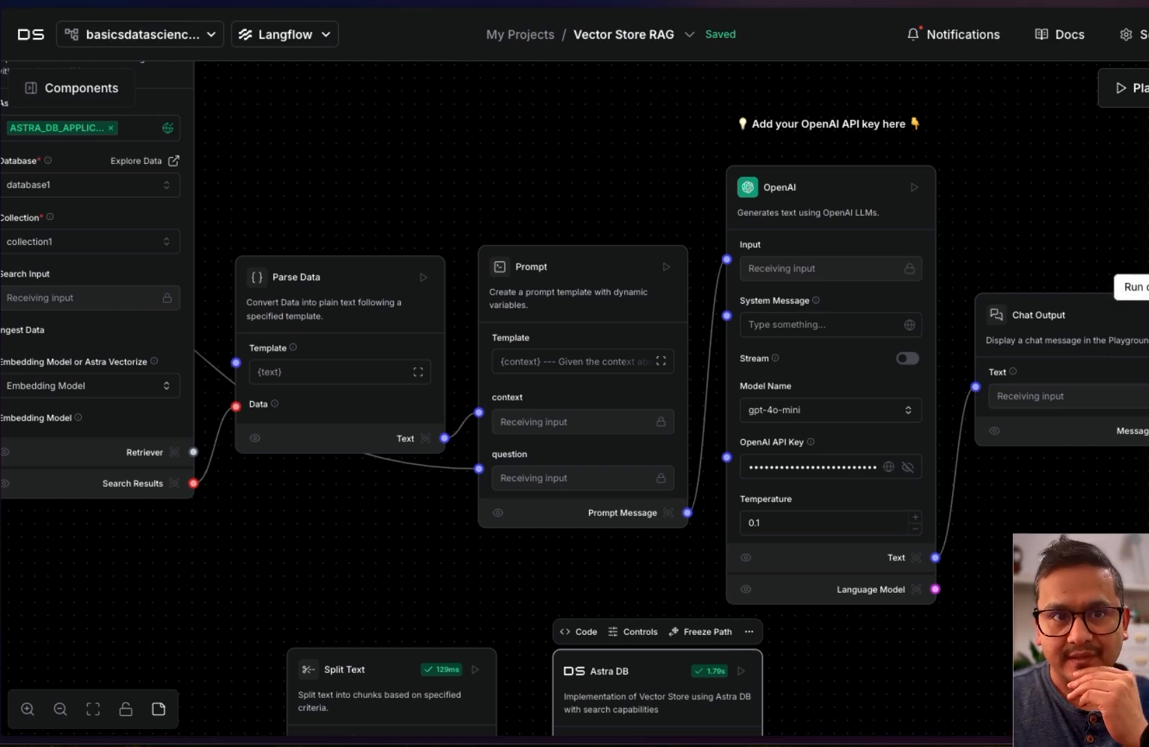
Run the retriever flow up to Chat Output, then zoom out to see the whole built flow
click(1147, 315)
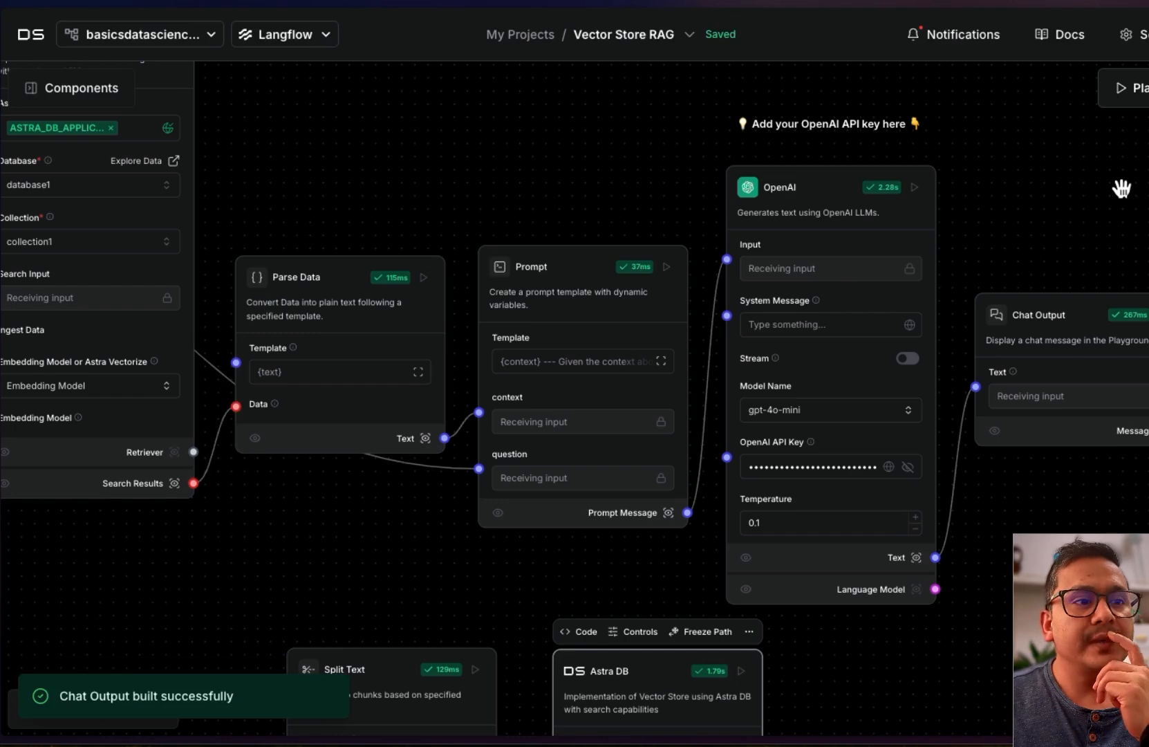
drag(1042, 176, 1144, 175)
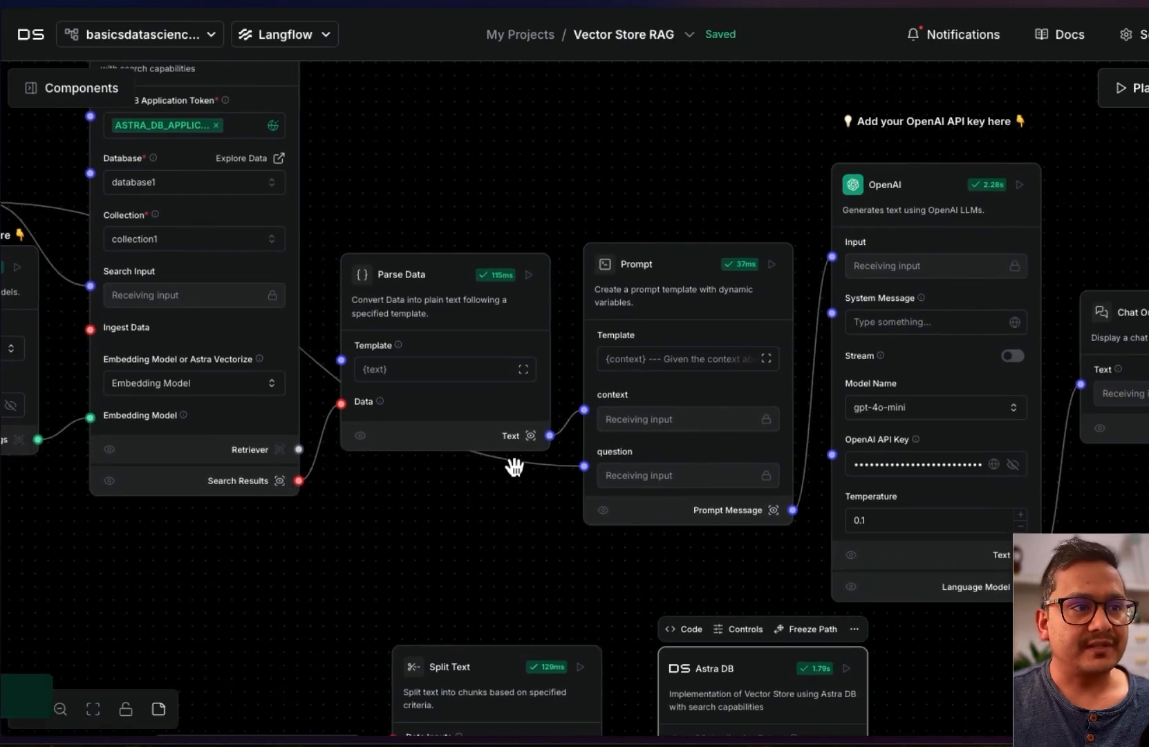
scroll(514, 468, down, 3)
scroll(514, 468, down, 1)
drag(889, 634, 1039, 526)
scroll(1040, 527, down, 2)
drag(1084, 577, 1051, 548)
scroll(1054, 549, down, 1)
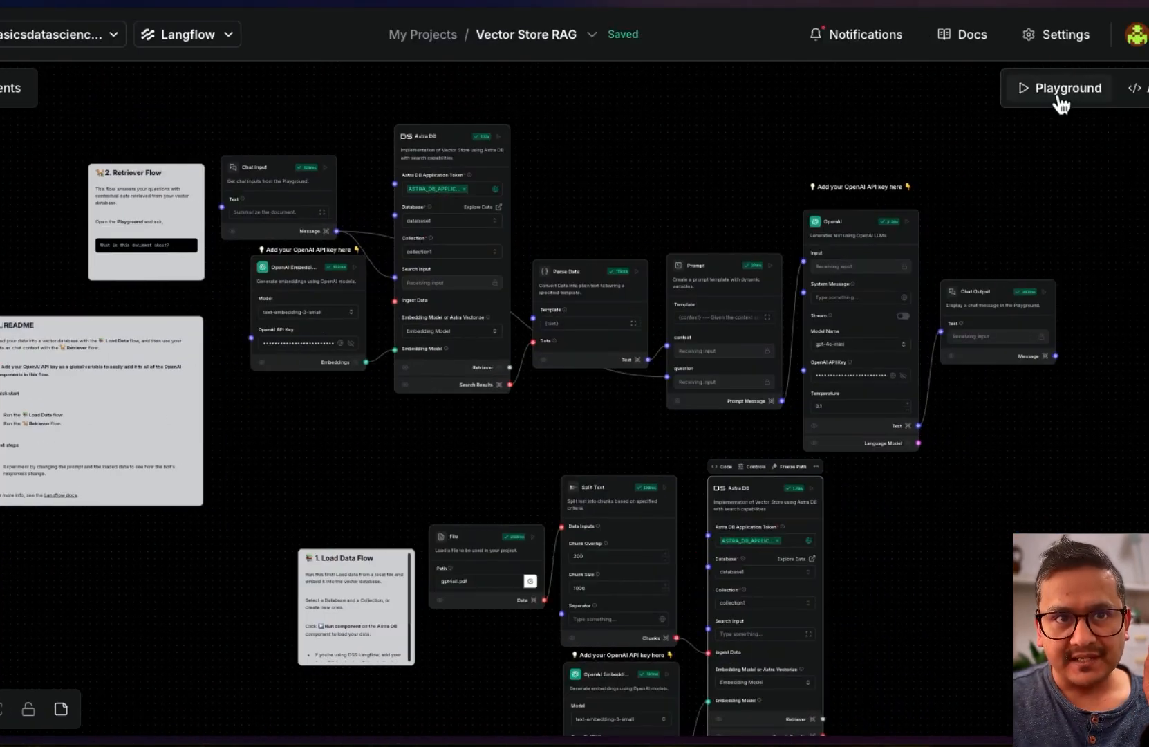
Open the Playground and highlight the 'Summarize the document.' question and its GPT4All summary
click(1059, 97)
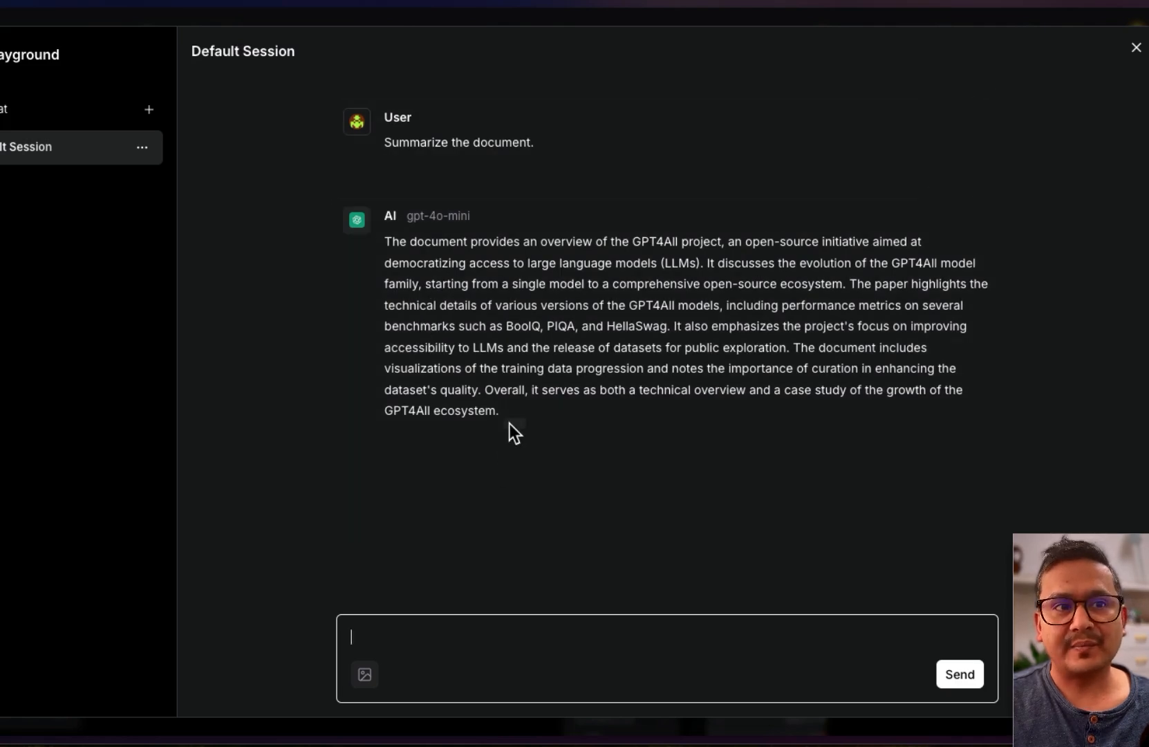
drag(385, 142, 549, 183)
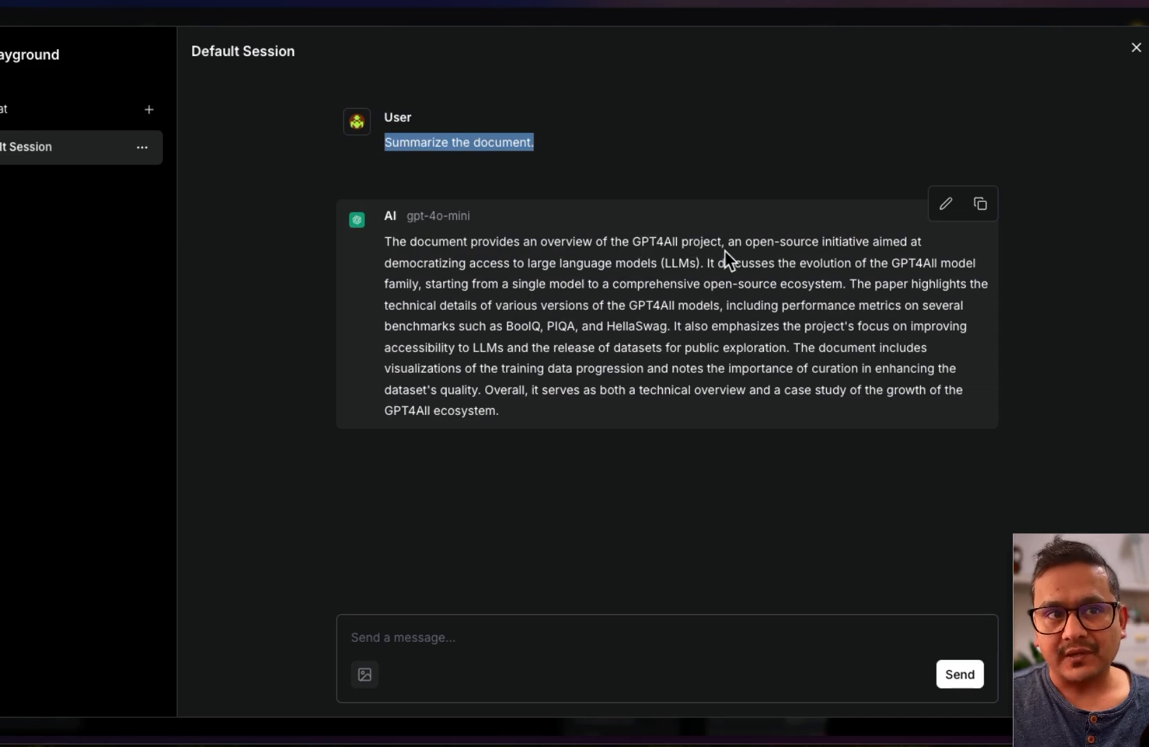
drag(512, 415, 384, 239)
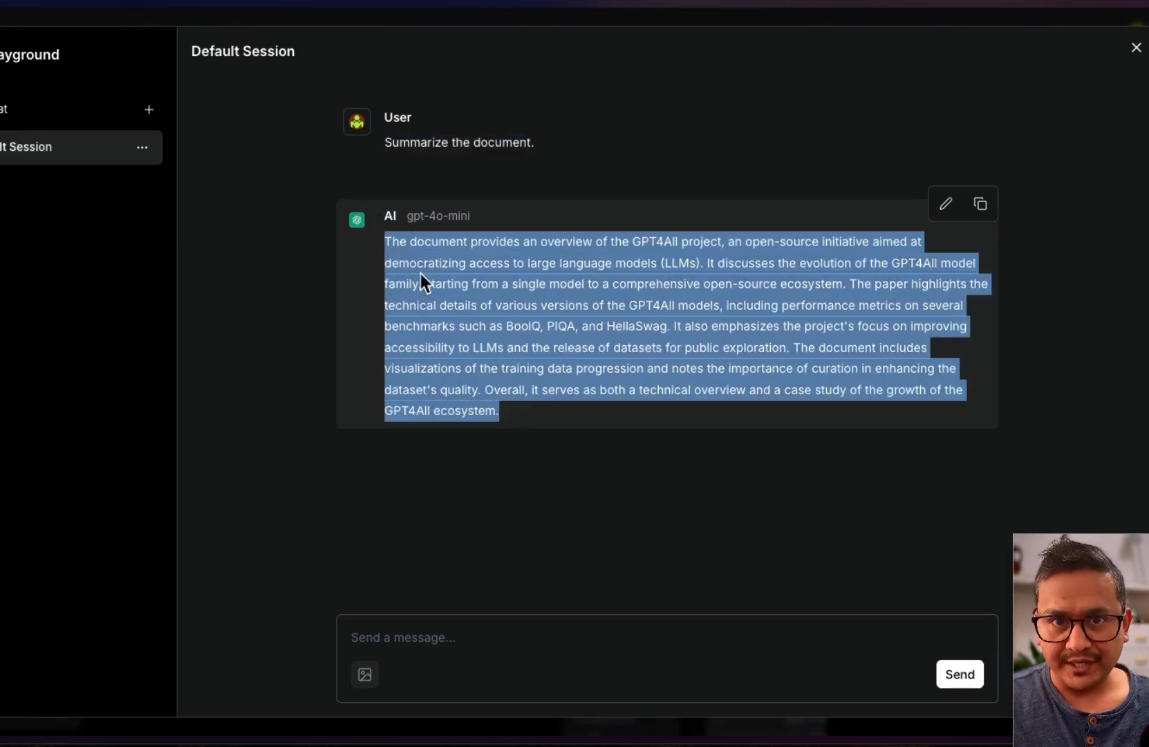
click(455, 633)
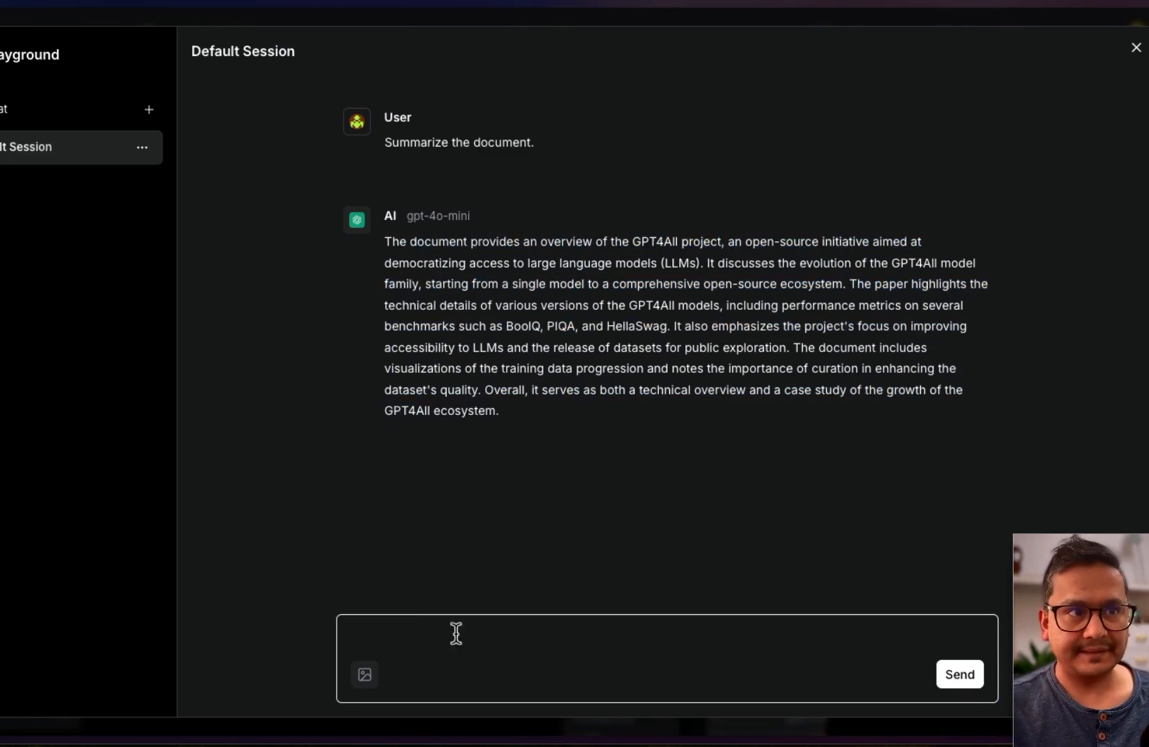
Ask 'who are the authors of the paper ?' and scroll through the returned author list
text(who are the authores)
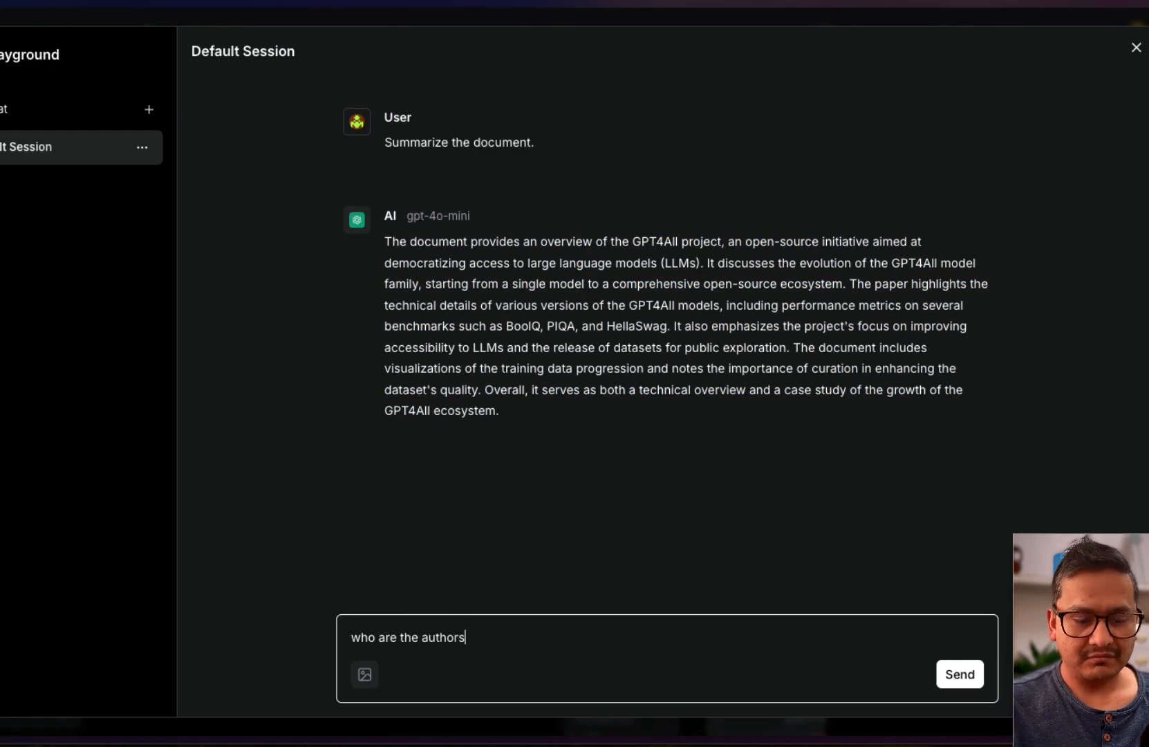
text(of the paper)
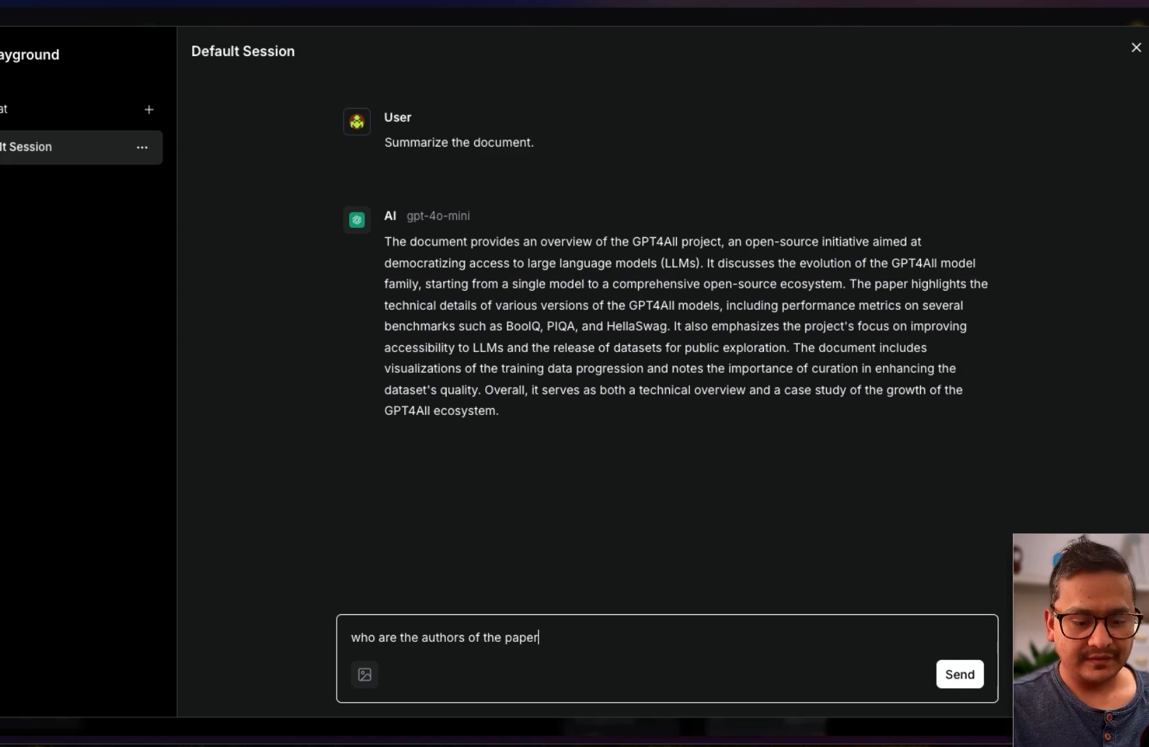
key(Return)
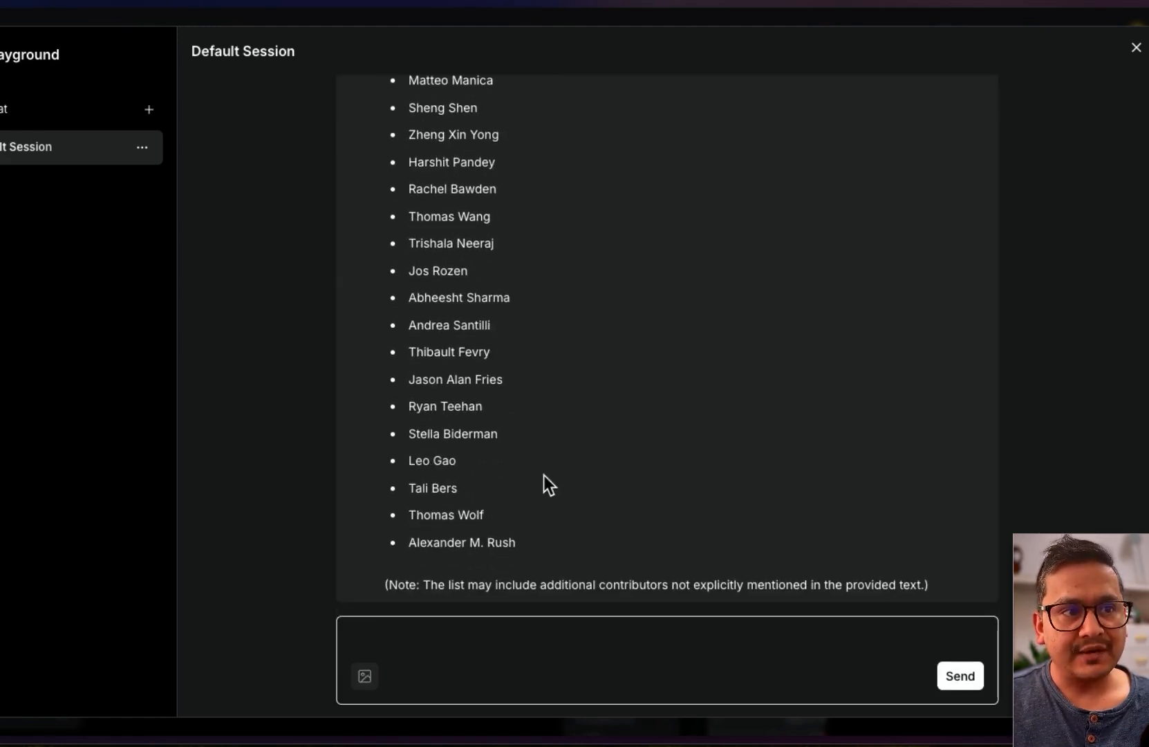
scroll(543, 475, up, 10)
scroll(638, 342, down, 10)
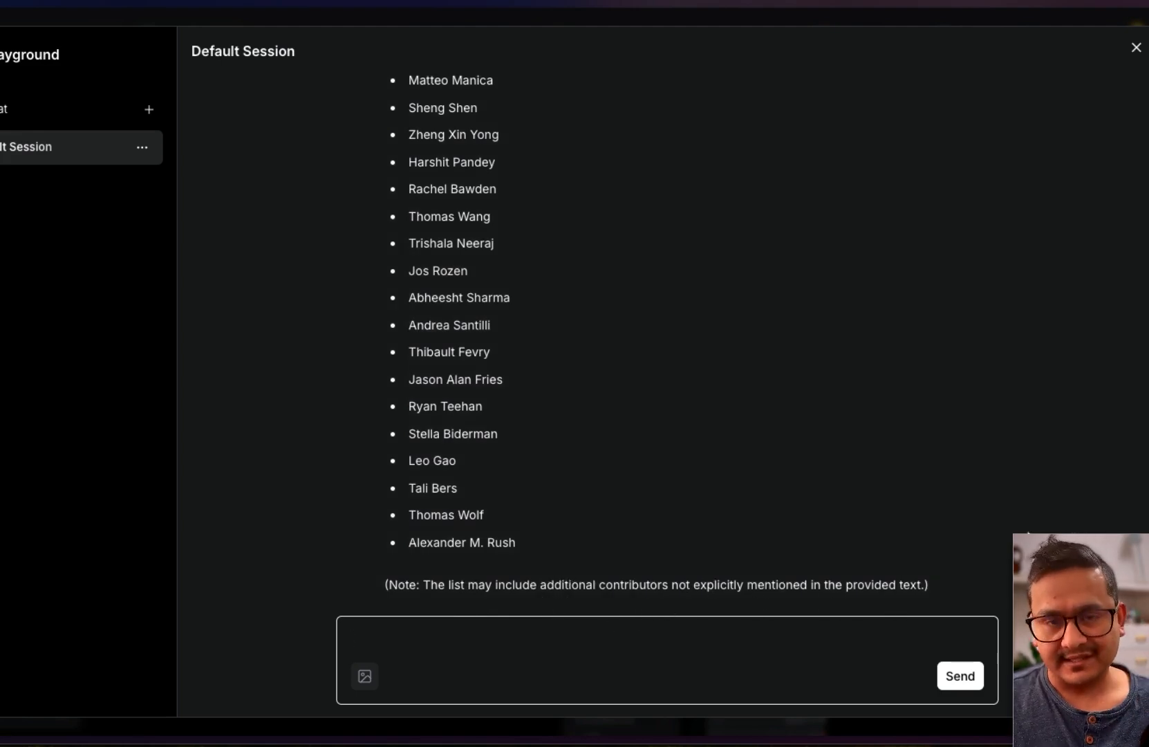
scroll(759, 432, up, 10)
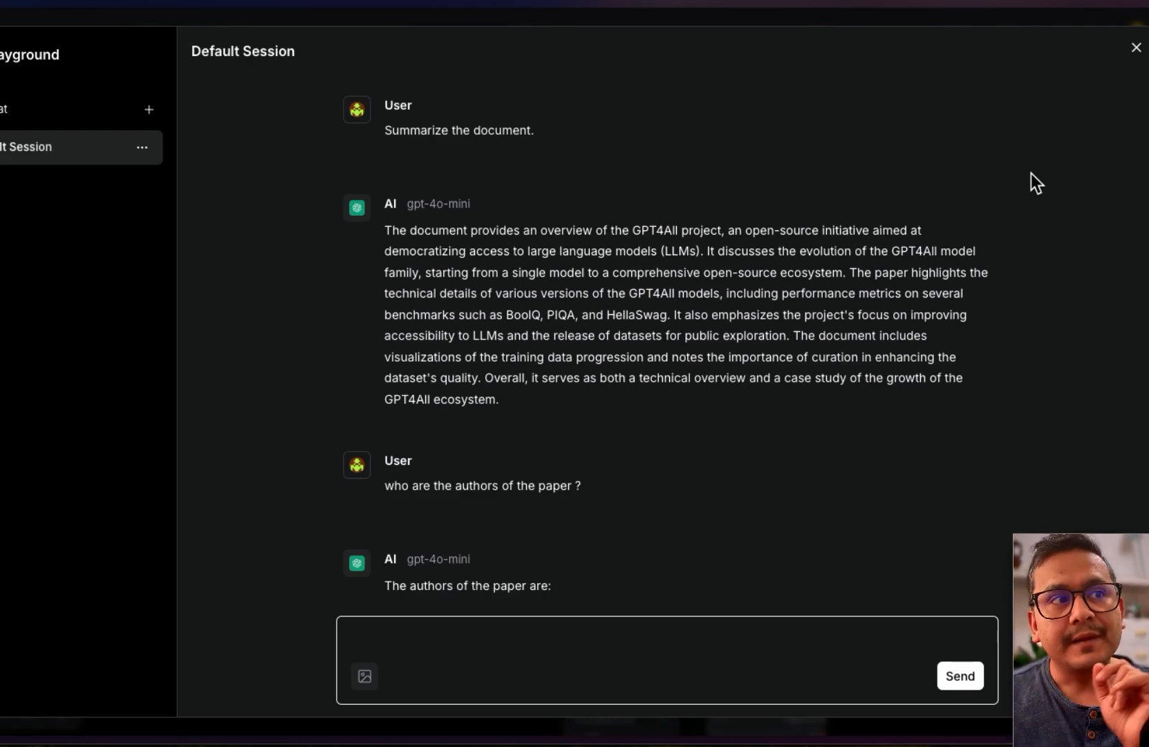
Close the Playground modal and nudge the flow canvas up slightly
click(1136, 48)
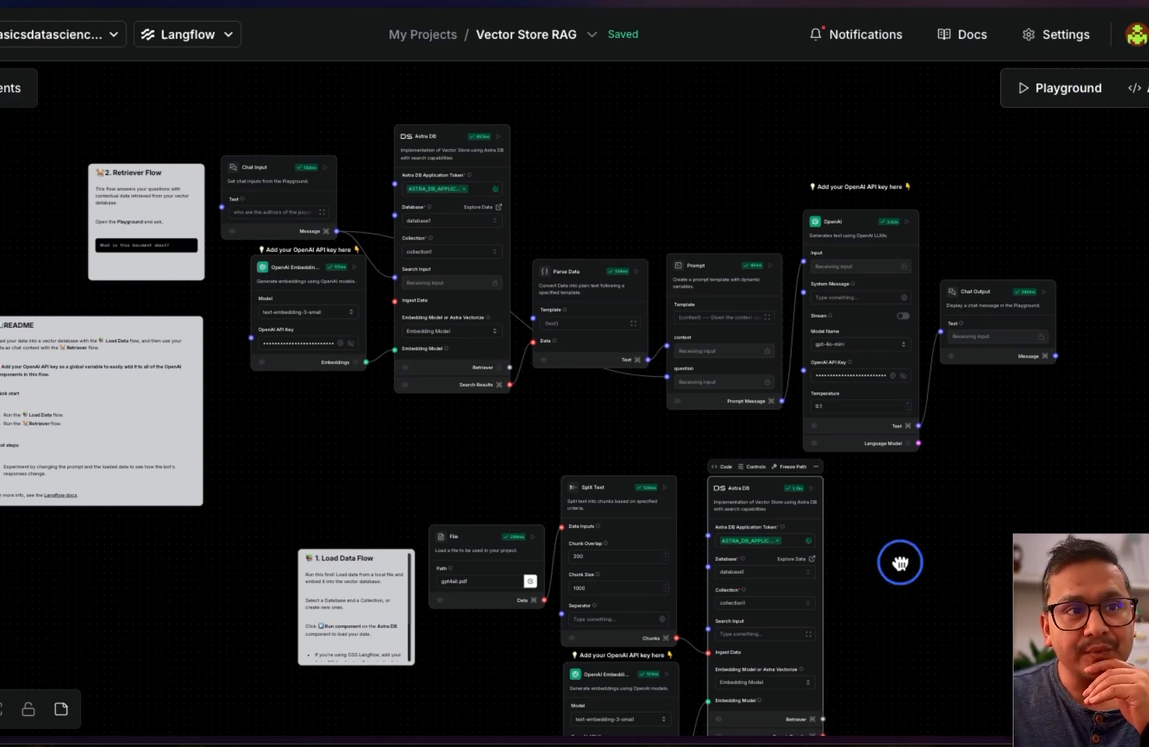
drag(900, 557, 903, 537)
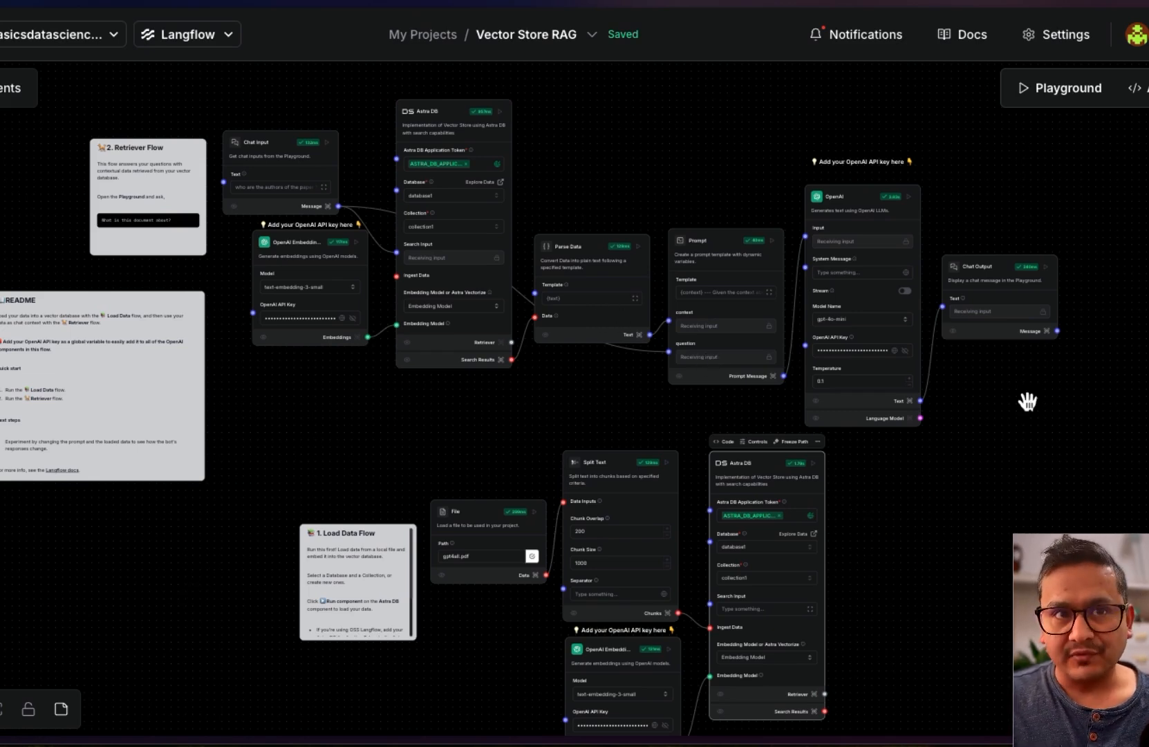
click(1134, 88)
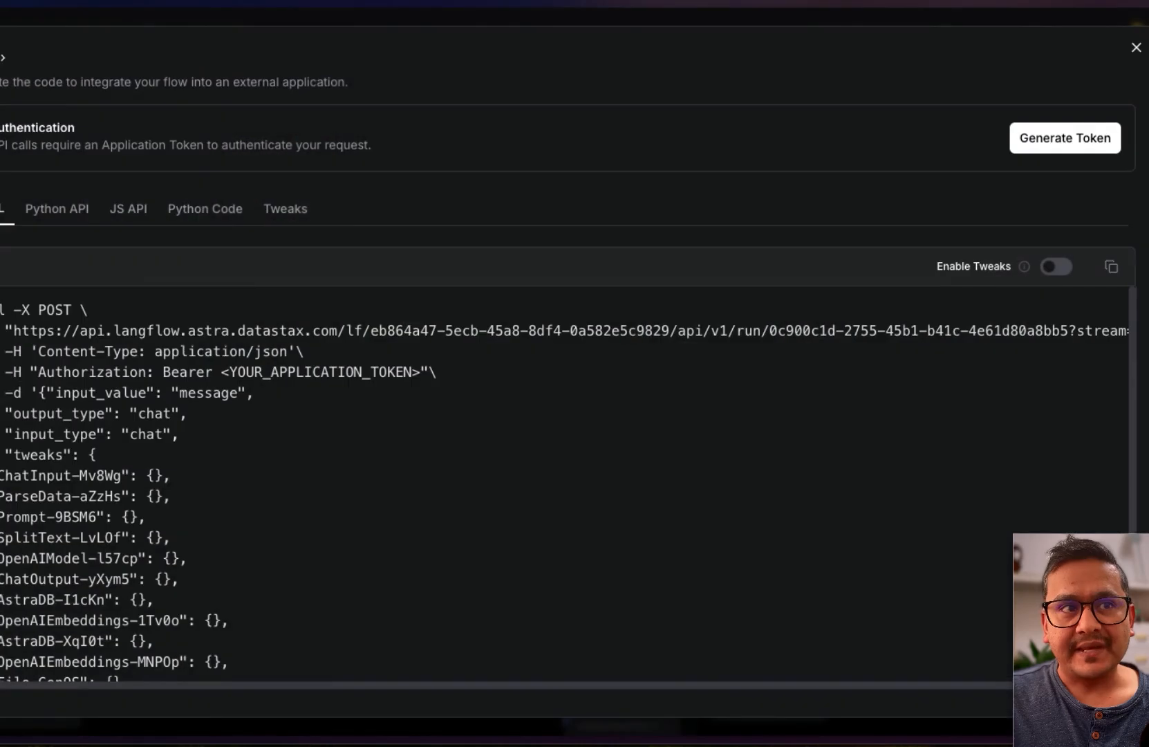
scroll(118, 541, down, 2)
scroll(118, 541, up, 2)
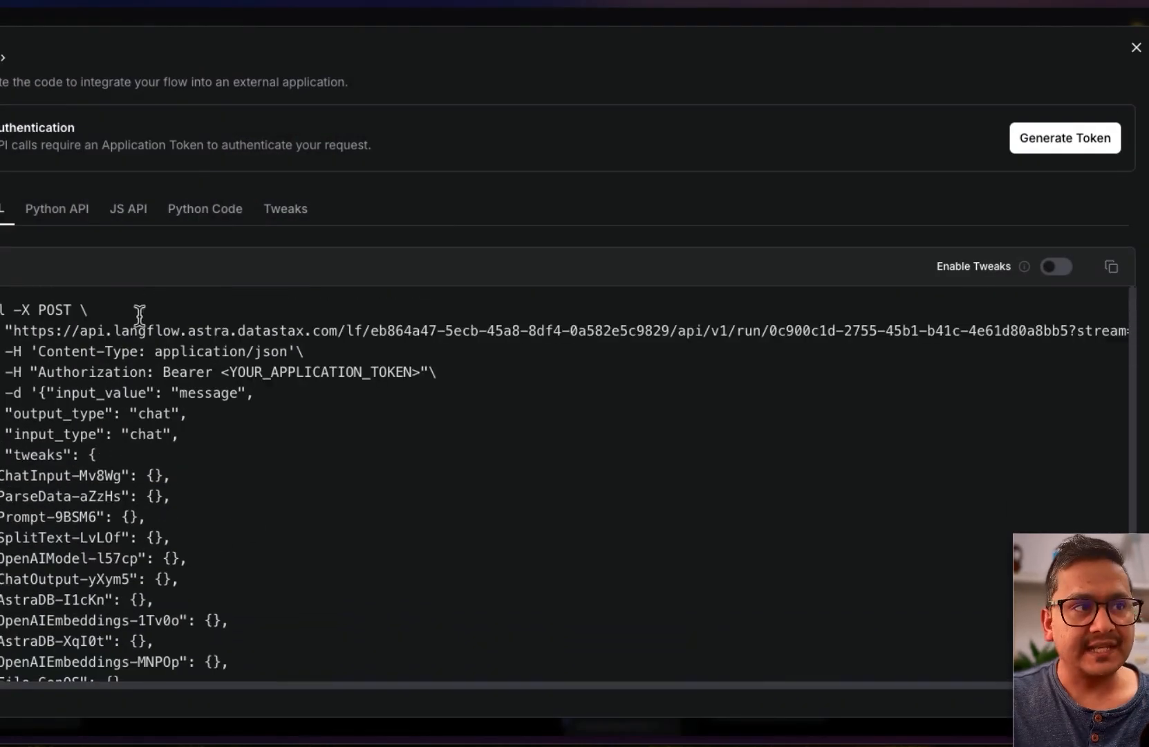
click(56, 218)
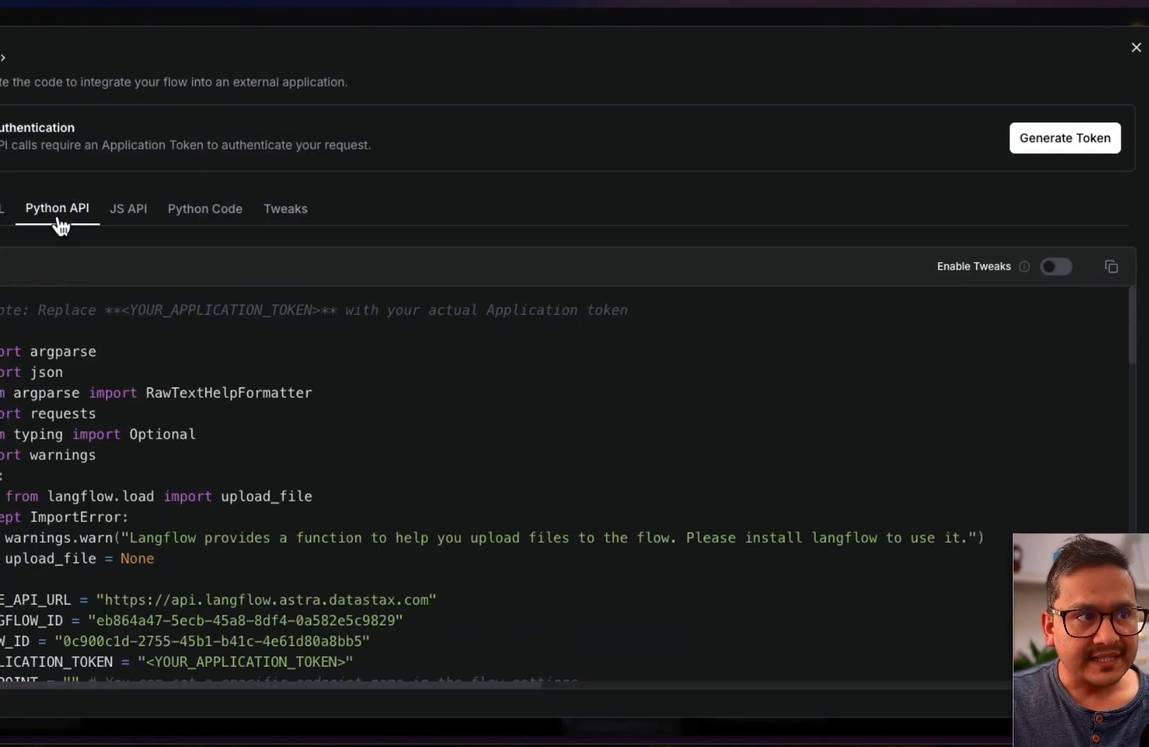
click(148, 215)
click(187, 213)
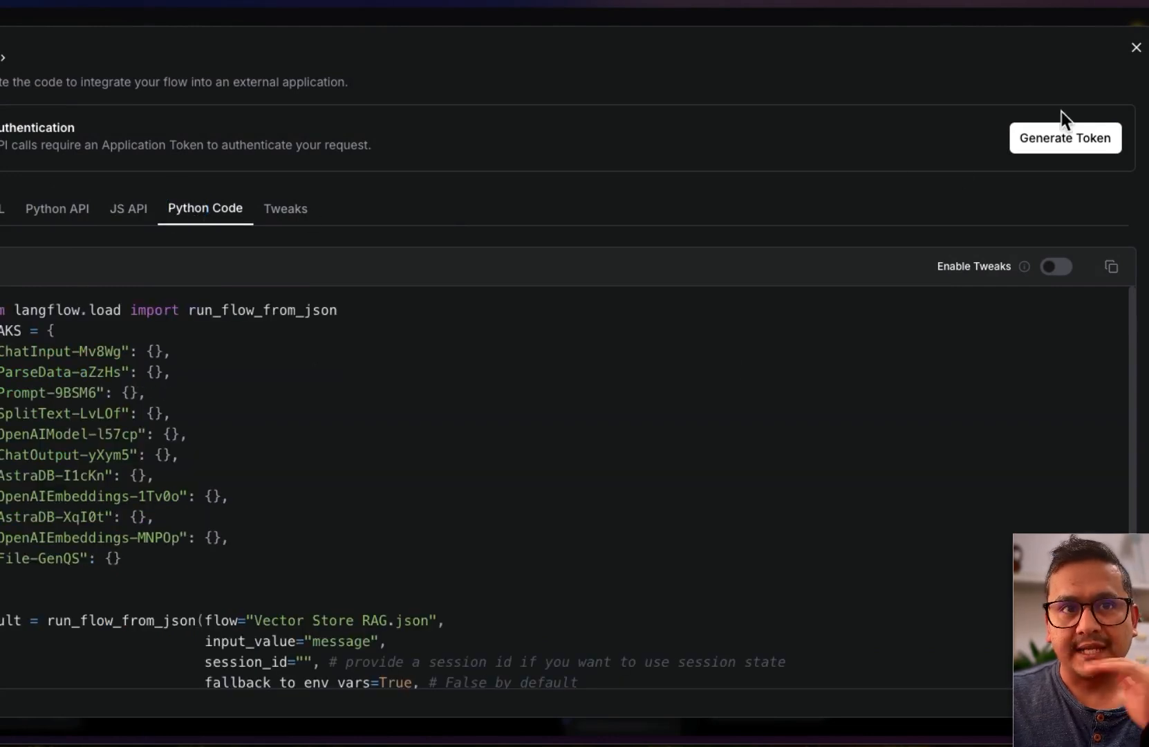
click(1136, 47)
drag(645, 387, 706, 393)
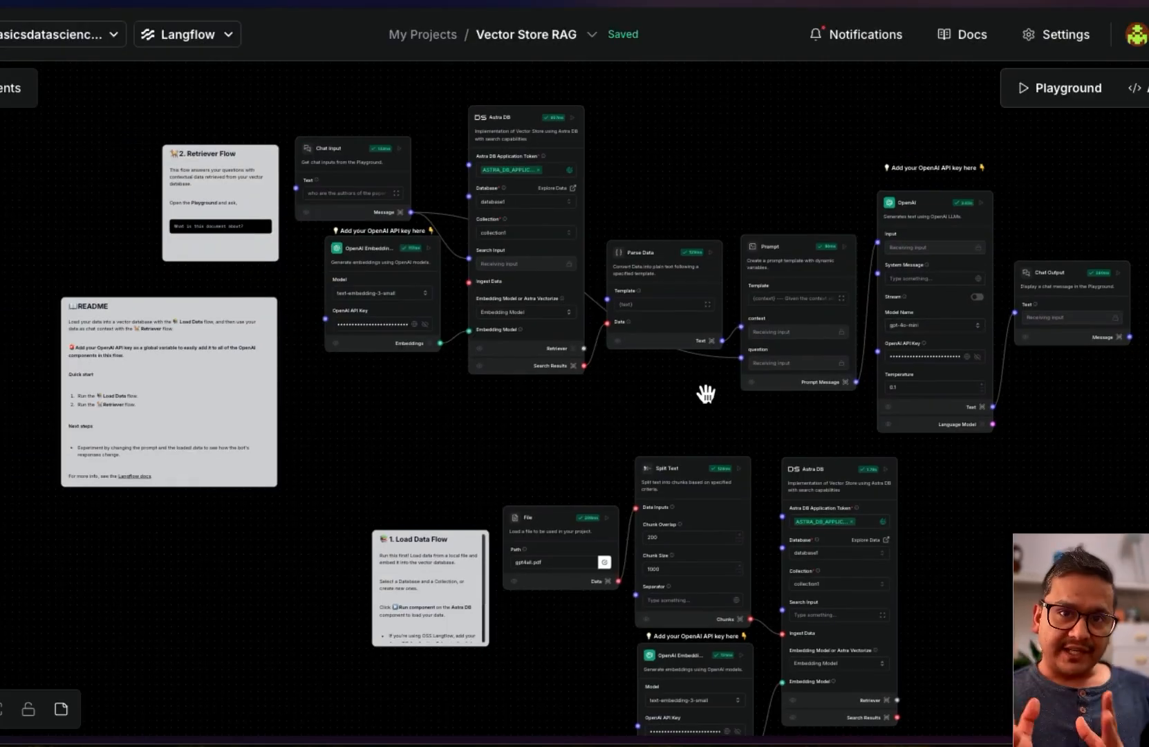